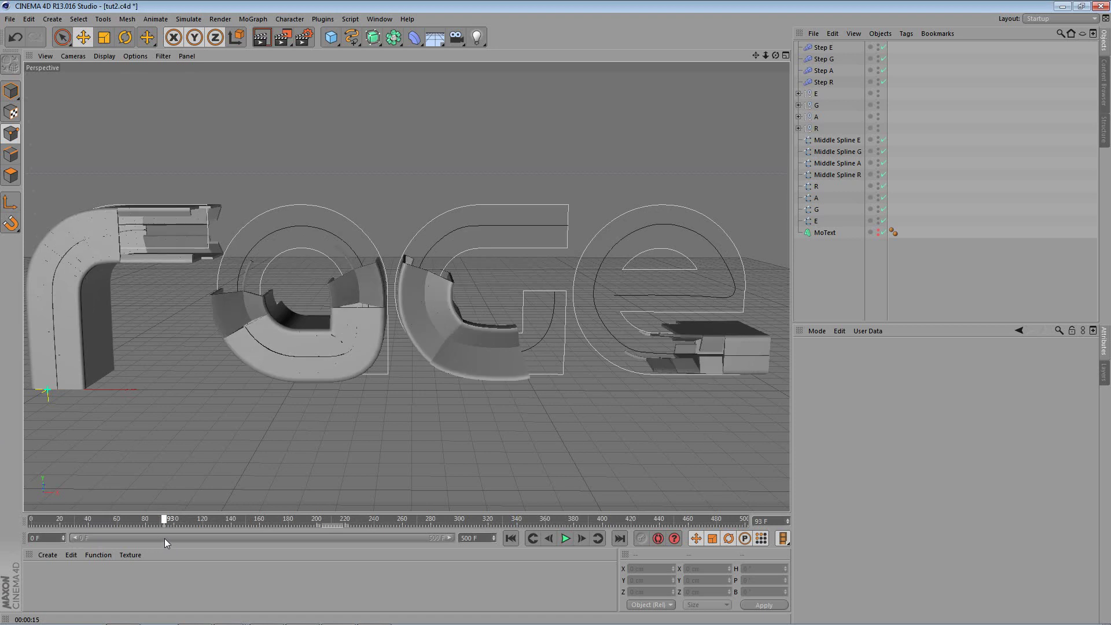
# - Set the time offset of the Step A effector to 78 F and of the Step G effector to 67 F
pyautogui.click(822, 60)
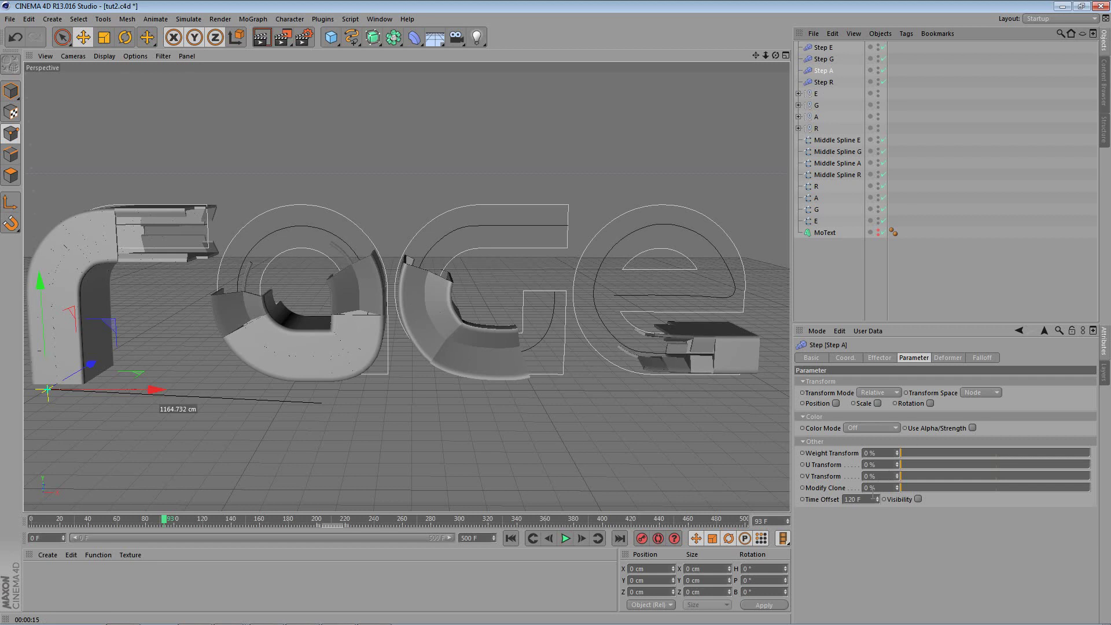
pyautogui.moveTo(878, 499)
pyautogui.mouseDown()
pyautogui.moveTo(878, 517)
pyautogui.moveTo(878, 503)
pyautogui.mouseUp()
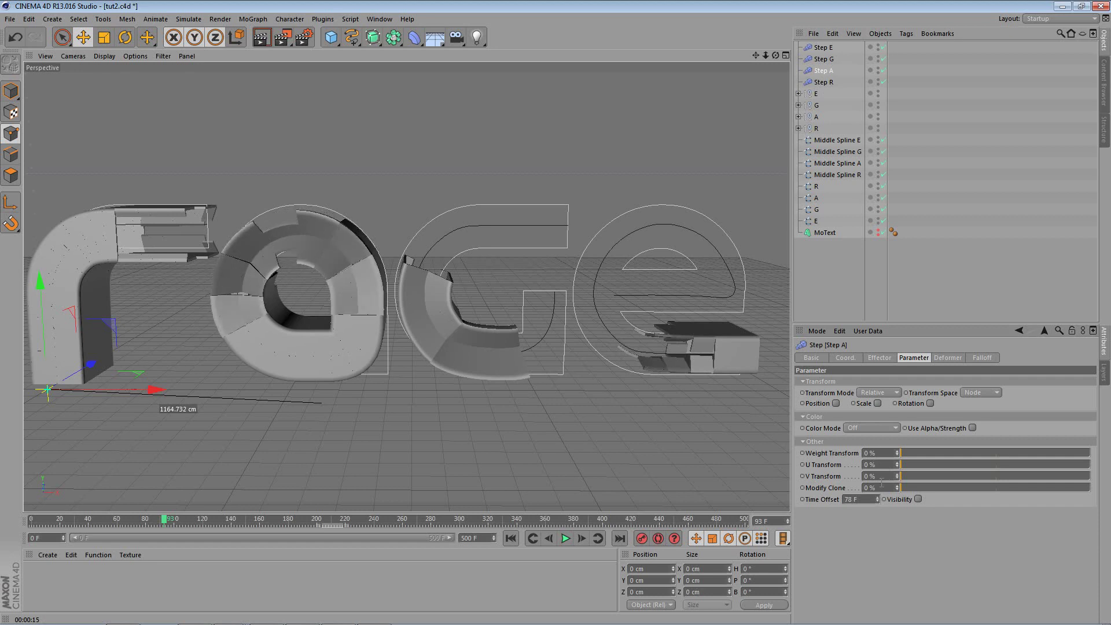
pyautogui.click(826, 59)
pyautogui.moveTo(879, 500); pyautogui.dragTo(879, 521)
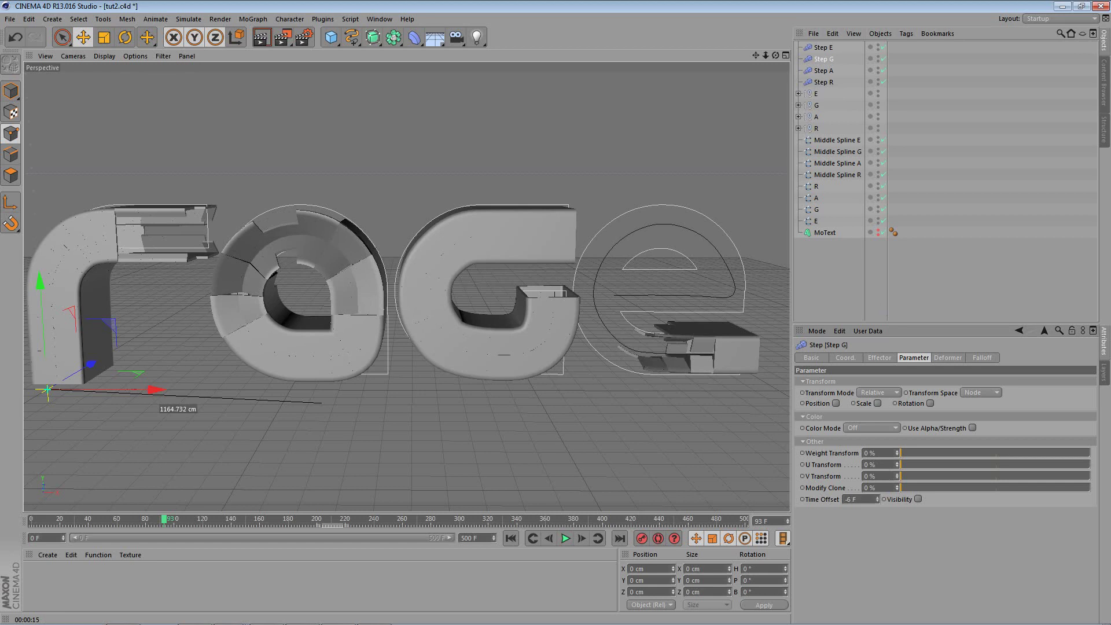
pyautogui.moveTo(879, 499); pyautogui.dragTo(879, 489)
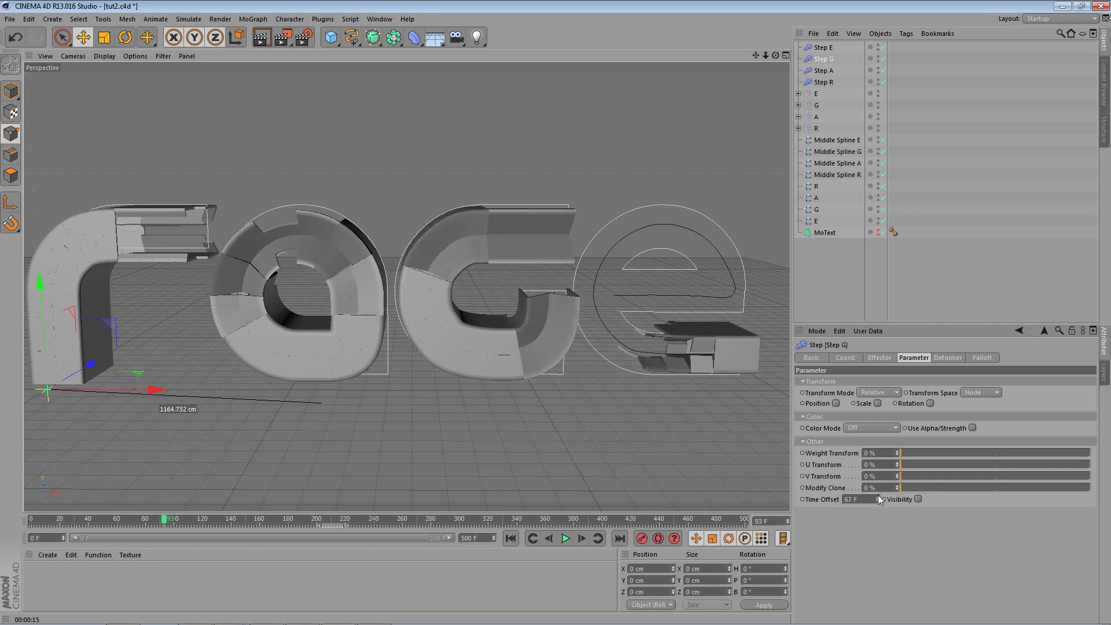
# - Set the Step E effector's time offset to 32 F
pyautogui.click(828, 46)
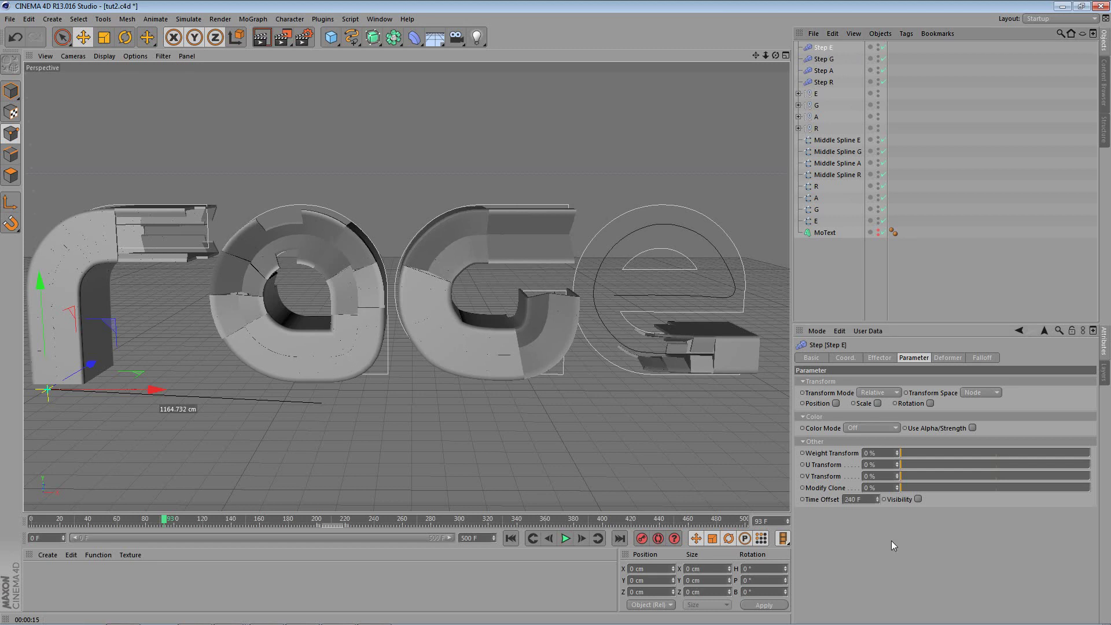
pyautogui.moveTo(879, 500); pyautogui.dragTo(880, 579)
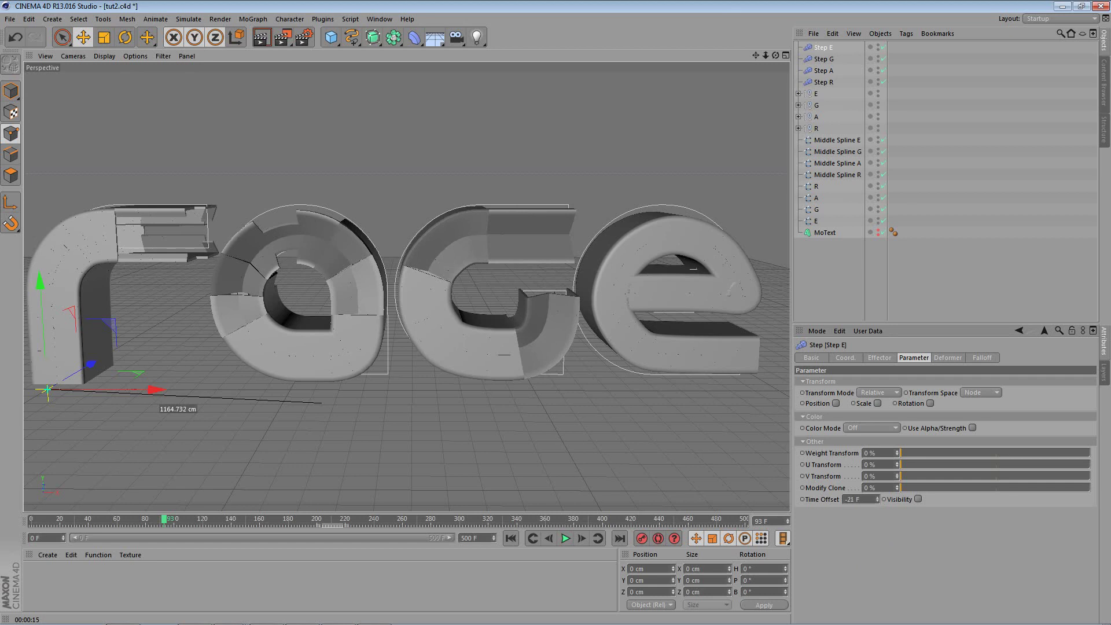
pyautogui.moveTo(878, 499); pyautogui.dragTo(877, 451)
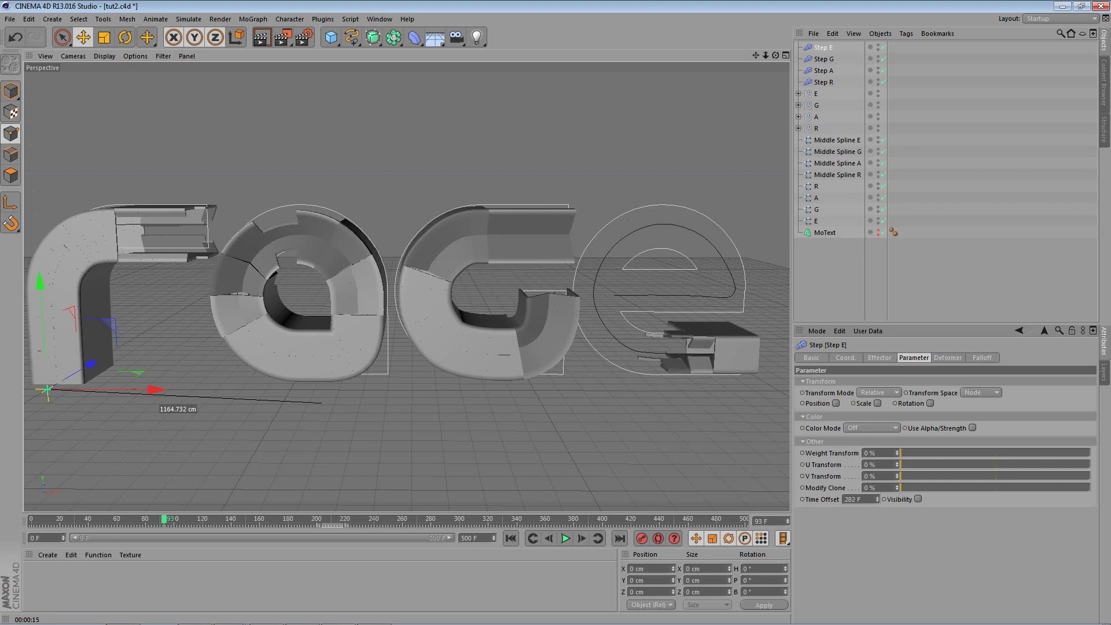
pyautogui.hotkey('ctrl', 'z')
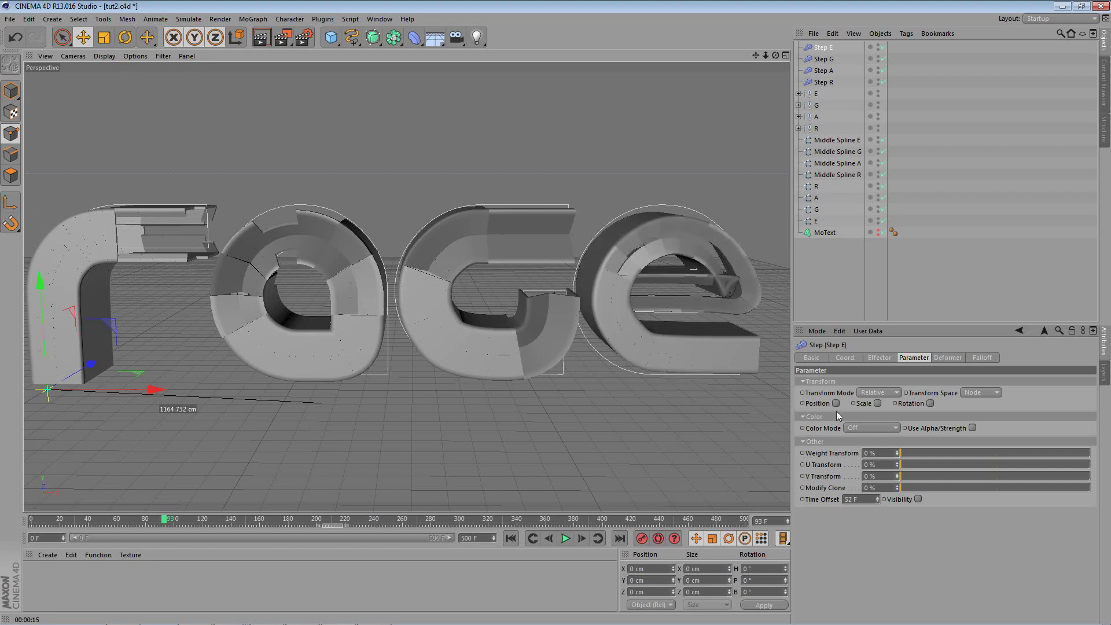
# - Reshape Step E's effector spline so it starts mid-height near 0.2 and rises to full strength at the end
pyautogui.click(888, 359)
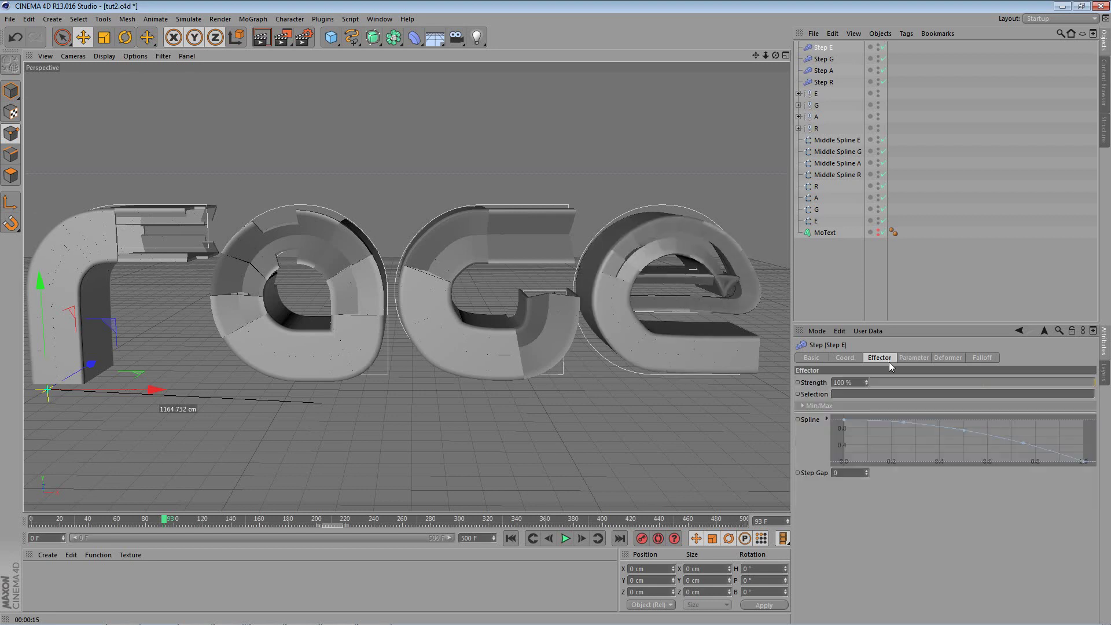
pyautogui.moveTo(846, 423); pyautogui.dragTo(848, 484)
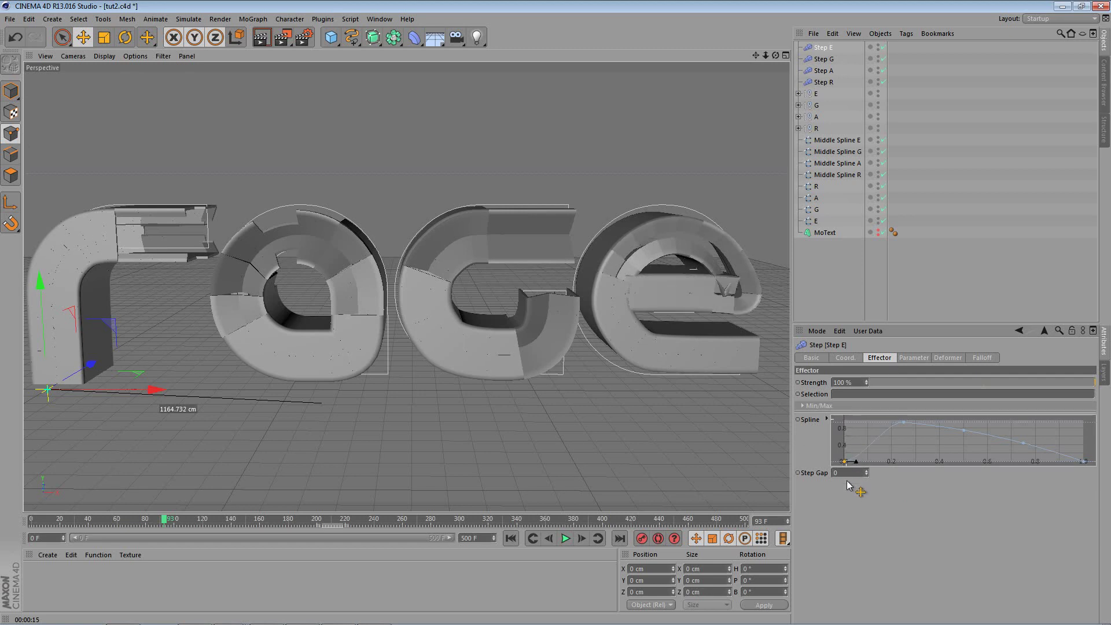
pyautogui.moveTo(903, 423); pyautogui.dragTo(907, 508)
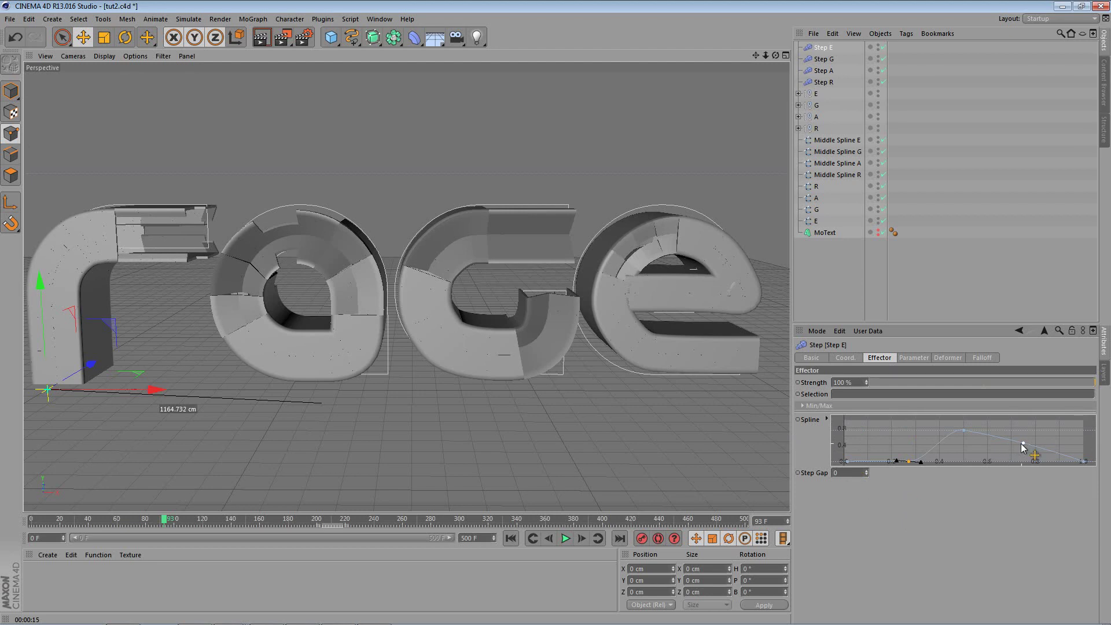
pyautogui.moveTo(1085, 463); pyautogui.dragTo(1103, 400)
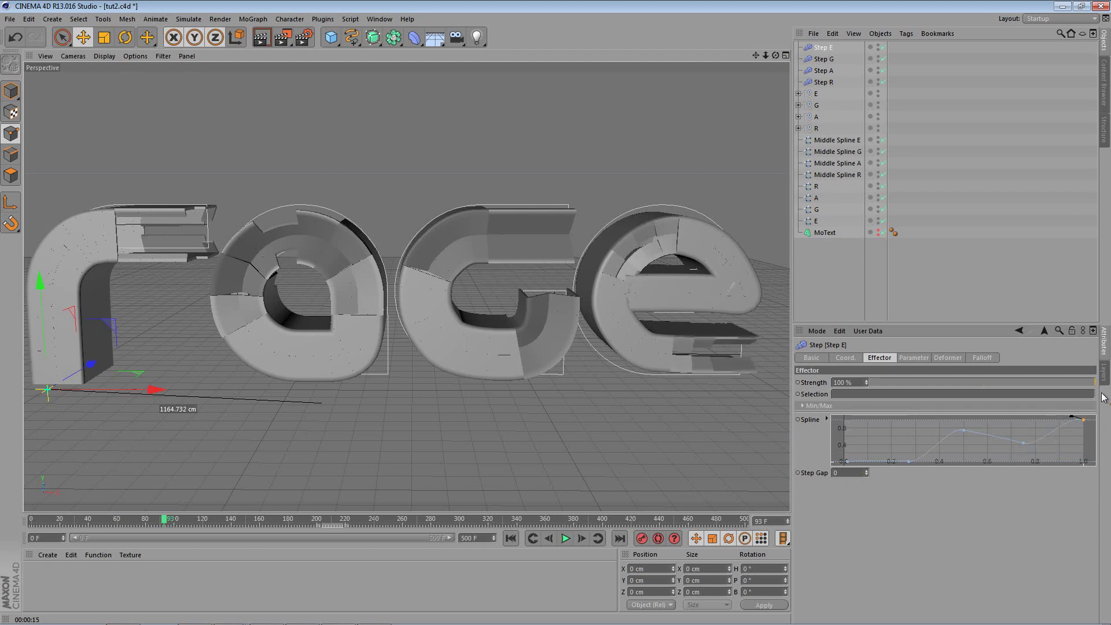
pyautogui.moveTo(1014, 448)
pyautogui.mouseDown()
pyautogui.moveTo(1025, 424)
pyautogui.moveTo(1025, 434)
pyautogui.moveTo(1008, 431)
pyautogui.mouseUp()
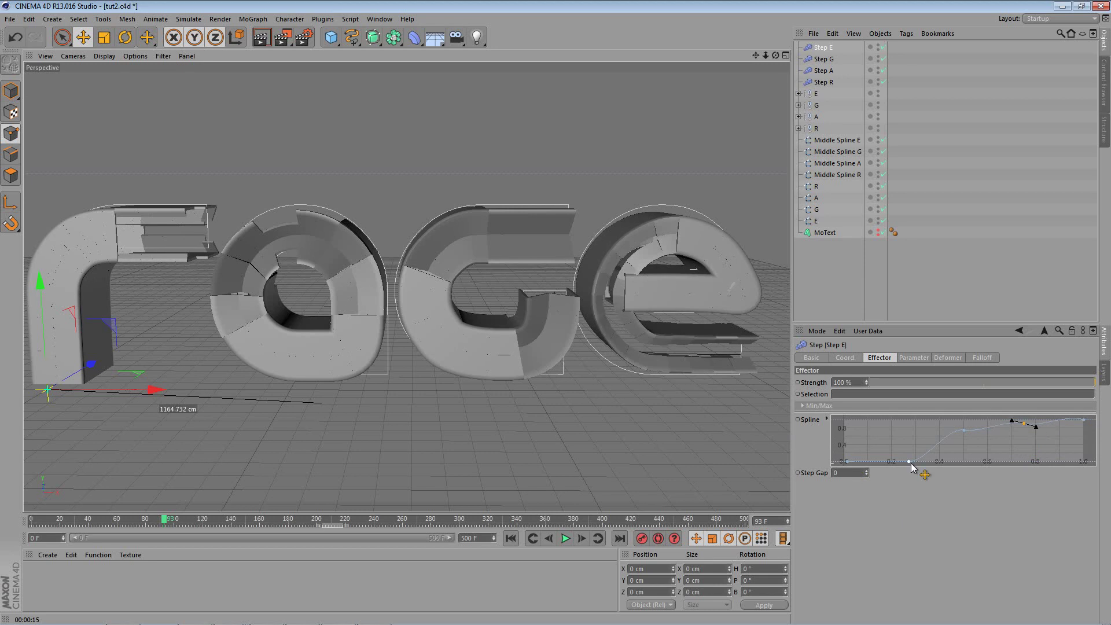
pyautogui.click(844, 462)
pyautogui.moveTo(852, 453); pyautogui.dragTo(880, 423)
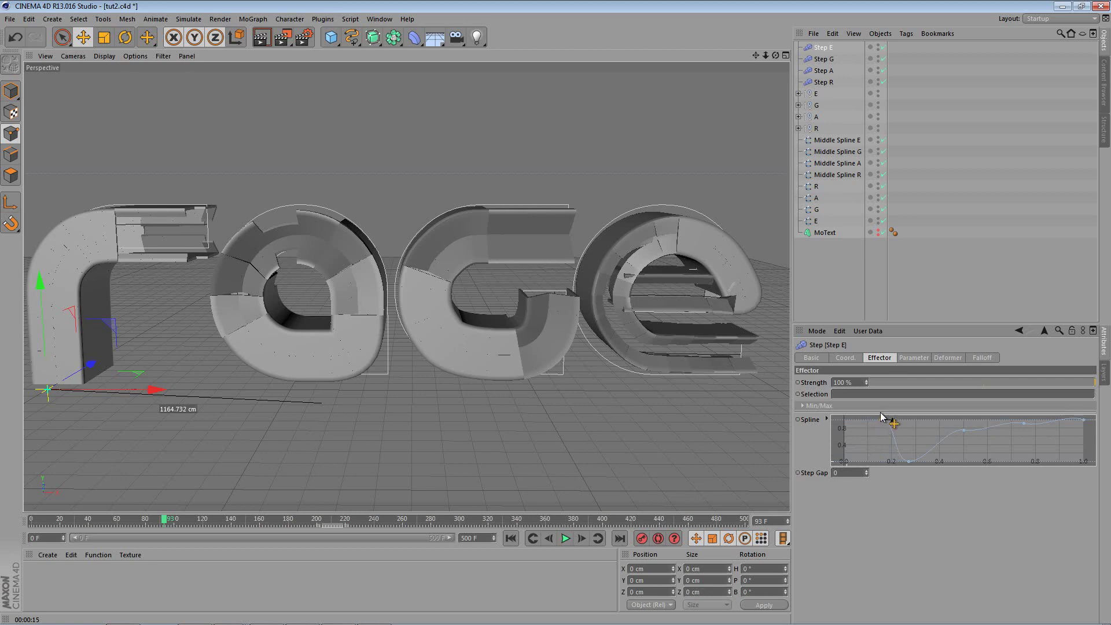
pyautogui.moveTo(910, 463); pyautogui.dragTo(892, 444)
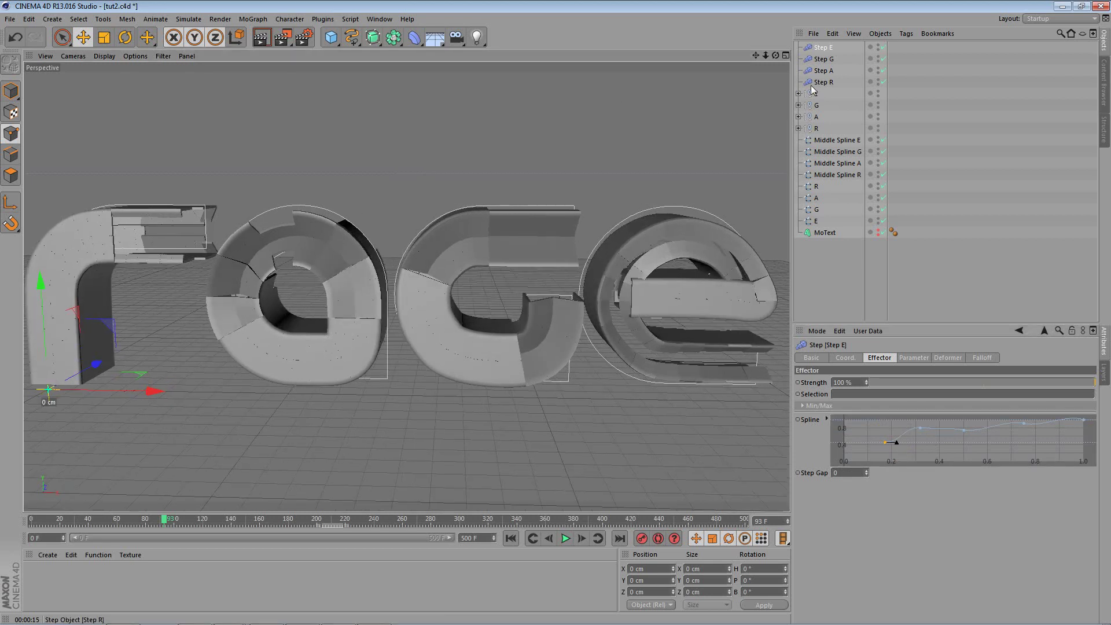
# - Raise the start point of Step R's effector spline to about 0.5
pyautogui.click(830, 82)
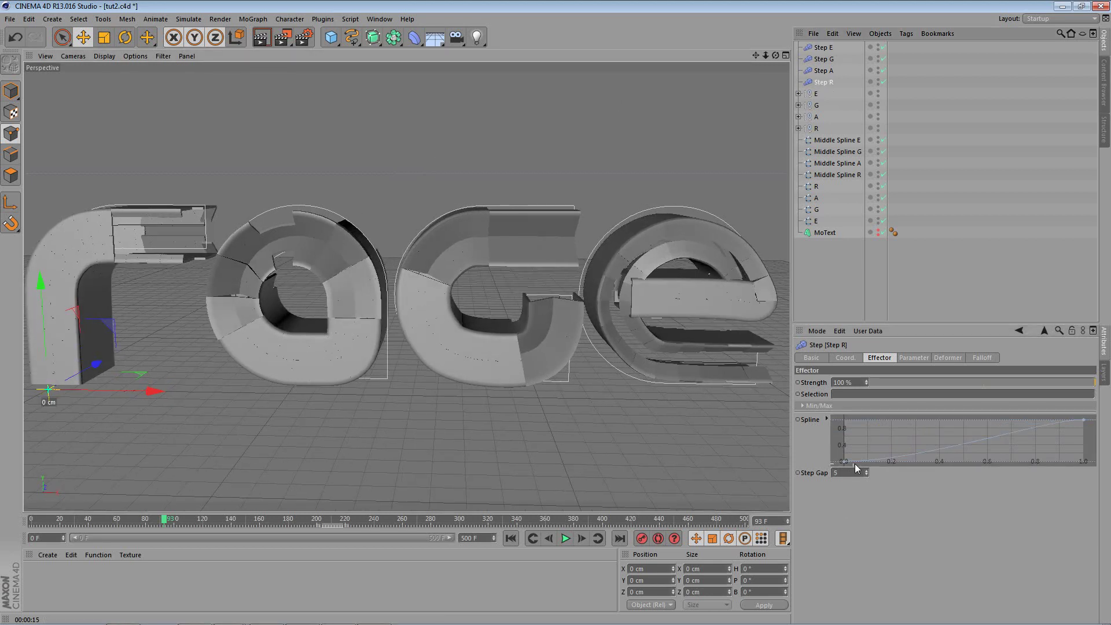
pyautogui.moveTo(845, 461)
pyautogui.mouseDown()
pyautogui.moveTo(839, 418)
pyautogui.moveTo(836, 441)
pyautogui.mouseUp()
# - Switch the renderer to Standard and render a preview of the perspective view
pyautogui.scroll(-3, 480, 168)
pyautogui.hotkey('ctrl', 'r')
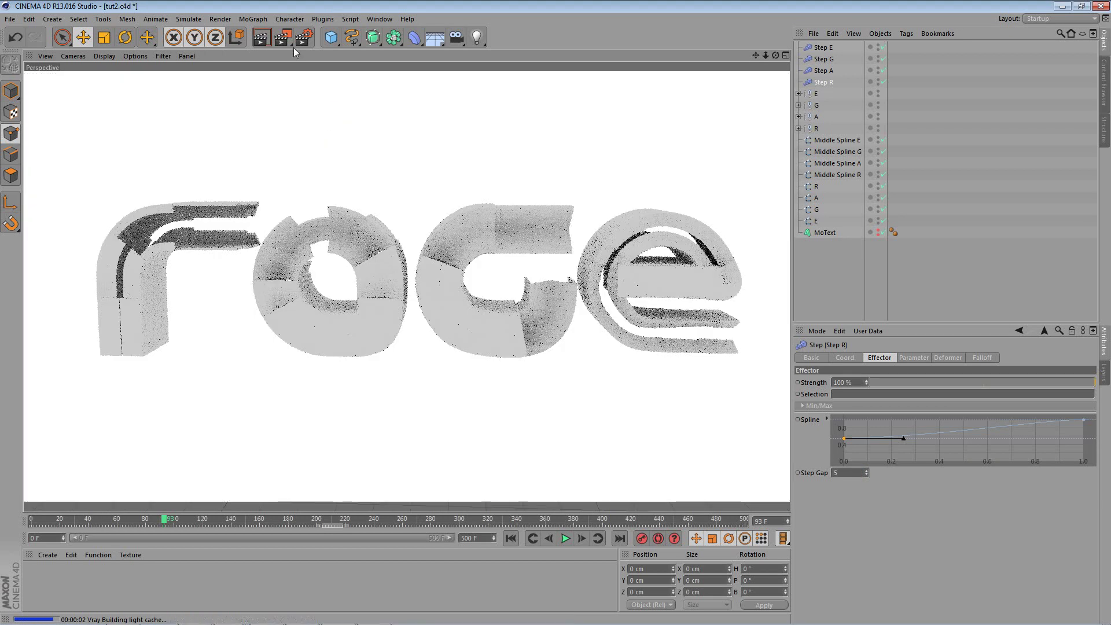
pyautogui.click(301, 39)
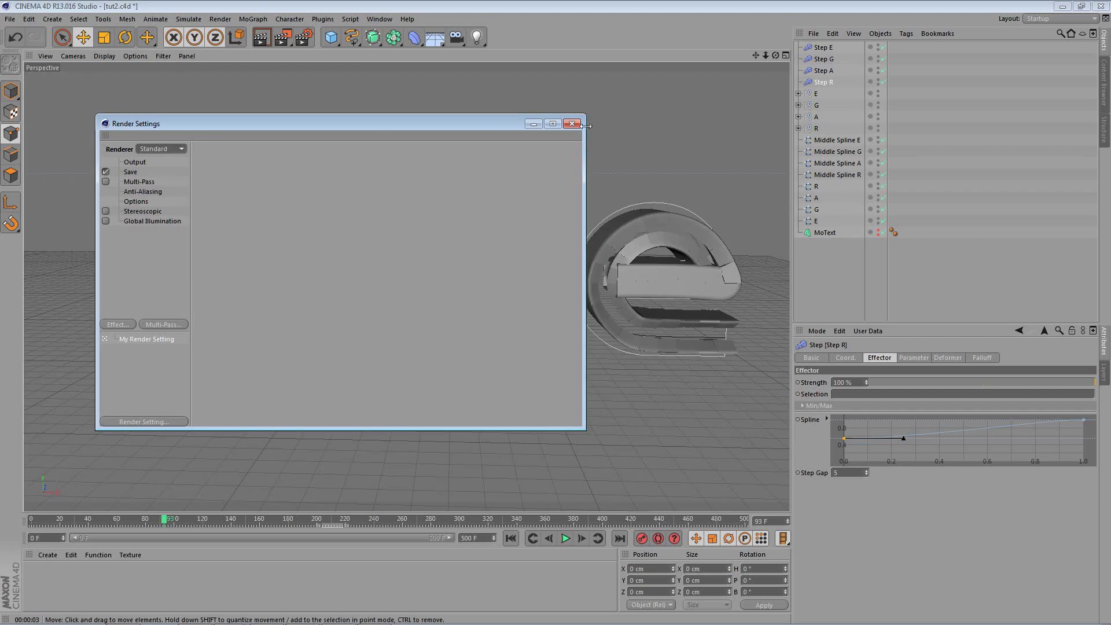
pyautogui.click(572, 123)
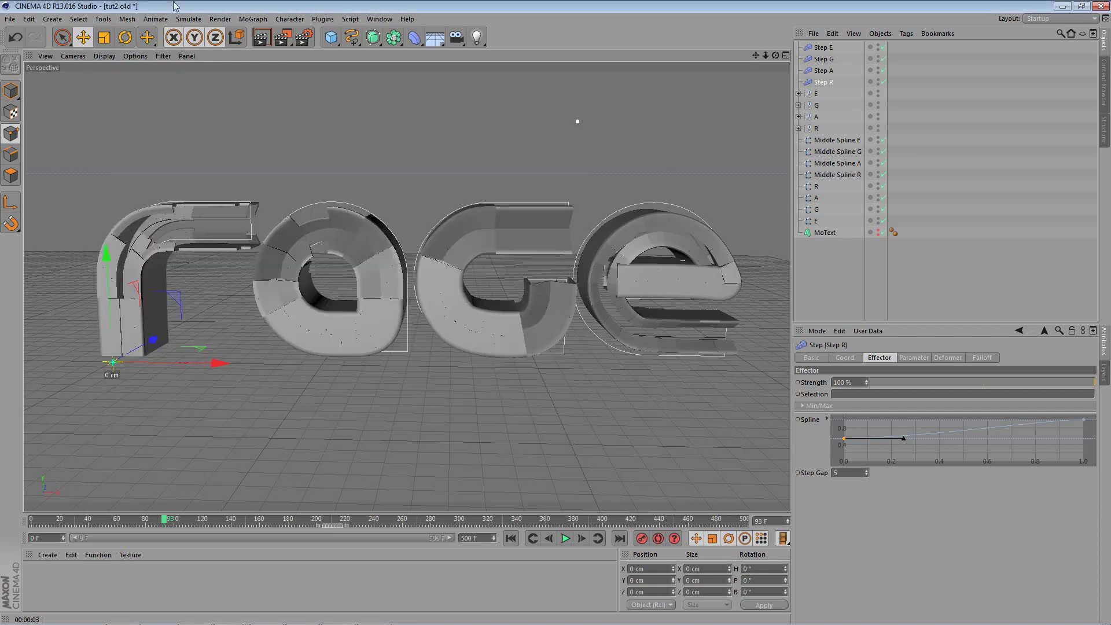
pyautogui.click(267, 40)
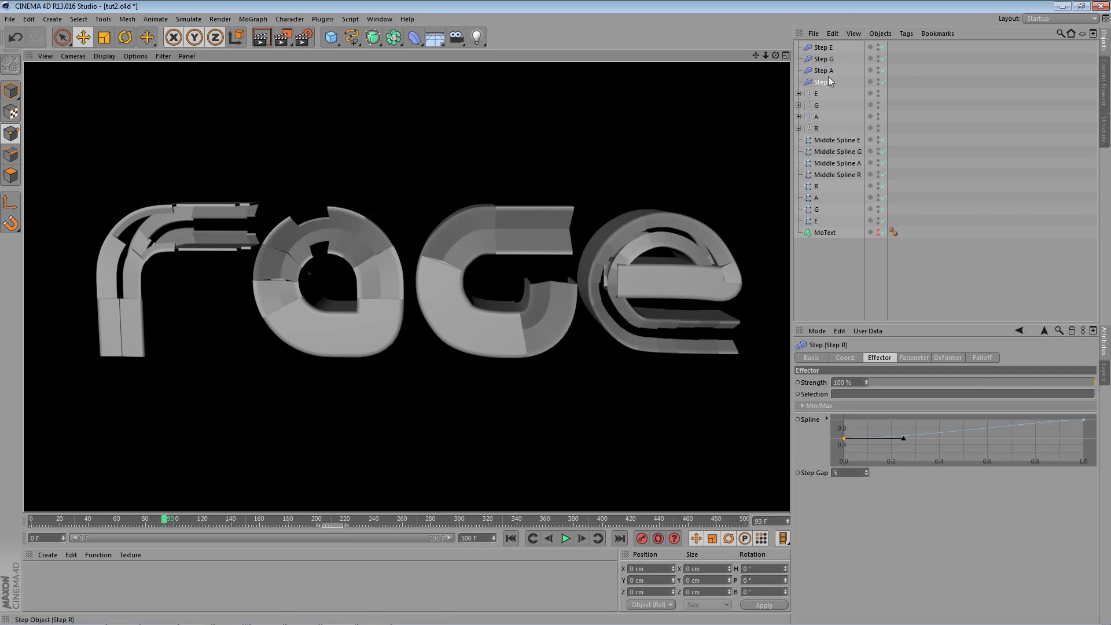
# - Set the Step G effector's step gap to 2
pyautogui.click(823, 59)
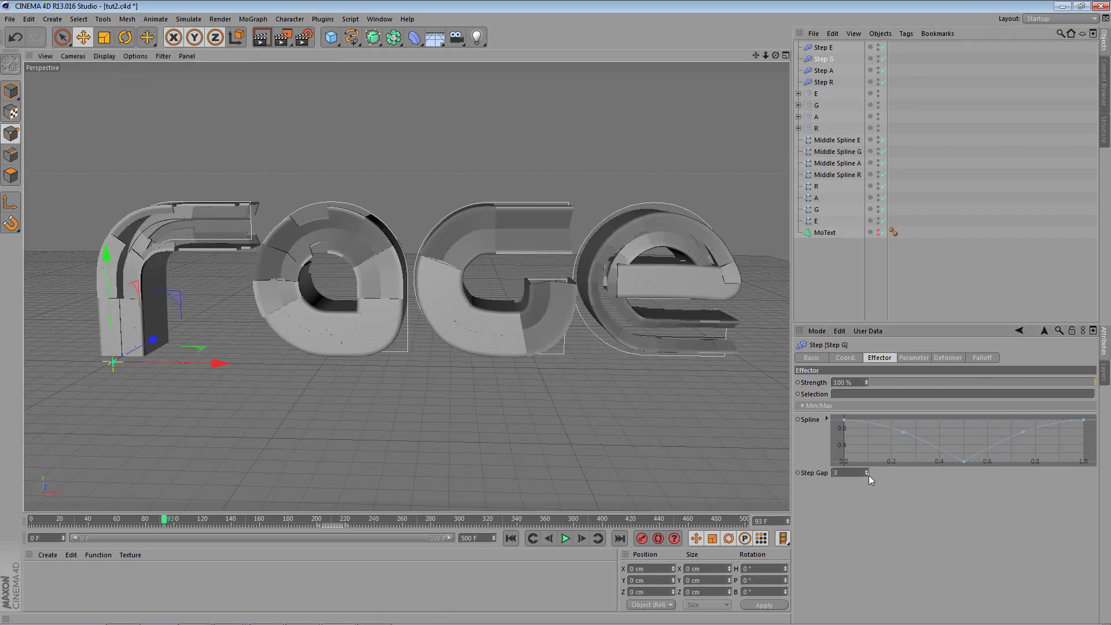
pyautogui.click(870, 475)
pyautogui.click(869, 475)
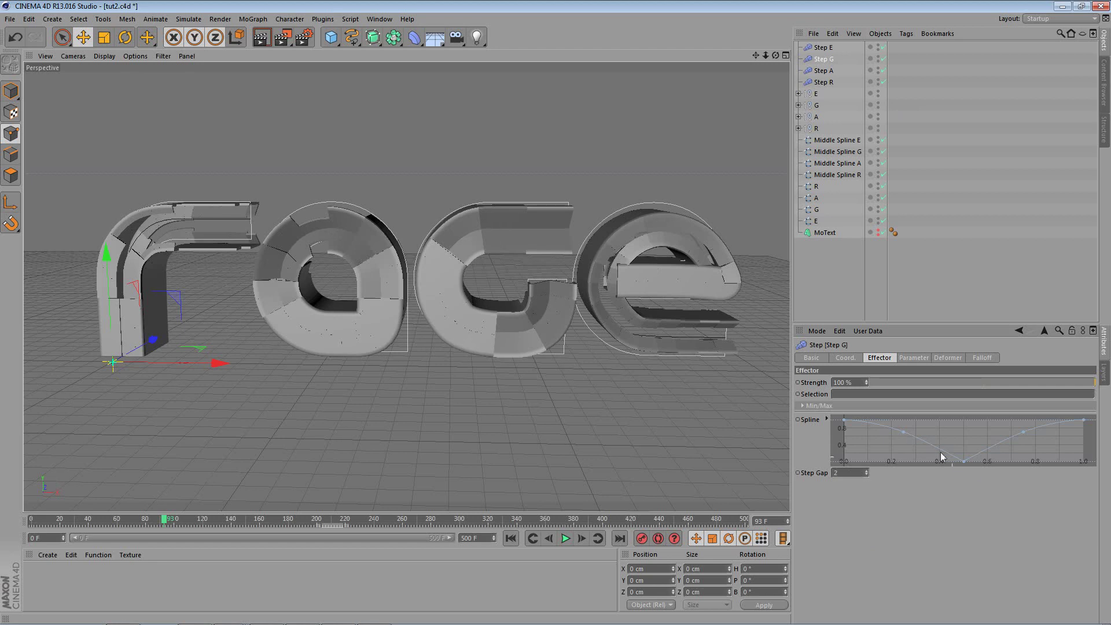
# - Reshape Step G's effector spline into a wave with a low dip near 0.25 and a peak at the middle
pyautogui.moveTo(964, 463); pyautogui.dragTo(964, 414)
pyautogui.moveTo(909, 438); pyautogui.dragTo(906, 489)
pyautogui.moveTo(901, 444)
pyautogui.mouseDown()
pyautogui.moveTo(900, 407)
pyautogui.moveTo(905, 461)
pyautogui.mouseUp()
pyautogui.moveTo(1090, 429)
pyautogui.mouseDown()
pyautogui.moveTo(1078, 470)
pyautogui.moveTo(1089, 452)
pyautogui.moveTo(1080, 416)
pyautogui.mouseUp()
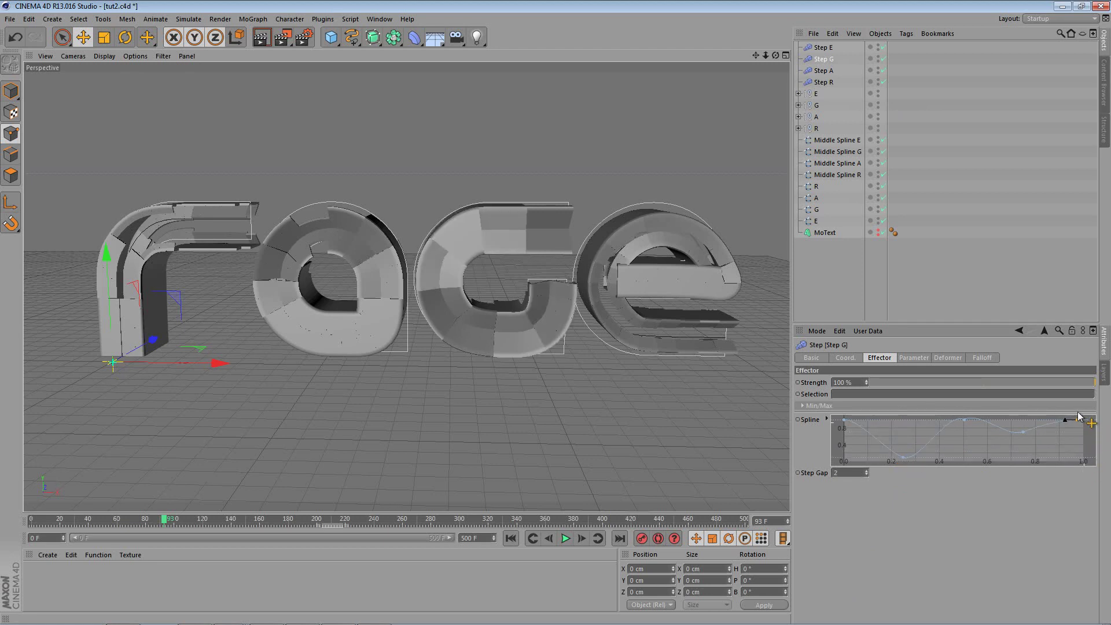
pyautogui.moveTo(841, 429); pyautogui.dragTo(870, 405)
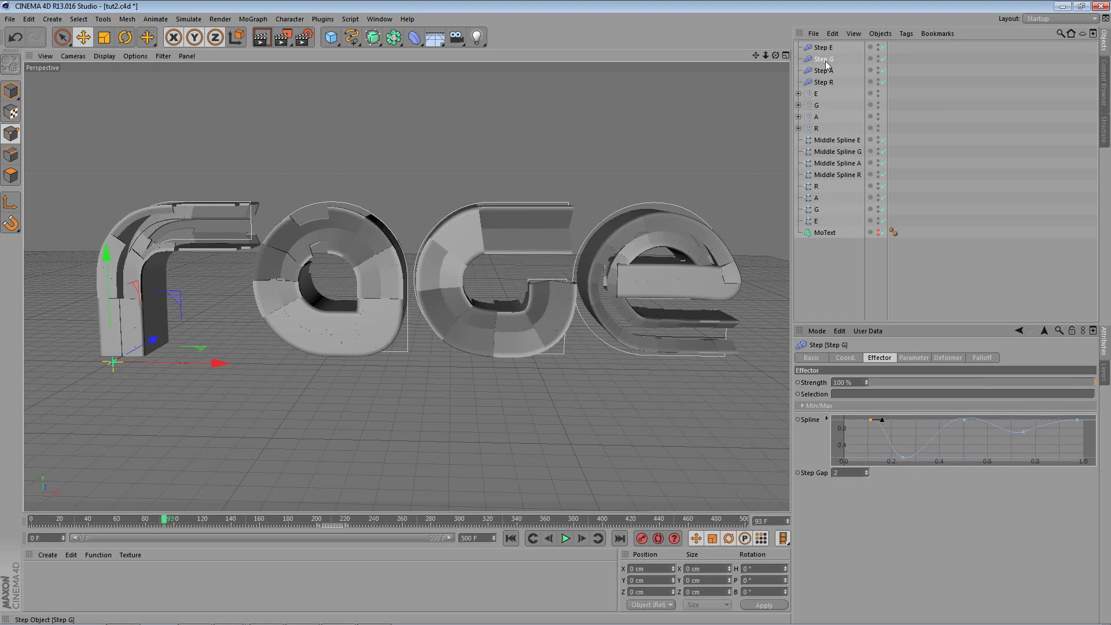
# - Set the Step G effector's time offset to 76 F and check the letters around frame 93
pyautogui.click(950, 358)
pyautogui.click(915, 358)
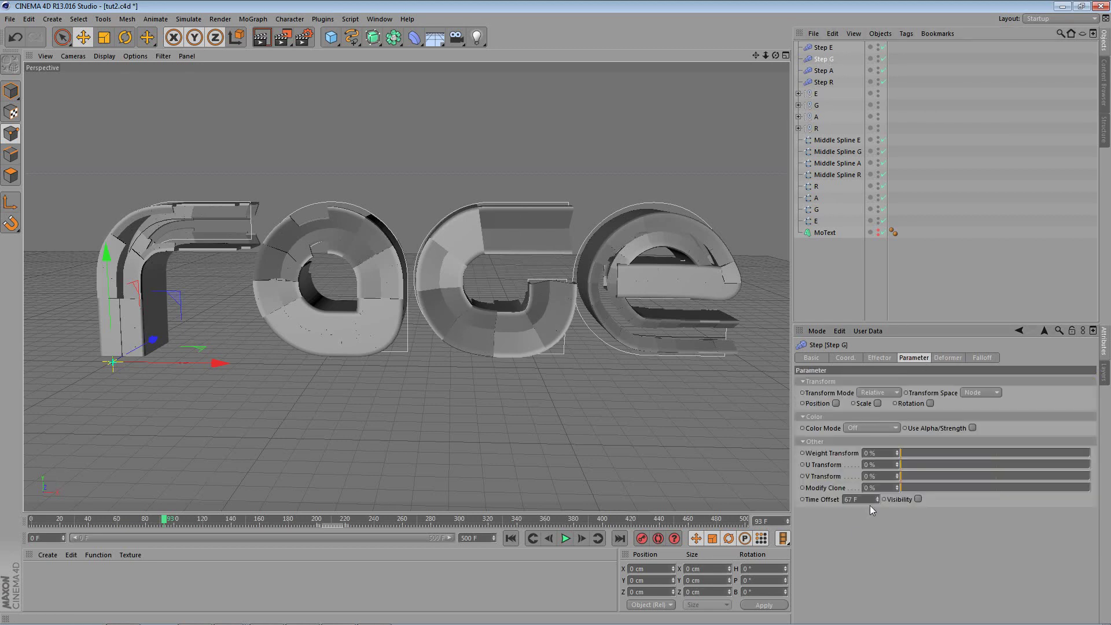
pyautogui.moveTo(876, 502); pyautogui.dragTo(882, 493)
pyautogui.keyDown('alt'); pyautogui.moveTo(376, 340); pyautogui.dragTo(370, 406); pyautogui.keyUp('alt')
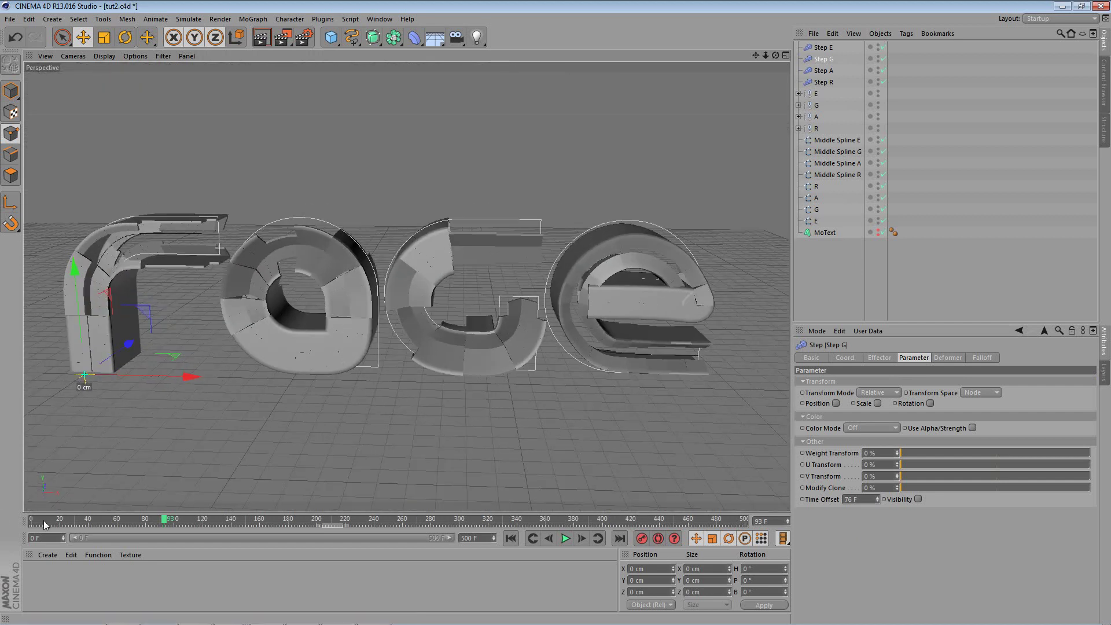
pyautogui.moveTo(165, 523); pyautogui.dragTo(165, 523)
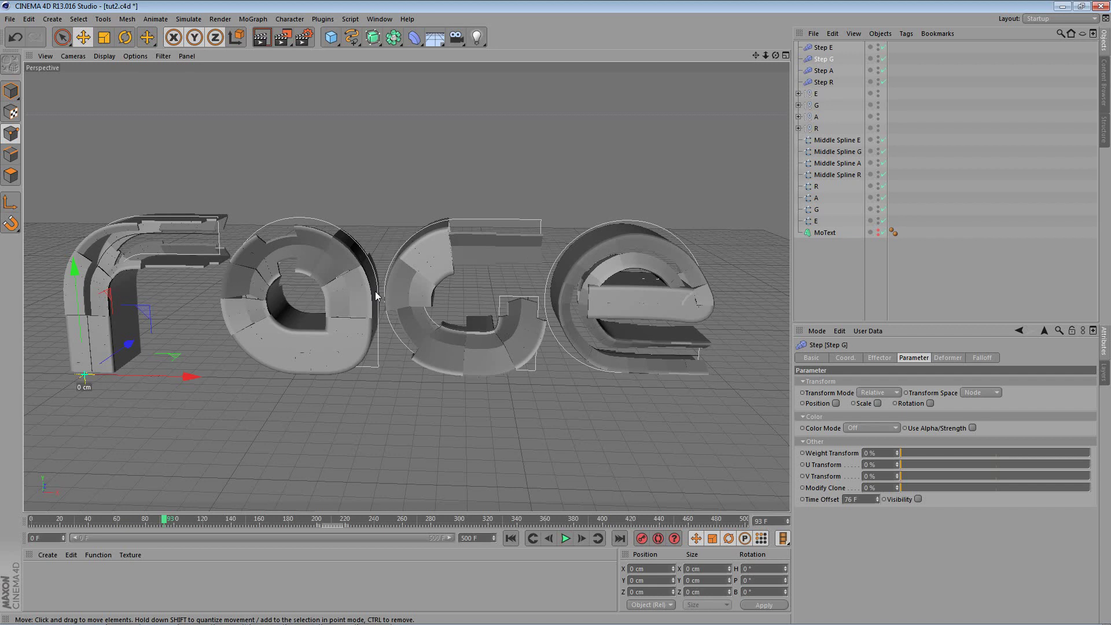
# - Add an area light to the scene
pyautogui.keyDown('alt'); pyautogui.moveTo(363, 173); pyautogui.dragTo(345, 171); pyautogui.keyUp('alt')
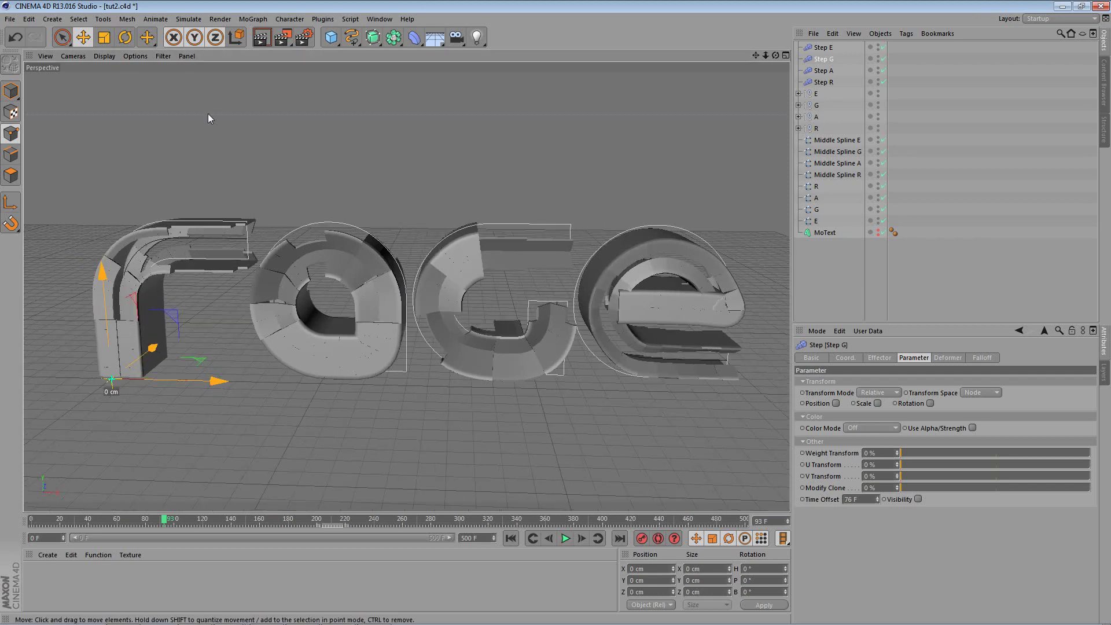
pyautogui.click(54, 20)
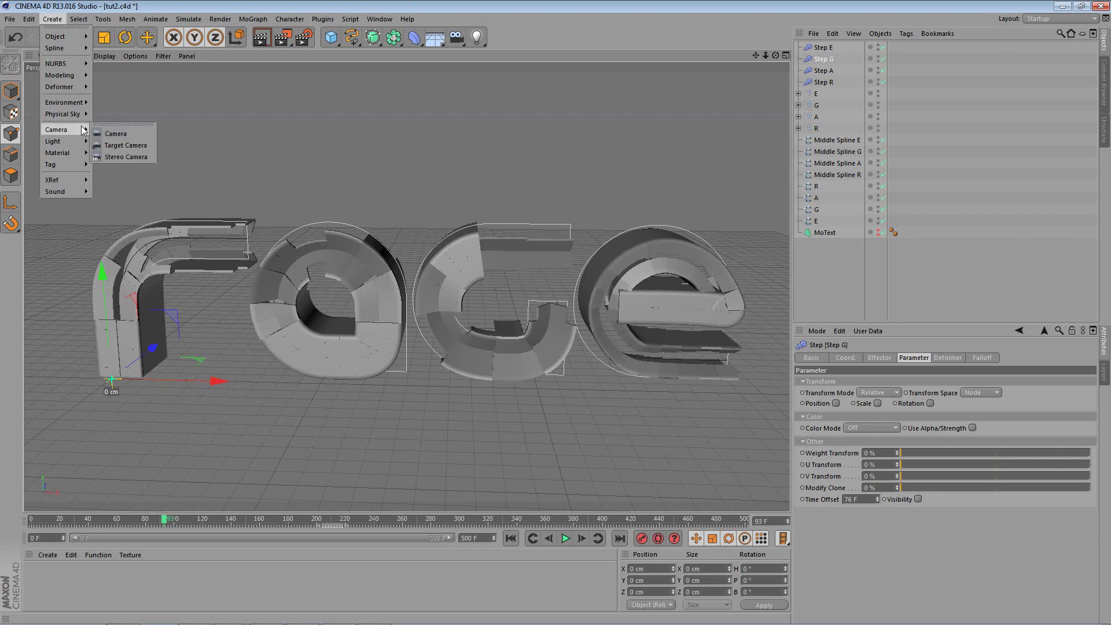
pyautogui.moveTo(55, 142)
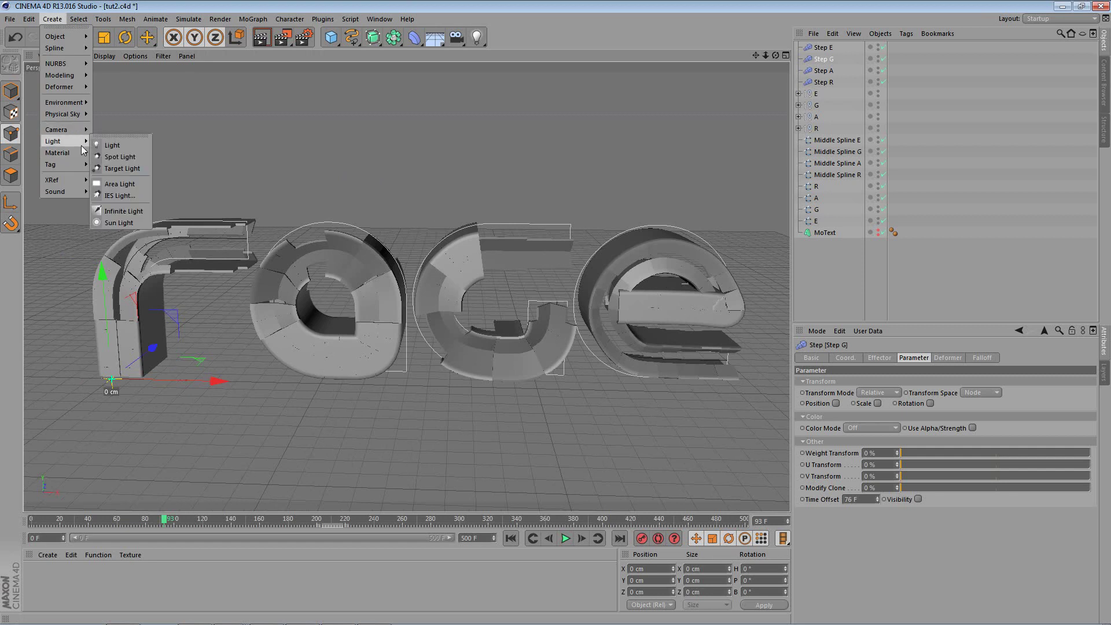
pyautogui.click(144, 183)
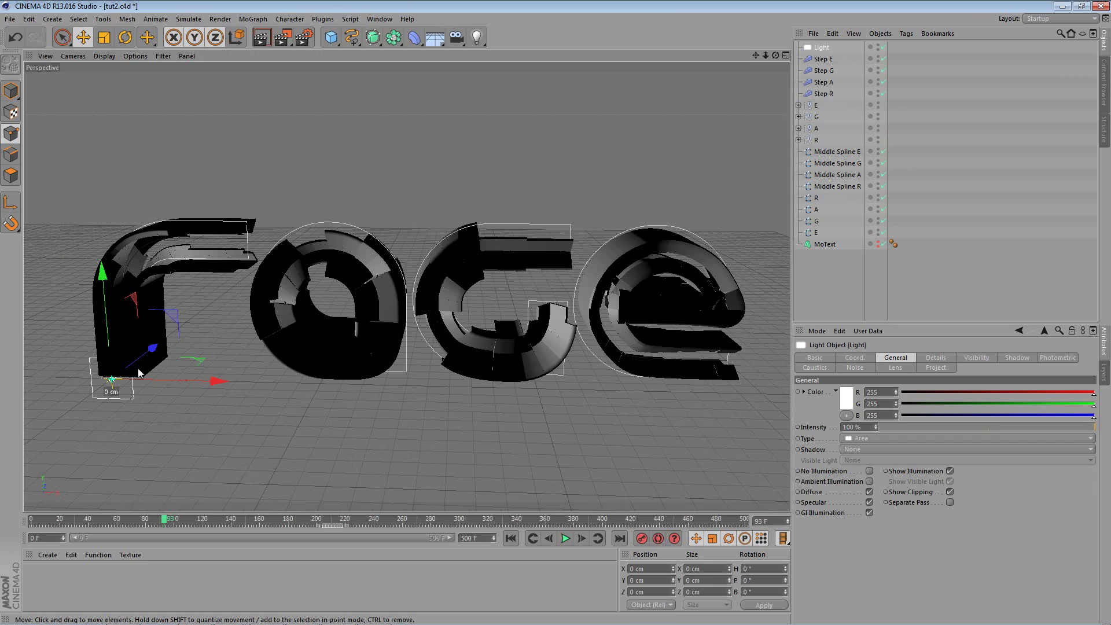
# - Move the area light well in front of the text and centre it along the word in the top view
pyautogui.middleClick(297, 359)
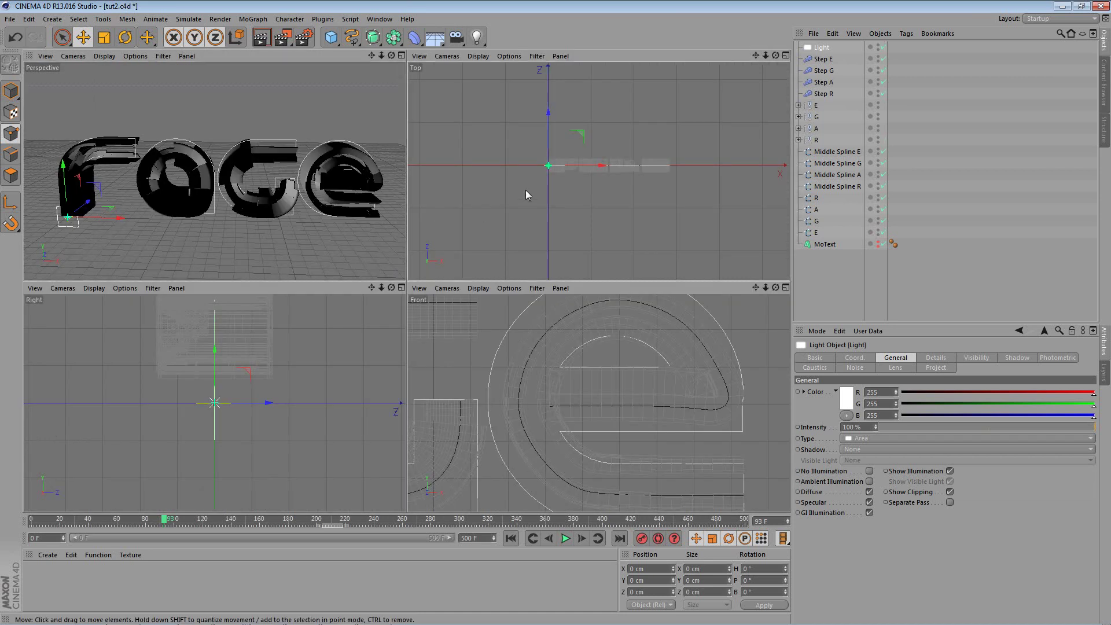
pyautogui.middleClick(526, 190)
pyautogui.keyDown('alt'); pyautogui.moveTo(559, 242); pyautogui.dragTo(443, 381, button='middle'); pyautogui.keyUp('alt')
pyautogui.keyDown('alt'); pyautogui.moveTo(245, 340); pyautogui.dragTo(359, 233, button='middle'); pyautogui.keyUp('alt')
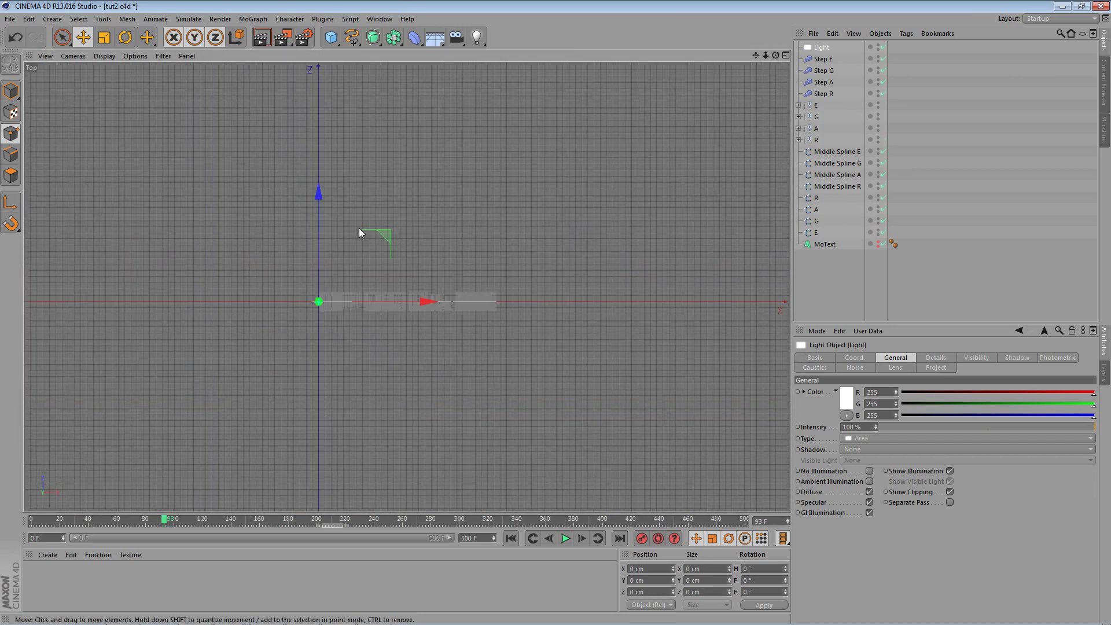
pyautogui.moveTo(325, 210); pyautogui.dragTo(316, 509)
pyautogui.keyDown('alt'); pyautogui.moveTo(410, 263); pyautogui.dragTo(410, 176, button='middle'); pyautogui.keyUp('alt')
pyautogui.scroll(-2, 429, 405)
pyautogui.moveTo(458, 429); pyautogui.dragTo(540, 431)
# - Duplicate the area light, move the copy behind the text, and rotate it at an angle about its vertical axis
pyautogui.keyDown('ctrl'); pyautogui.moveTo(834, 45); pyautogui.dragTo(834, 48); pyautogui.keyUp('ctrl')
pyautogui.moveTo(422, 313); pyautogui.dragTo(437, 348)
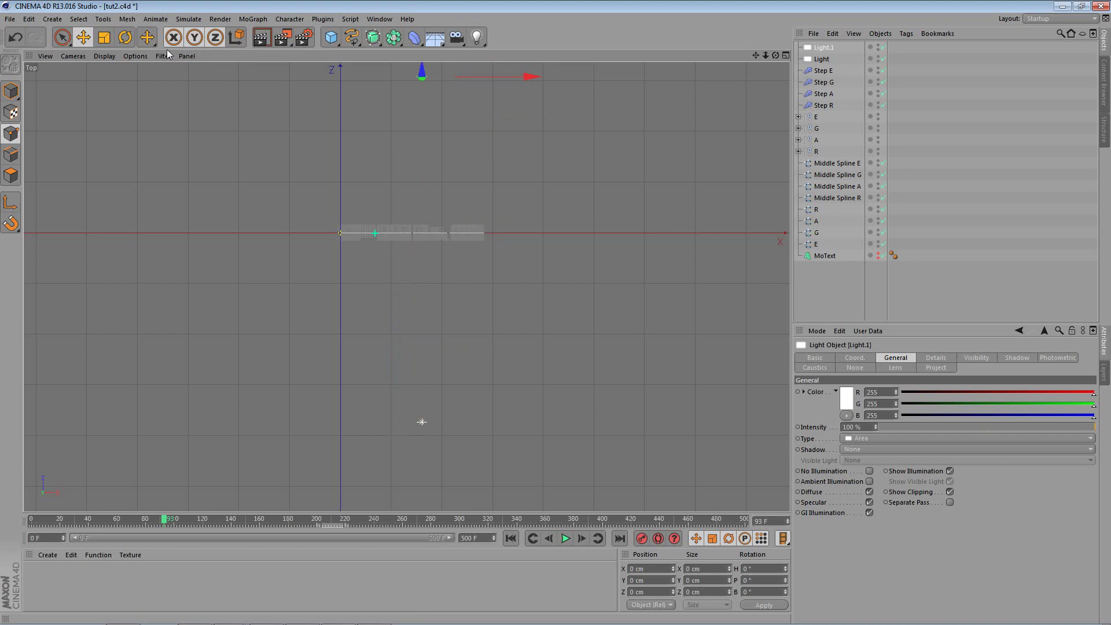
pyautogui.press('r')
pyautogui.moveTo(455, 134); pyautogui.dragTo(496, 91)
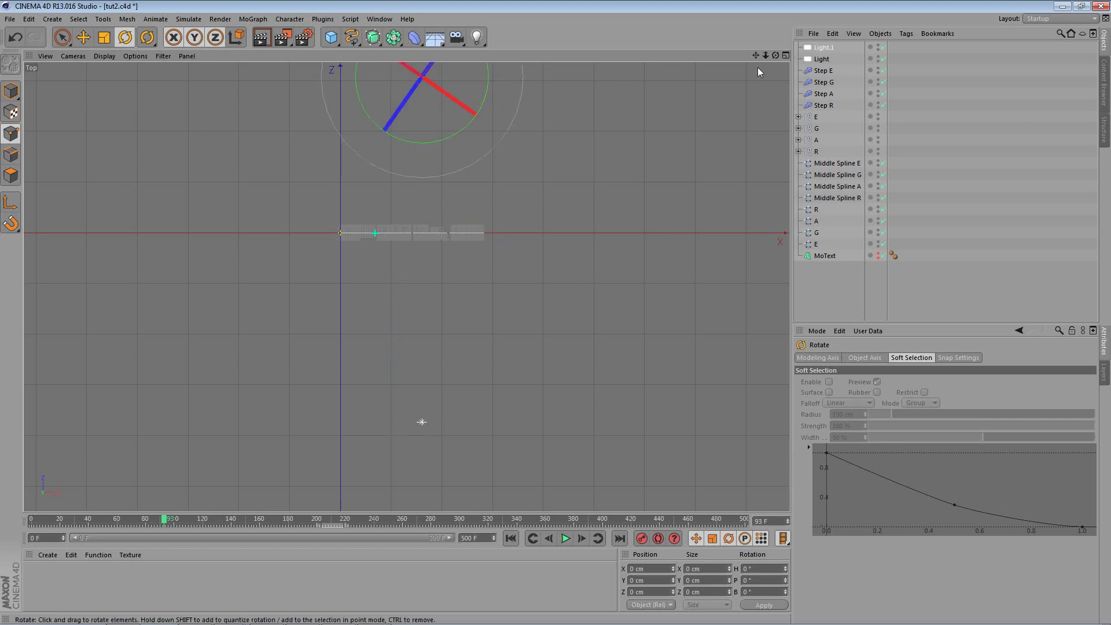
# - Undo the angled rotation of the rear area light and turn it 180° to face the text
pyautogui.click(17, 38)
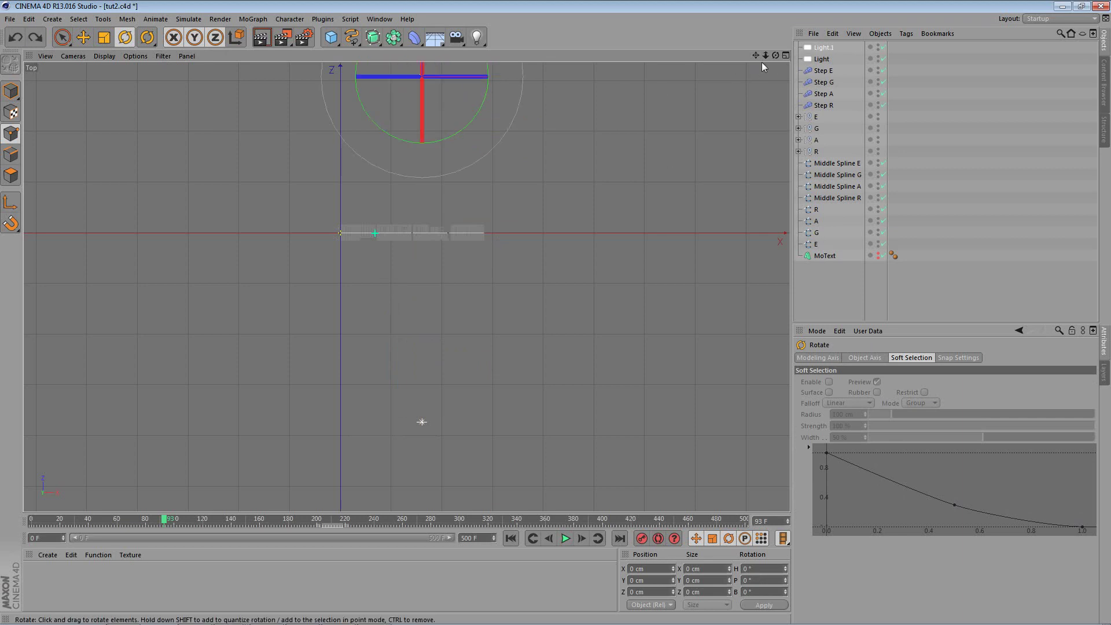
pyautogui.moveTo(435, 140); pyautogui.dragTo(363, 65)
# - Duplicate the front and rear lights and rotate the copies together by 90° so they sit beside the two ends of the word
pyautogui.keyDown('ctrl'); pyautogui.moveTo(832, 48); pyautogui.dragTo(819, 45); pyautogui.keyUp('ctrl')
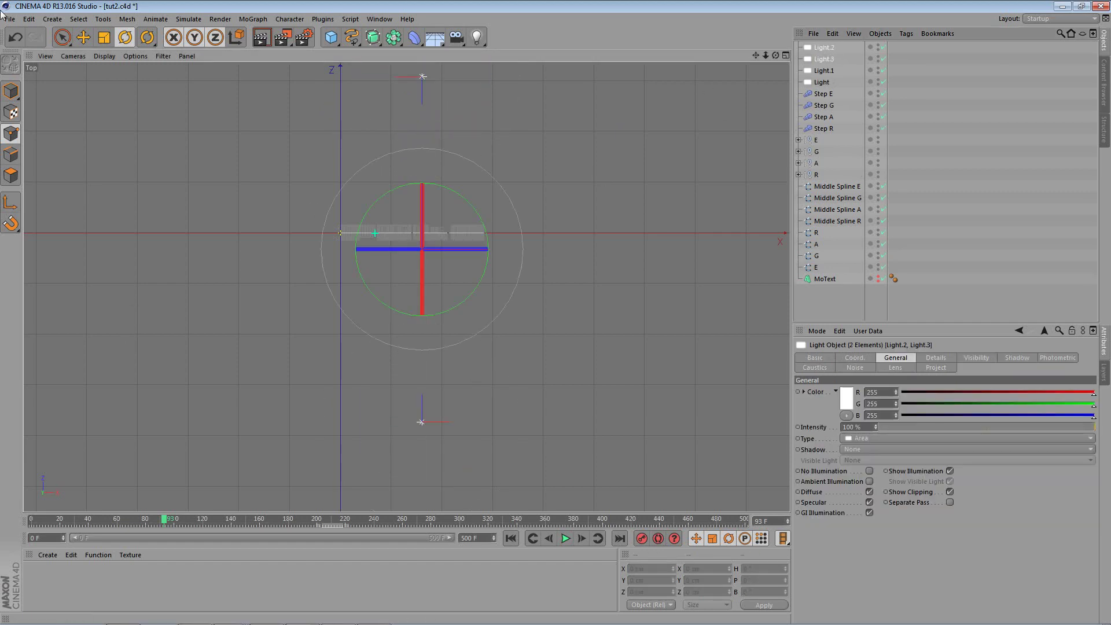
pyautogui.click(85, 42)
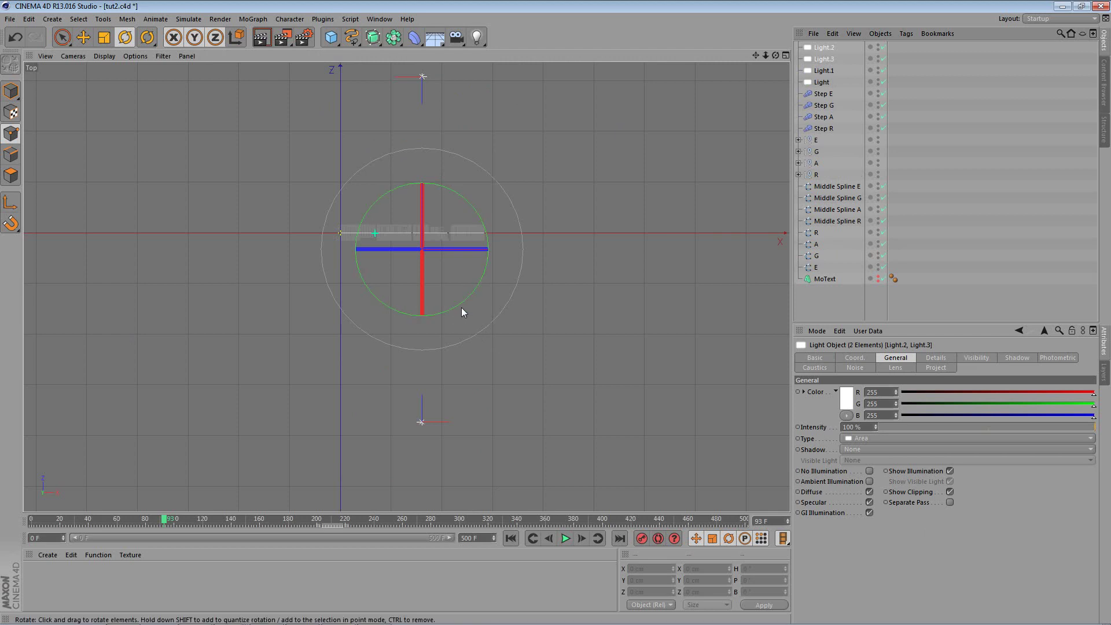
pyautogui.moveTo(438, 316); pyautogui.dragTo(366, 288)
pyautogui.press('e')
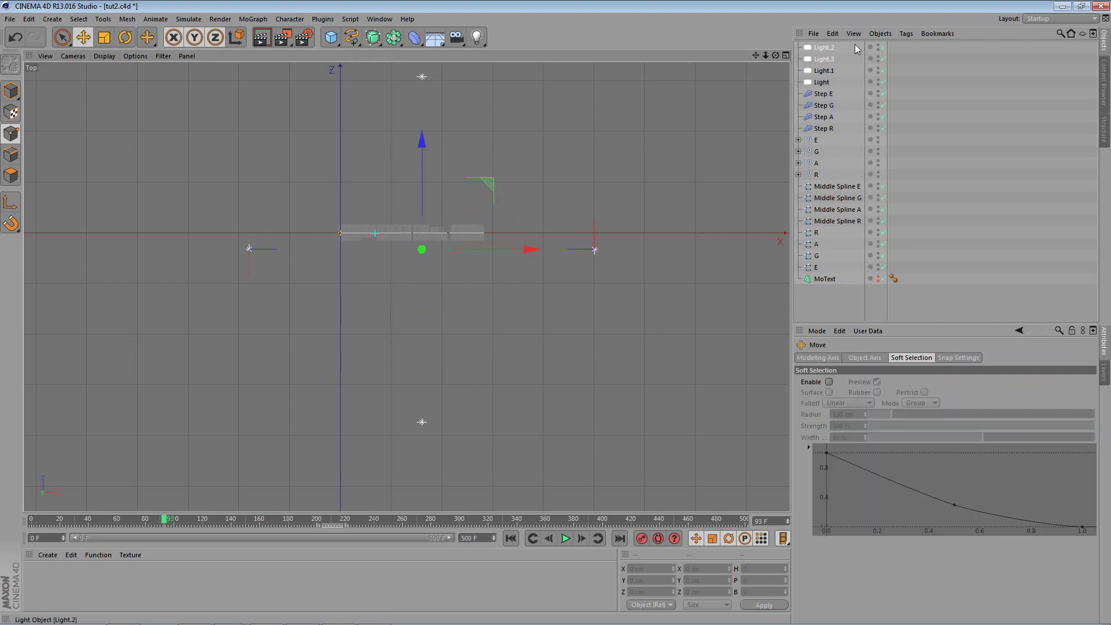
# - Move each of the two side lights farther outward from the ends of the word and return to the perspective view
pyautogui.click(249, 248)
pyautogui.moveTo(509, 253); pyautogui.dragTo(616, 253)
pyautogui.click(830, 63)
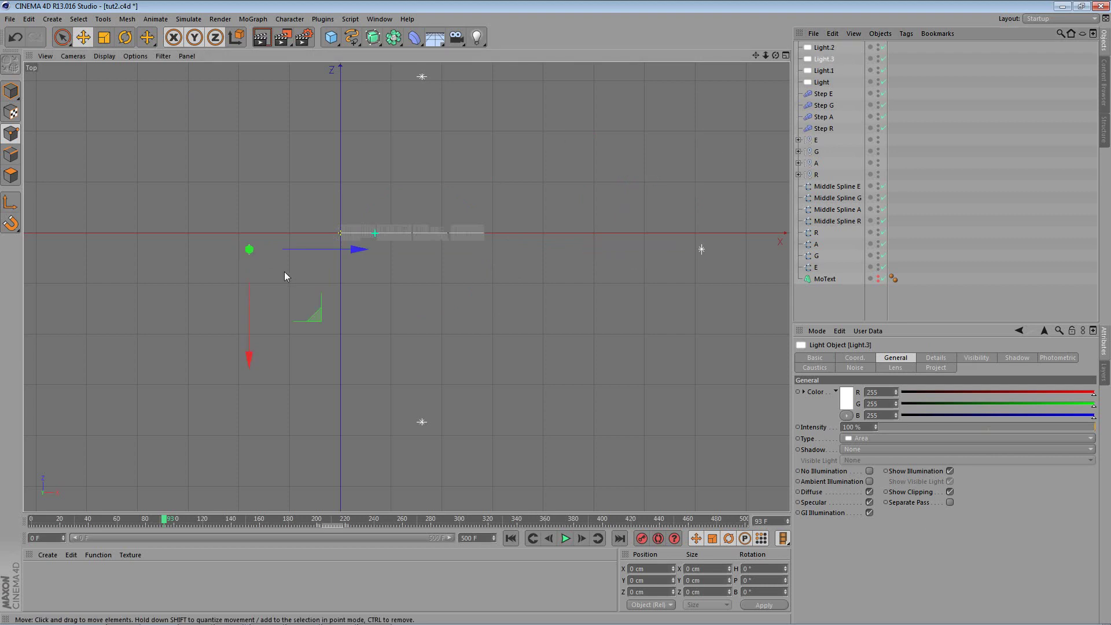
pyautogui.moveTo(330, 250); pyautogui.dragTo(217, 257)
pyautogui.middleClick(350, 183)
pyautogui.middleClick(323, 219)
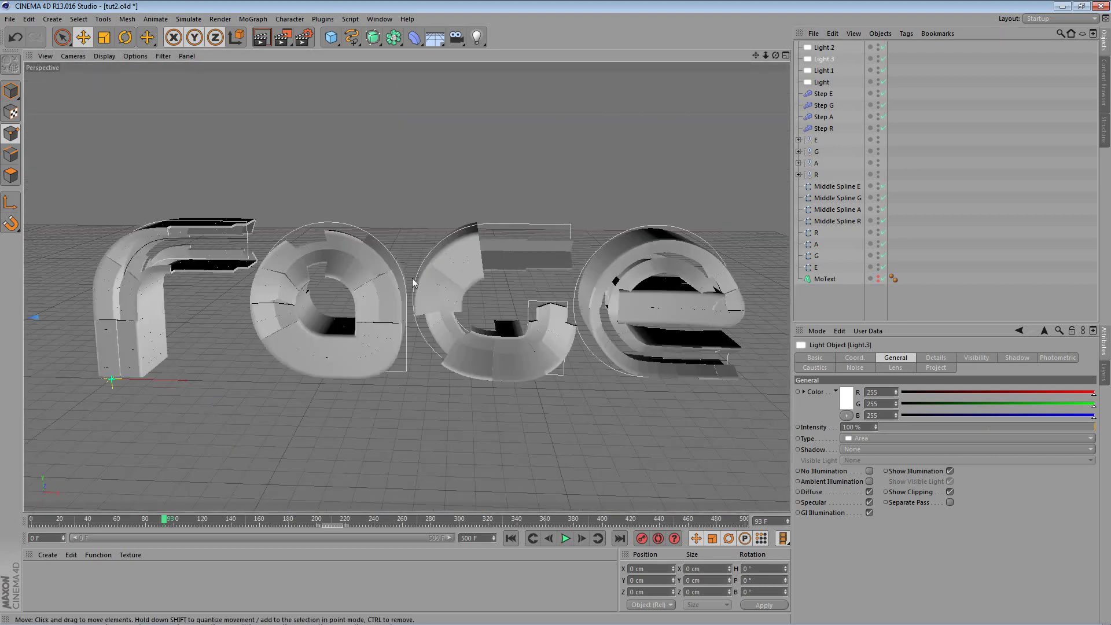
# - Add a VrayLight tag to all four area lights
pyautogui.click(825, 47)
pyautogui.keyDown('ctrl'); pyautogui.click(828, 87); pyautogui.keyUp('ctrl')
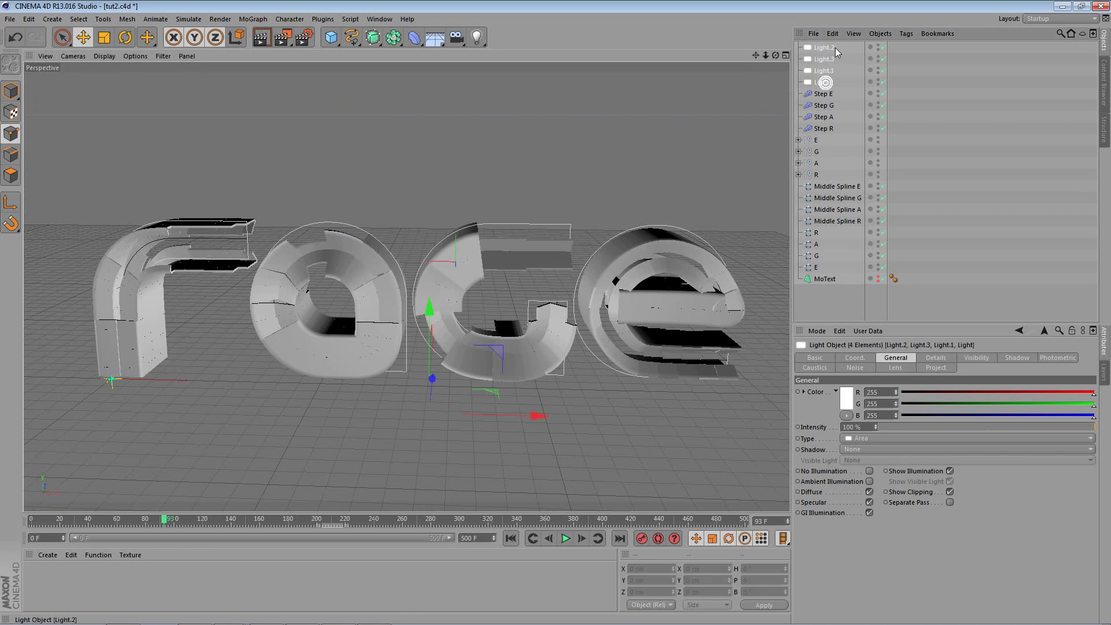
pyautogui.rightClick(832, 48)
pyautogui.moveTo(916, 148)
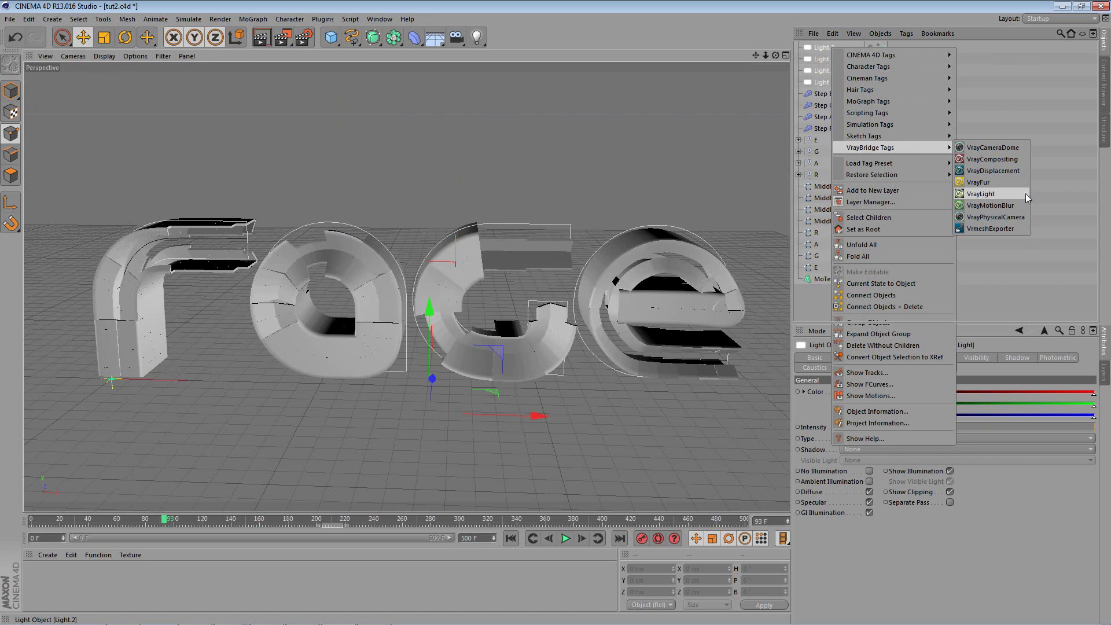
pyautogui.click(981, 194)
# - Set the intensity of all four VrayLight tags to 0.1
pyautogui.keyDown('shift'); pyautogui.click(894, 81); pyautogui.keyUp('shift')
pyautogui.click(895, 419)
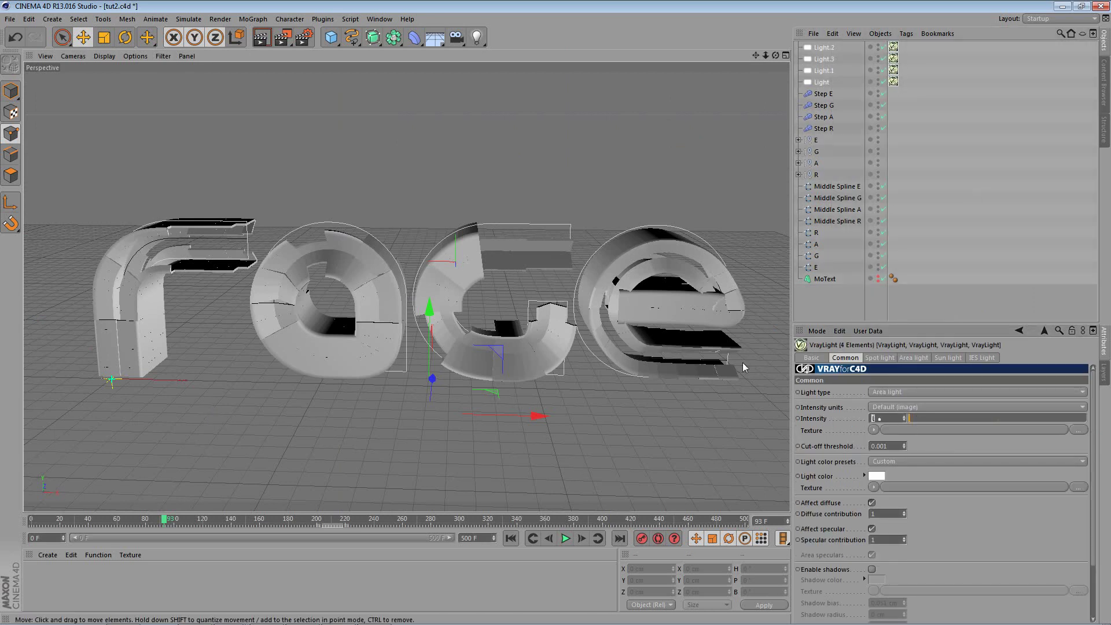
pyautogui.write('0.1')
pyautogui.press('Return')
# - Enable shadows on the VrayLight tags and set the shadow color to a dark grey, about RGB 57, 57, 57
pyautogui.scroll(-1, 976, 532)
pyautogui.scroll(-1, 976, 531)
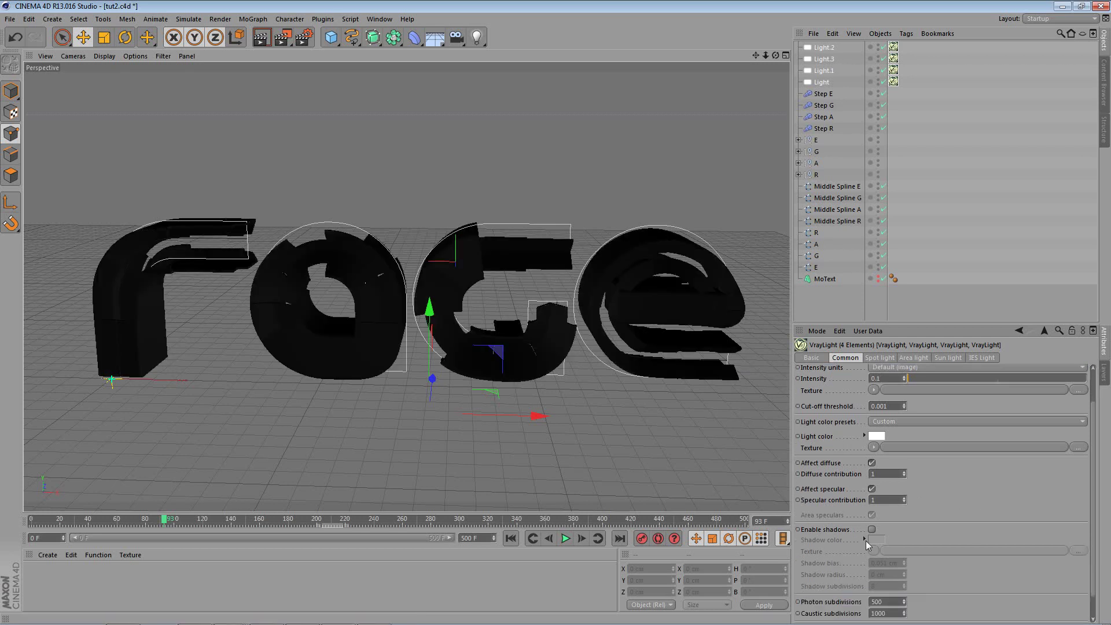
pyautogui.click(871, 530)
pyautogui.click(881, 540)
pyautogui.moveTo(881, 540); pyautogui.dragTo(816, 555)
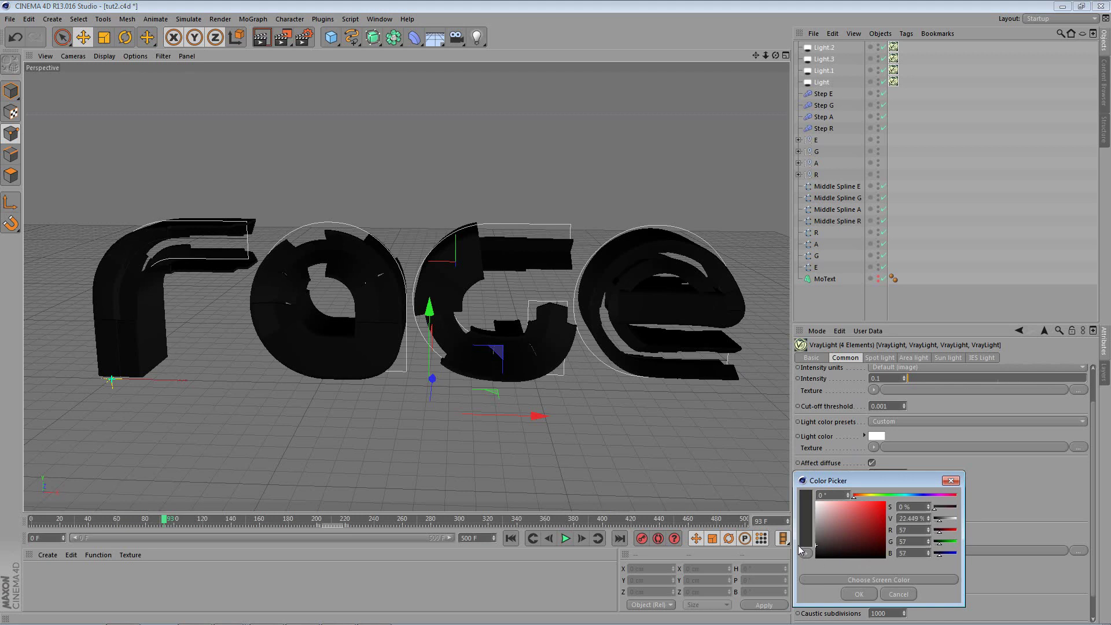
pyautogui.click(855, 596)
# - Set the area light subdivisions of the VrayLight tags to 16
pyautogui.click(914, 358)
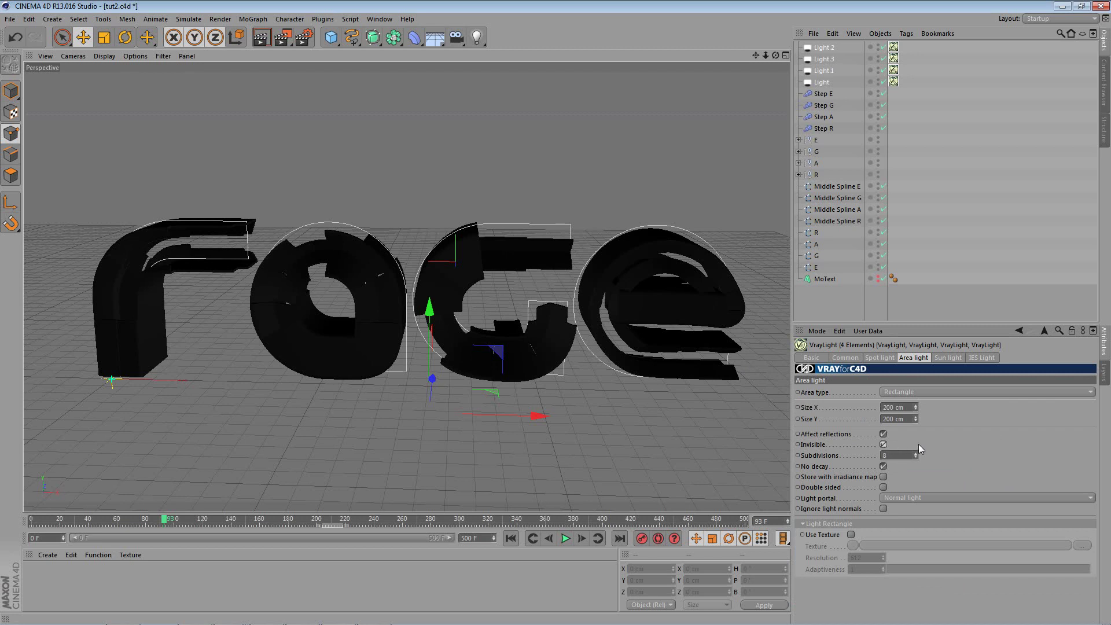
pyautogui.doubleClick(888, 456)
pyautogui.write('16')
pyautogui.press('Return')
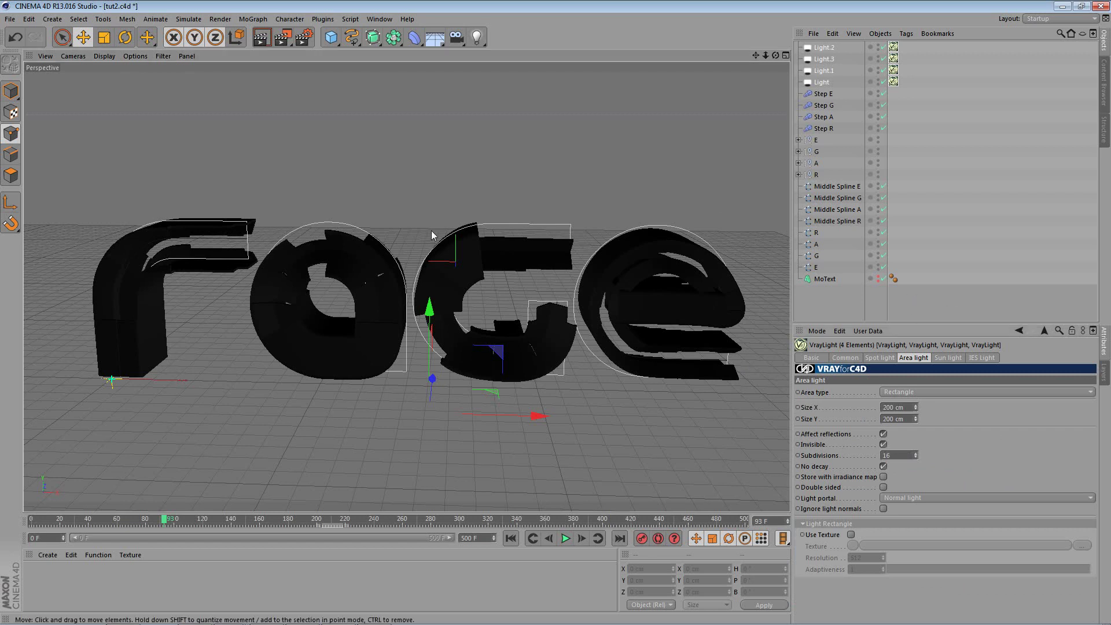
# - Switch the renderer to VrayBridge in the render settings
pyautogui.click(299, 39)
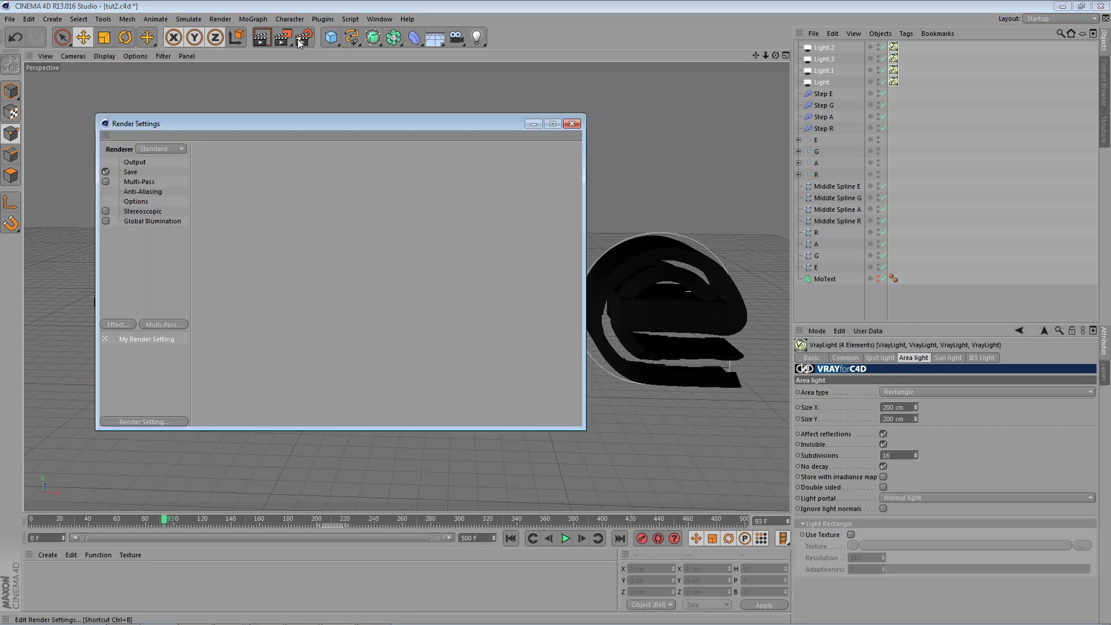
pyautogui.click(159, 148)
pyautogui.click(168, 219)
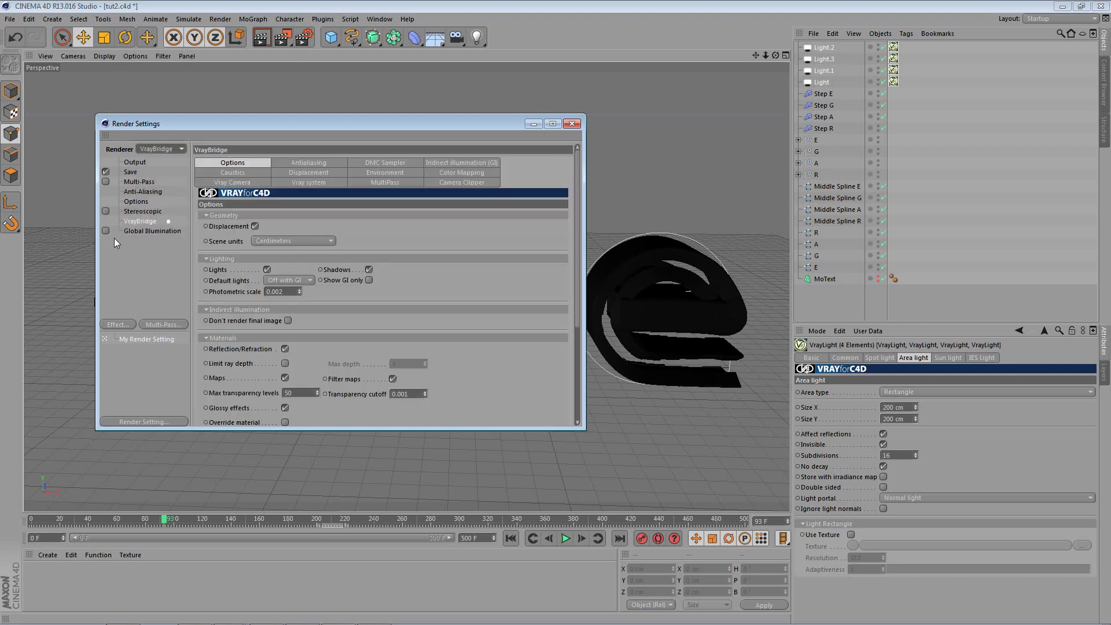
# - Set the VRay indirect illumination preset to 06_IR-LC_high with GI on
pyautogui.click(467, 161)
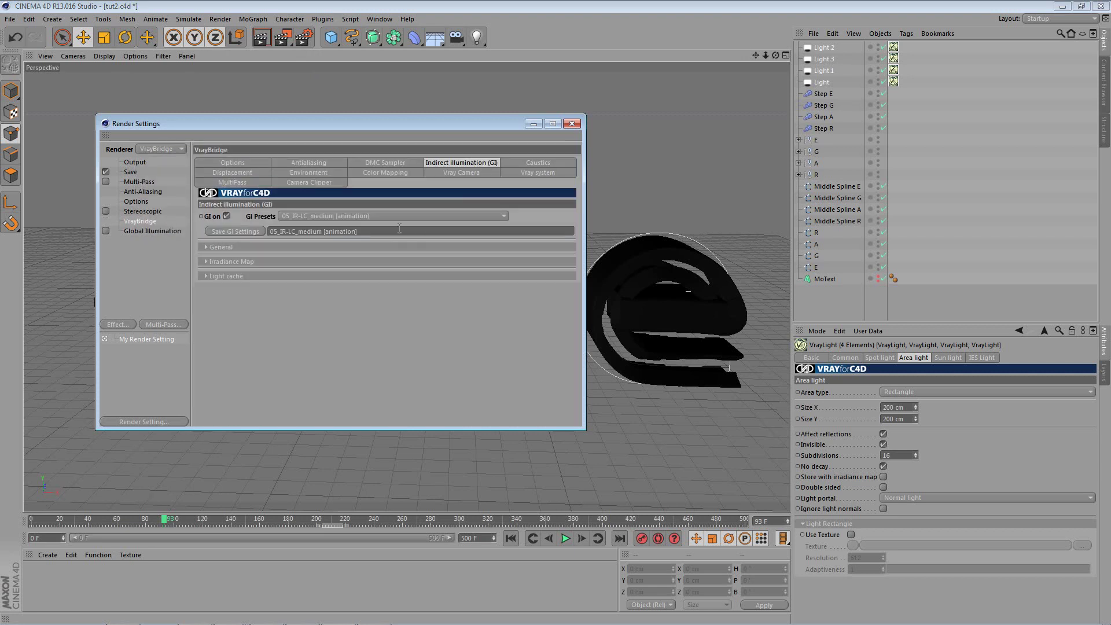
pyautogui.click(413, 216)
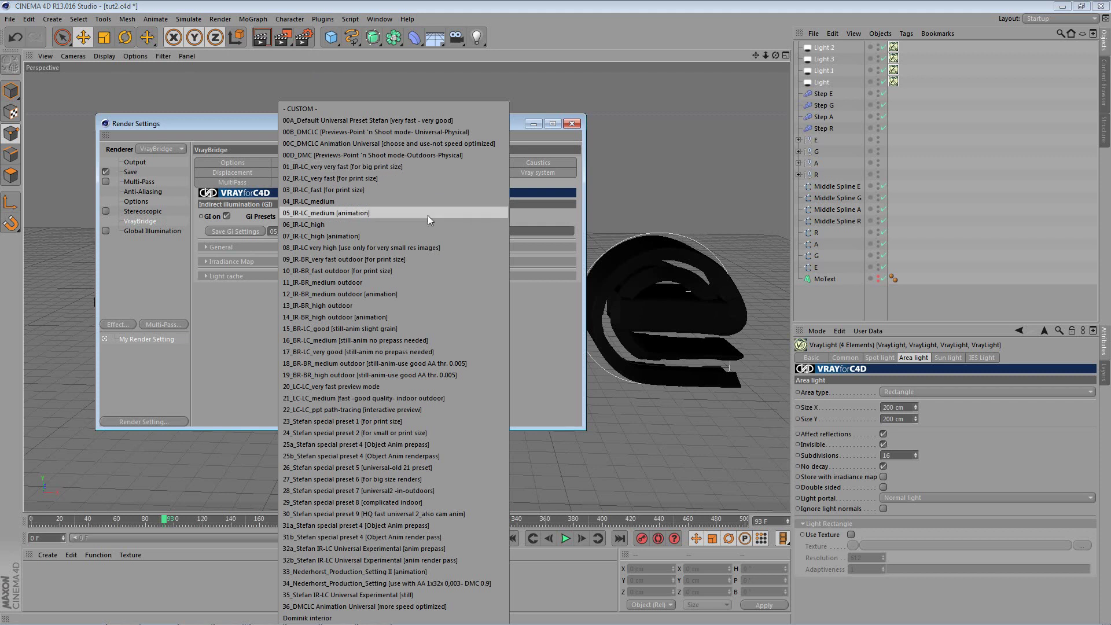
pyautogui.click(371, 213)
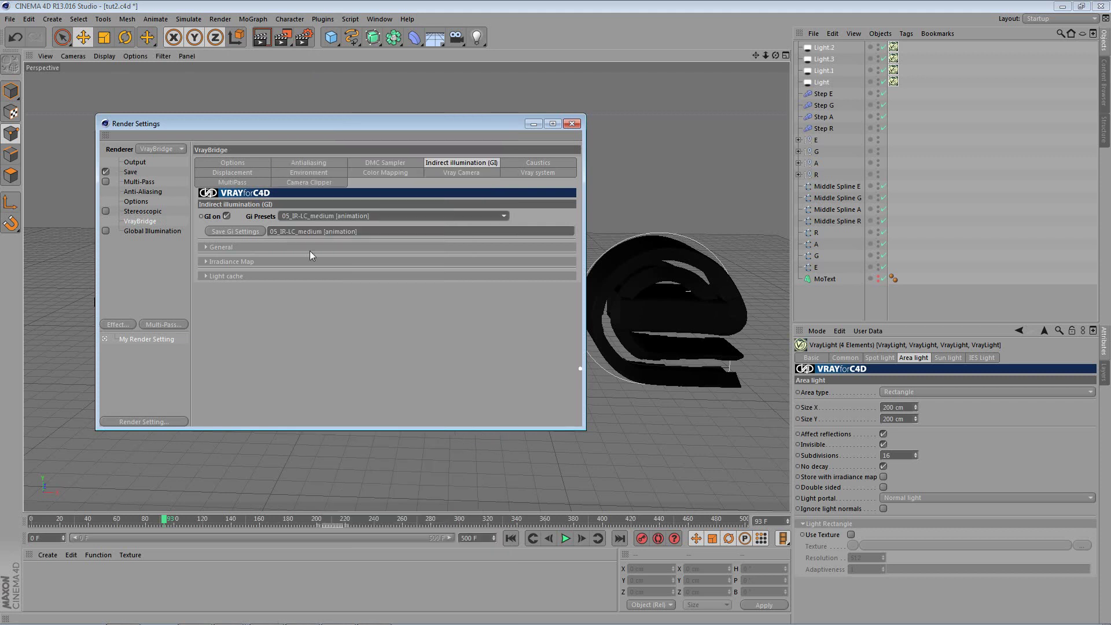
pyautogui.click(226, 217)
pyautogui.click(227, 216)
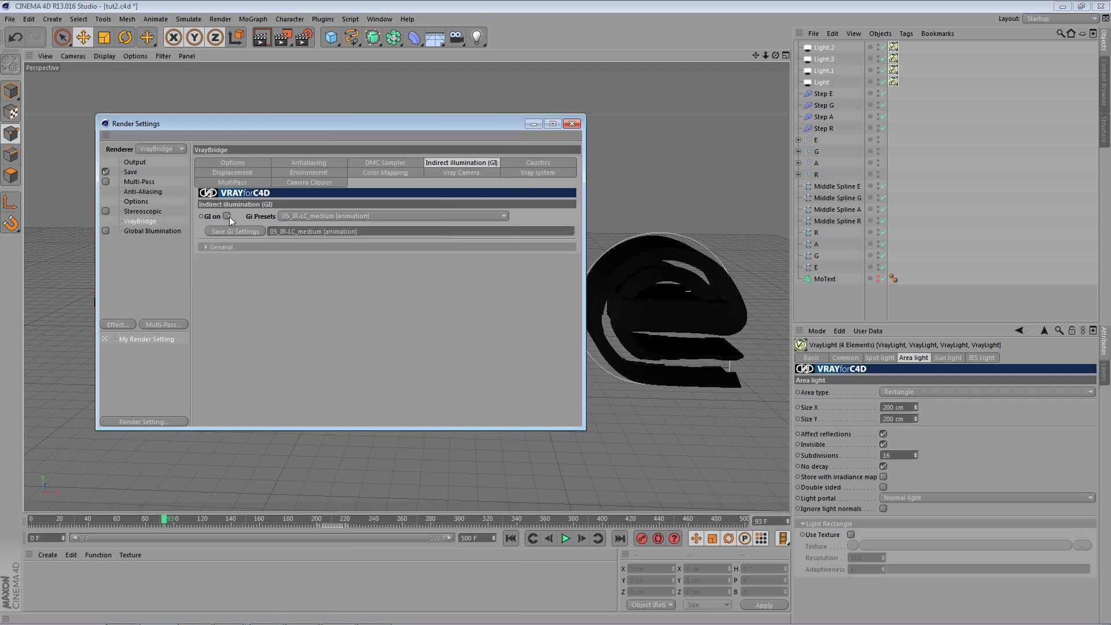
pyautogui.click(374, 216)
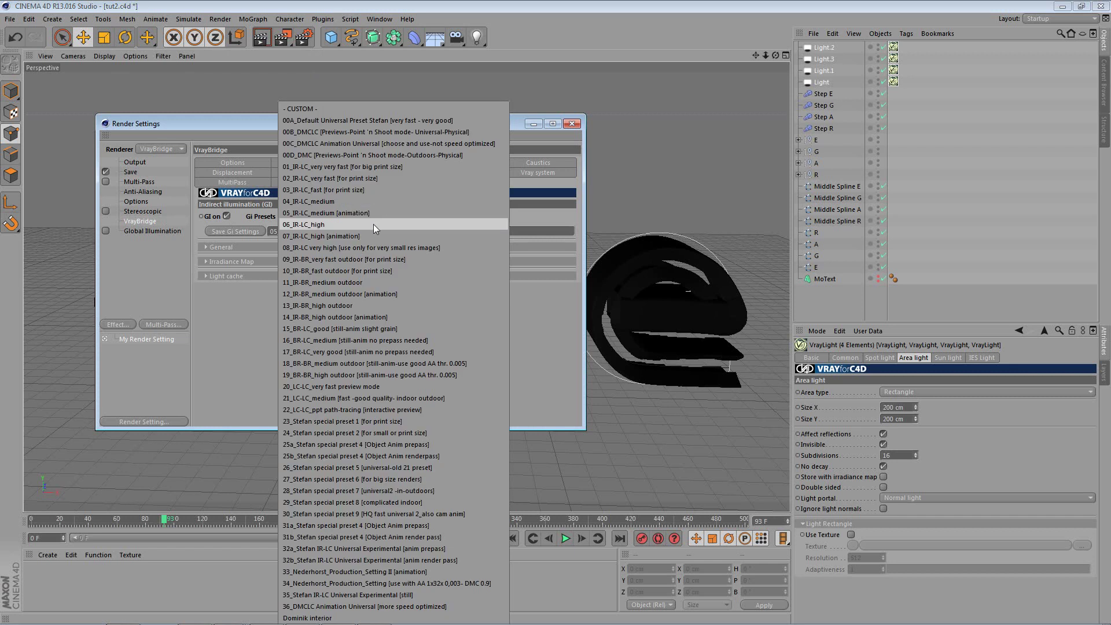
pyautogui.click(373, 224)
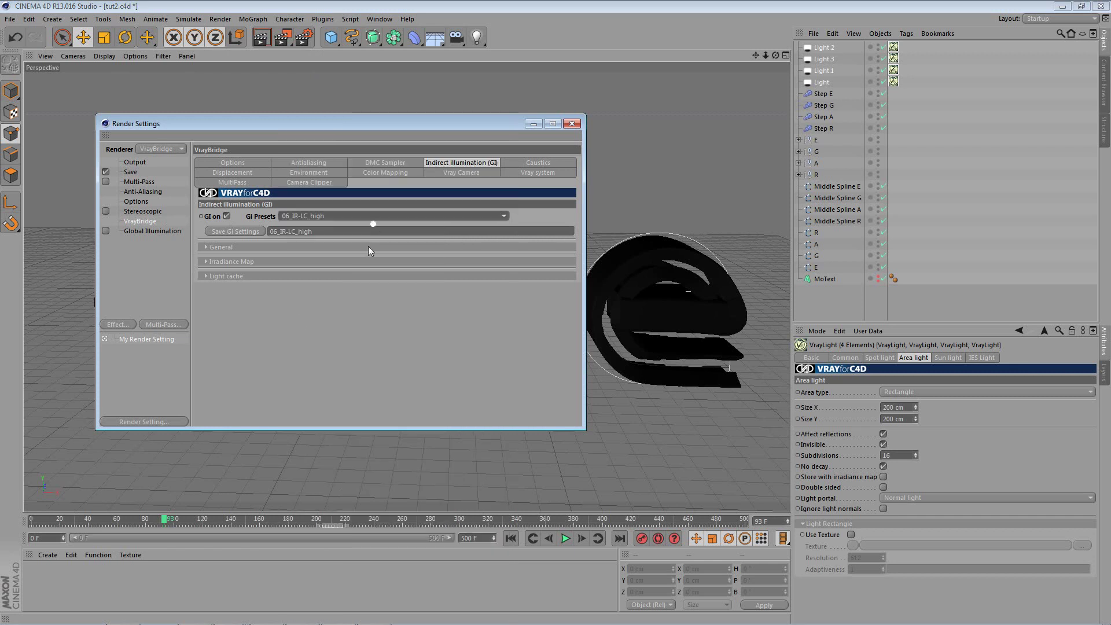
# - Turn on the VRay antialiasing filter and set its type to Area
pyautogui.click(335, 163)
pyautogui.click(249, 255)
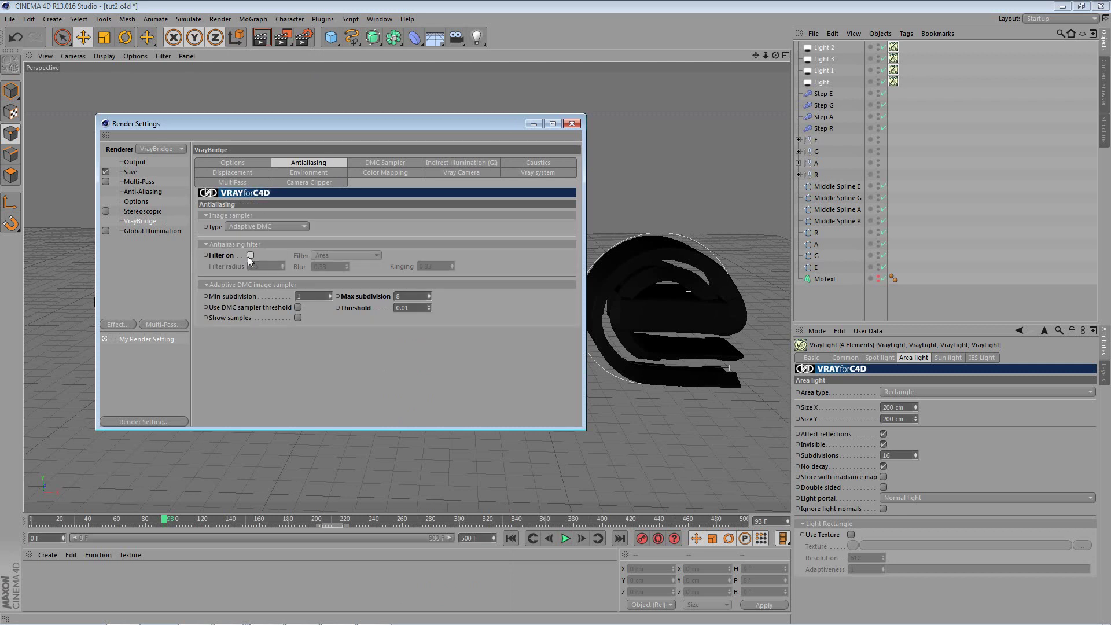
pyautogui.click(366, 255)
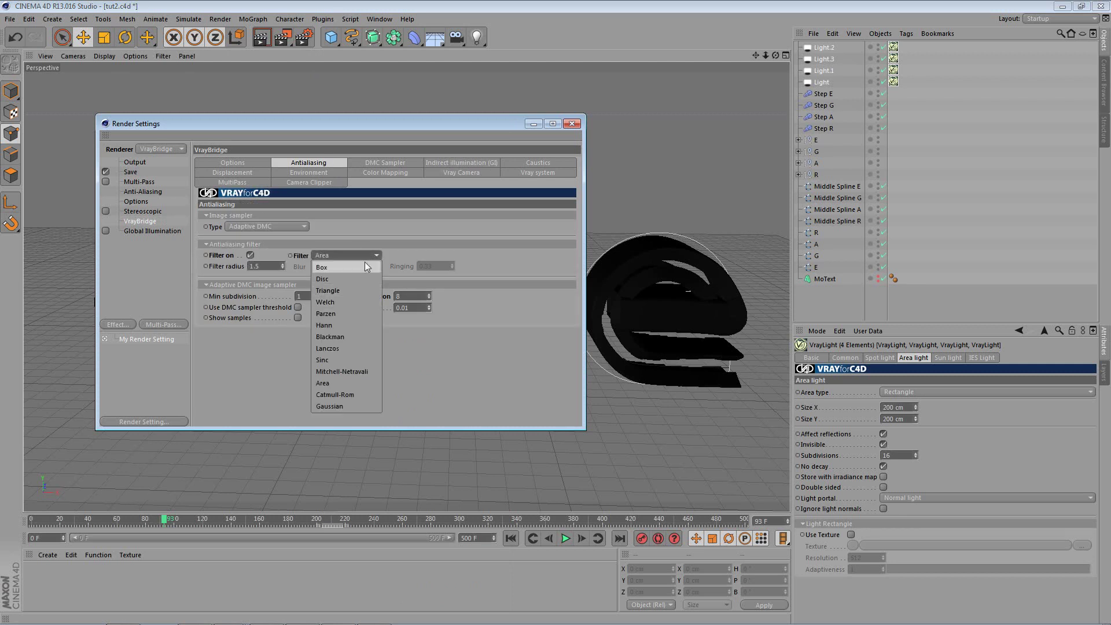
pyautogui.click(339, 385)
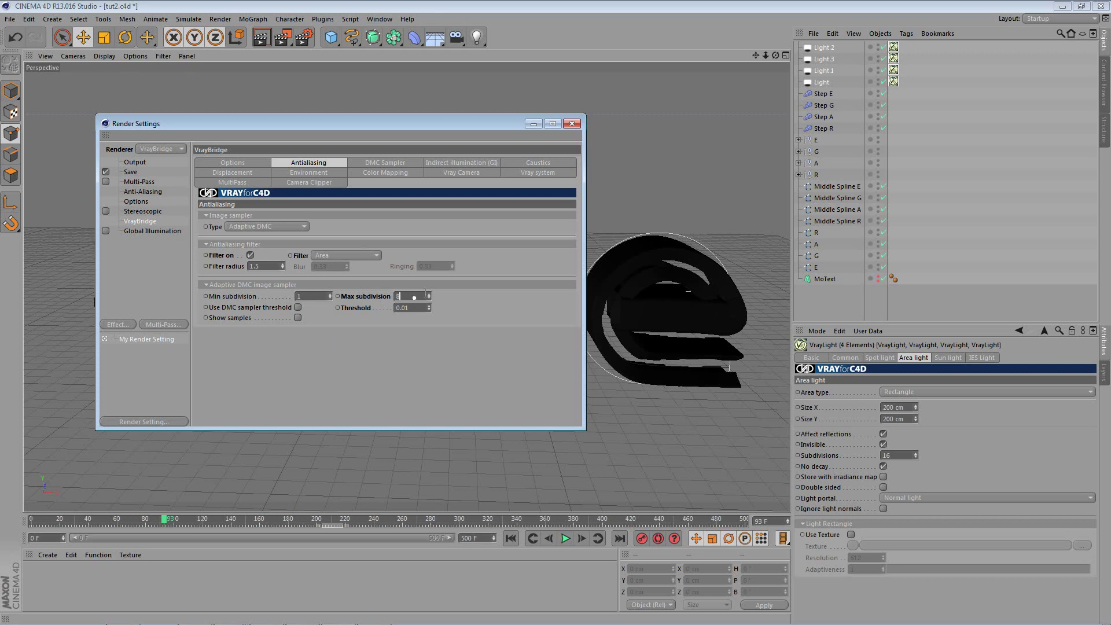
# - Set the adaptive DMC image sampler threshold to 0.001
pyautogui.doubleClick(405, 308)
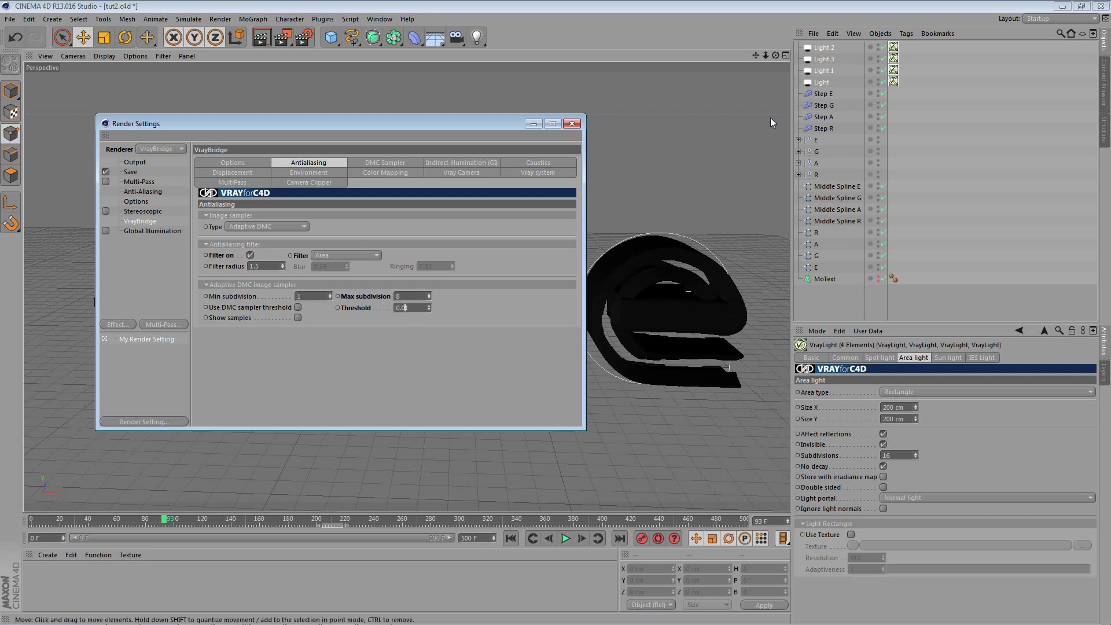
pyautogui.write('001')
pyautogui.press('Return')
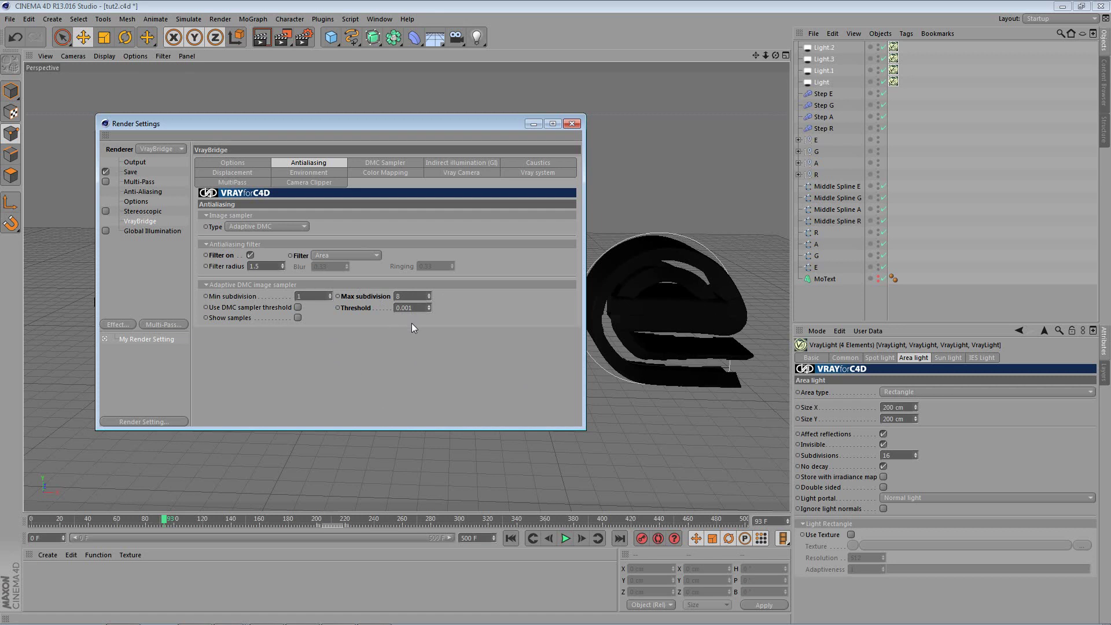
# - Review the VRay environment, color mapping, options and displacement settings, and close the render settings
pyautogui.click(321, 175)
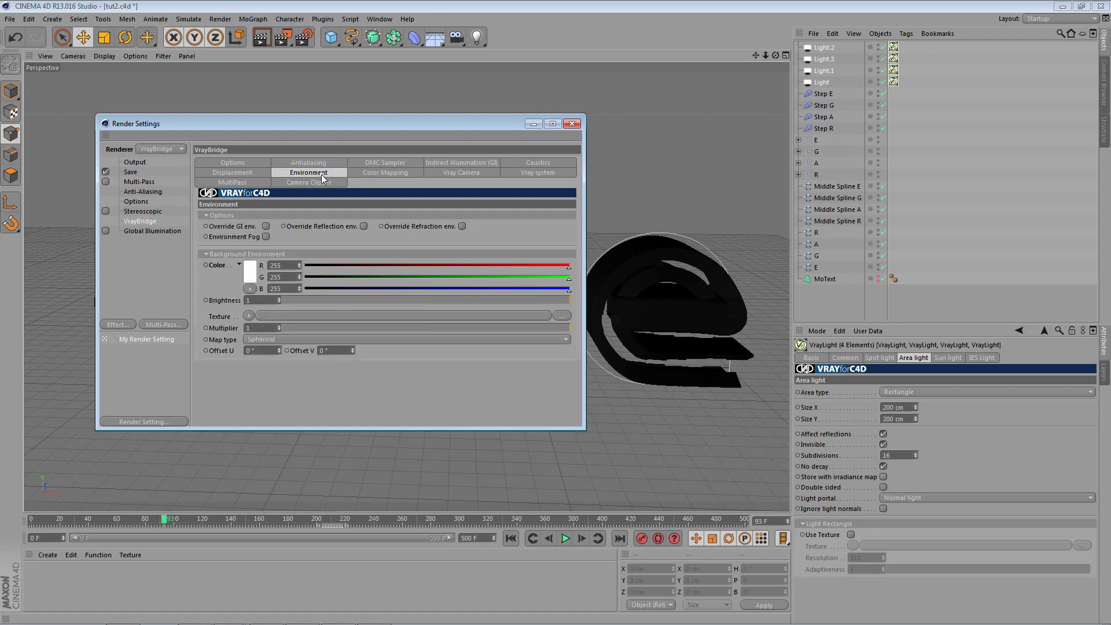
pyautogui.click(249, 279)
pyautogui.click(232, 333)
pyautogui.click(384, 173)
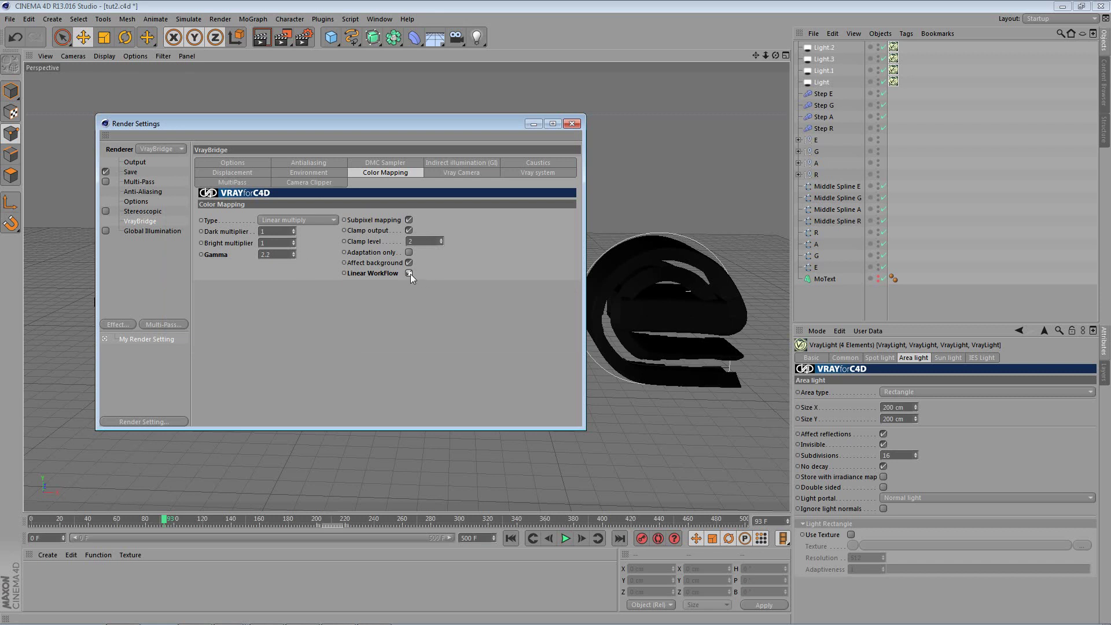
pyautogui.moveTo(294, 255); pyautogui.dragTo(293, 272)
pyautogui.click(247, 162)
pyautogui.click(293, 162)
pyautogui.click(234, 172)
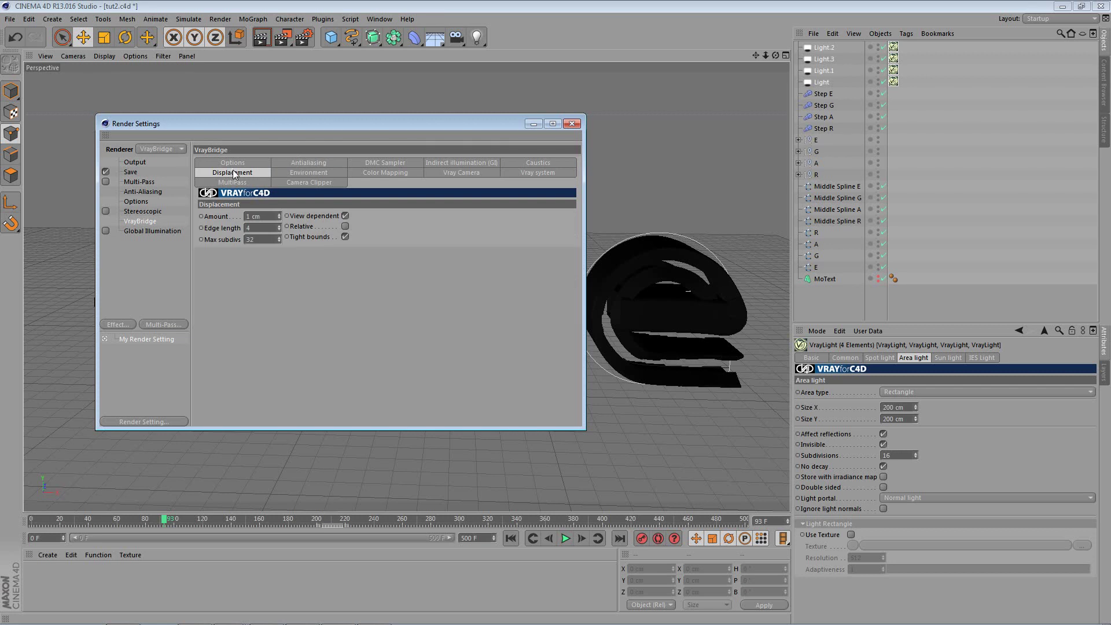
pyautogui.click(385, 172)
pyautogui.click(572, 124)
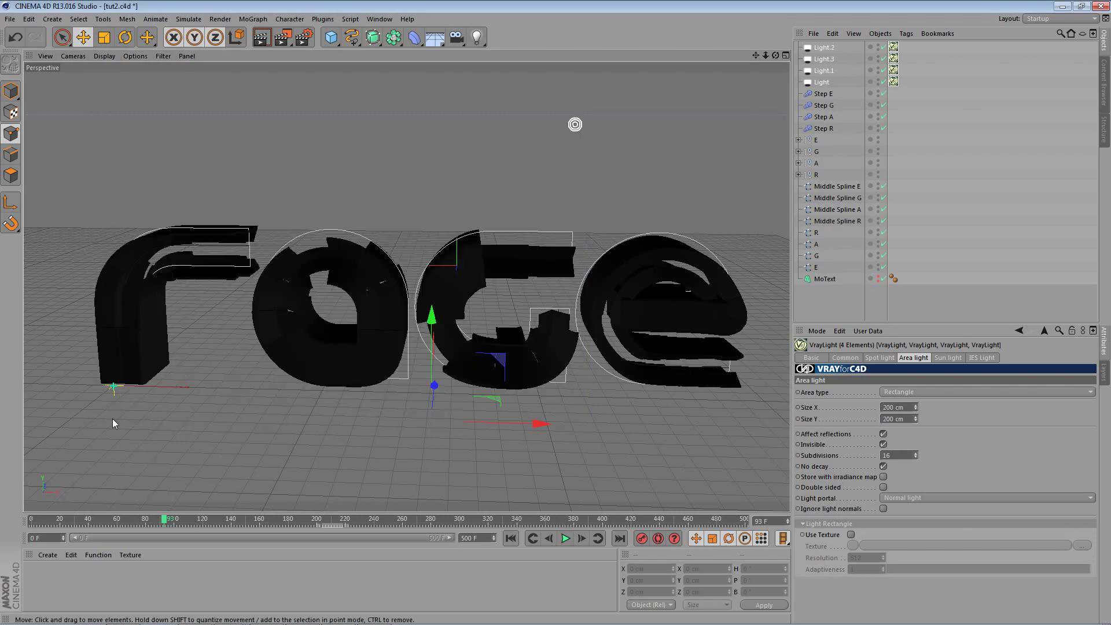
# - Create a new VrayAdvancedMaterial and open it in the Material Editor
pyautogui.click(60, 554)
pyautogui.moveTo(106, 471)
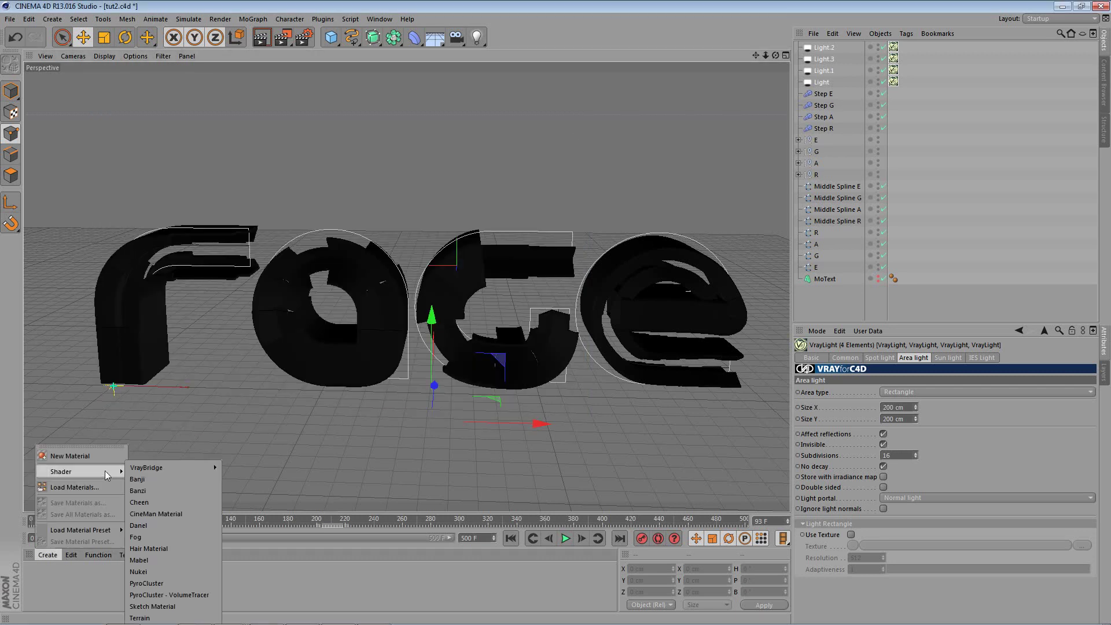
pyautogui.moveTo(172, 468)
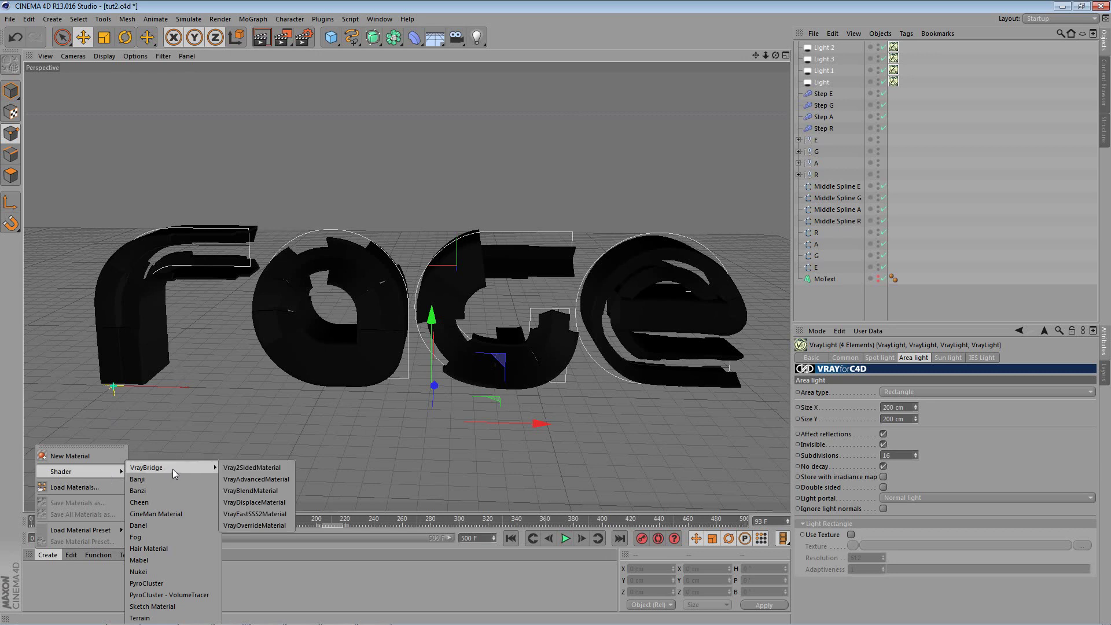
pyautogui.click(260, 480)
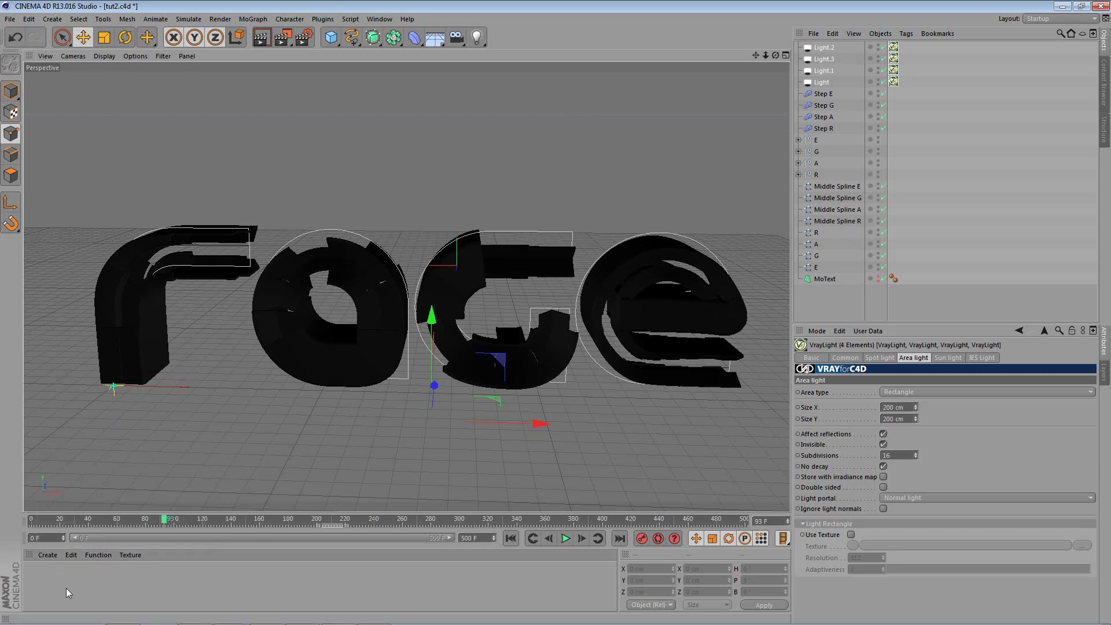
pyautogui.click(49, 556)
pyautogui.moveTo(92, 473)
pyautogui.moveTo(174, 467)
pyautogui.click(269, 480)
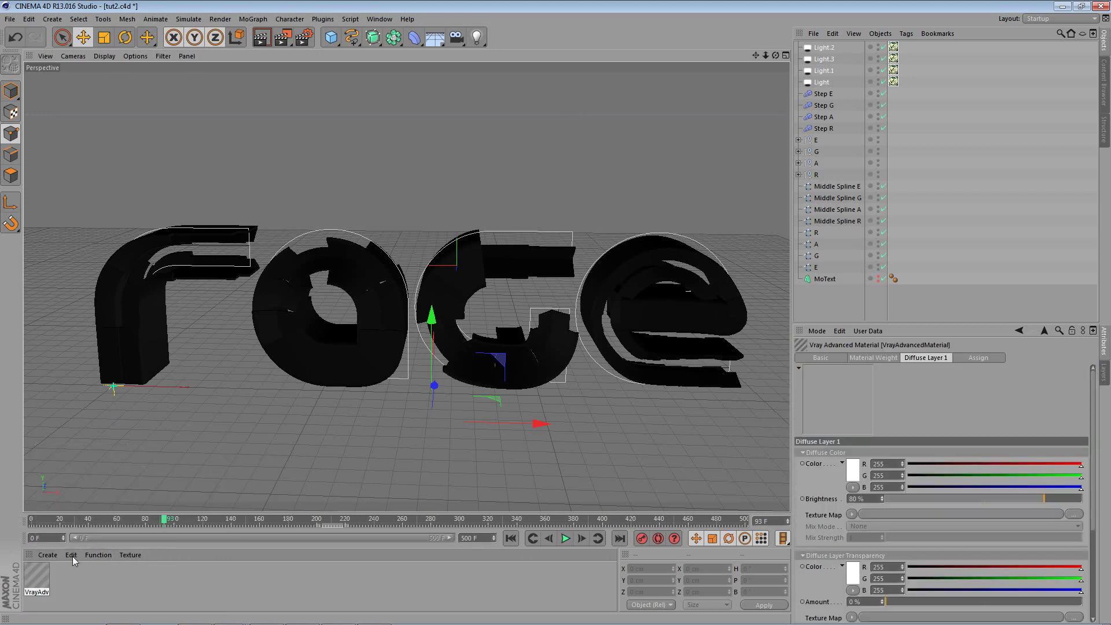
pyautogui.doubleClick(33, 578)
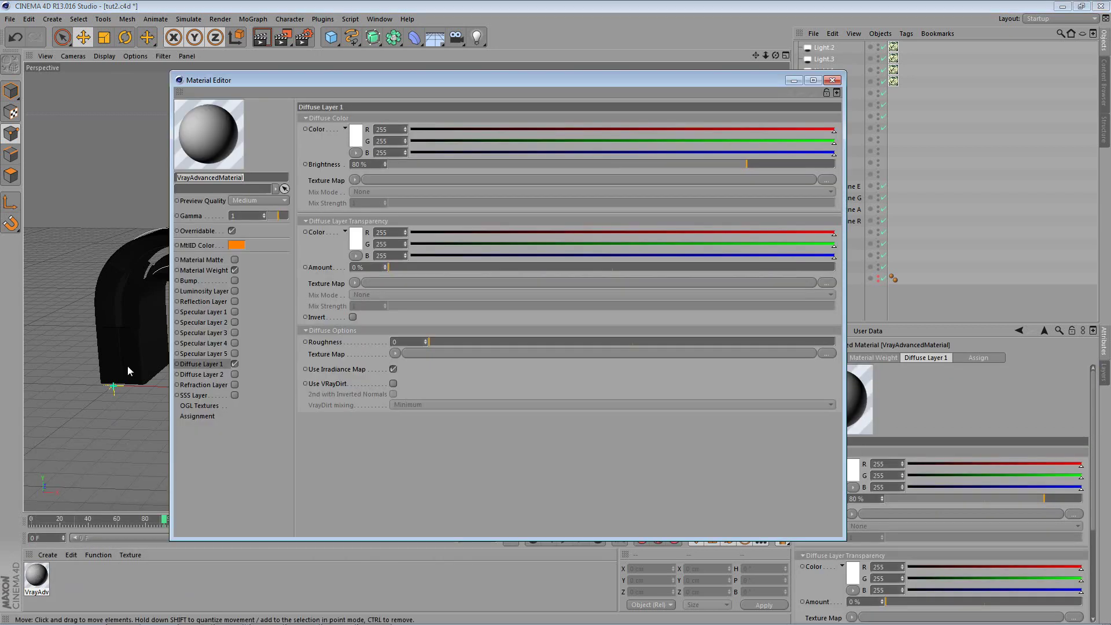
# - Enable Specular Layer 1 with 16 glossiness subdivisions, turn Back Side on and turn Trace Specular off
pyautogui.click(200, 311)
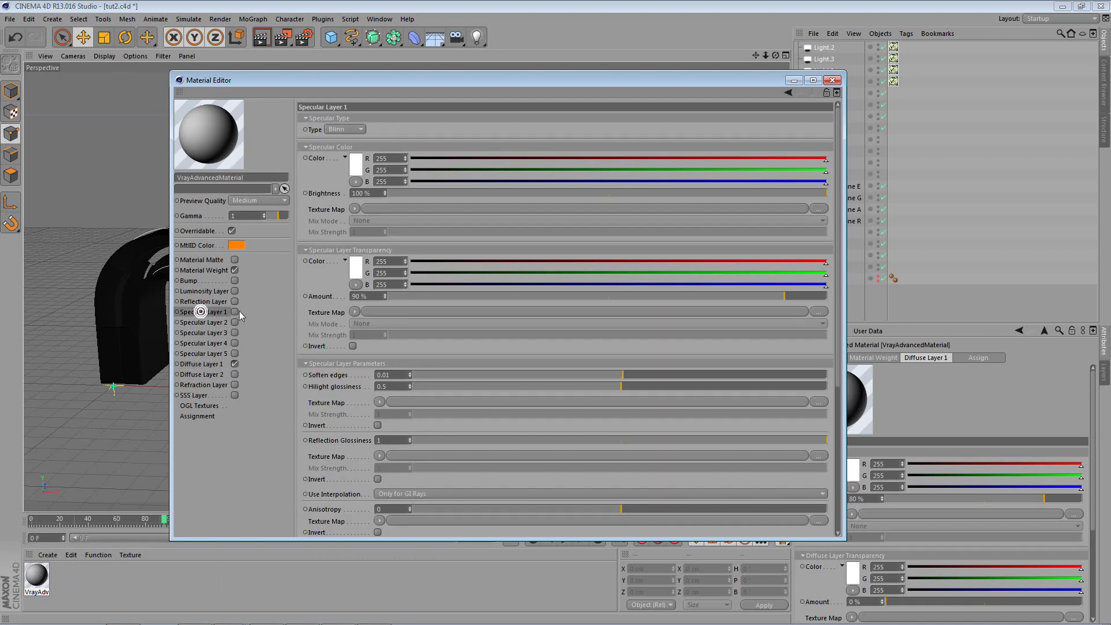
pyautogui.click(235, 311)
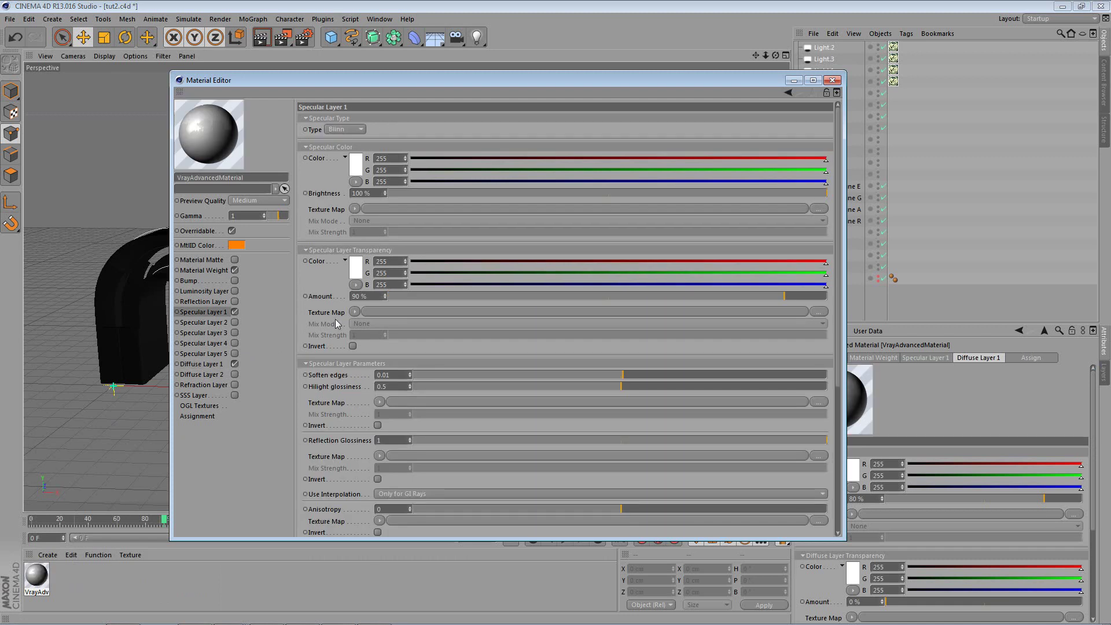
pyautogui.scroll(-5, 322, 276)
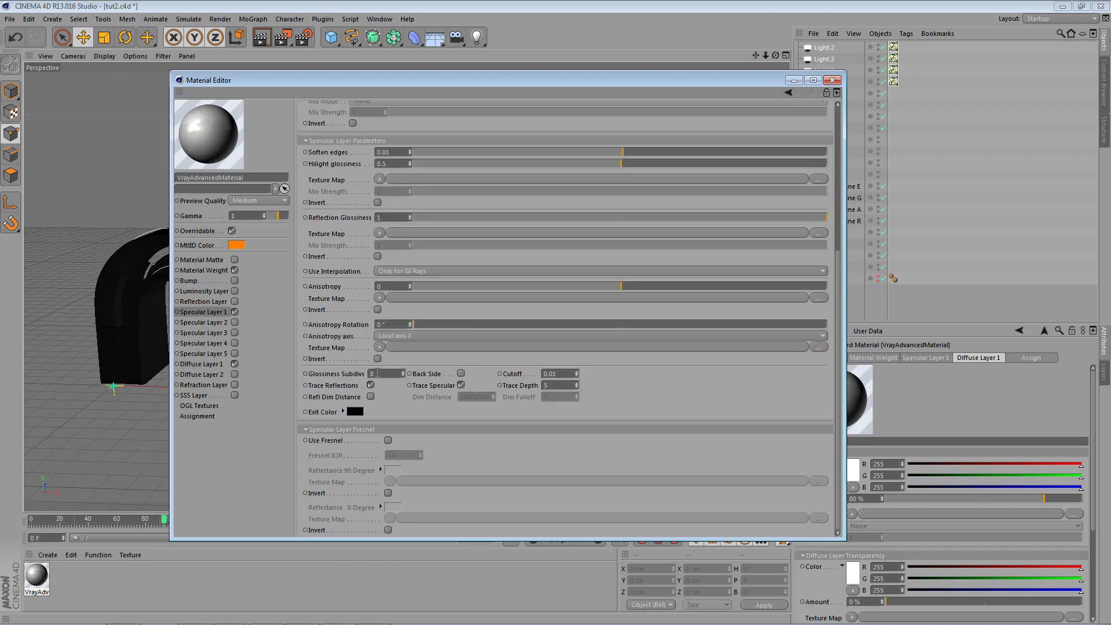
pyautogui.write('16')
pyautogui.press('Return')
pyautogui.click(461, 373)
pyautogui.click(461, 385)
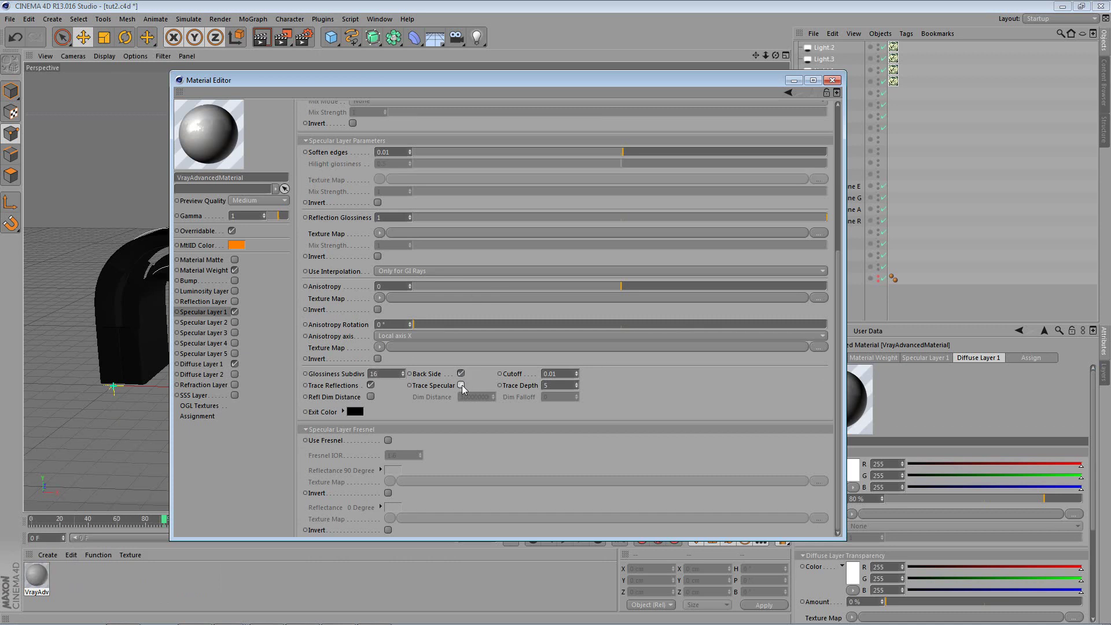
# - Enable Use Fresnel for Specular Layer 1, set its reflection glossiness to 0.8, and close the material
pyautogui.click(388, 441)
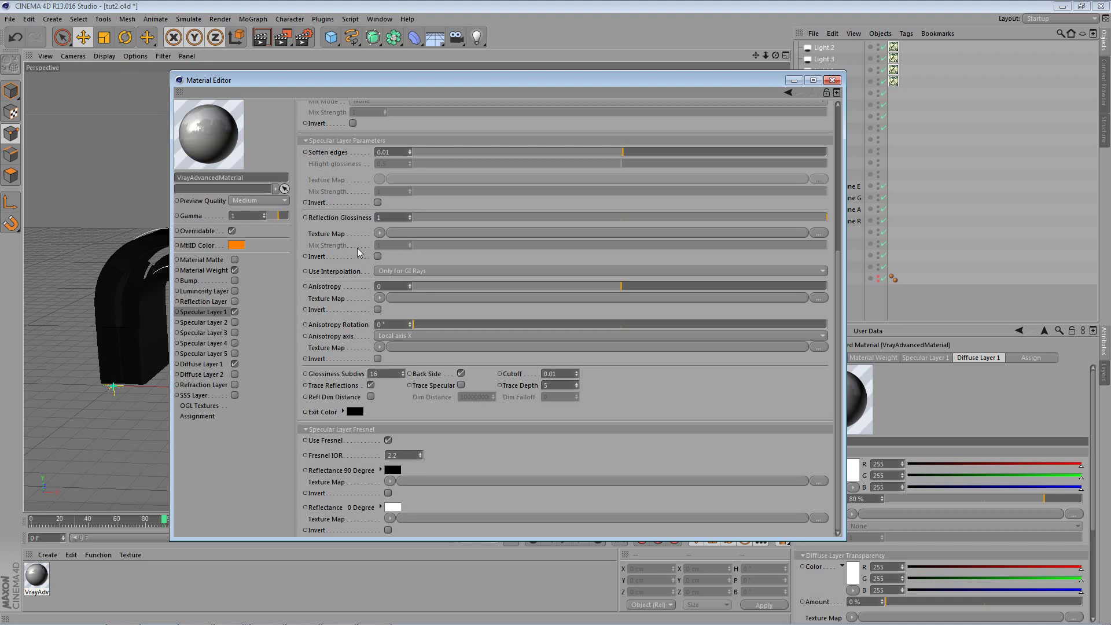
pyautogui.scroll(3, 359, 252)
pyautogui.moveTo(826, 324); pyautogui.dragTo(749, 323)
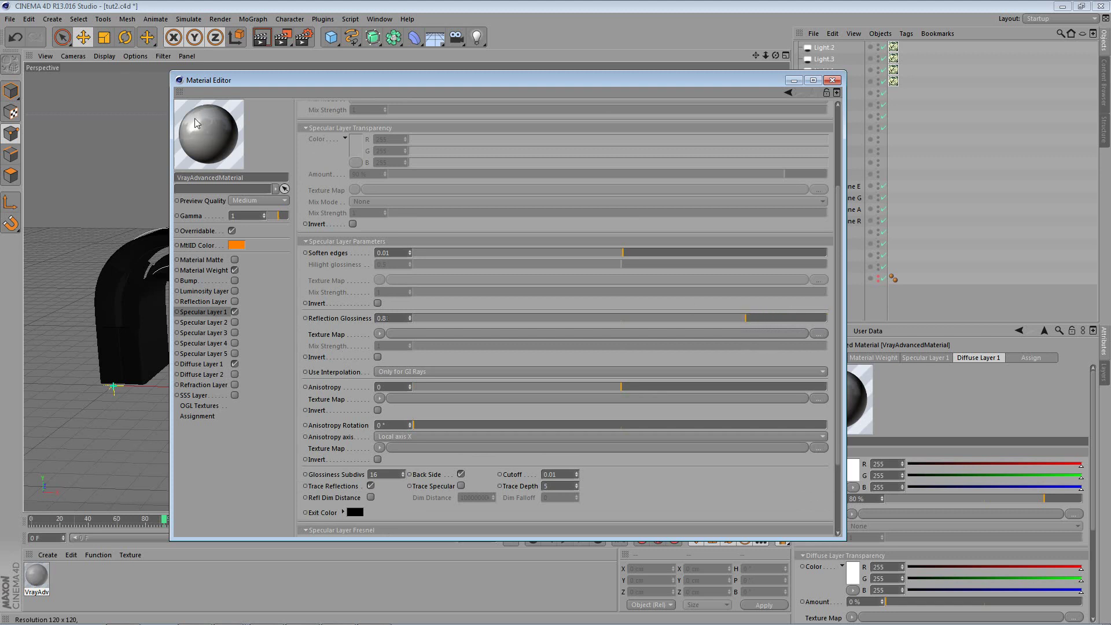
pyautogui.click(832, 79)
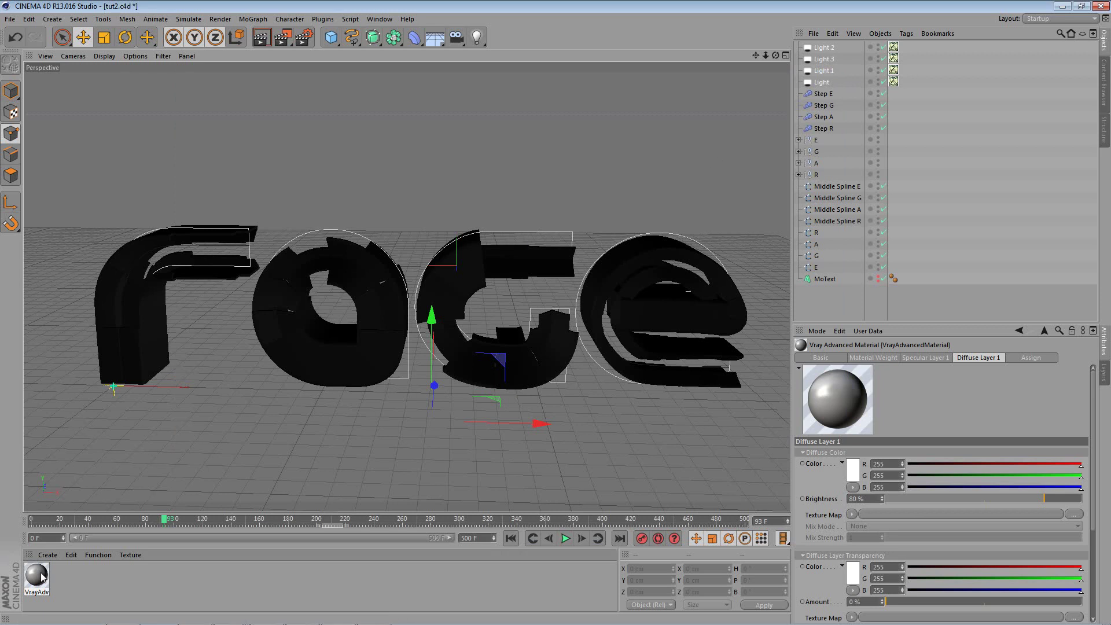
# - Duplicate the VRay material and set the copy's Diffuse Layer 1 color to red, RGB 197, 0, 0
pyautogui.keyDown('ctrl'); pyautogui.moveTo(42, 576); pyautogui.dragTo(80, 593); pyautogui.keyUp('ctrl')
pyautogui.doubleClick(72, 584)
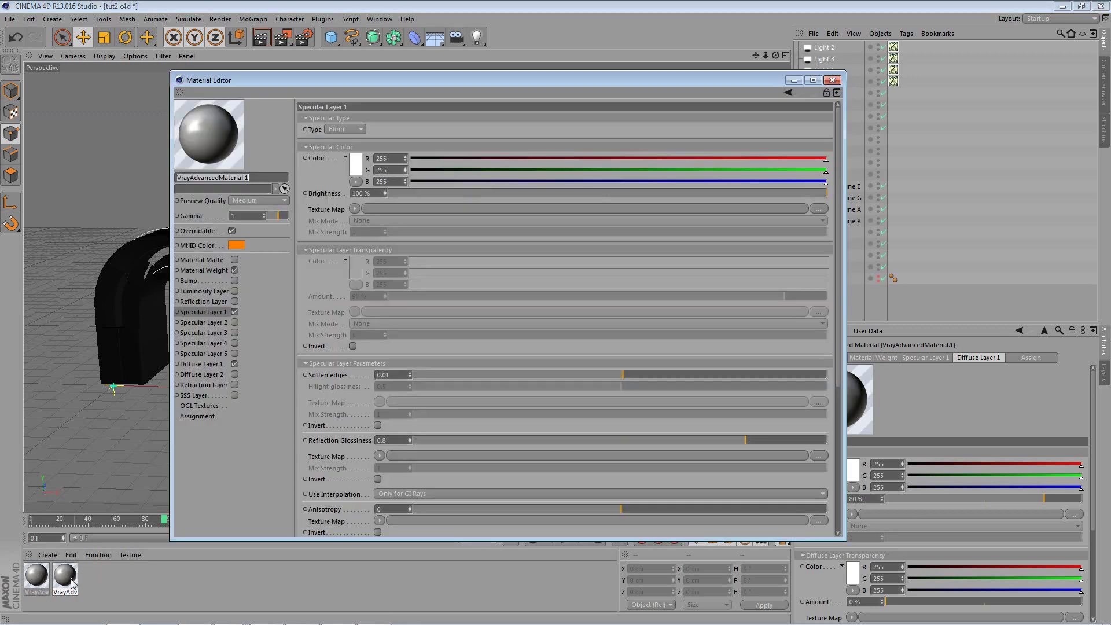
pyautogui.click(203, 364)
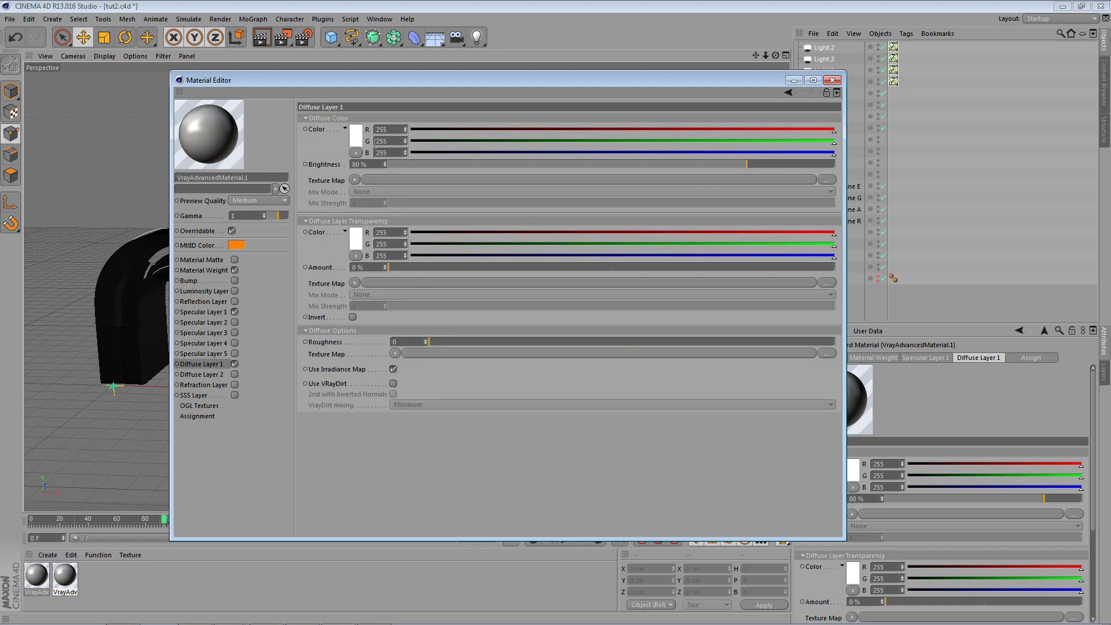
pyautogui.click(355, 135)
pyautogui.moveTo(355, 137); pyautogui.dragTo(388, 115)
pyautogui.click(344, 191)
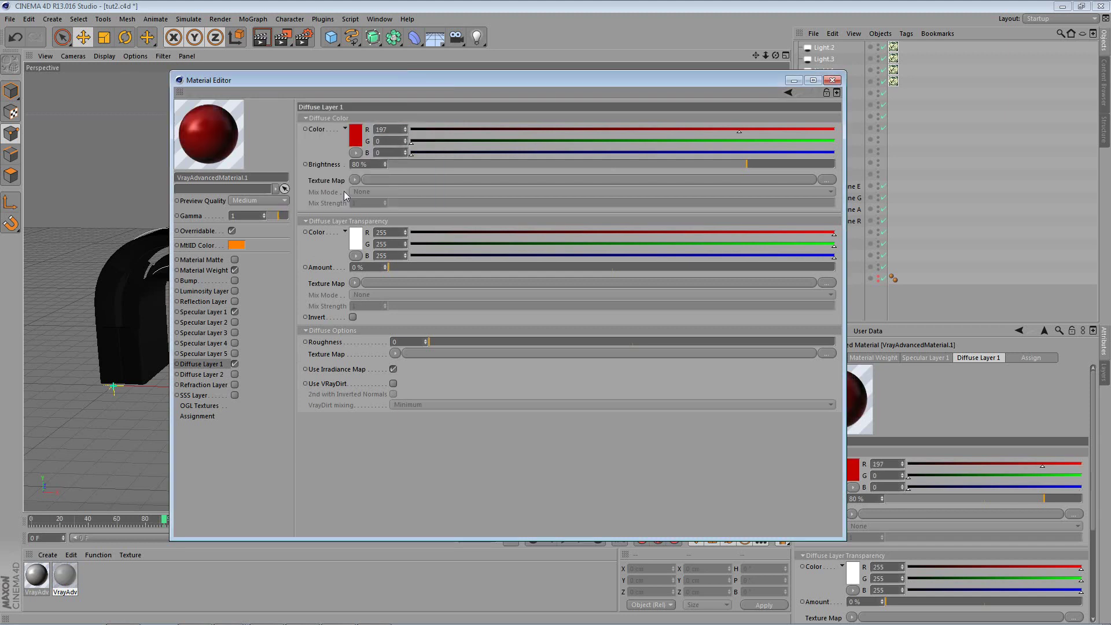
pyautogui.click(832, 80)
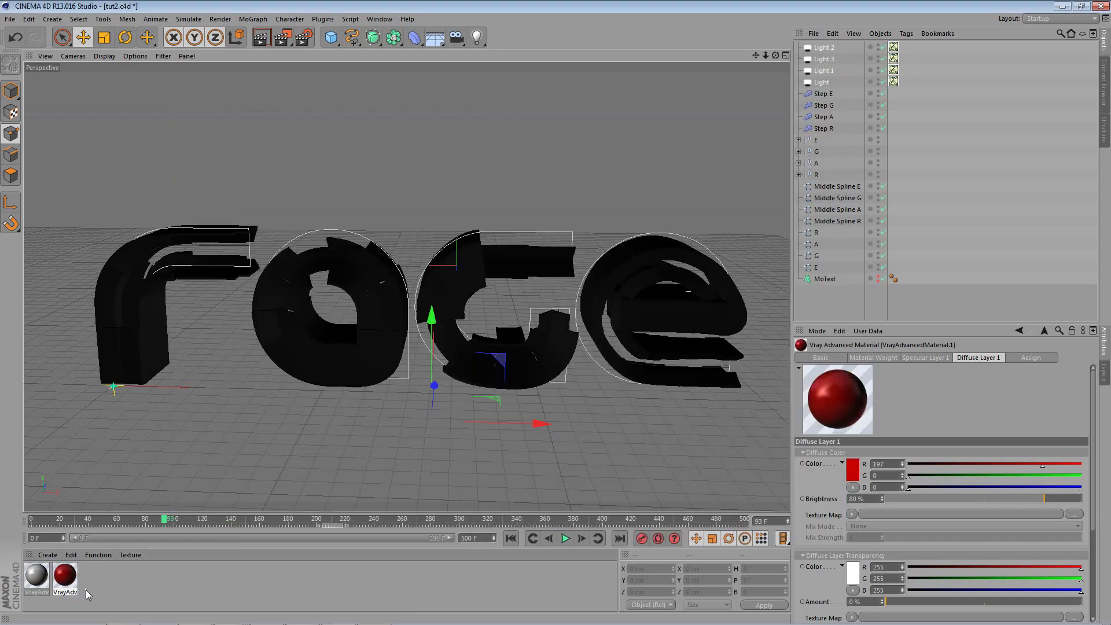
# - Assign the grey material to letters R, A and E and the red one to G, and test-render the perspective view
pyautogui.moveTo(27, 585)
pyautogui.mouseDown()
pyautogui.moveTo(901, 91)
pyautogui.moveTo(831, 133)
pyautogui.moveTo(821, 196)
pyautogui.moveTo(817, 152)
pyautogui.mouseUp()
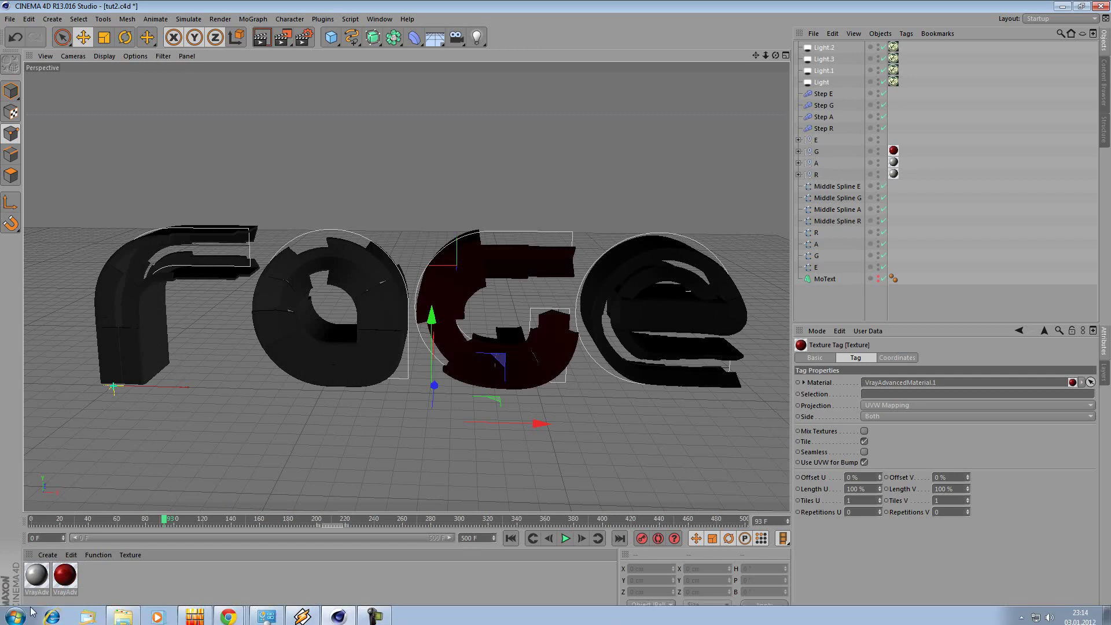
pyautogui.moveTo(43, 577)
pyautogui.mouseDown()
pyautogui.moveTo(405, 359)
pyautogui.moveTo(817, 141)
pyautogui.mouseUp()
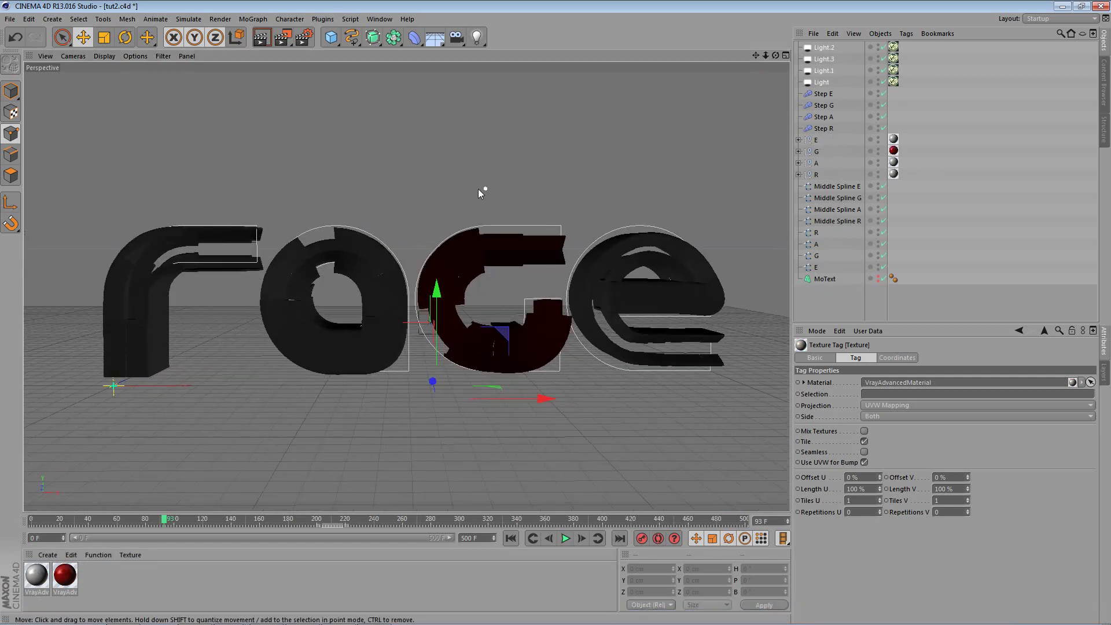
pyautogui.click(260, 38)
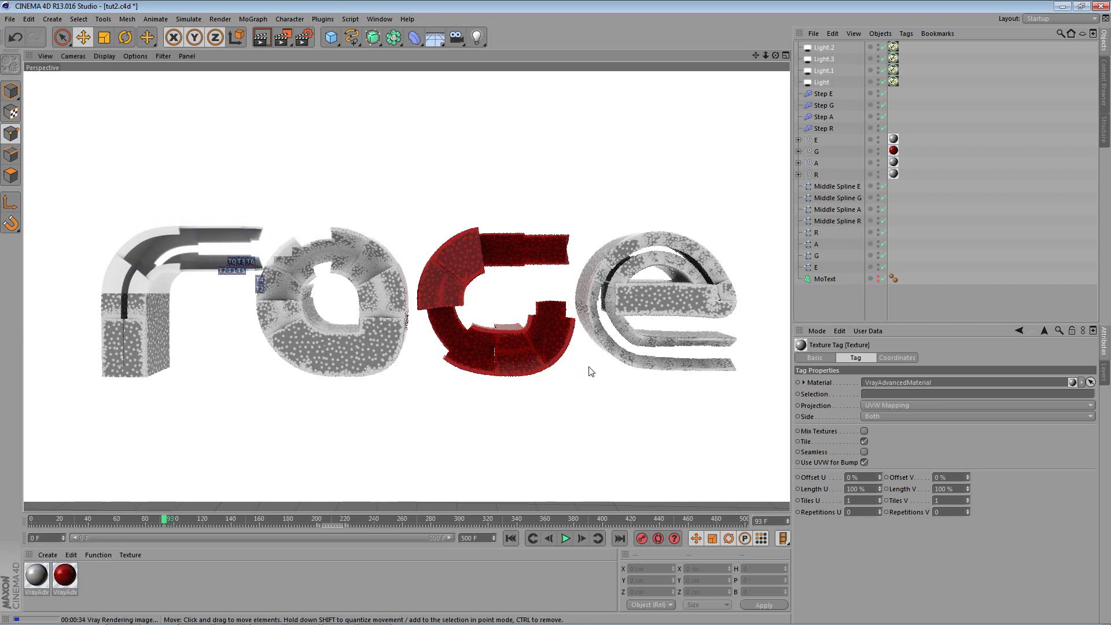
pyautogui.press('Escape')
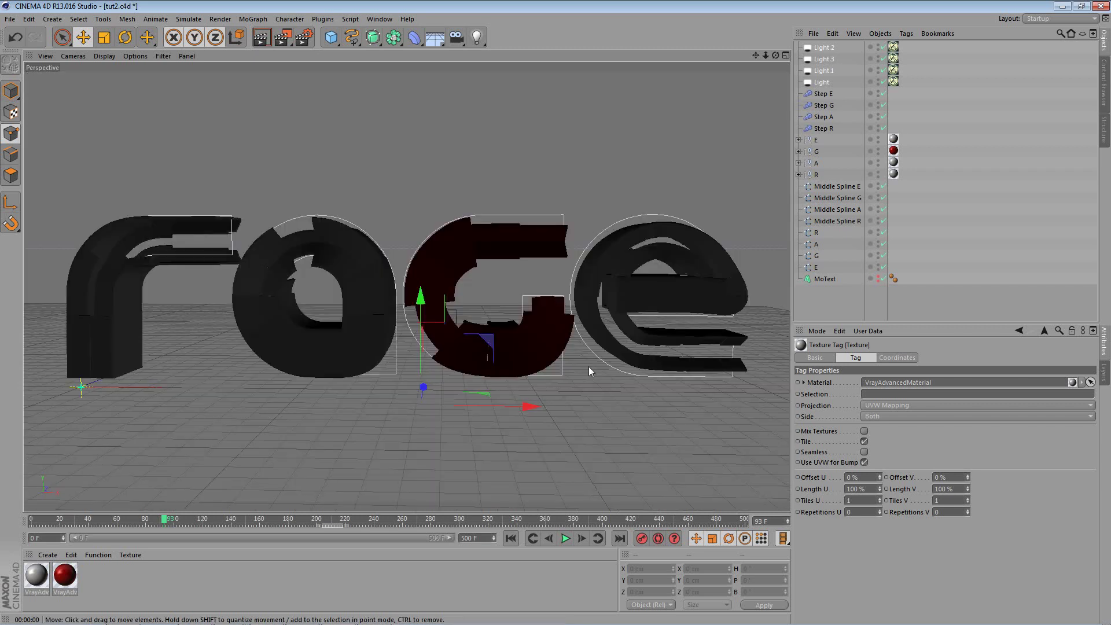
# - Move the first point of Step E's effector spline to the curve's start at about 1.0
pyautogui.click(828, 95)
pyautogui.click(880, 358)
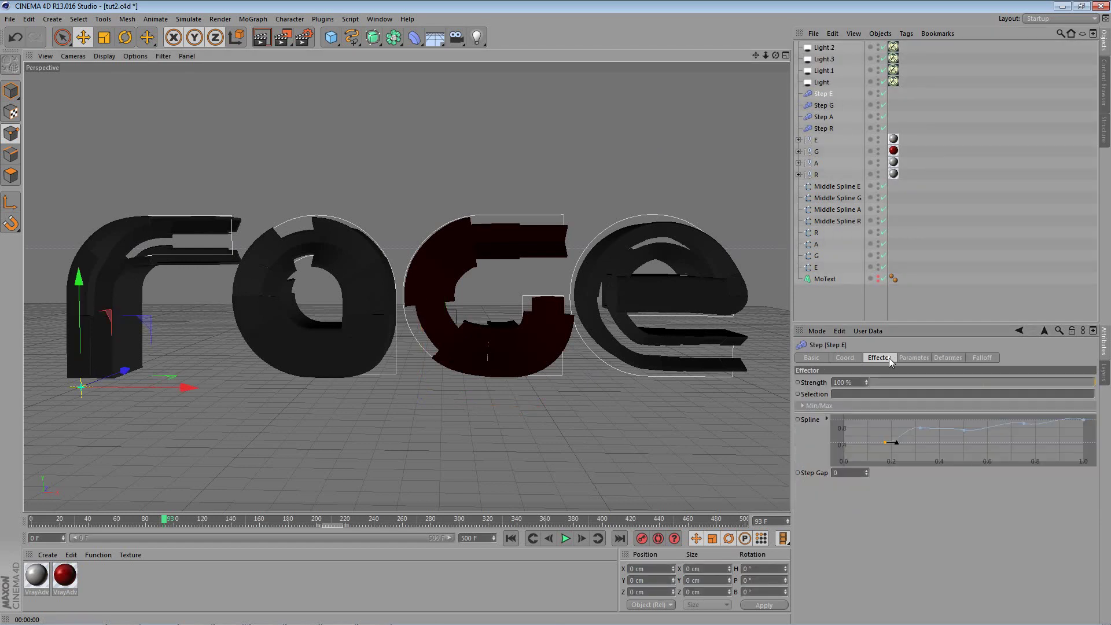
pyautogui.moveTo(890, 444); pyautogui.dragTo(844, 421)
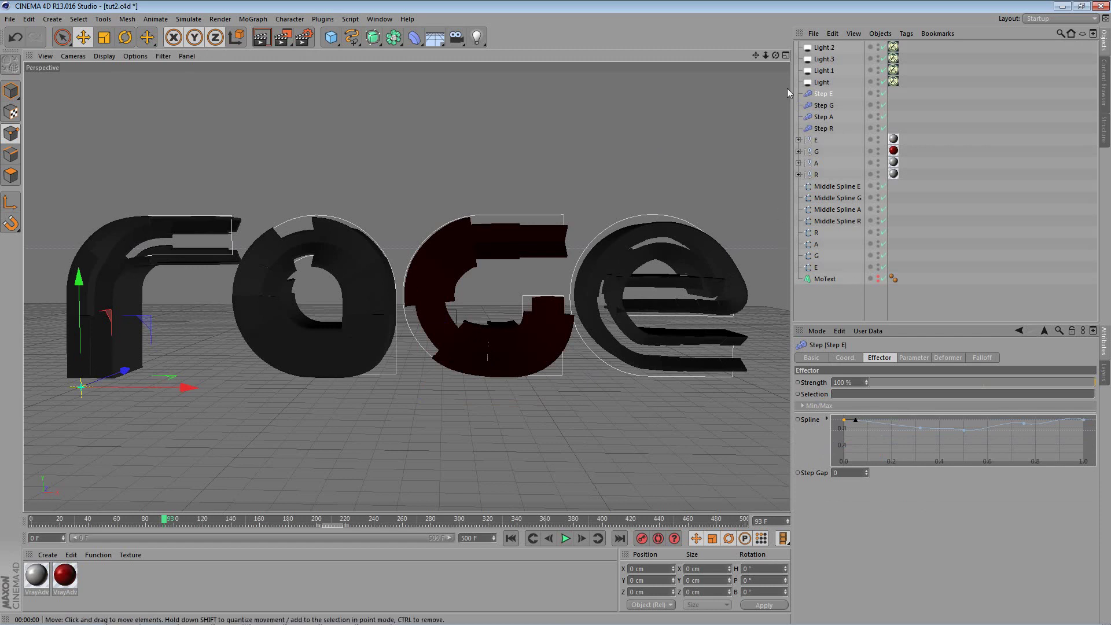
# - Try an End Growth of 85% on the Sweep NURBS inside the Left E cloner
pyautogui.click(799, 140)
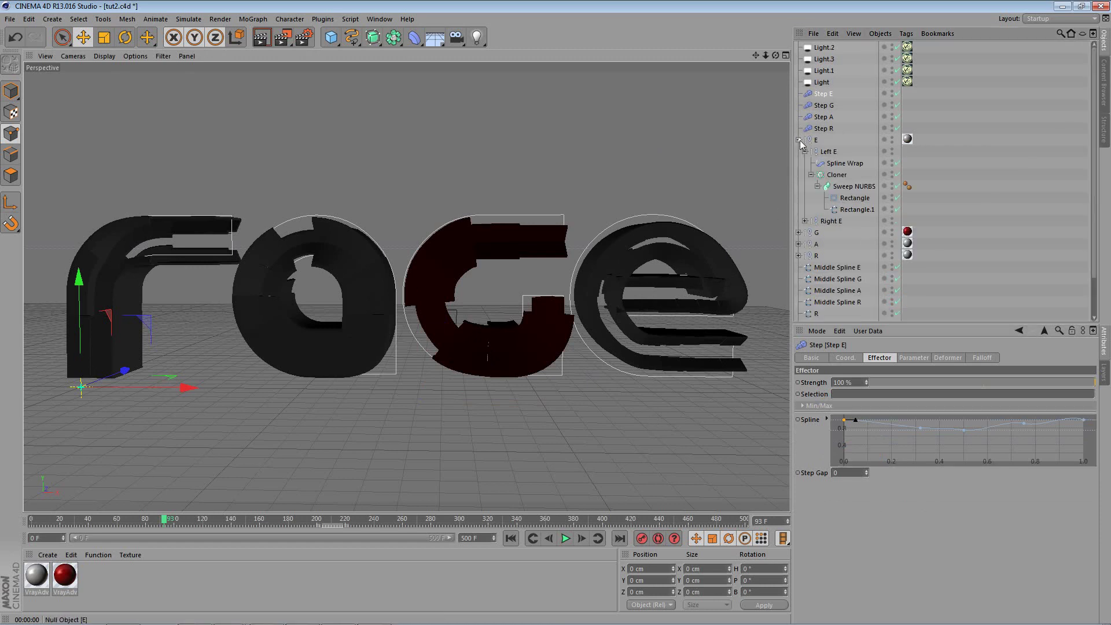
pyautogui.click(856, 186)
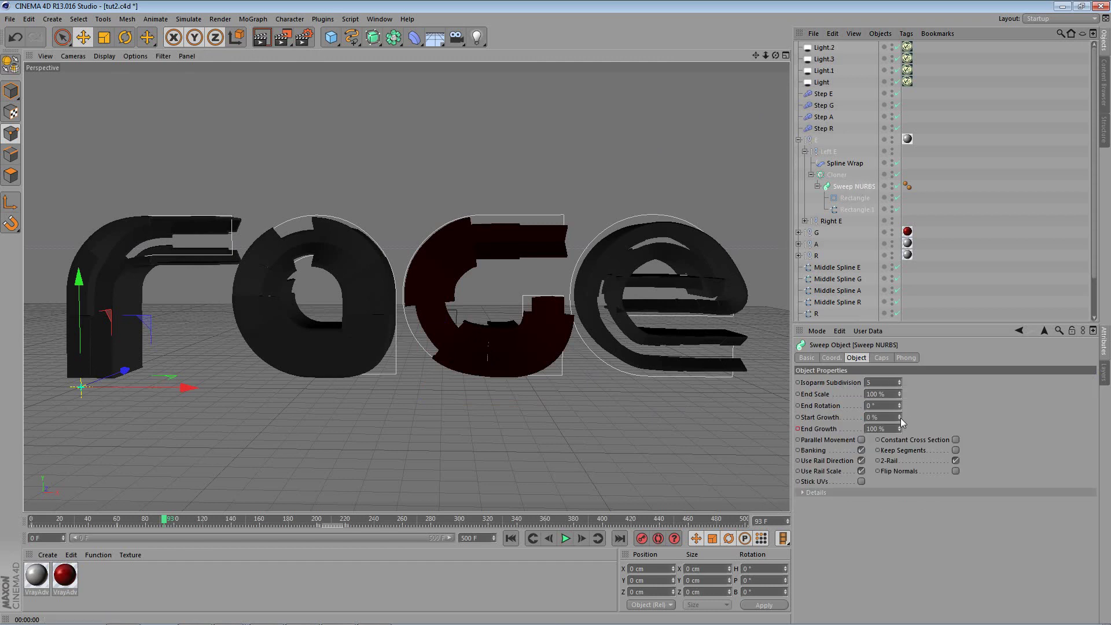
pyautogui.moveTo(900, 417)
pyautogui.mouseDown()
pyautogui.moveTo(900, 405)
pyautogui.moveTo(900, 435)
pyautogui.mouseUp()
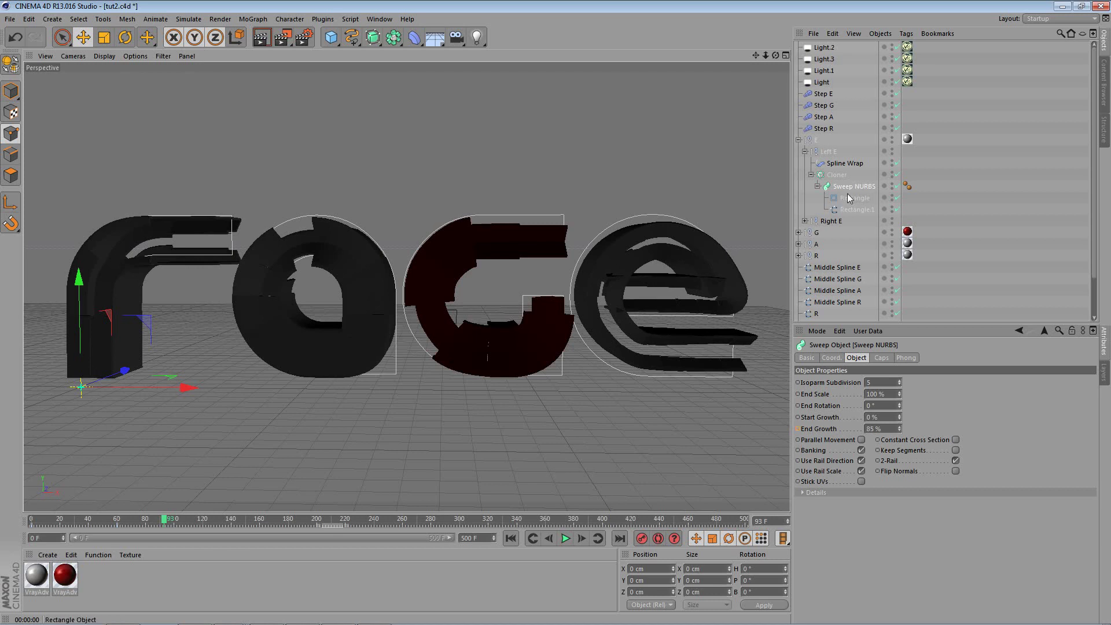
# - Apply the Linear preset to Step E's effector spline and set its Step Gap to 3
pyautogui.click(821, 95)
pyautogui.rightClick(897, 436)
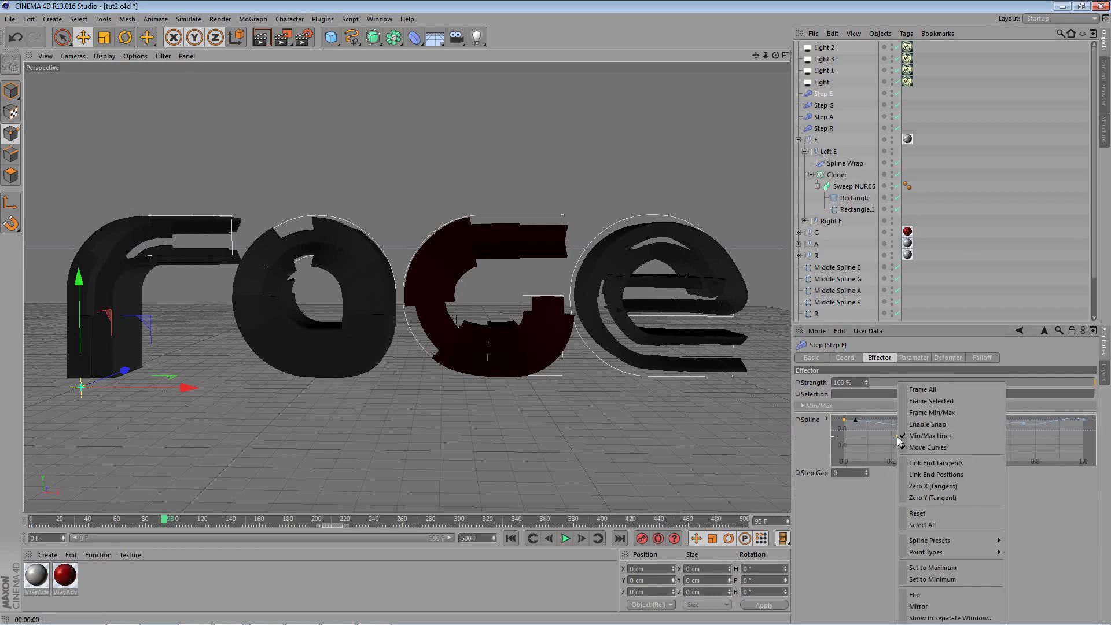
pyautogui.moveTo(990, 541)
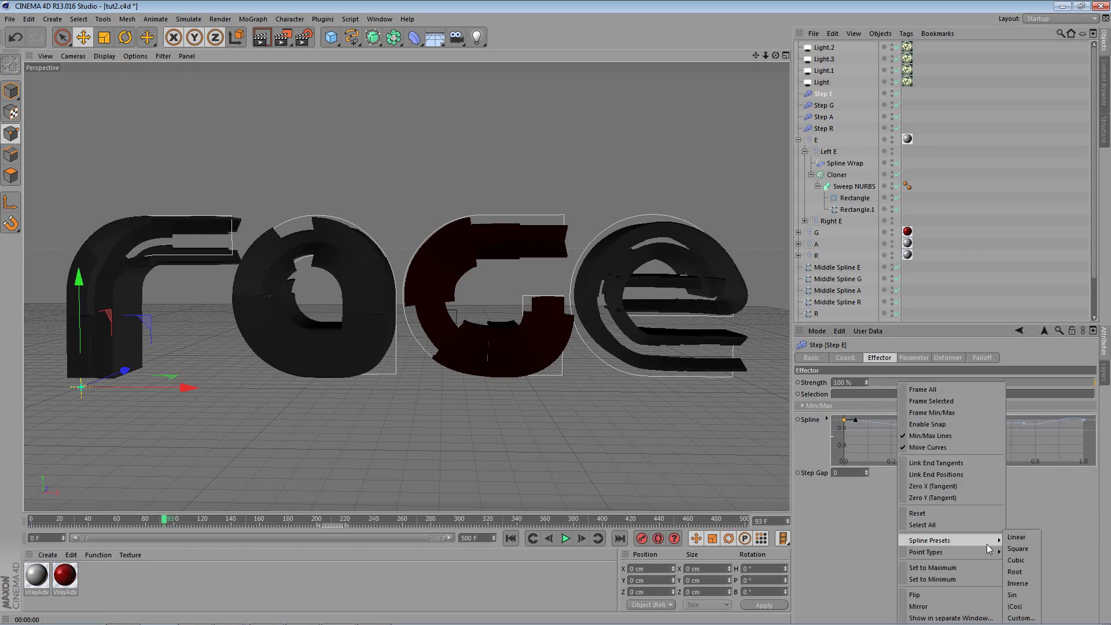
pyautogui.click(1028, 538)
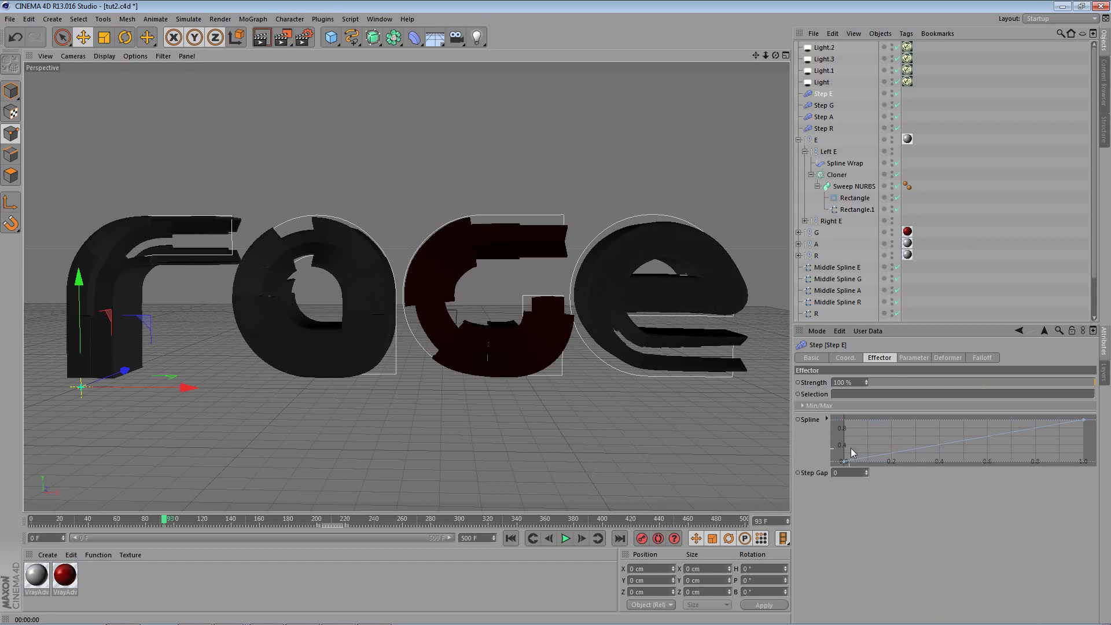
pyautogui.click(867, 471)
pyautogui.click(868, 471)
# - Reshape Step E's linear spline, raising its first point to about 0.8 near the 0.1 position
pyautogui.moveTo(846, 462); pyautogui.dragTo(906, 425)
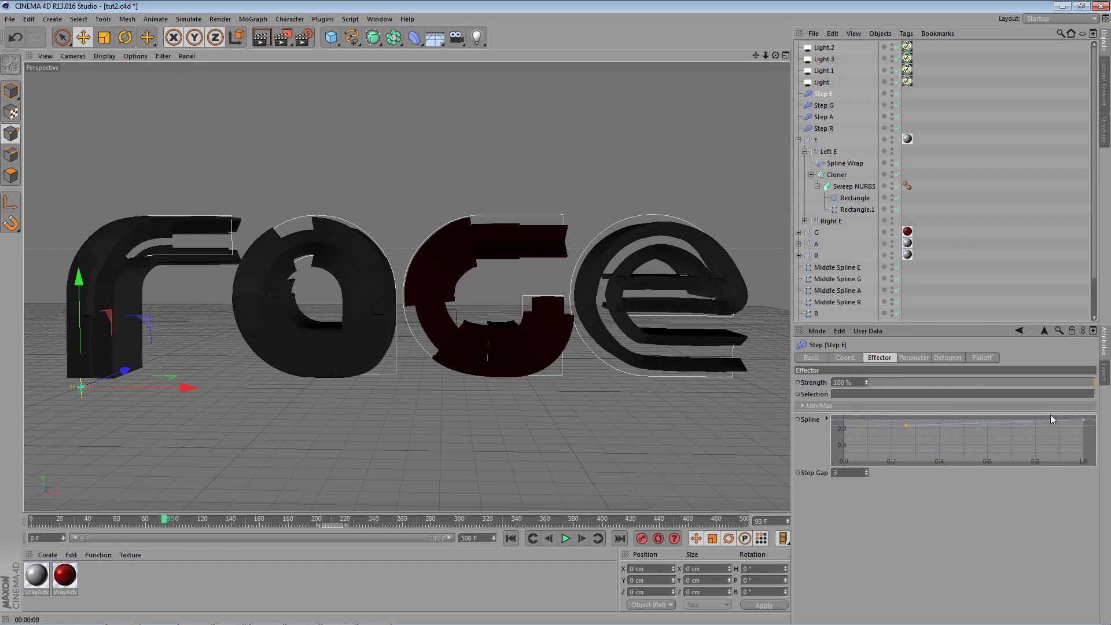
pyautogui.moveTo(1085, 424)
pyautogui.mouseDown()
pyautogui.moveTo(1082, 467)
pyautogui.moveTo(1080, 424)
pyautogui.mouseUp()
pyautogui.moveTo(905, 428); pyautogui.dragTo(871, 435)
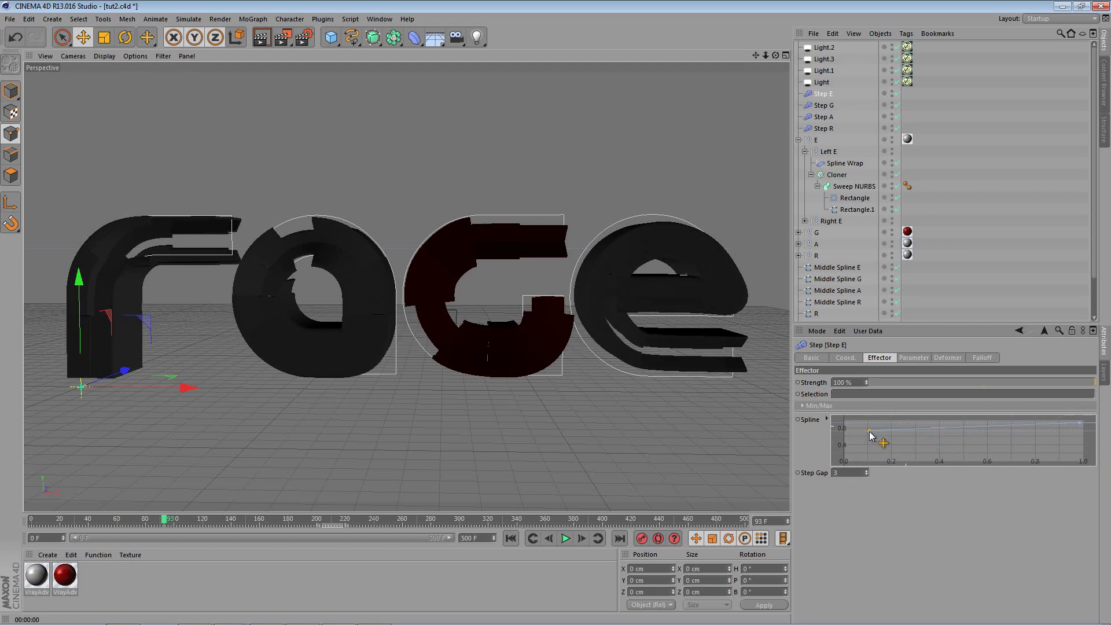
# - Apply the Sin preset to Step E's spline, raise its later points near the top, and lower the second to about 0.4
pyautogui.rightClick(873, 435)
pyautogui.moveTo(952, 552)
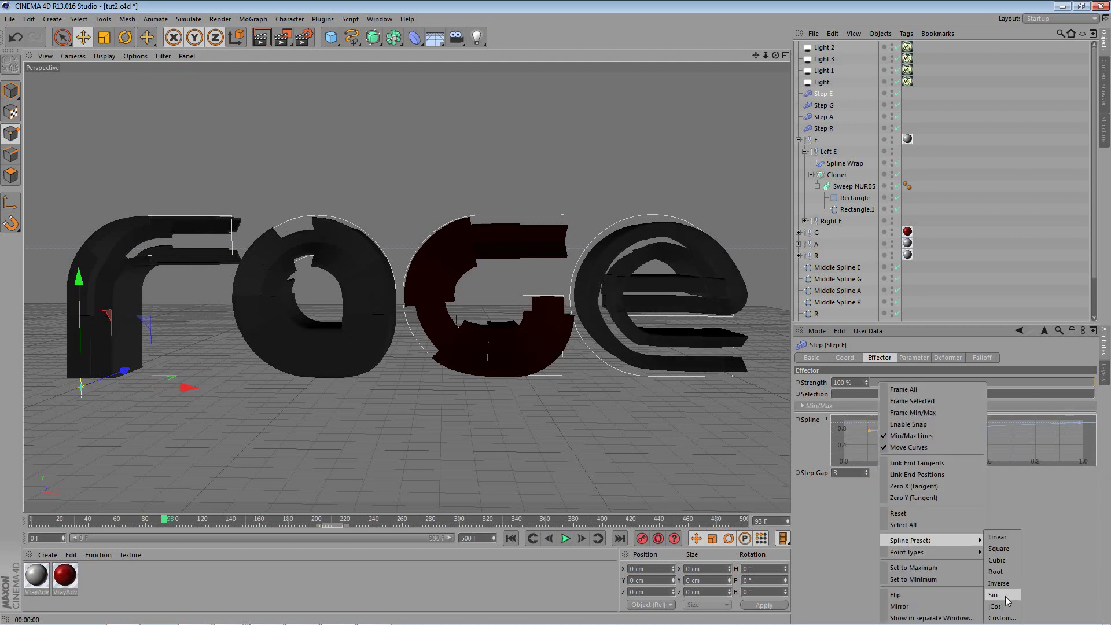
pyautogui.click(1006, 596)
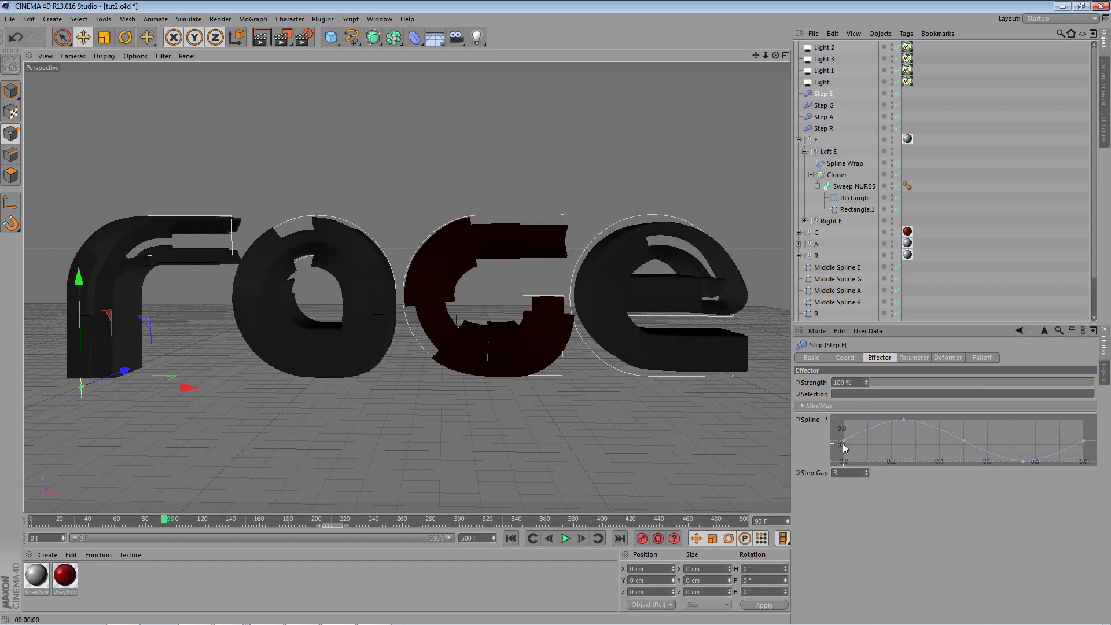
pyautogui.moveTo(904, 423)
pyautogui.mouseDown()
pyautogui.moveTo(909, 466)
pyautogui.moveTo(901, 412)
pyautogui.mouseUp()
pyautogui.moveTo(964, 441); pyautogui.dragTo(973, 416)
pyautogui.moveTo(1022, 462); pyautogui.dragTo(1078, 416)
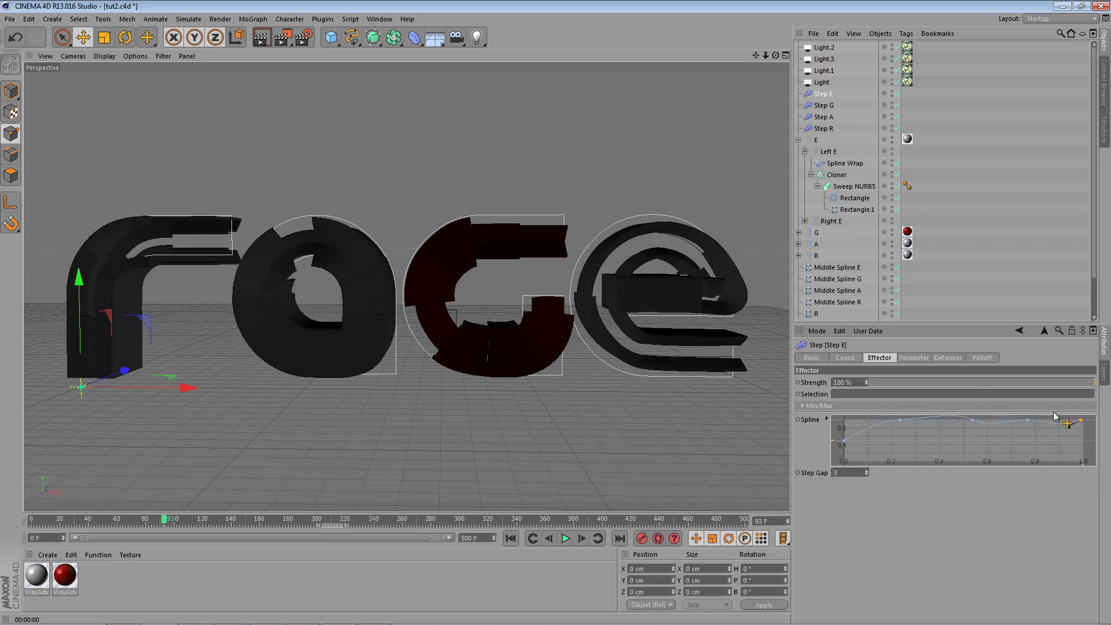
pyautogui.moveTo(900, 419); pyautogui.dragTo(904, 445)
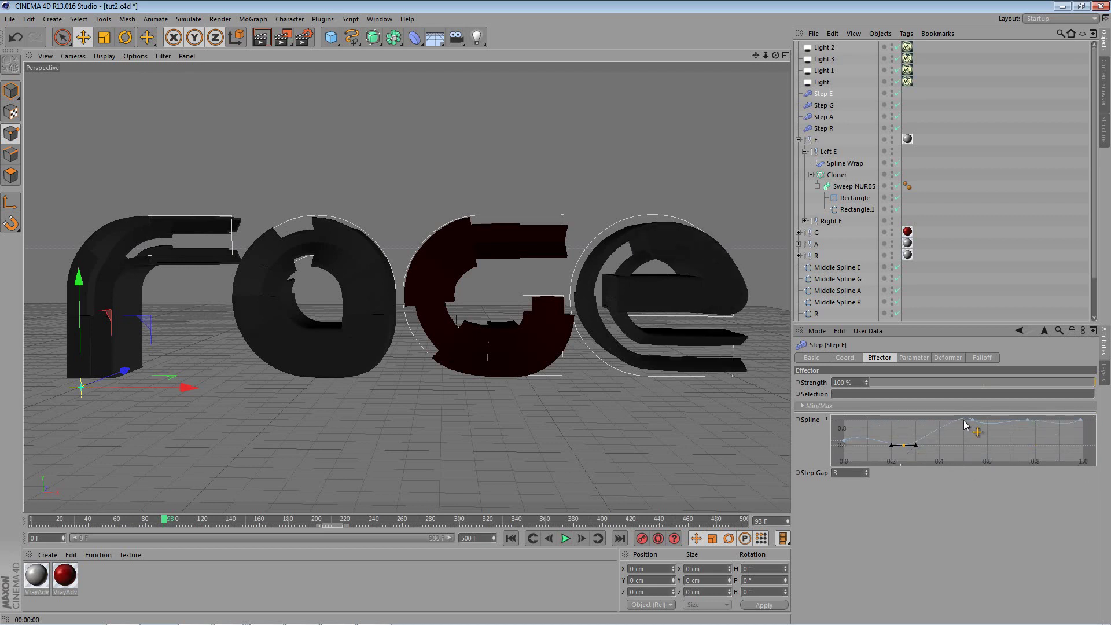
pyautogui.moveTo(973, 420)
pyautogui.mouseDown()
pyautogui.moveTo(982, 457)
pyautogui.moveTo(979, 427)
pyautogui.mouseUp()
# - Apply the custom preset sin(x * pi) with 5 control points to Step E's spline and raise its first point to about 1.0
pyautogui.keyDown('alt'); pyautogui.moveTo(557, 319); pyautogui.dragTo(442, 342, button='middle'); pyautogui.keyUp('alt')
pyautogui.keyDown('alt'); pyautogui.moveTo(598, 354); pyautogui.dragTo(654, 364, button='right'); pyautogui.keyUp('alt')
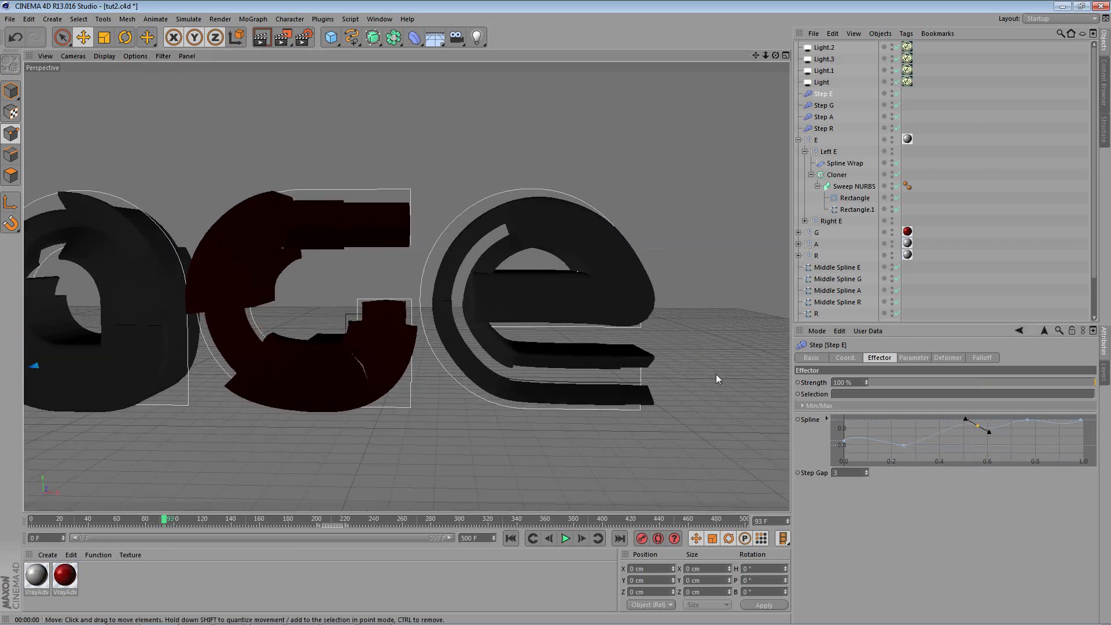
pyautogui.rightClick(911, 421)
pyautogui.moveTo(989, 540)
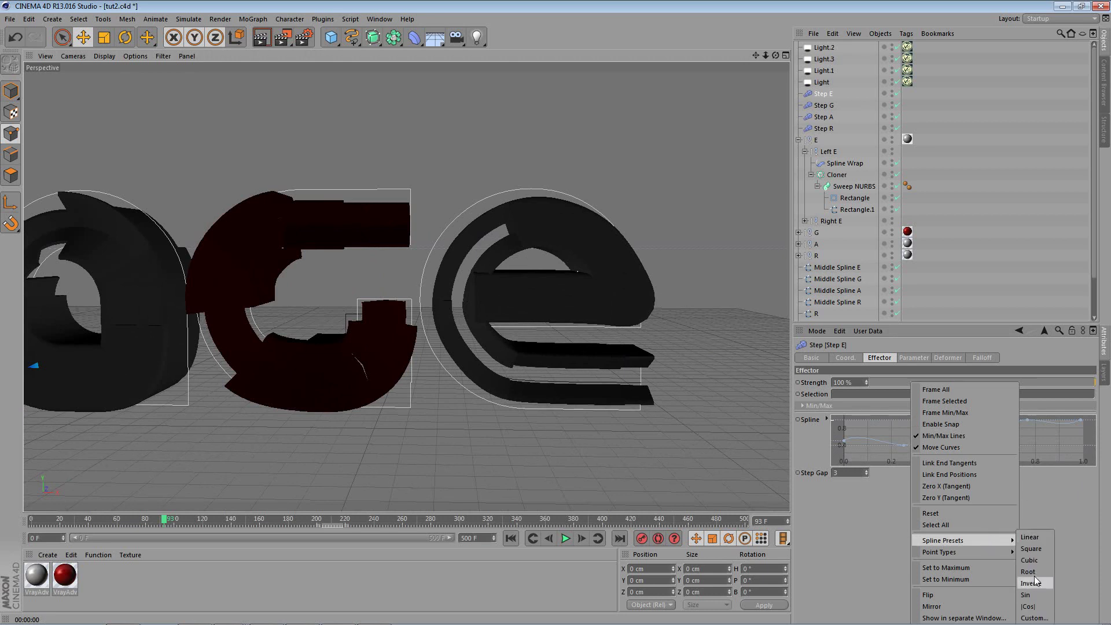
pyautogui.click(1041, 618)
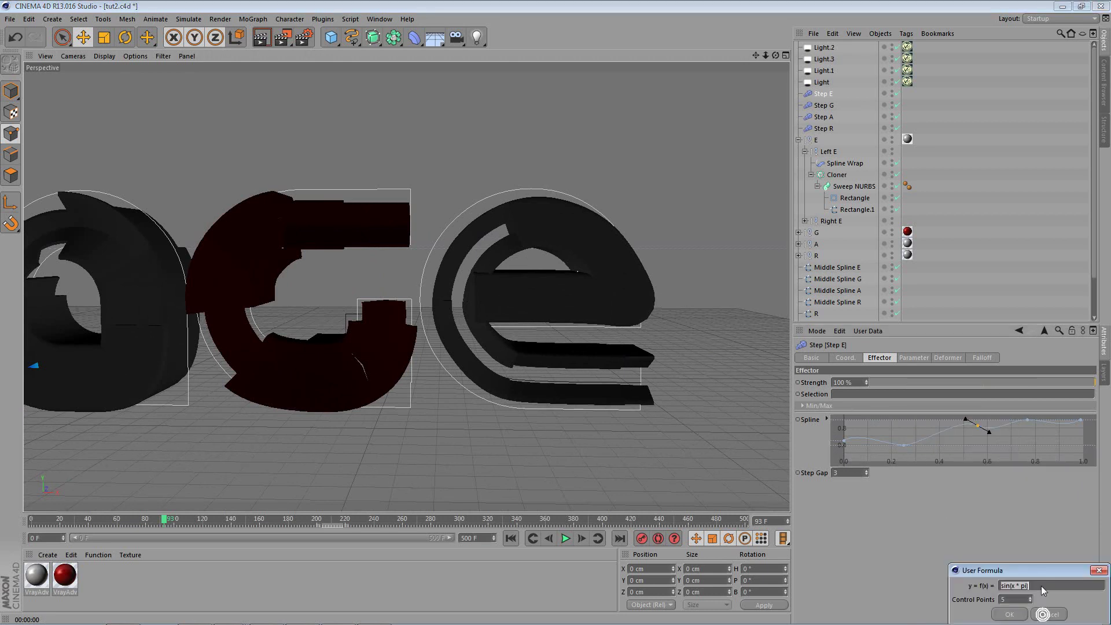
pyautogui.click(1008, 614)
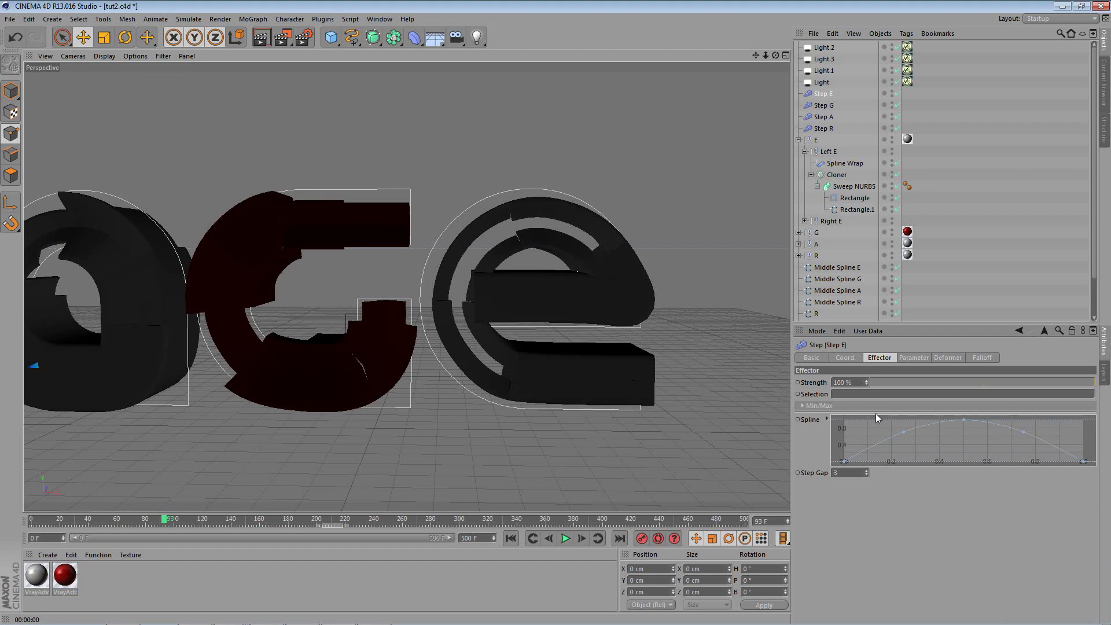
pyautogui.moveTo(846, 466); pyautogui.dragTo(842, 387)
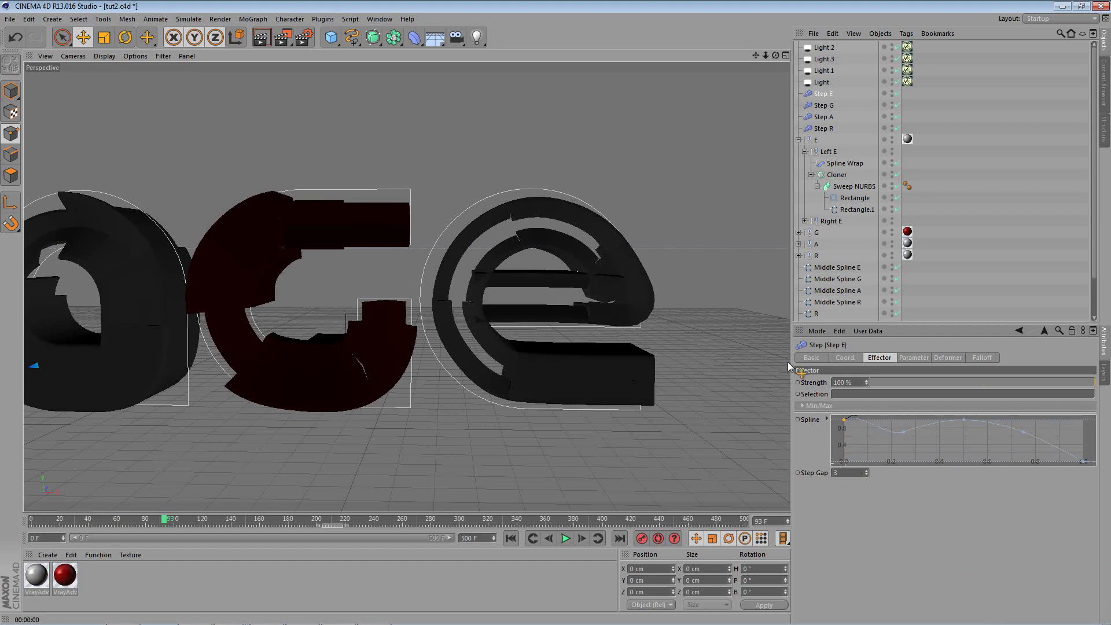
pyautogui.keyDown('alt'); pyautogui.moveTo(484, 231); pyautogui.dragTo(452, 220); pyautogui.keyUp('alt')
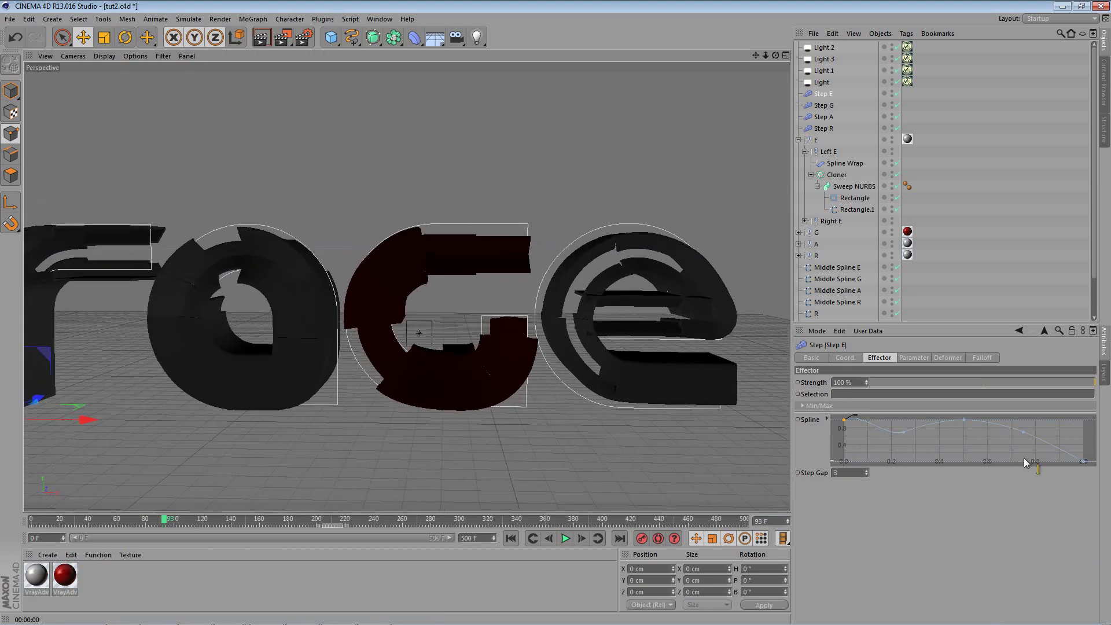
# - Raise the last point of Step E's effector spline to about 0.9 near the 0.93 position and render the view
pyautogui.moveTo(1084, 463); pyautogui.dragTo(1066, 426)
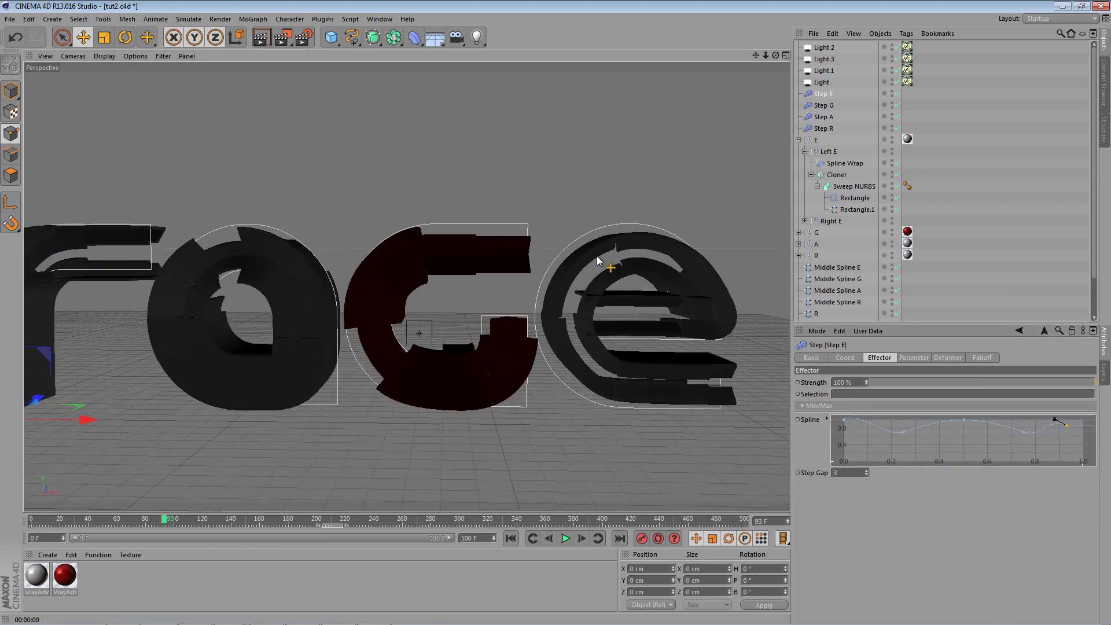
pyautogui.keyDown('alt'); pyautogui.moveTo(207, 173); pyautogui.dragTo(362, 172, button='middle'); pyautogui.keyUp('alt')
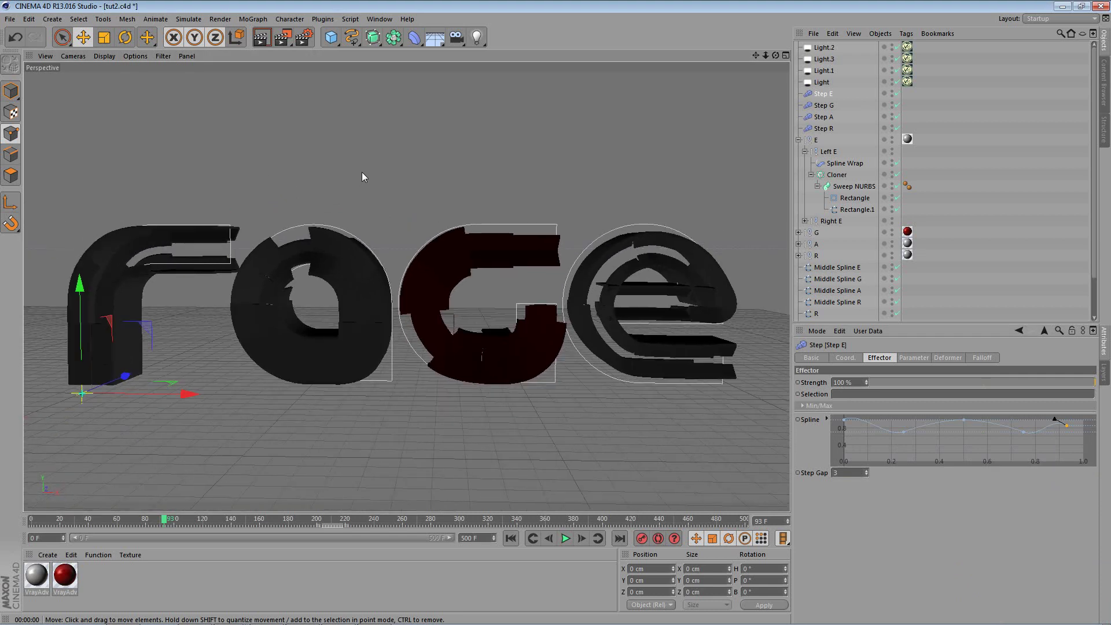
pyautogui.click(261, 39)
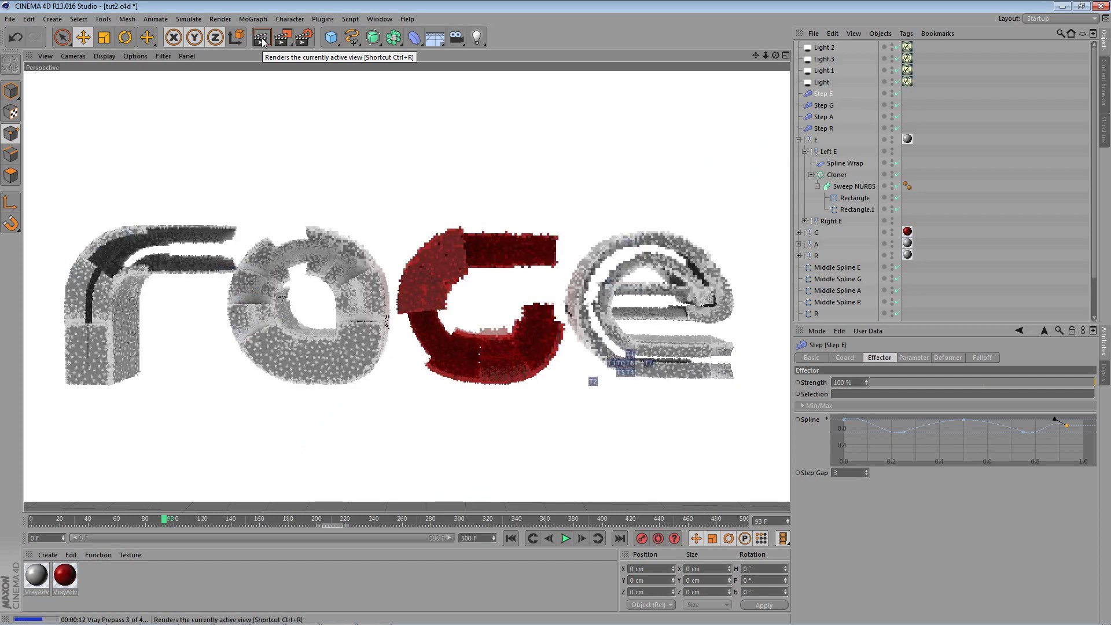
# - Set the VRay indirect illumination preset to 01_IR-LC_very very fast [for big print size] and render the view again
pyautogui.click(304, 37)
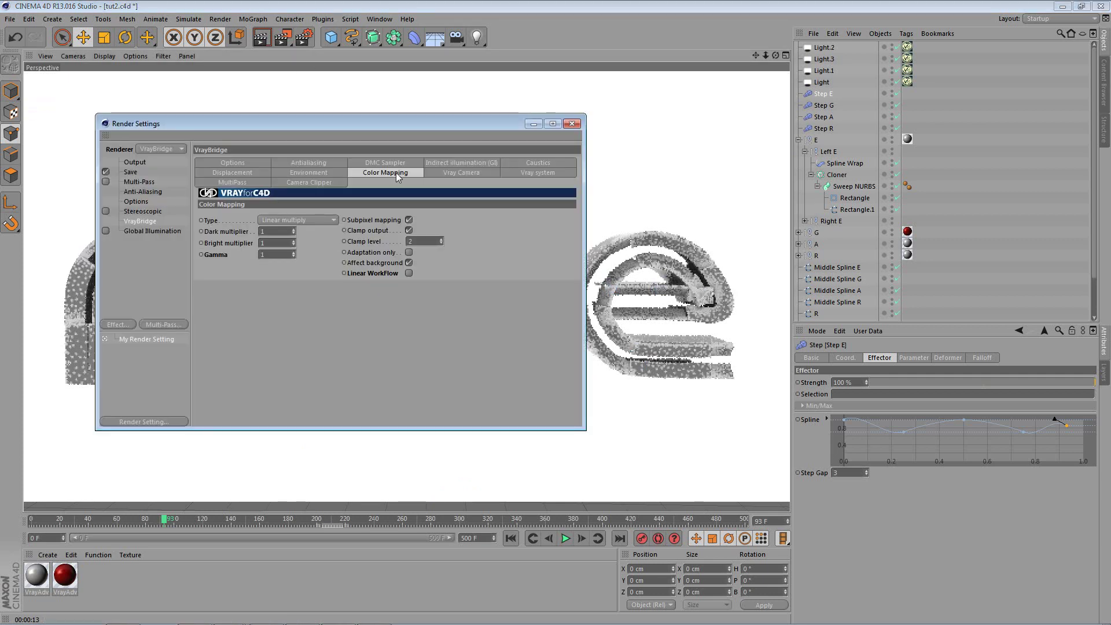
pyautogui.click(408, 165)
pyautogui.click(450, 161)
pyautogui.click(317, 166)
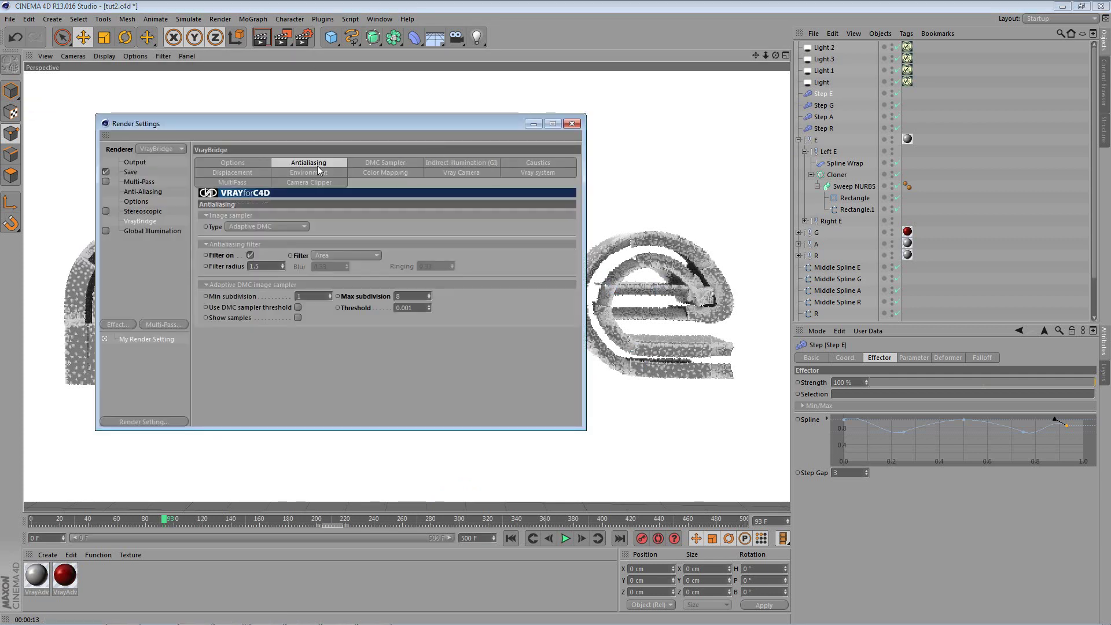
pyautogui.press('BackSpace')
pyautogui.press('Return')
pyautogui.click(466, 162)
pyautogui.click(403, 216)
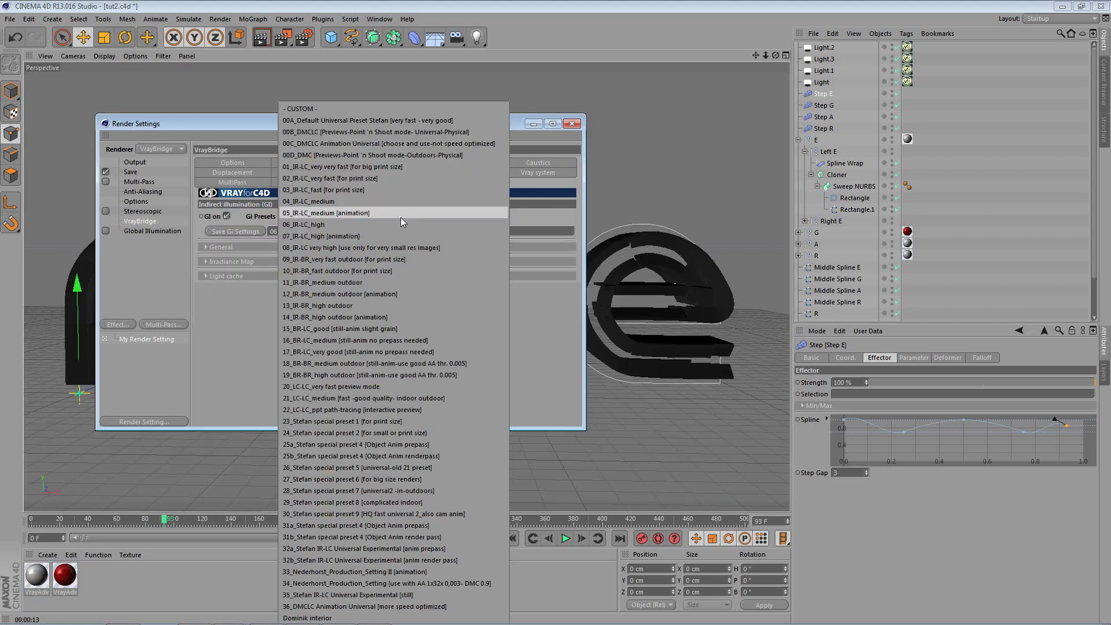
pyautogui.click(359, 162)
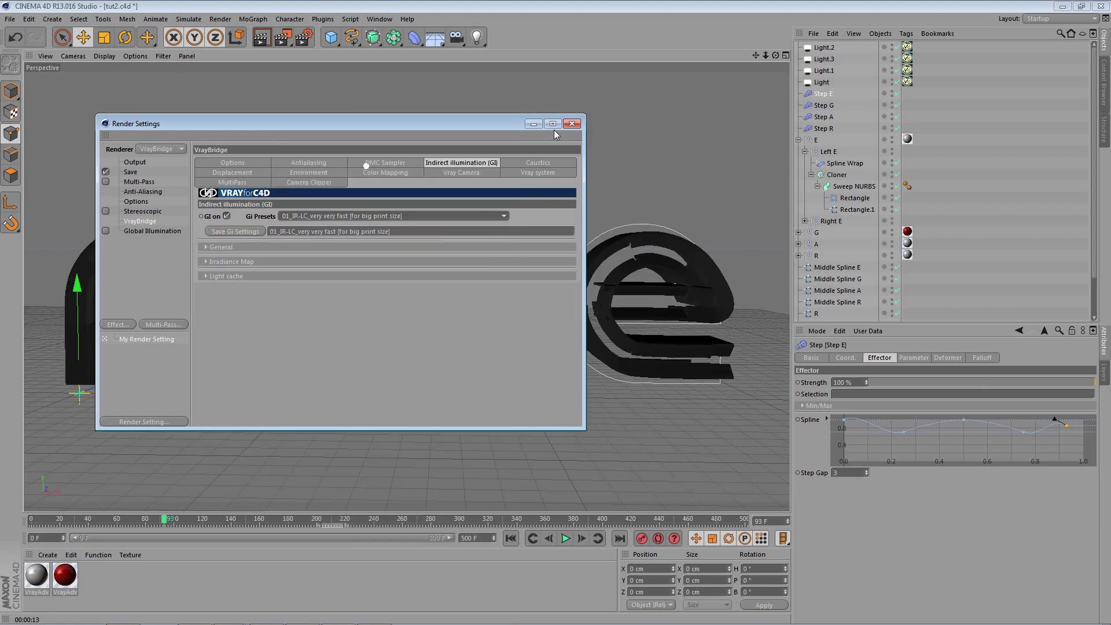
pyautogui.click(573, 124)
pyautogui.click(262, 38)
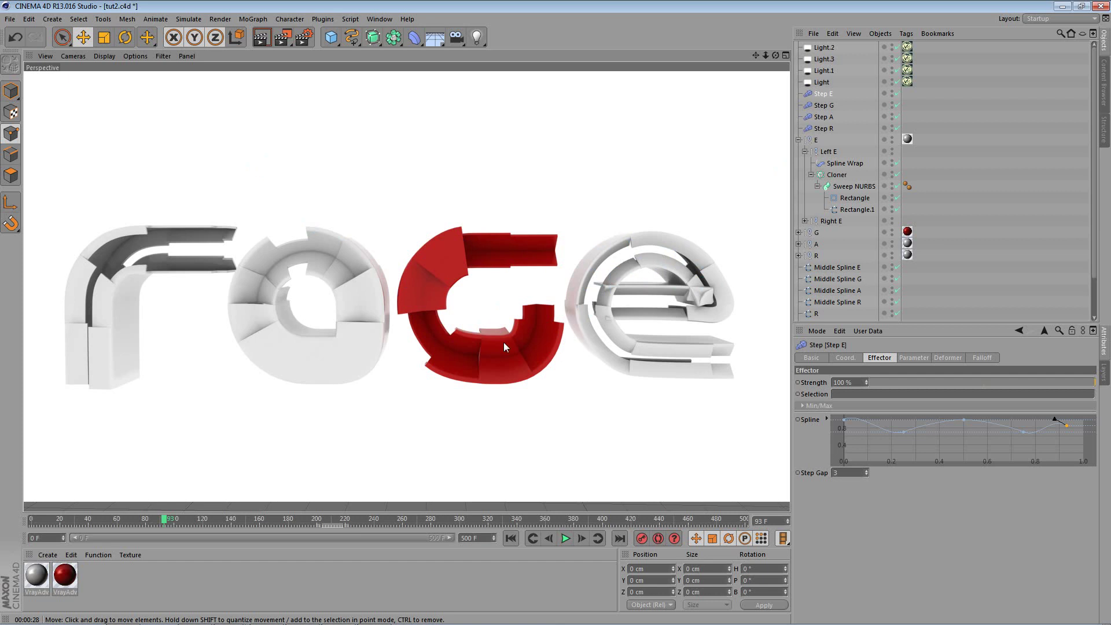
# - Identify the area light in front of the word among the scene lights and lower it slightly along its Y axis
pyautogui.moveTo(388, 301)
pyautogui.keyDown('alt'); pyautogui.mouseDown()
pyautogui.moveTo(422, 386)
pyautogui.moveTo(398, 379)
pyautogui.moveTo(409, 293)
pyautogui.moveTo(404, 328)
pyautogui.moveTo(381, 321)
pyautogui.mouseUp(); pyautogui.keyUp('alt')
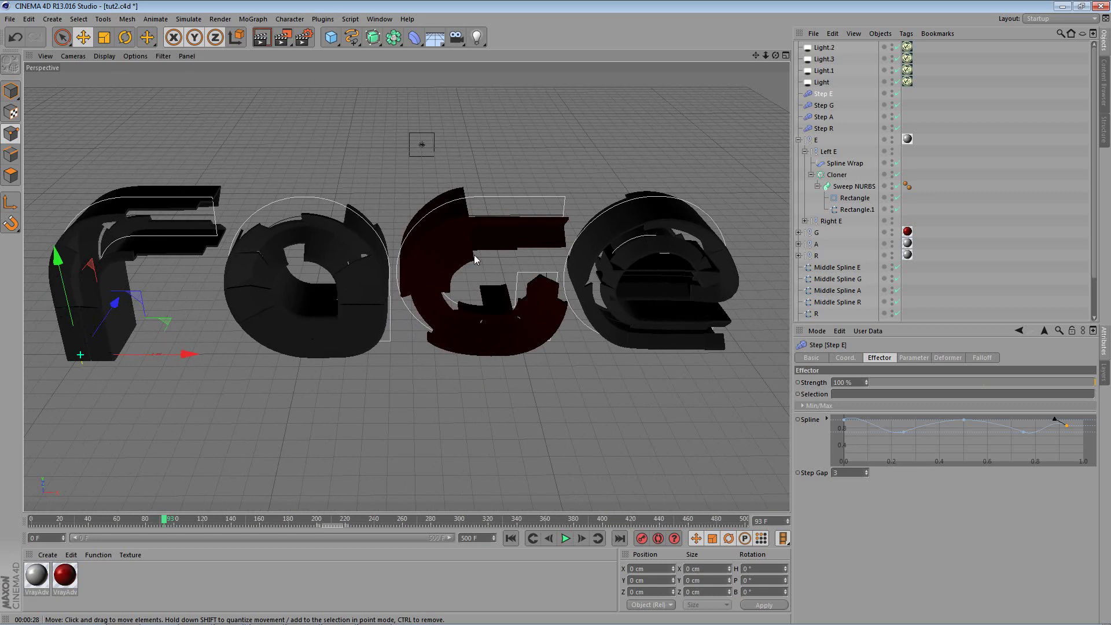
pyautogui.click(829, 70)
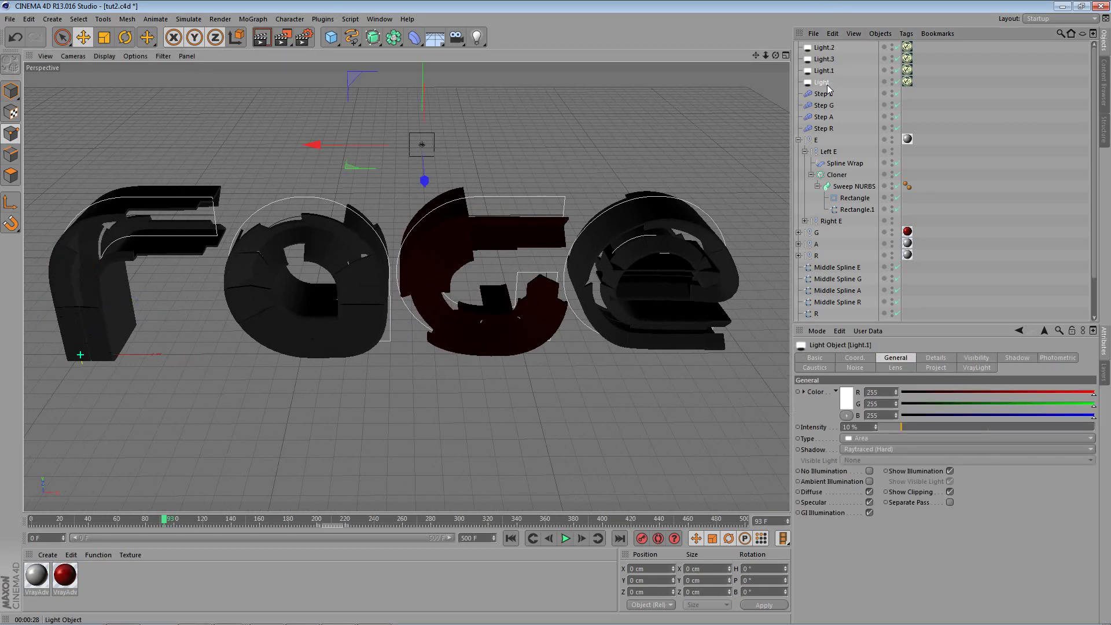
pyautogui.click(826, 60)
pyautogui.click(824, 48)
pyautogui.keyDown('alt'); pyautogui.moveTo(475, 309); pyautogui.dragTo(529, 351, button='right'); pyautogui.keyUp('alt')
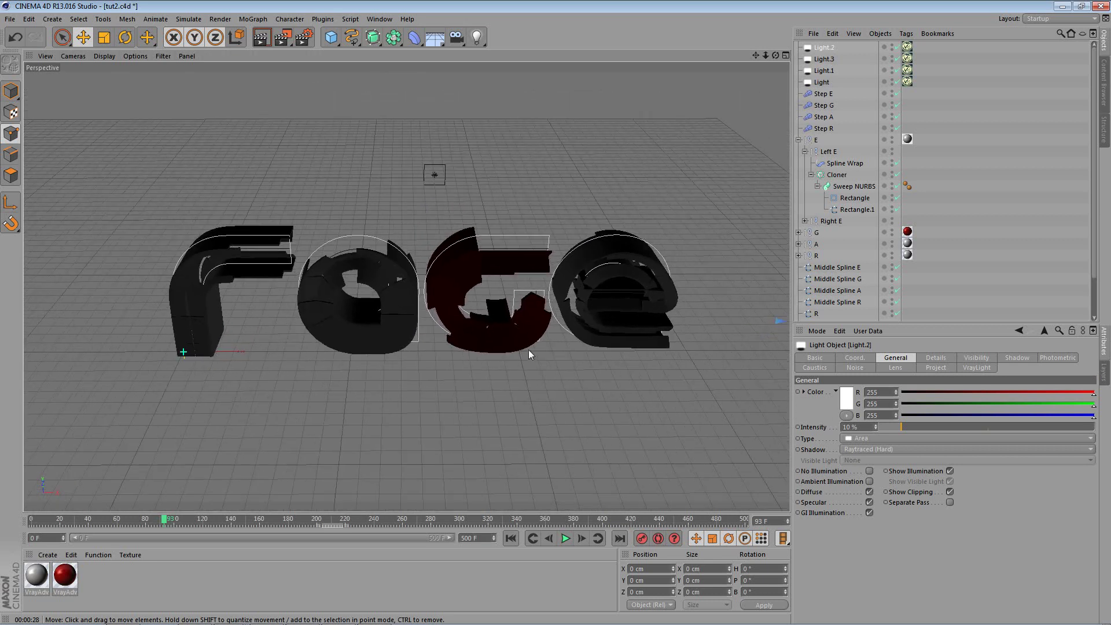
pyautogui.keyDown('alt'); pyautogui.moveTo(484, 264); pyautogui.dragTo(456, 466, button='right'); pyautogui.keyUp('alt')
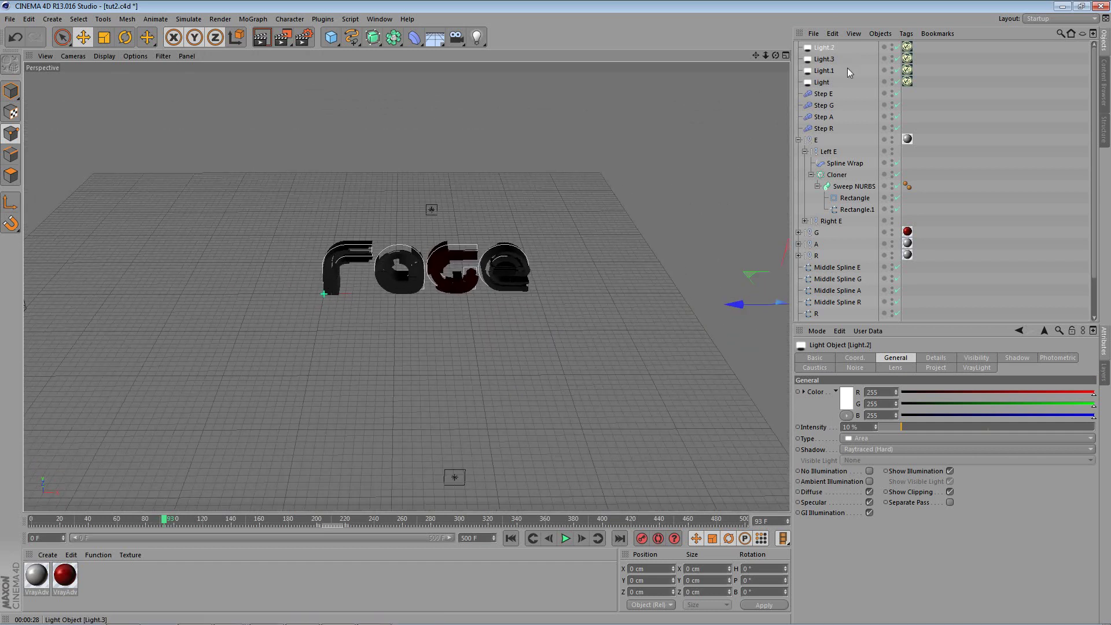
pyautogui.click(823, 82)
pyautogui.moveTo(456, 405); pyautogui.dragTo(502, 300)
pyautogui.click(453, 294)
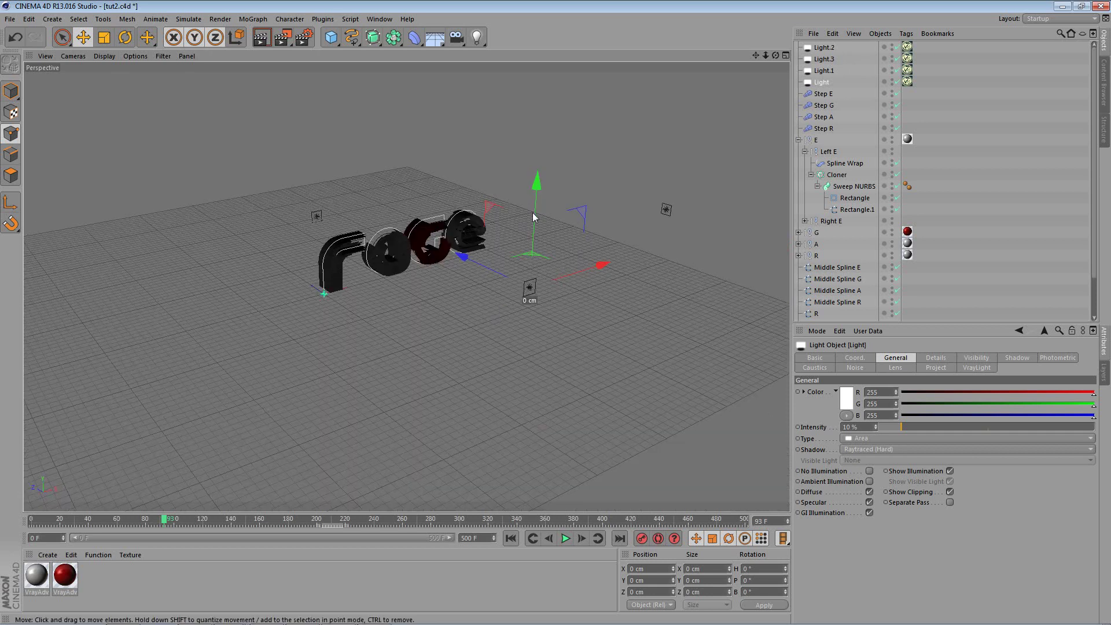
pyautogui.moveTo(539, 200)
pyautogui.mouseDown()
pyautogui.moveTo(541, 191)
pyautogui.moveTo(545, 220)
pyautogui.mouseUp()
# - Turn off the Invisible option in the area light settings of Light's VrayLight tag
pyautogui.click(935, 358)
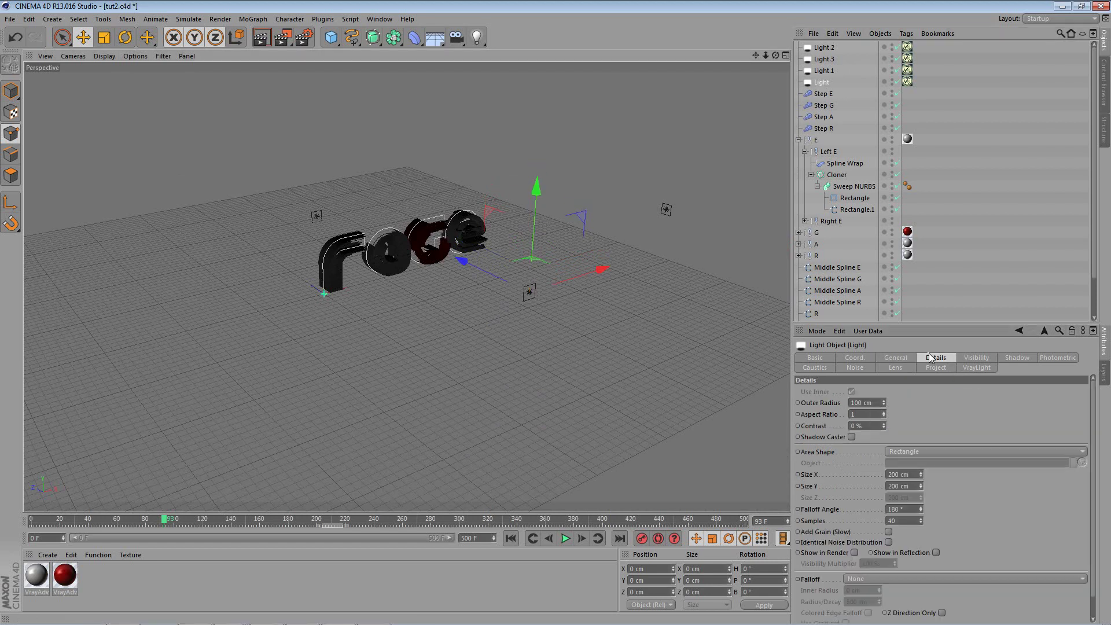
pyautogui.click(981, 358)
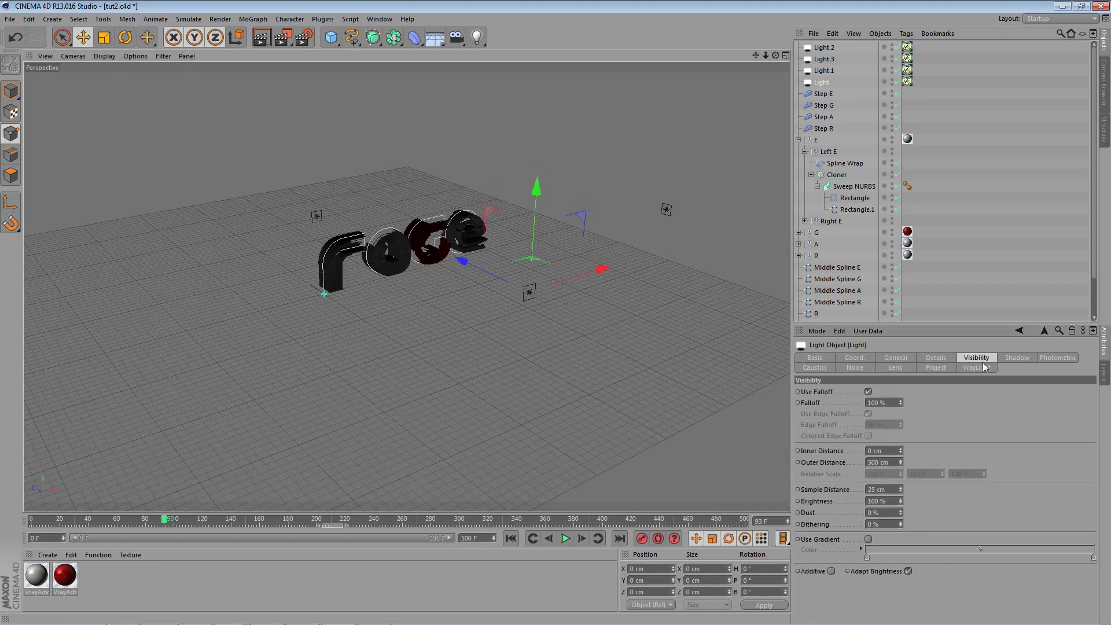
pyautogui.click(908, 82)
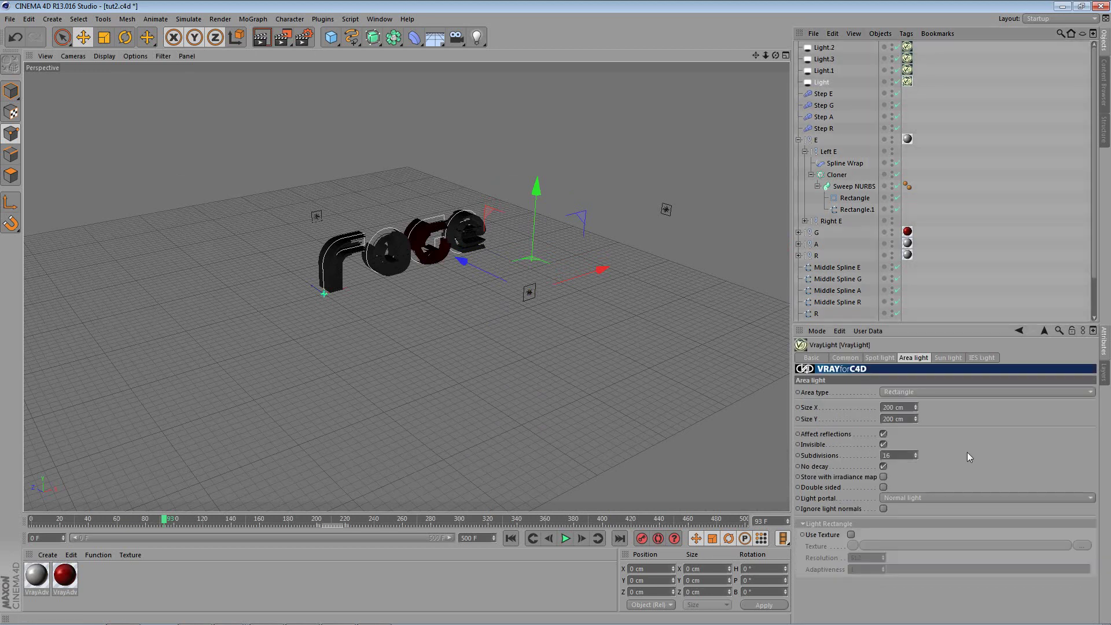
pyautogui.click(884, 444)
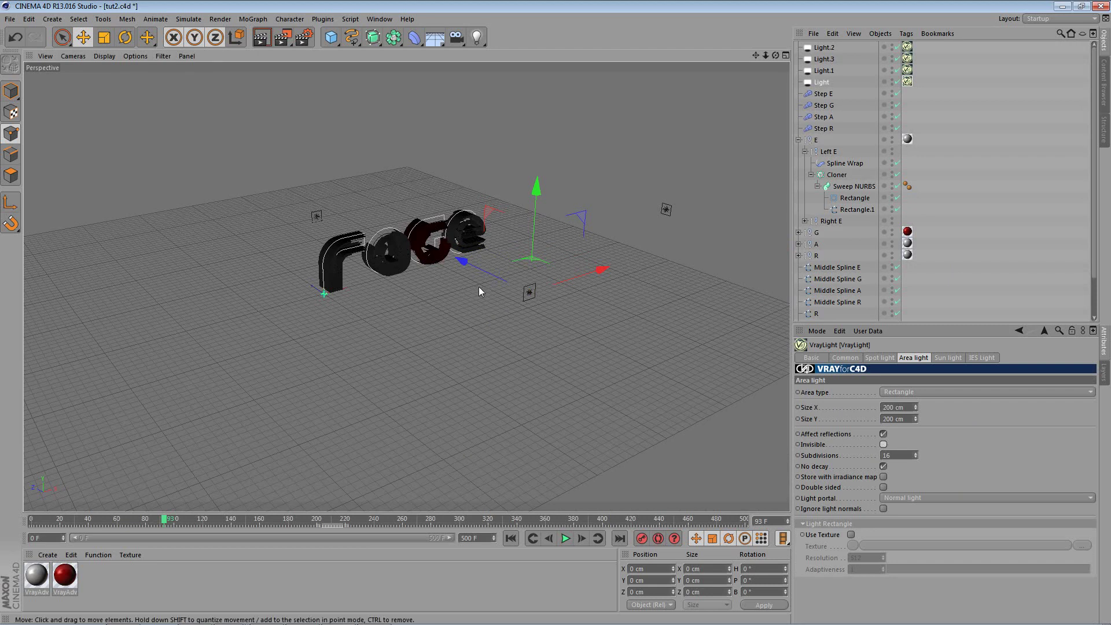
# - Frame the whole word from the front and add a camera at that view
pyautogui.scroll(2, 479, 286)
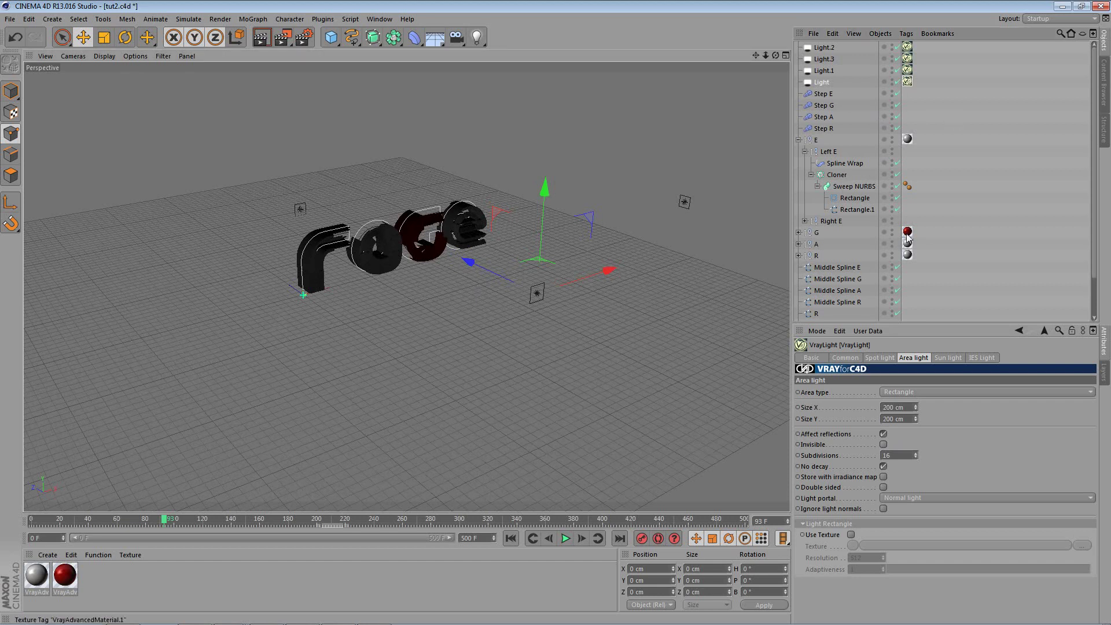
pyautogui.keyDown('alt'); pyautogui.moveTo(536, 147); pyautogui.dragTo(430, 134); pyautogui.keyUp('alt')
pyautogui.scroll(3, 475, 258)
pyautogui.scroll(5, 474, 262)
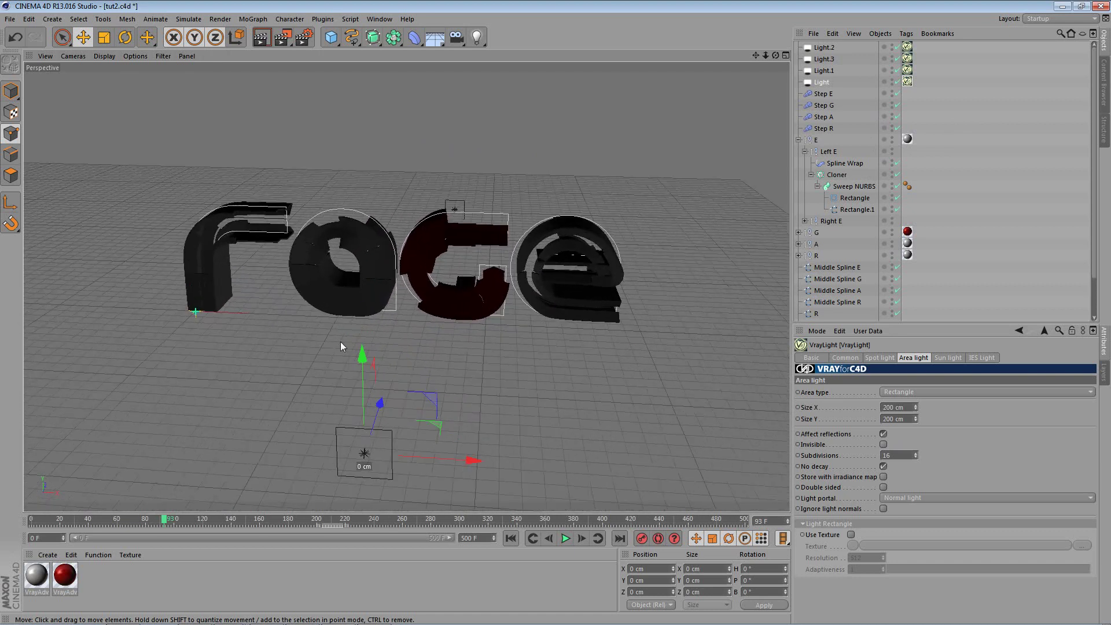
pyautogui.scroll(4, 360, 334)
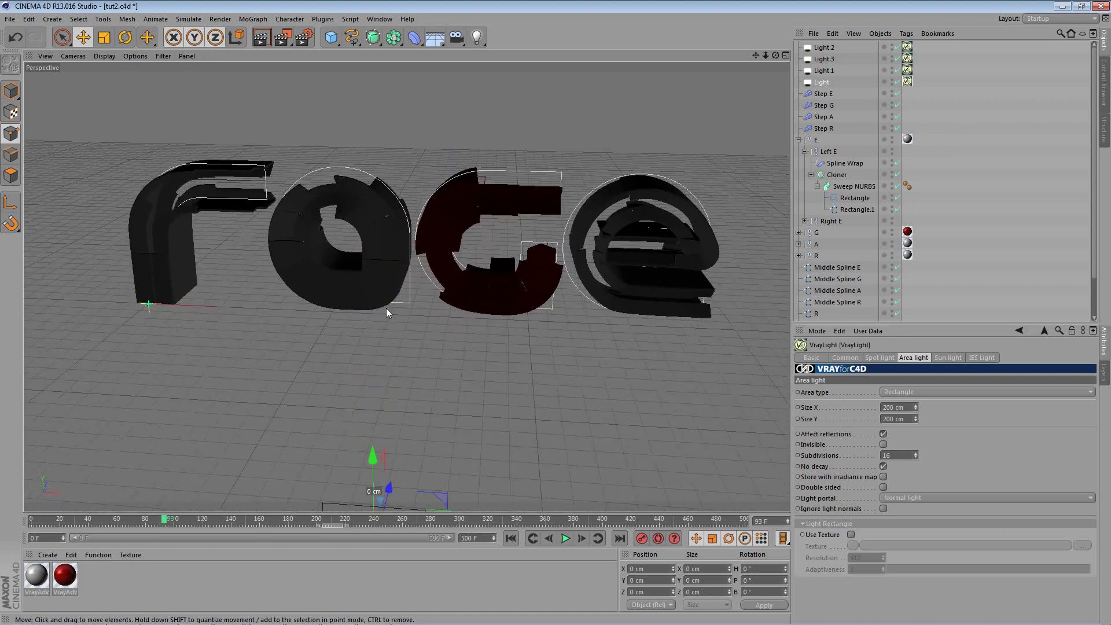
pyautogui.scroll(-3, 458, 348)
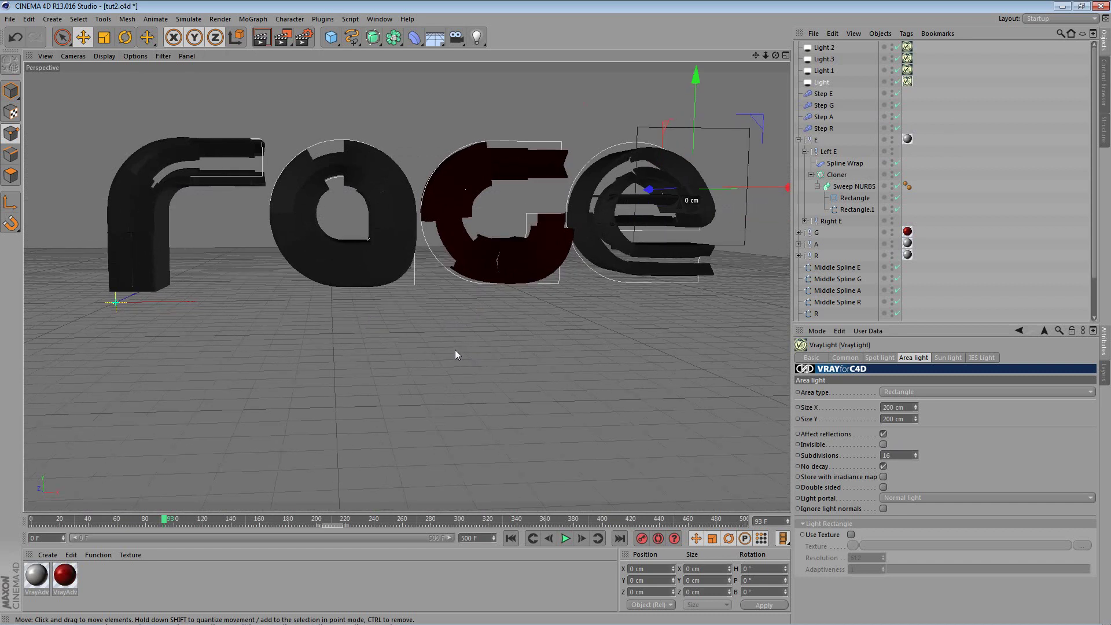
pyautogui.scroll(2, 466, 362)
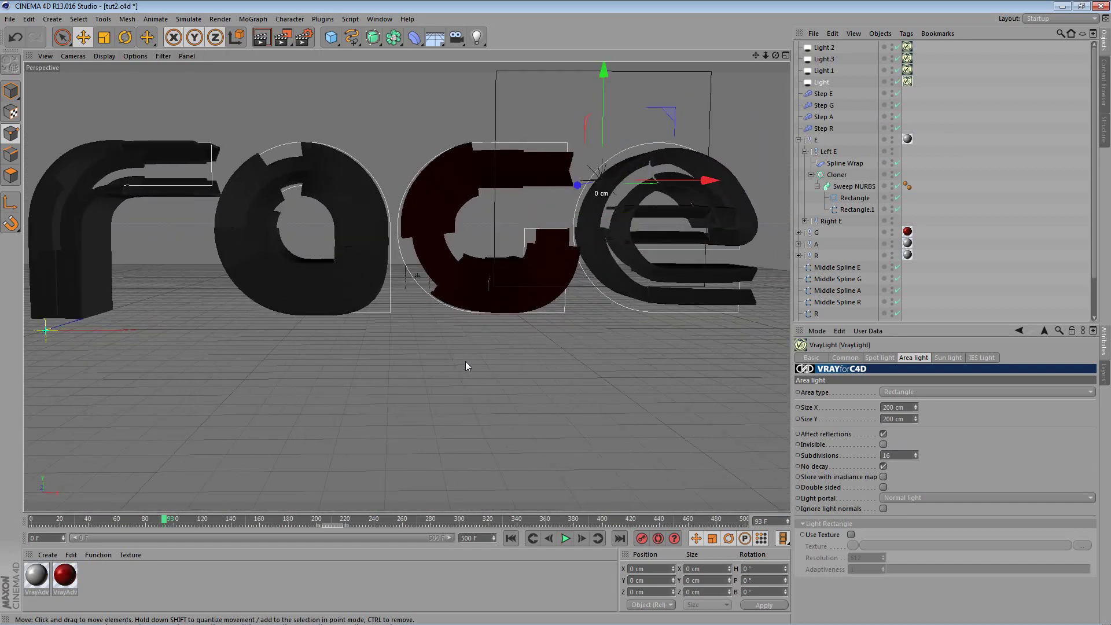
pyautogui.scroll(1, 435, 358)
pyautogui.moveTo(604, 400); pyautogui.dragTo(854, 584)
pyautogui.click(52, 19)
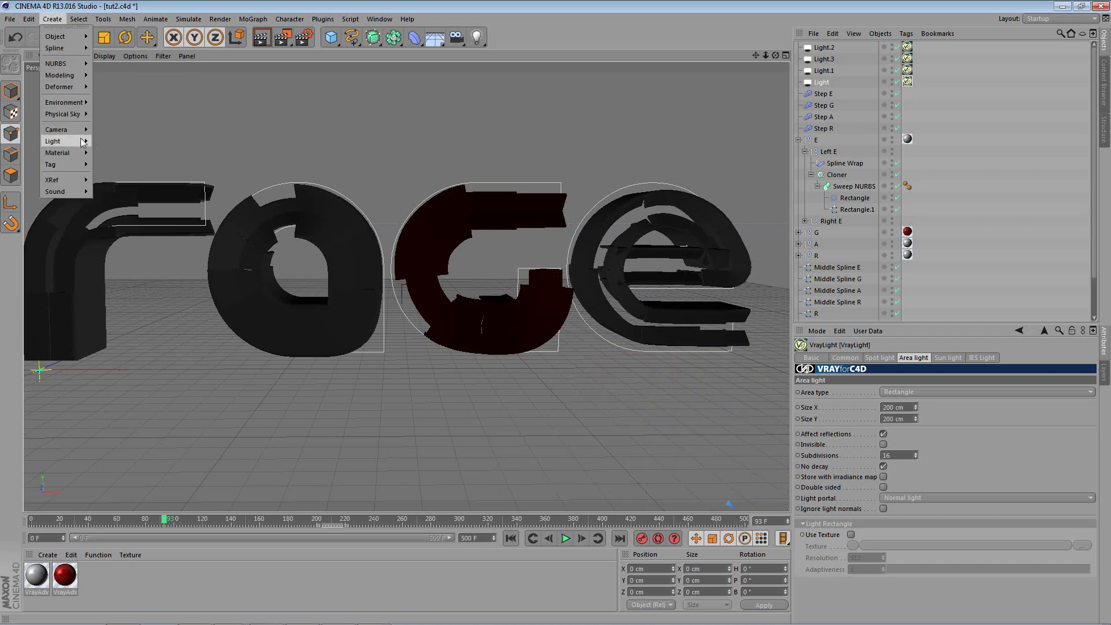
pyautogui.moveTo(70, 129)
pyautogui.click(113, 135)
pyautogui.scroll(3, 388, 225)
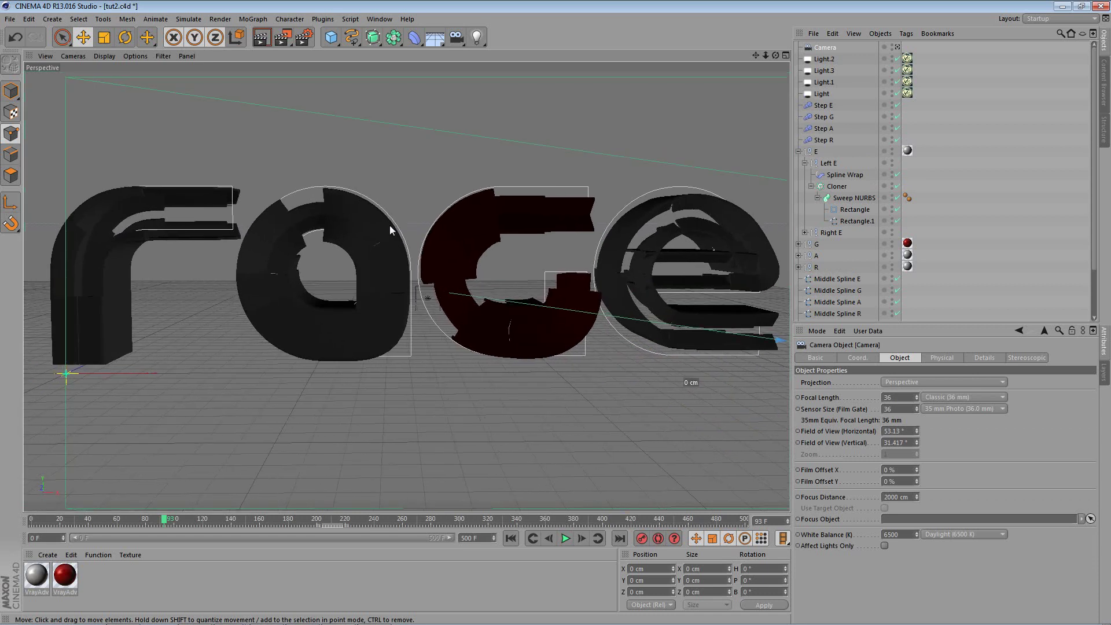
# - Look through the new camera and adjust it so all four letters fit in the frame
pyautogui.click(898, 47)
pyautogui.scroll(4, 354, 183)
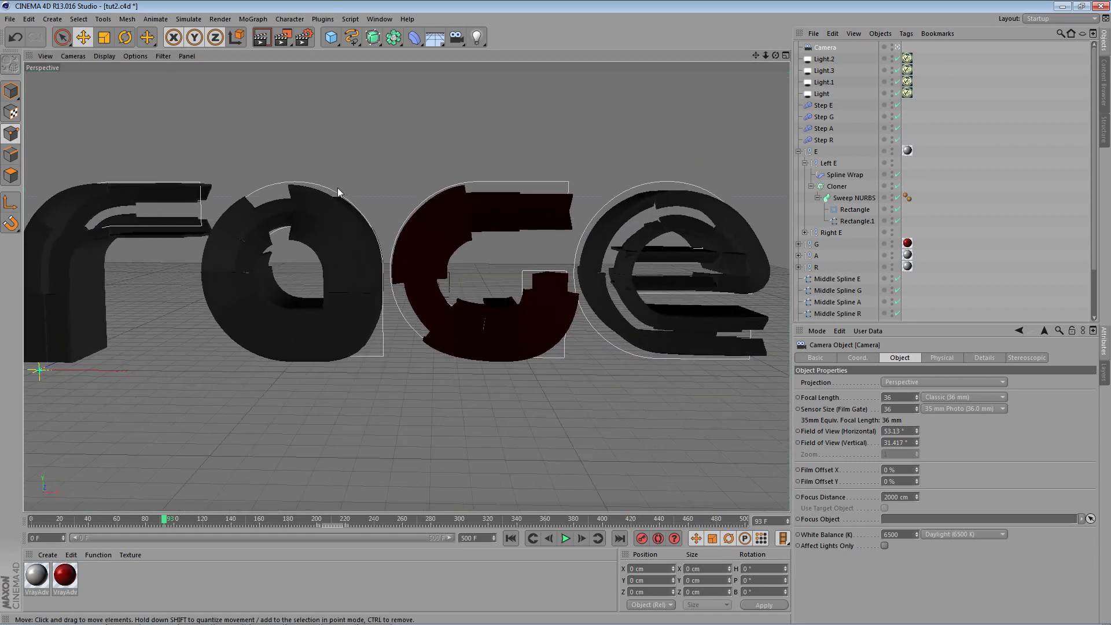
pyautogui.scroll(-2, 344, 184)
pyautogui.keyDown('alt'); pyautogui.moveTo(369, 188); pyautogui.dragTo(363, 187, button='middle'); pyautogui.keyUp('alt')
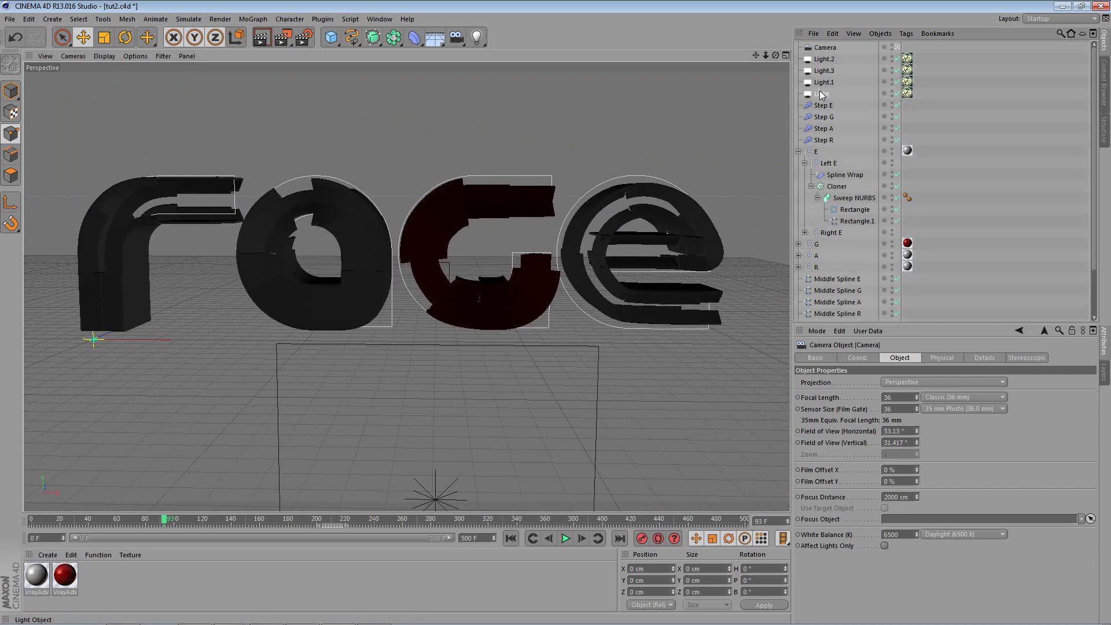
# - Pull Light along its Z axis toward the viewer until it leaves the camera frame, and render the view
pyautogui.click(823, 95)
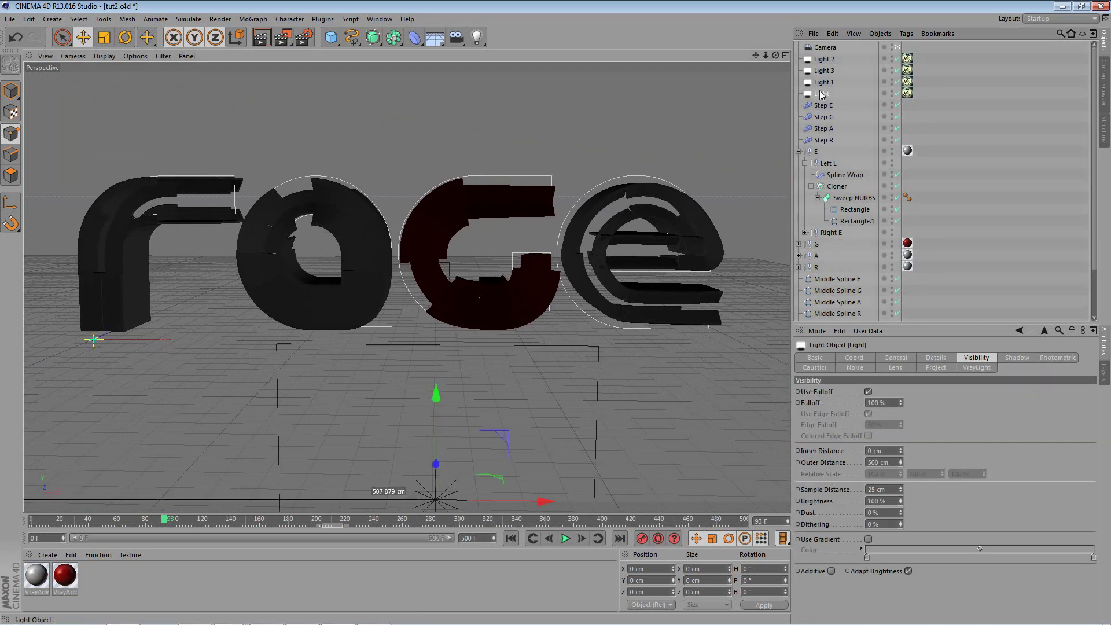
pyautogui.click(435, 466)
pyautogui.moveTo(435, 466); pyautogui.dragTo(436, 501)
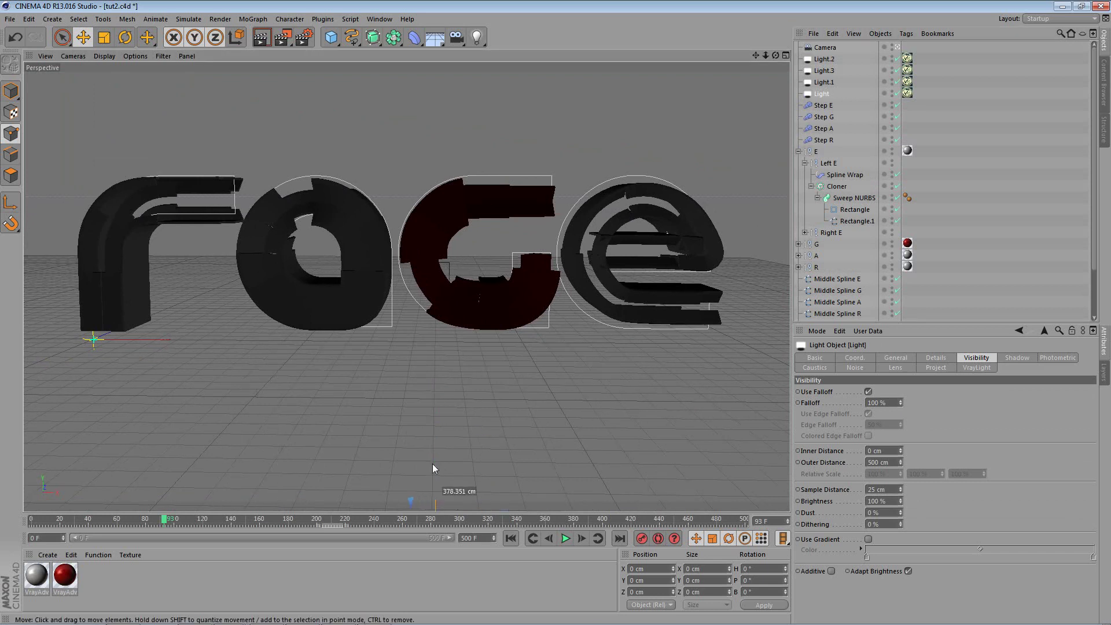
pyautogui.click(260, 38)
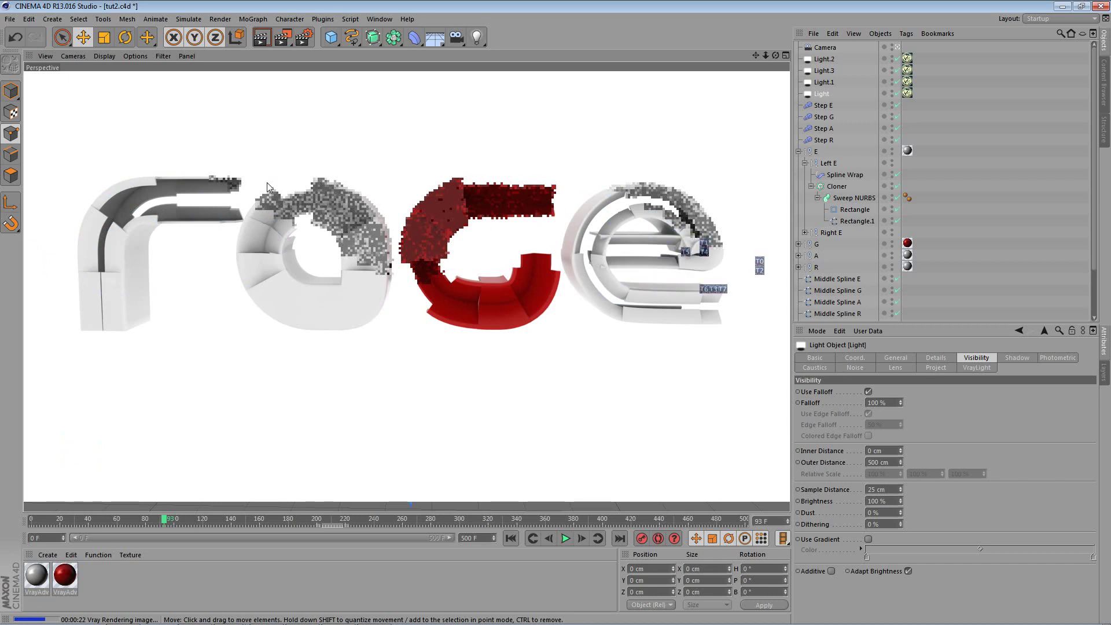
# - Stop the render, orbit the camera to look at the word from slightly above, and render the view again
pyautogui.click(313, 165)
pyautogui.moveTo(313, 165)
pyautogui.keyDown('alt'); pyautogui.mouseDown()
pyautogui.moveTo(314, 198)
pyautogui.moveTo(364, 228)
pyautogui.moveTo(376, 207)
pyautogui.moveTo(387, 216)
pyautogui.mouseUp(); pyautogui.keyUp('alt')
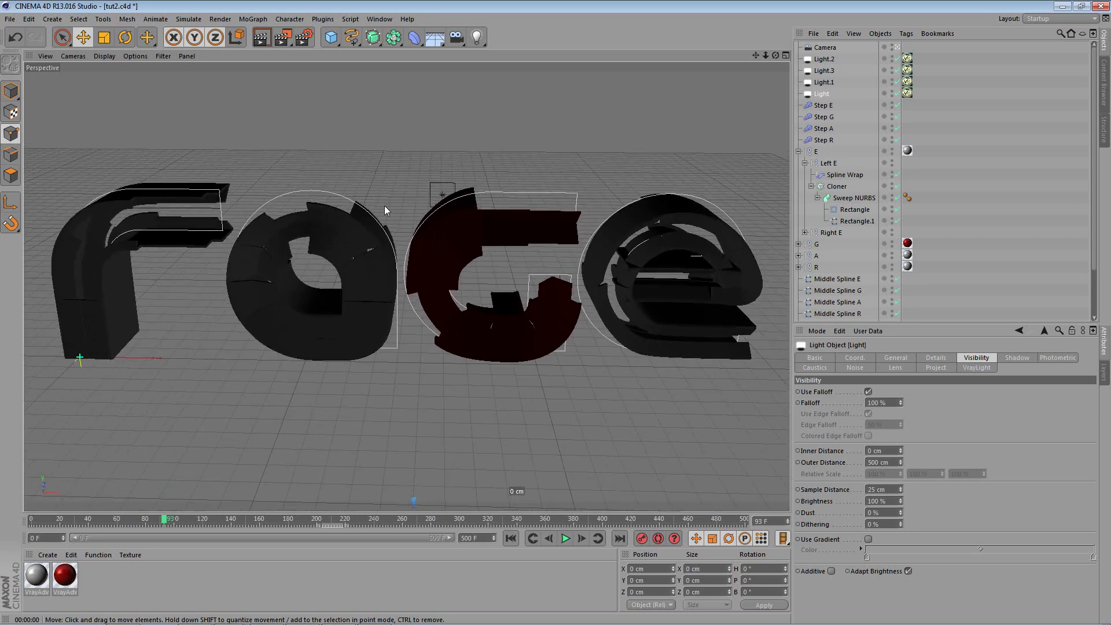
pyautogui.click(262, 38)
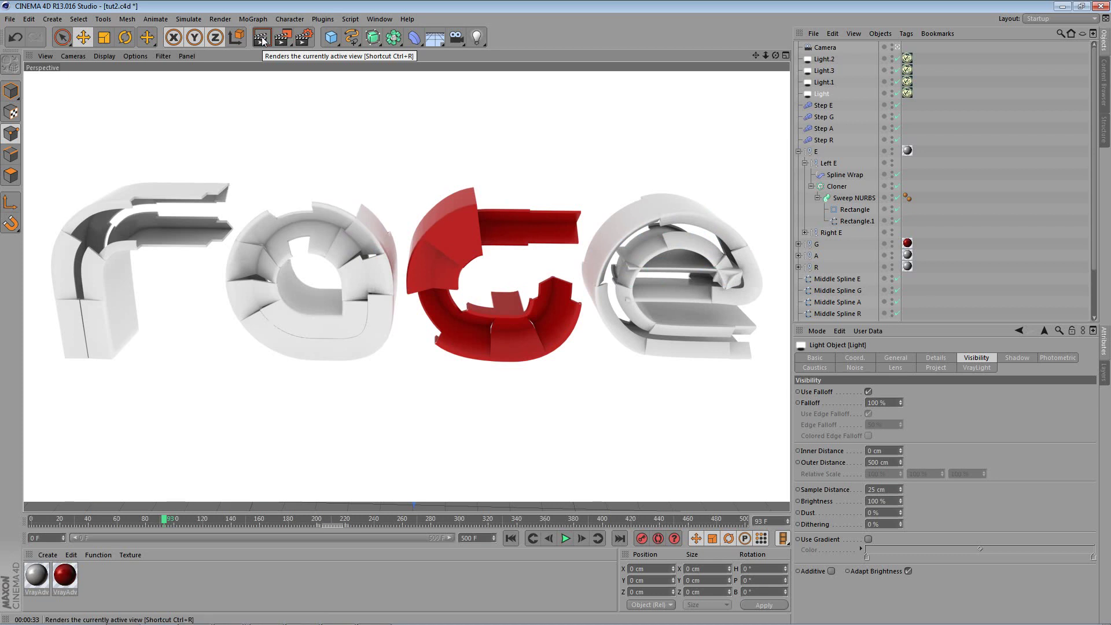
# - Set the Step Gap of the Step G effector to 0
pyautogui.click(826, 116)
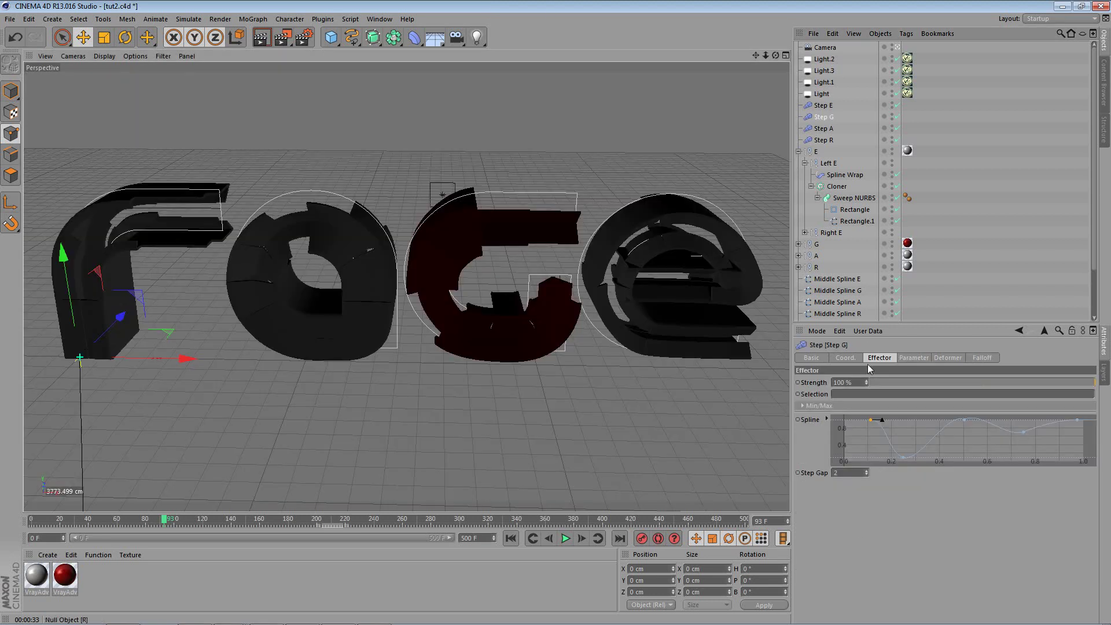
pyautogui.click(867, 471)
pyautogui.click(870, 476)
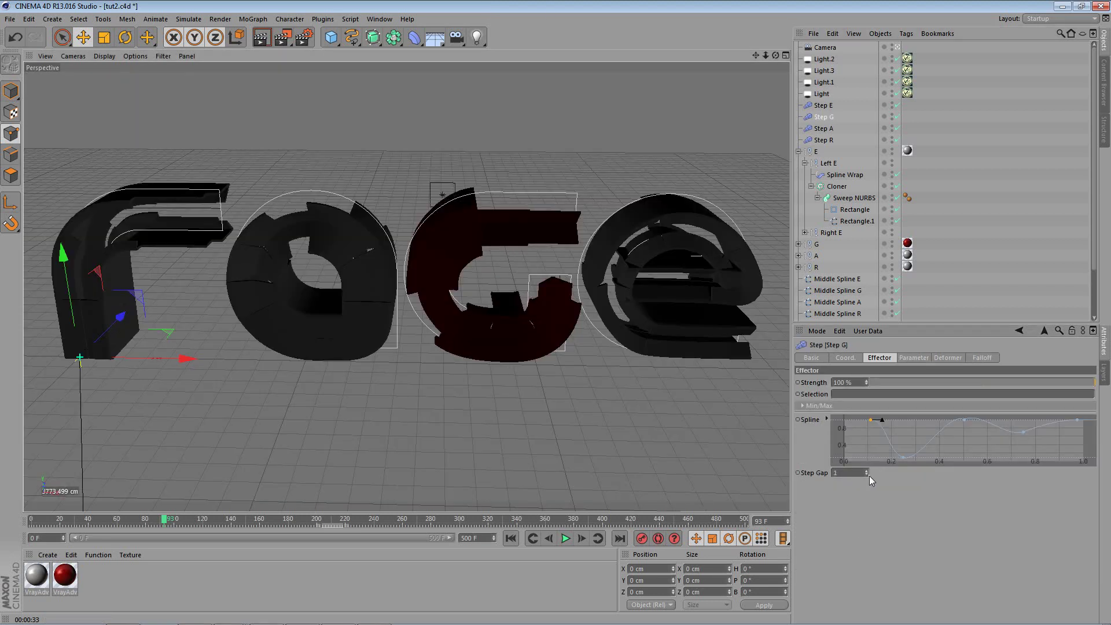
pyautogui.doubleClick(870, 476)
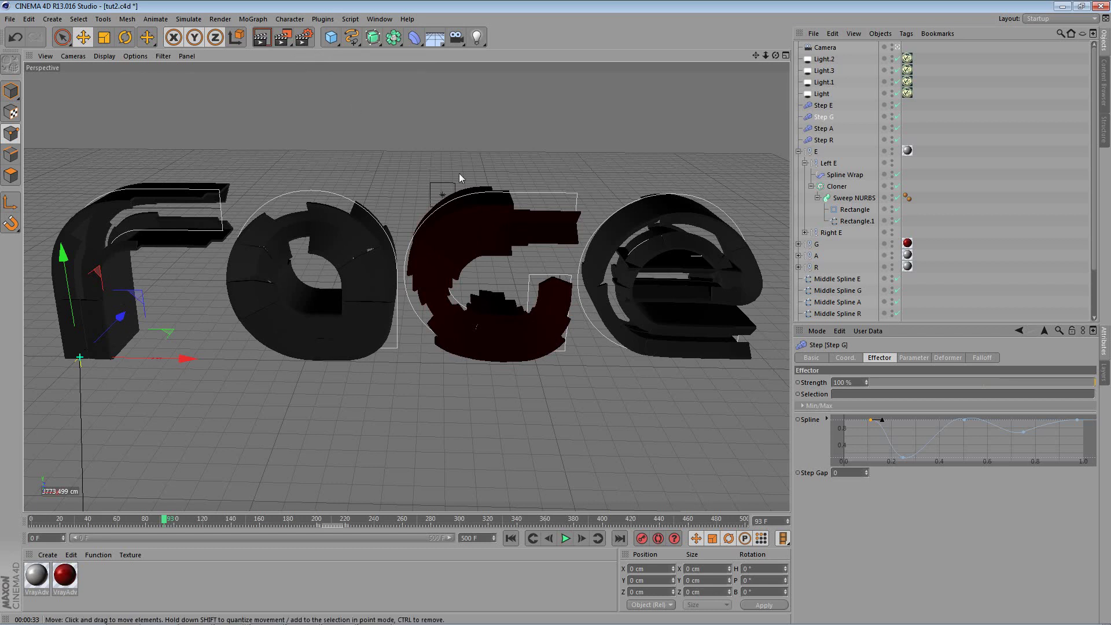
pyautogui.keyDown('alt'); pyautogui.moveTo(449, 165); pyautogui.dragTo(439, 156); pyautogui.keyUp('alt')
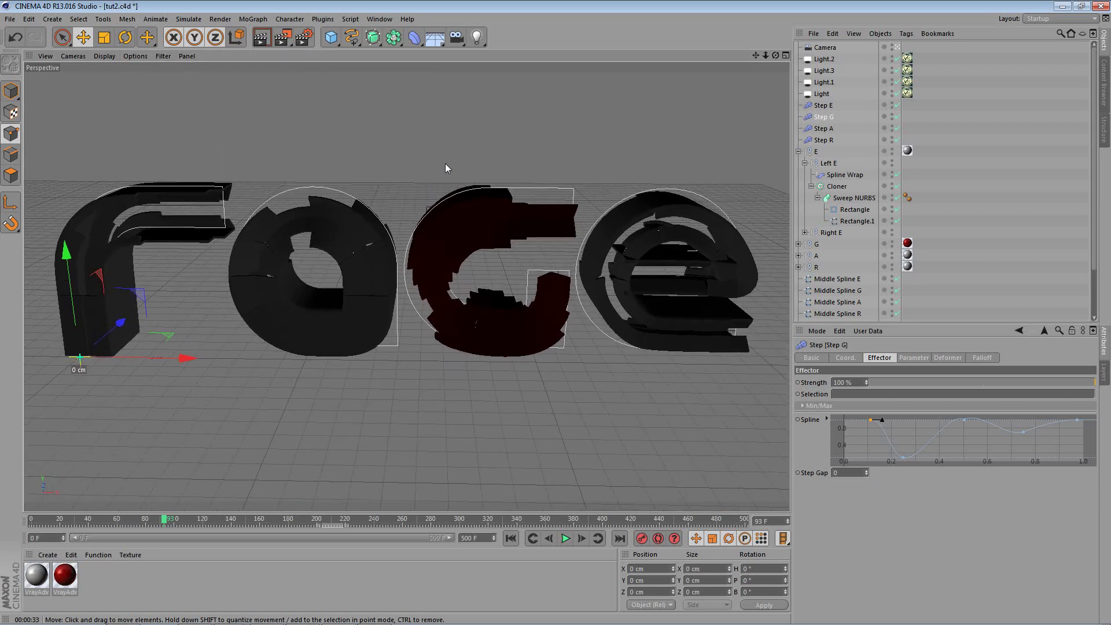
# - Set the render's save format to OpenEXR with a depth of 32 Bit/Channel in the render settings
pyautogui.click(301, 39)
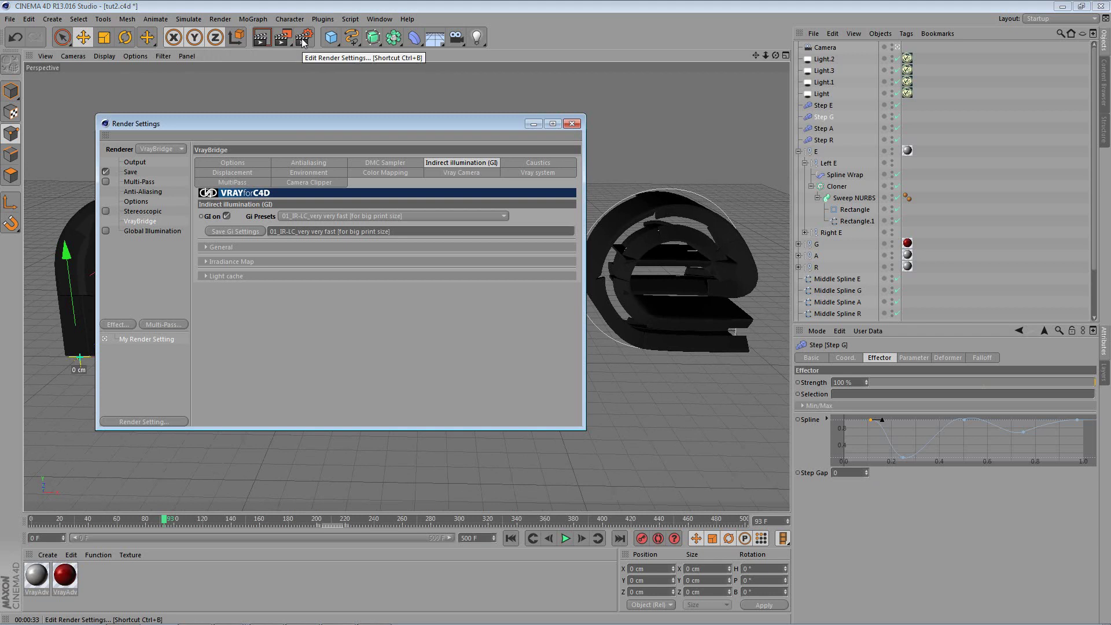
pyautogui.click(131, 172)
pyautogui.click(136, 162)
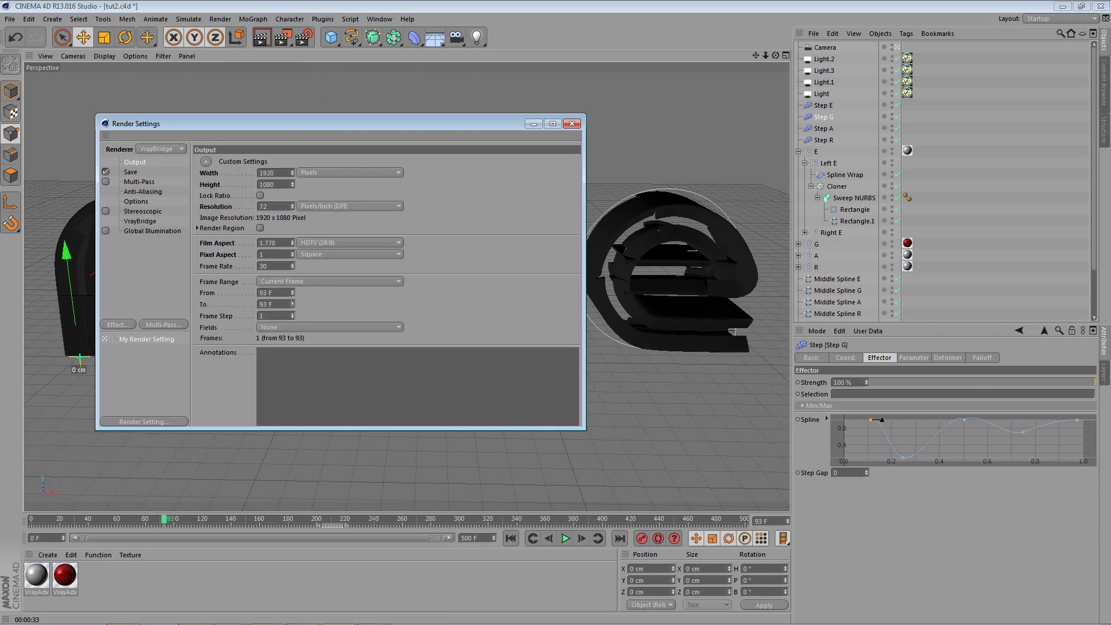
pyautogui.click(130, 173)
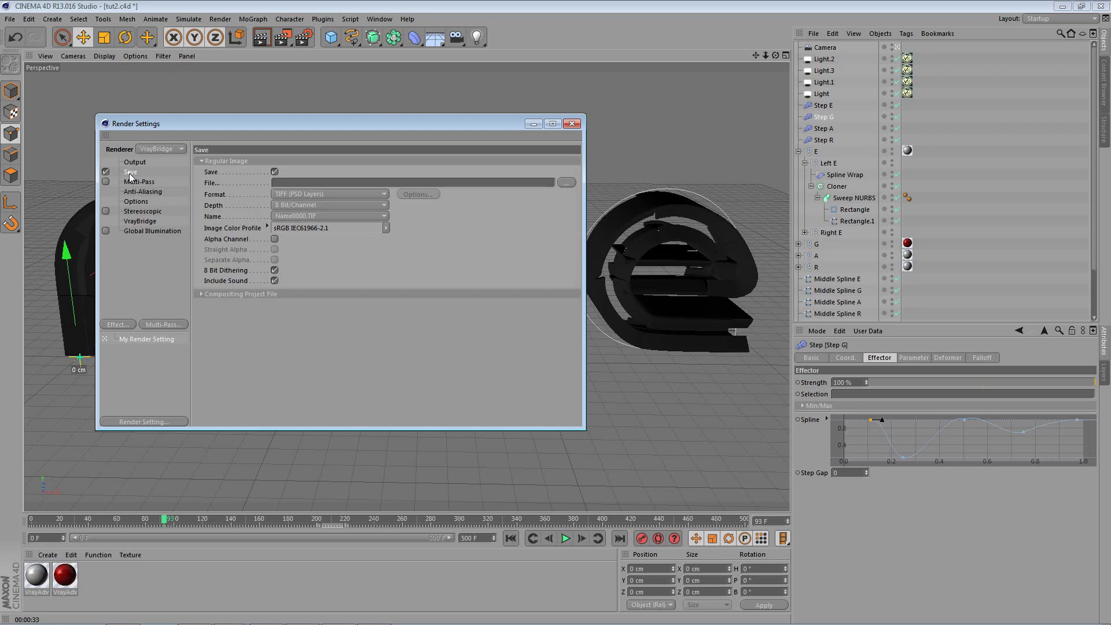
pyautogui.click(318, 191)
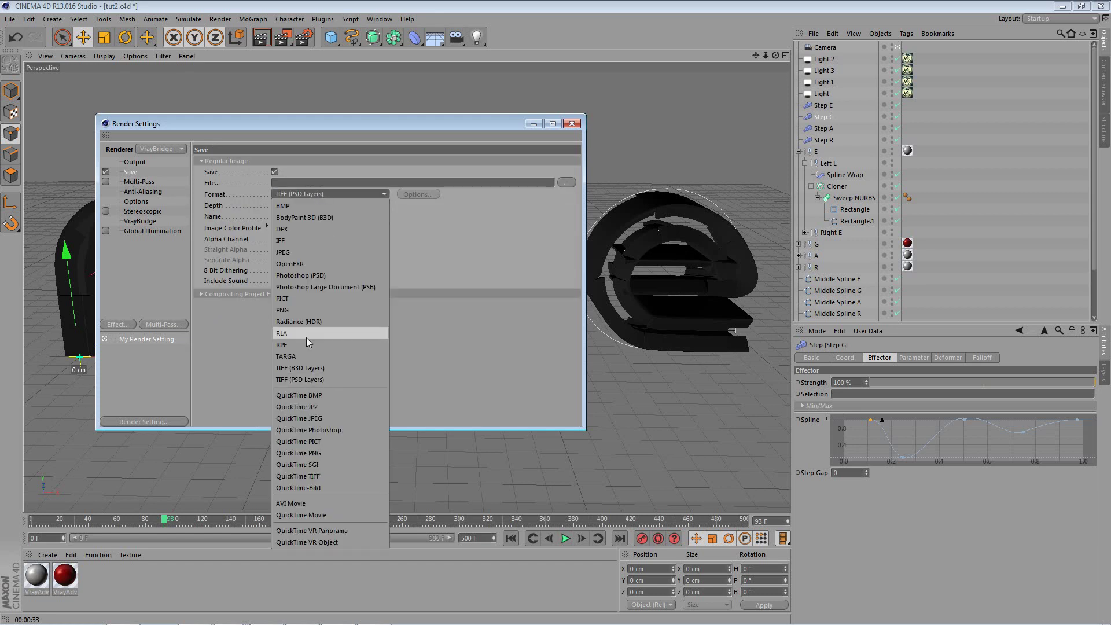
pyautogui.click(311, 265)
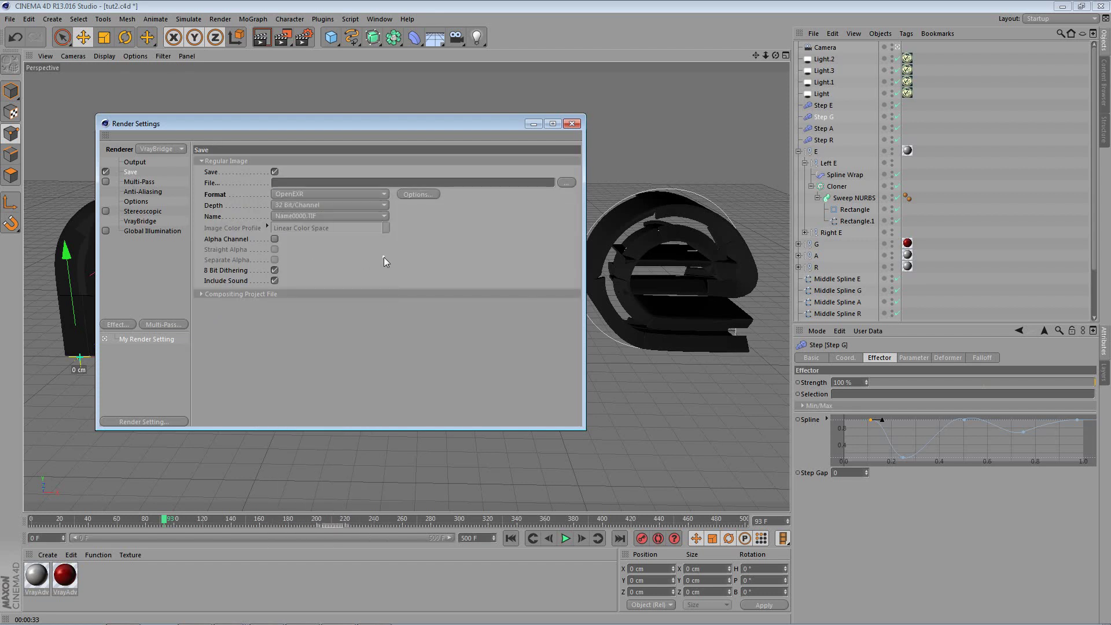
pyautogui.click(345, 205)
pyautogui.click(346, 217)
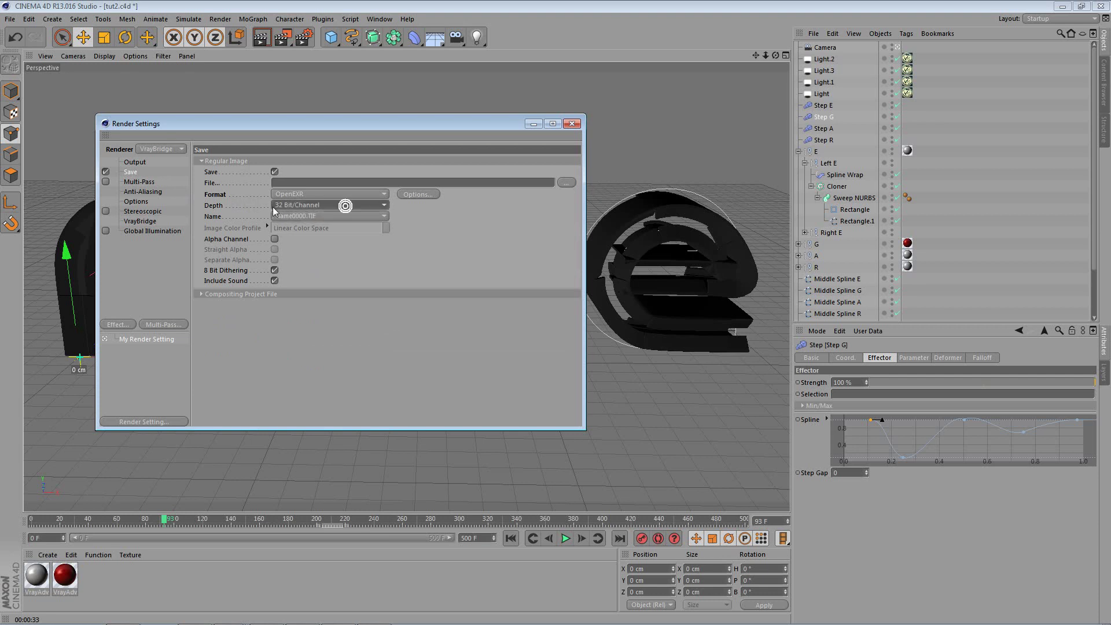
pyautogui.click(346, 195)
pyautogui.click(346, 196)
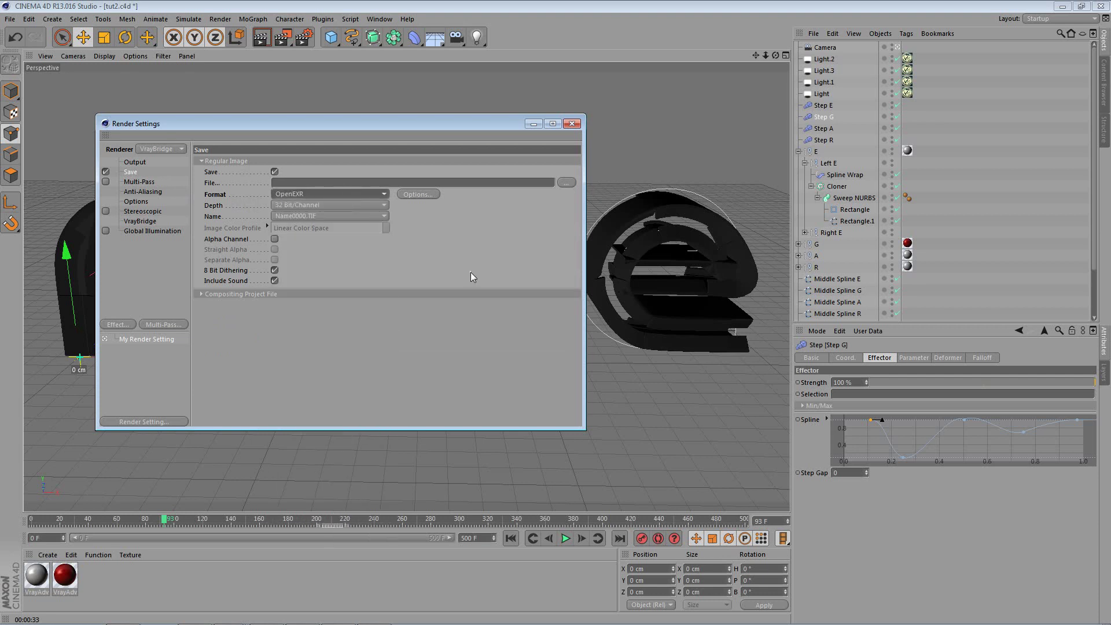
# - Enlarge the Render Settings window, review the output, anti-aliasing and save options, and set the VRay GI preset to 06_IR-LC_high
pyautogui.click(137, 162)
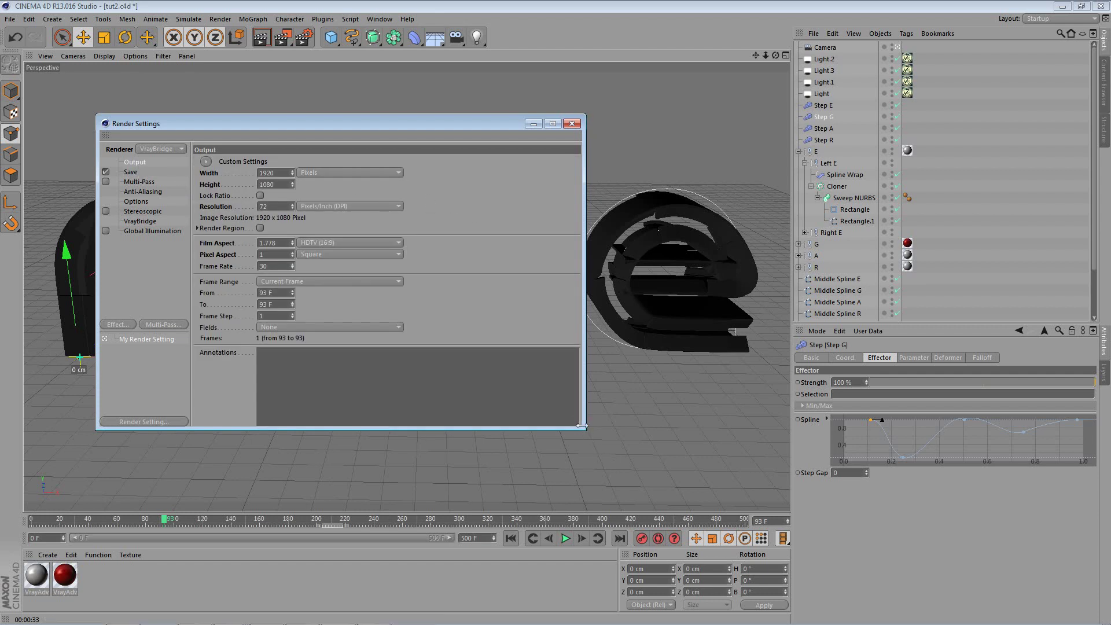
pyautogui.moveTo(584, 428)
pyautogui.mouseDown()
pyautogui.moveTo(767, 489)
pyautogui.moveTo(710, 484)
pyautogui.mouseUp()
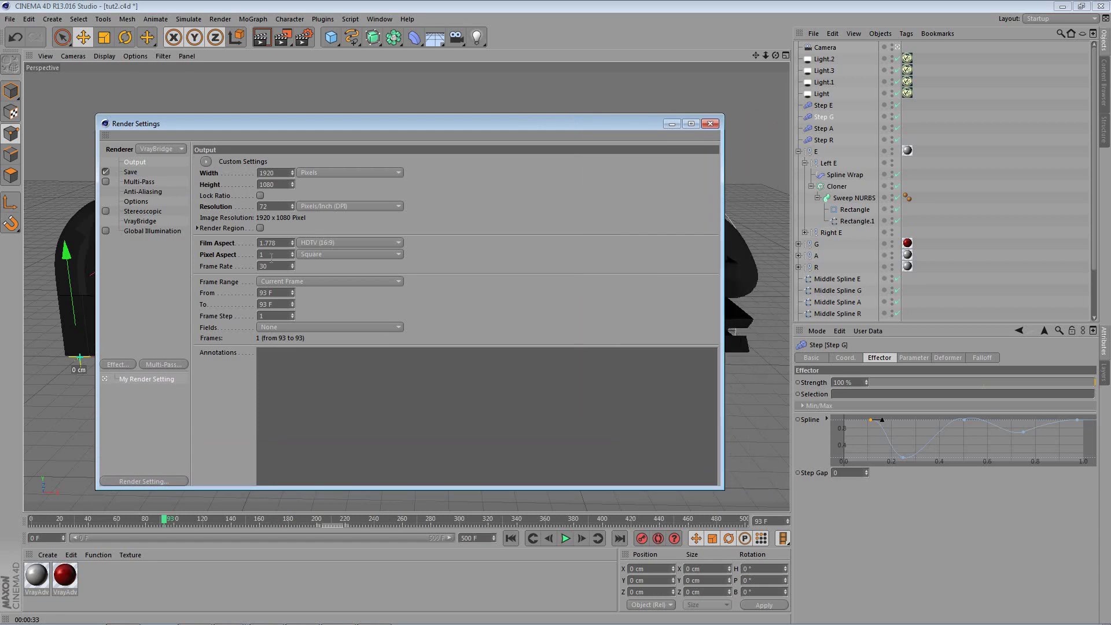
pyautogui.click(143, 201)
pyautogui.click(149, 193)
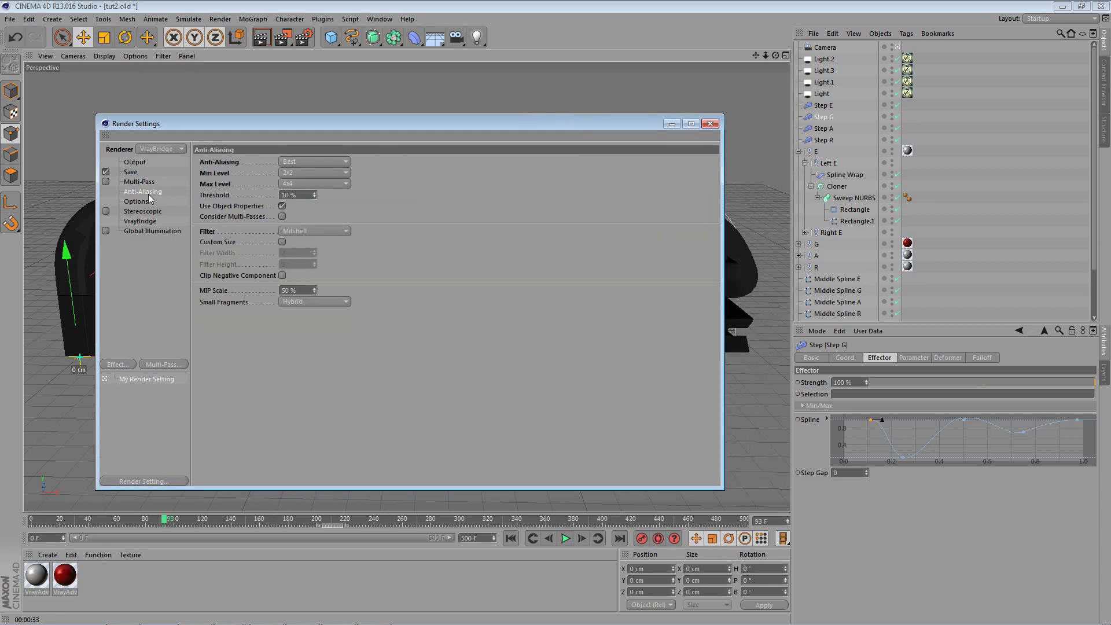
pyautogui.click(132, 171)
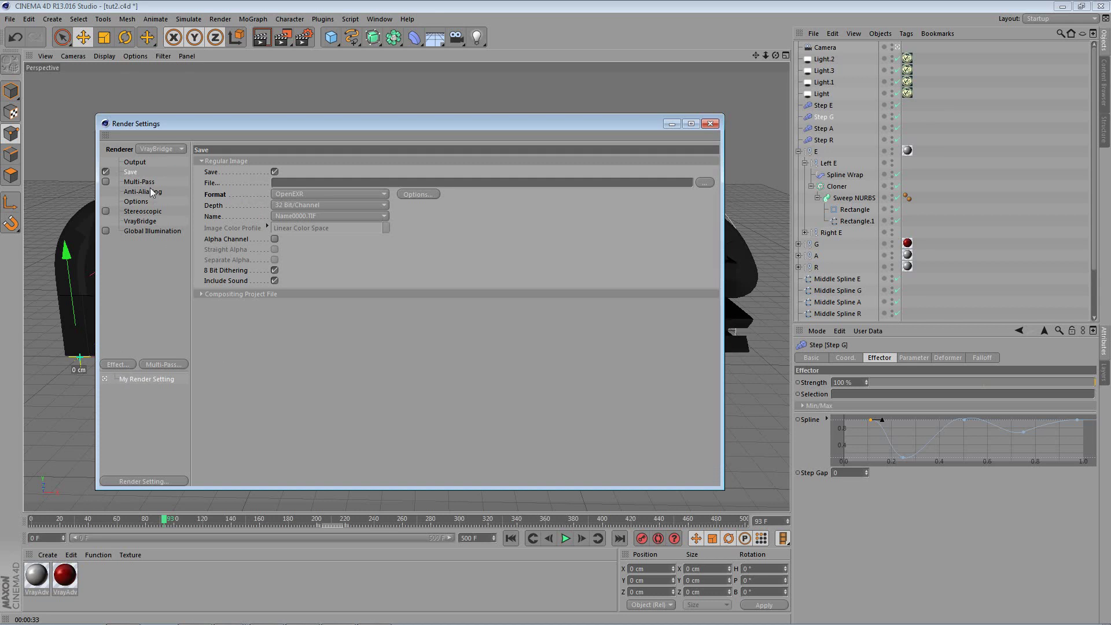
pyautogui.click(153, 221)
pyautogui.click(447, 206)
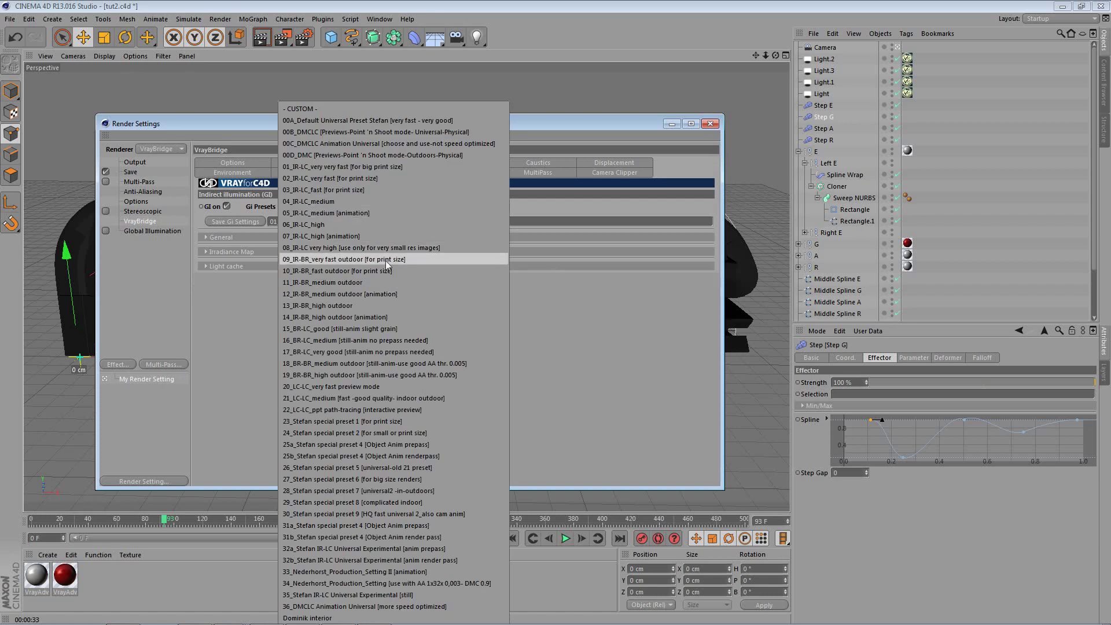
pyautogui.click(345, 227)
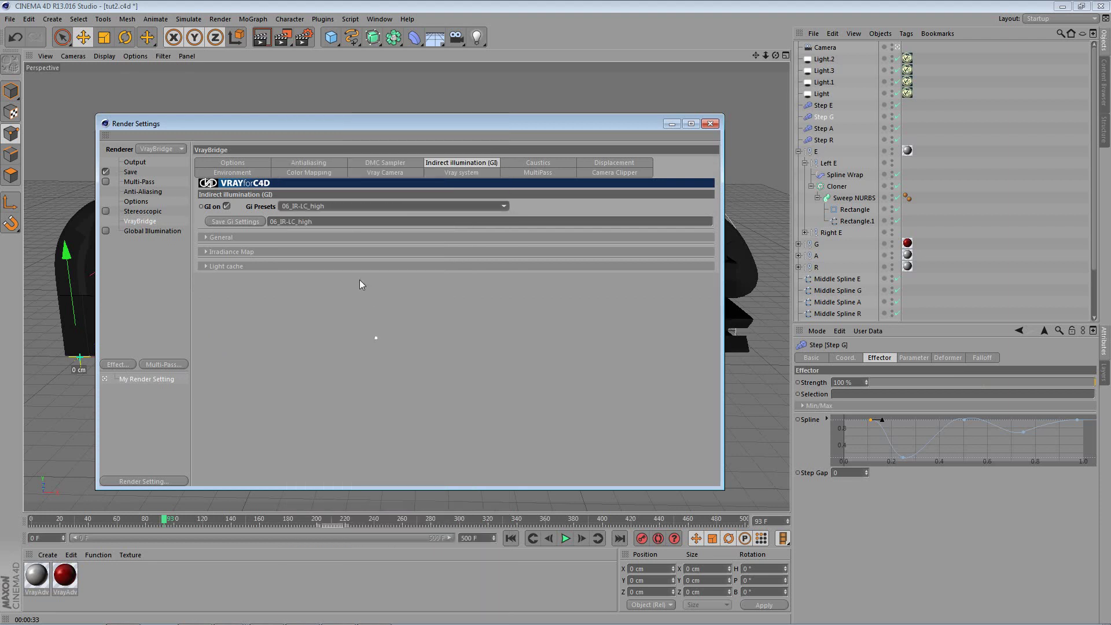
# - Set the VRay adaptive DMC antialiasing threshold to 0.01 and the max subdivision to 12, and close the render settings
pyautogui.click(345, 163)
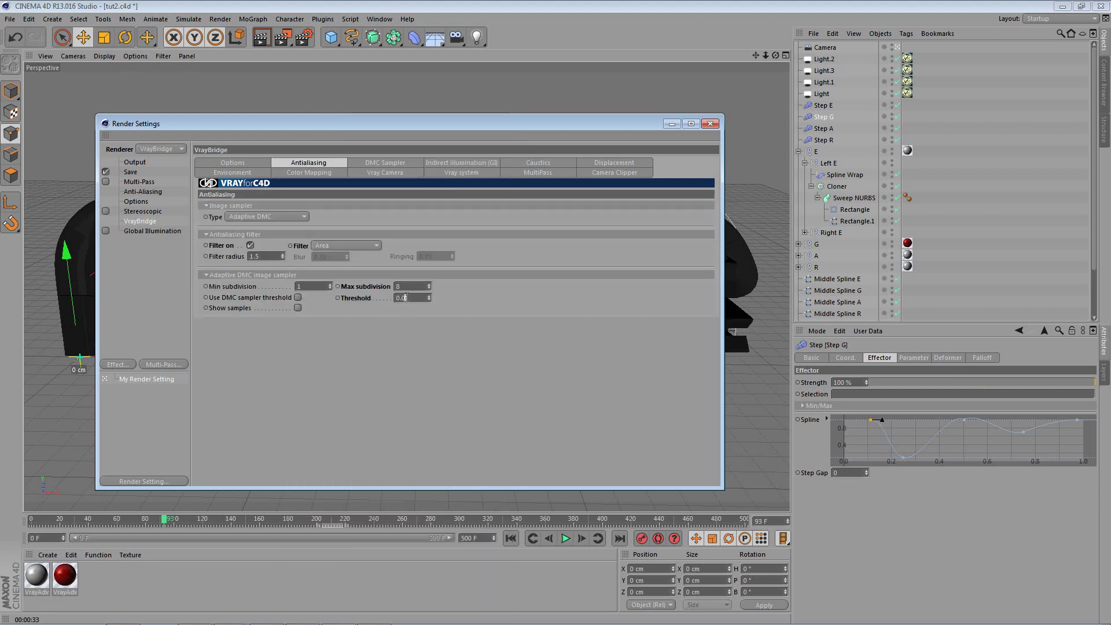
pyautogui.write('01')
pyautogui.doubleClick(405, 286)
pyautogui.write('12')
pyautogui.click(385, 163)
pyautogui.click(331, 164)
pyautogui.click(710, 124)
# - Set the render's output file to Rage on the Desktop, and render the view with the new settings
pyautogui.click(311, 38)
pyautogui.click(139, 162)
pyautogui.click(138, 171)
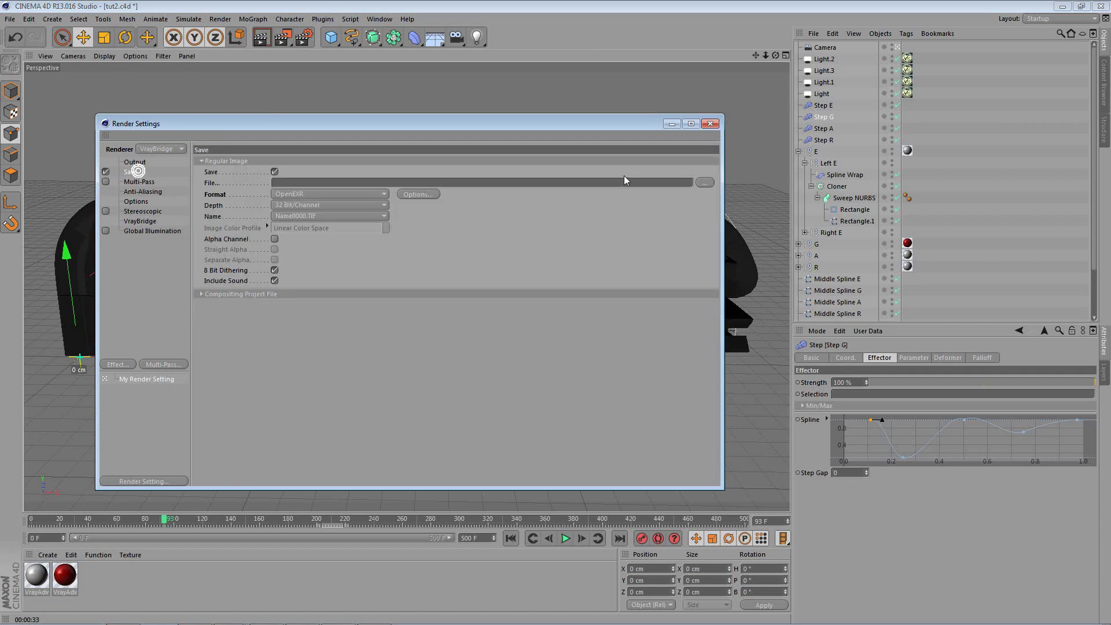
pyautogui.click(708, 183)
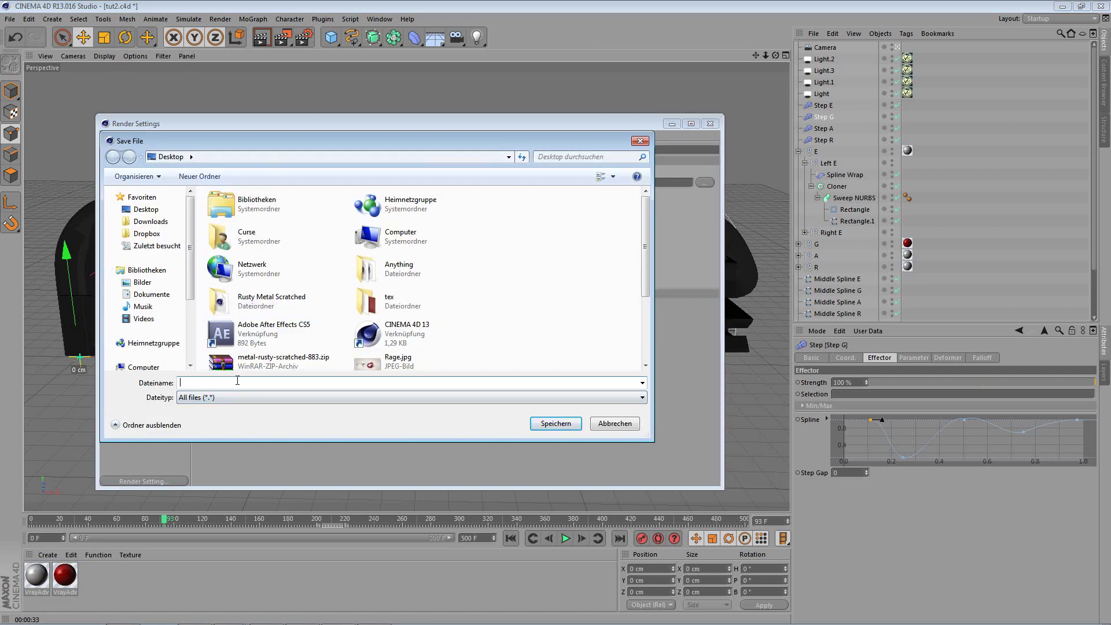
pyautogui.write('Rage')
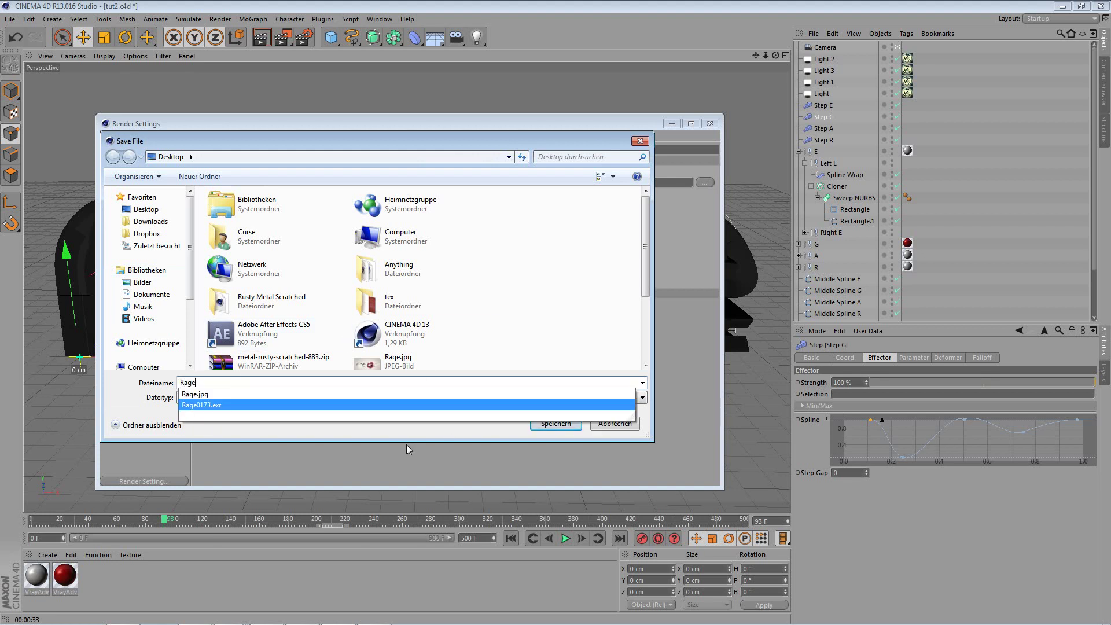
pyautogui.click(406, 444)
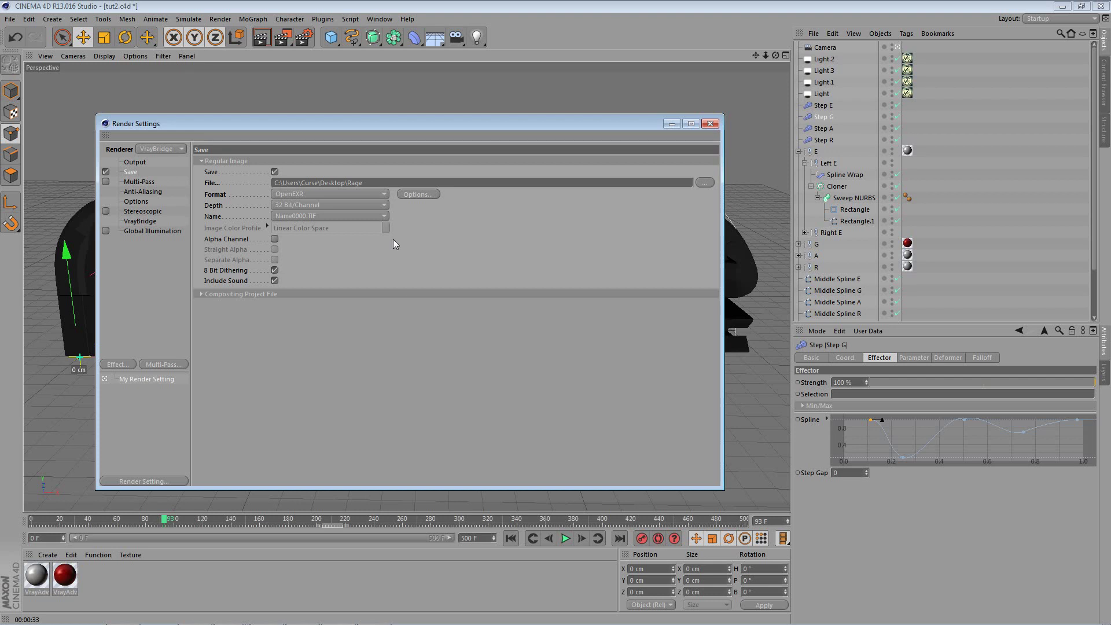
pyautogui.click(142, 163)
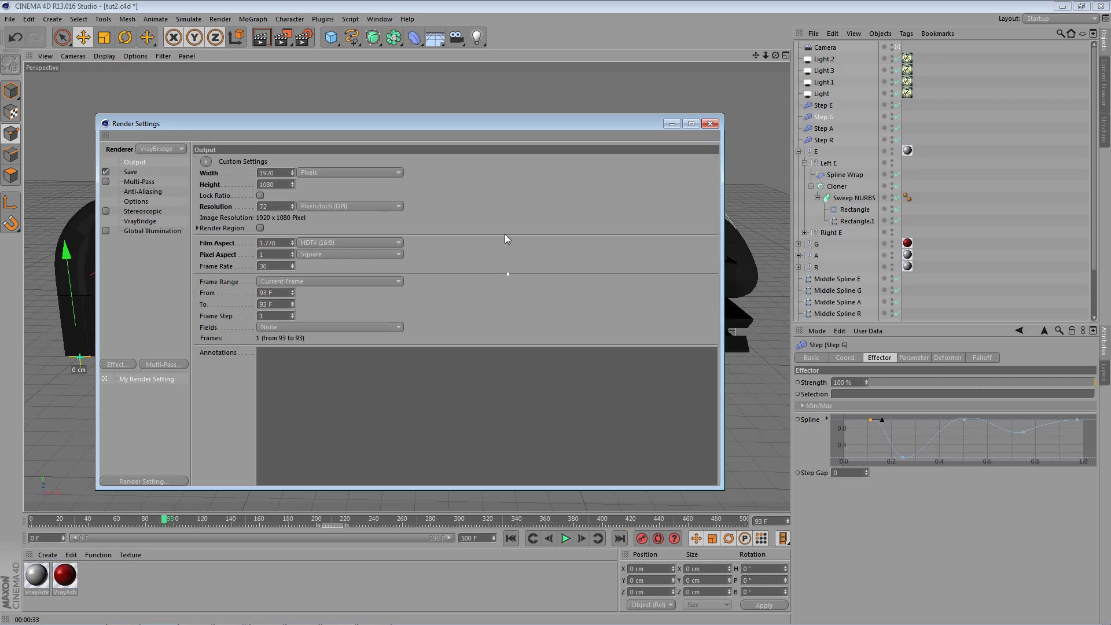
pyautogui.click(137, 173)
pyautogui.click(714, 123)
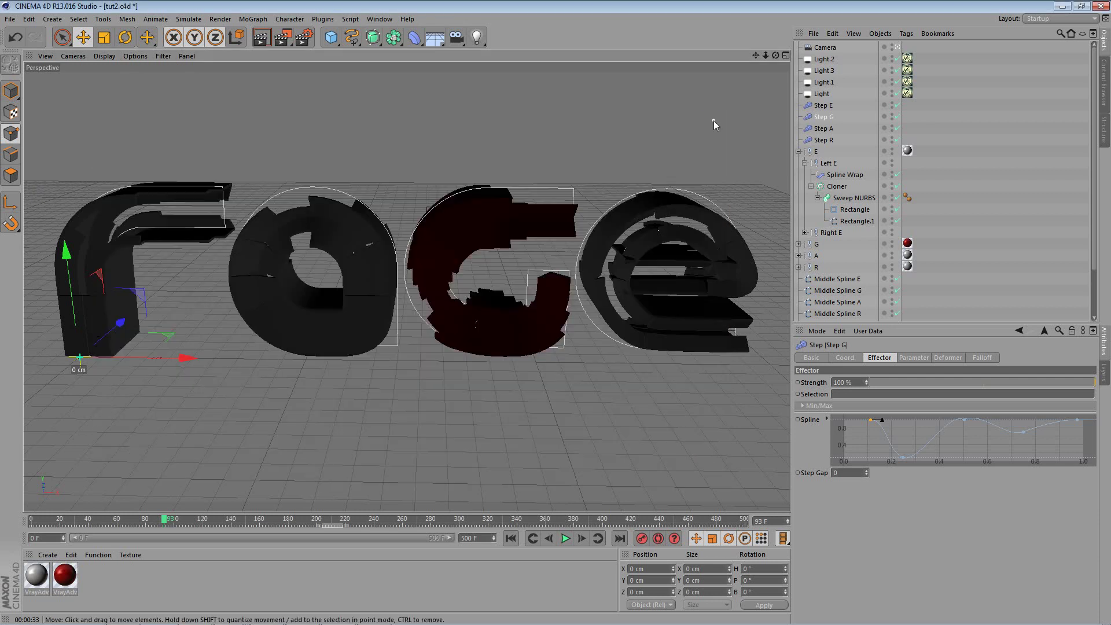
pyautogui.click(262, 37)
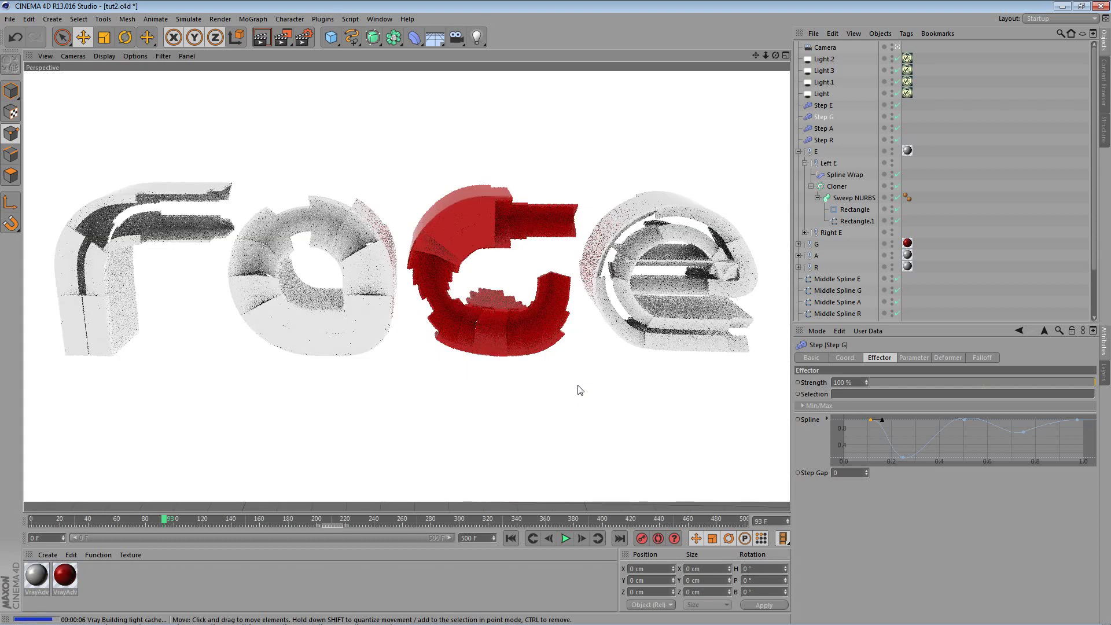
pyautogui.moveTo(431, 600)
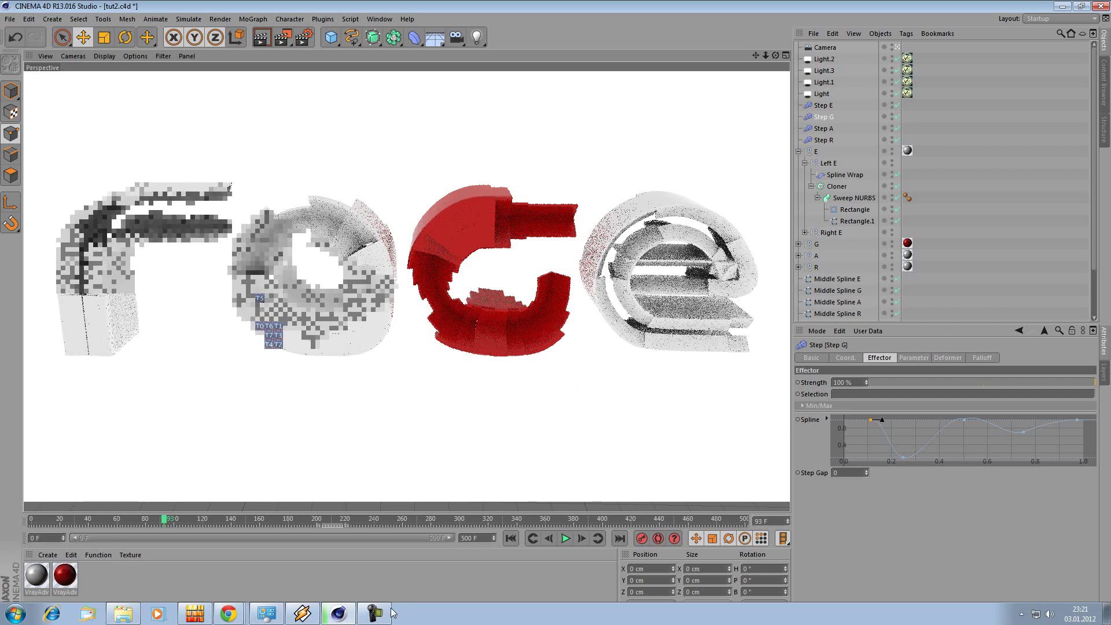
pyautogui.moveTo(377, 614)
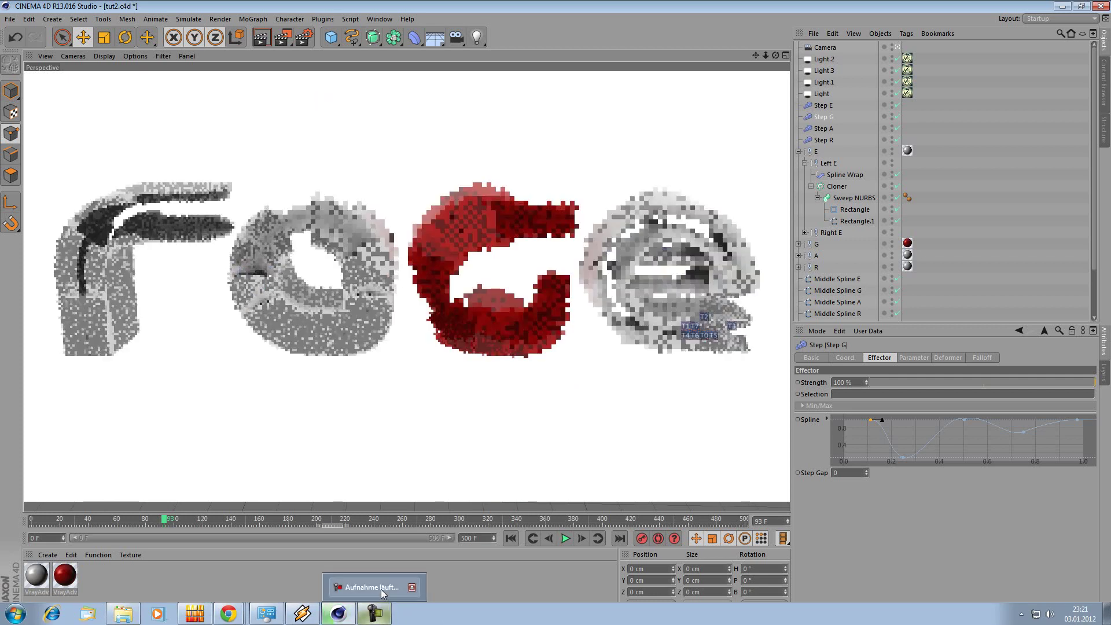
pyautogui.click(381, 590)
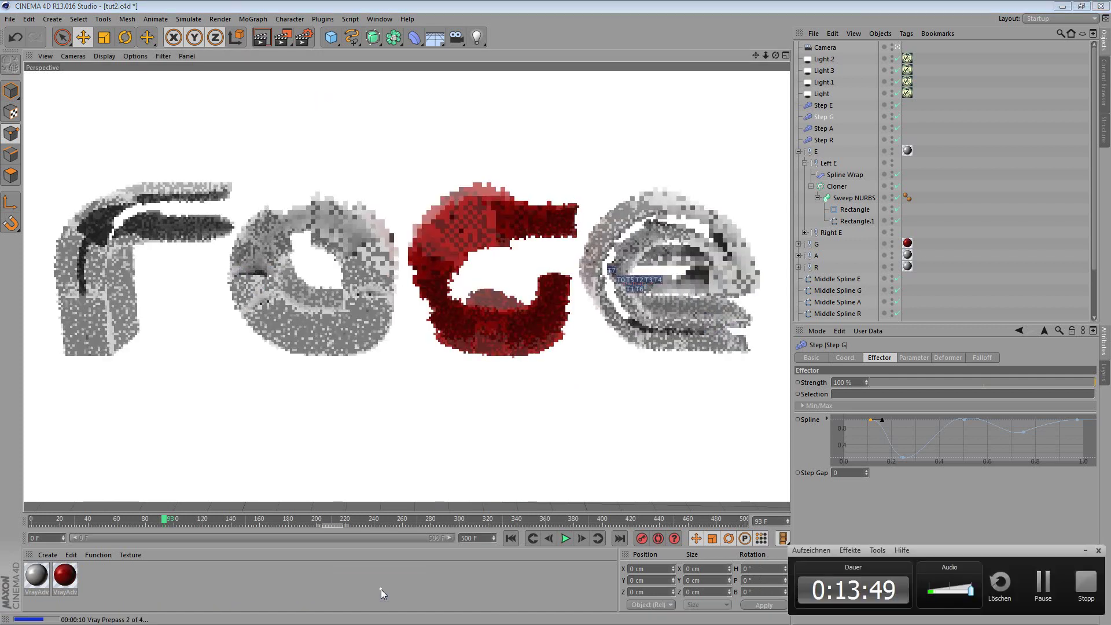
pyautogui.click(1092, 590)
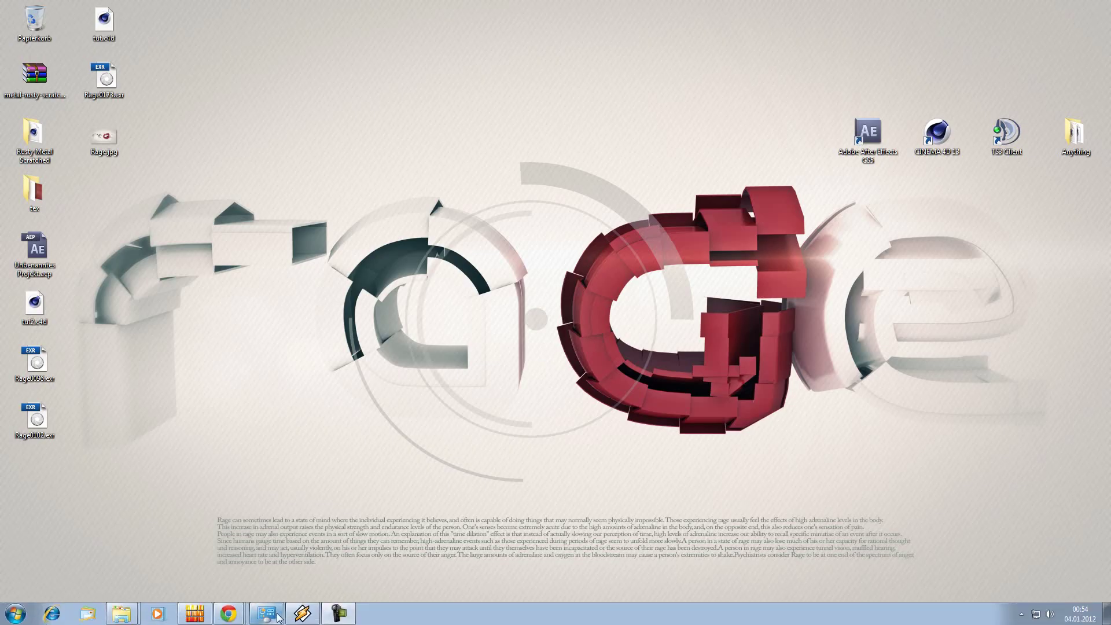
# - Launch CINEMA 4D and reopen the recent project tut2.c4d from the Desktop
pyautogui.doubleClick(938, 133)
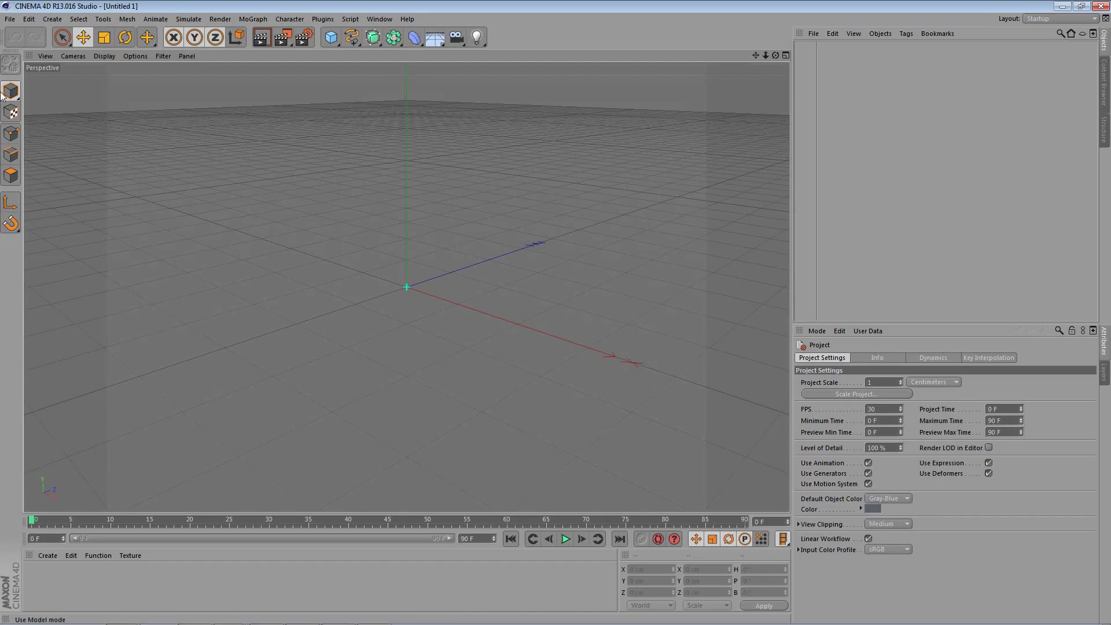
pyautogui.click(10, 18)
pyautogui.moveTo(46, 192)
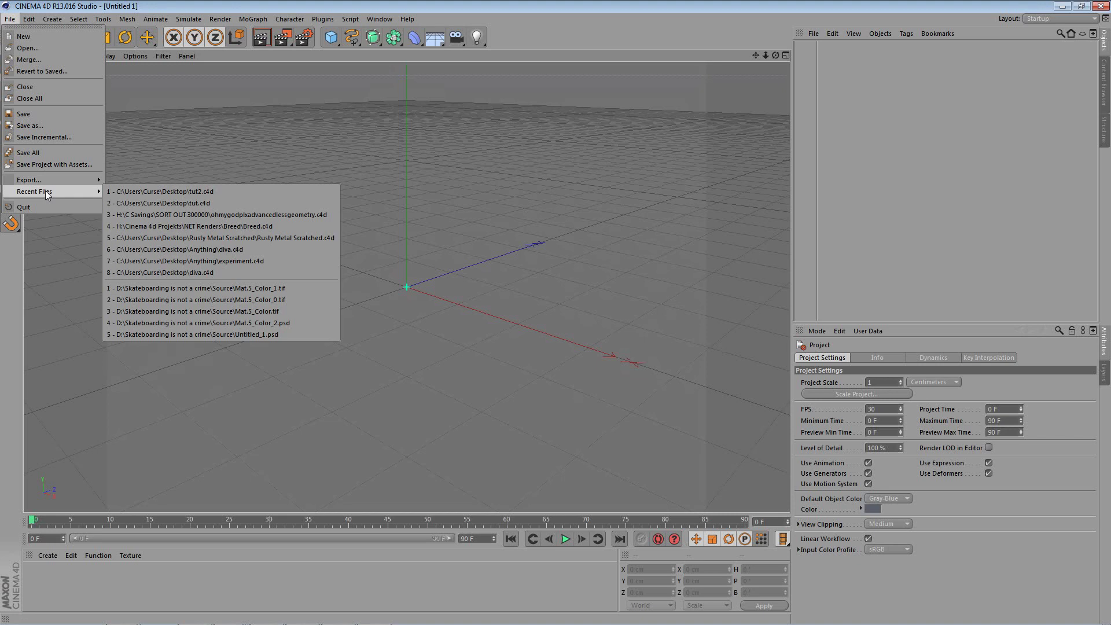
pyautogui.click(151, 192)
# - Scrub the animation from the start to about frame 98 and examine how the letters grow from different angles
pyautogui.keyDown('alt'); pyautogui.moveTo(403, 382); pyautogui.dragTo(363, 380); pyautogui.keyUp('alt')
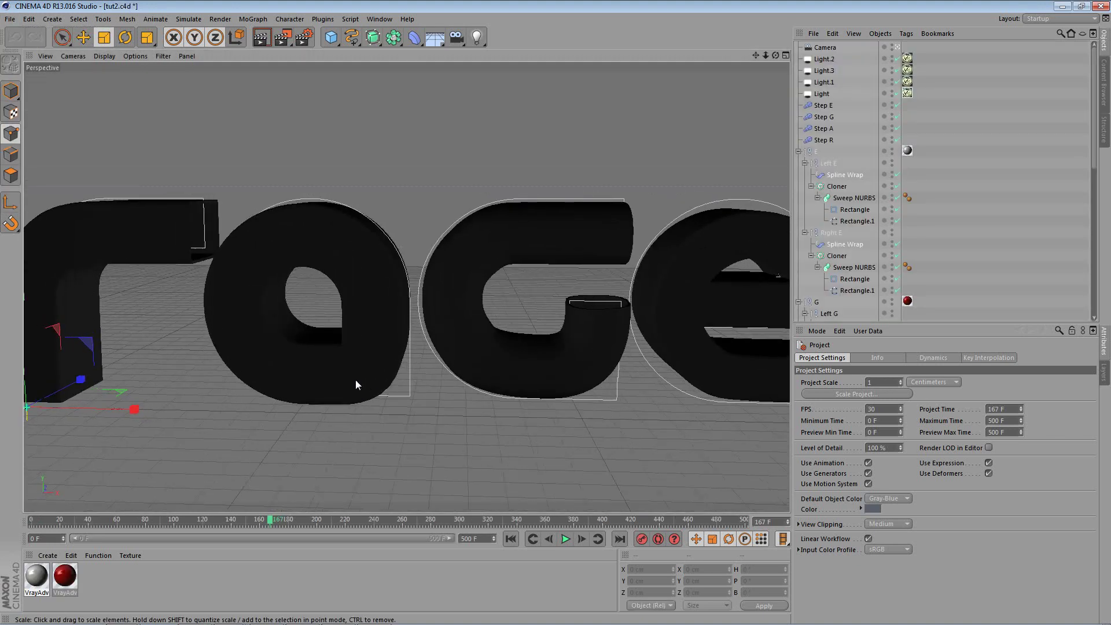
pyautogui.click(25, 519)
pyautogui.moveTo(25, 518); pyautogui.dragTo(172, 511)
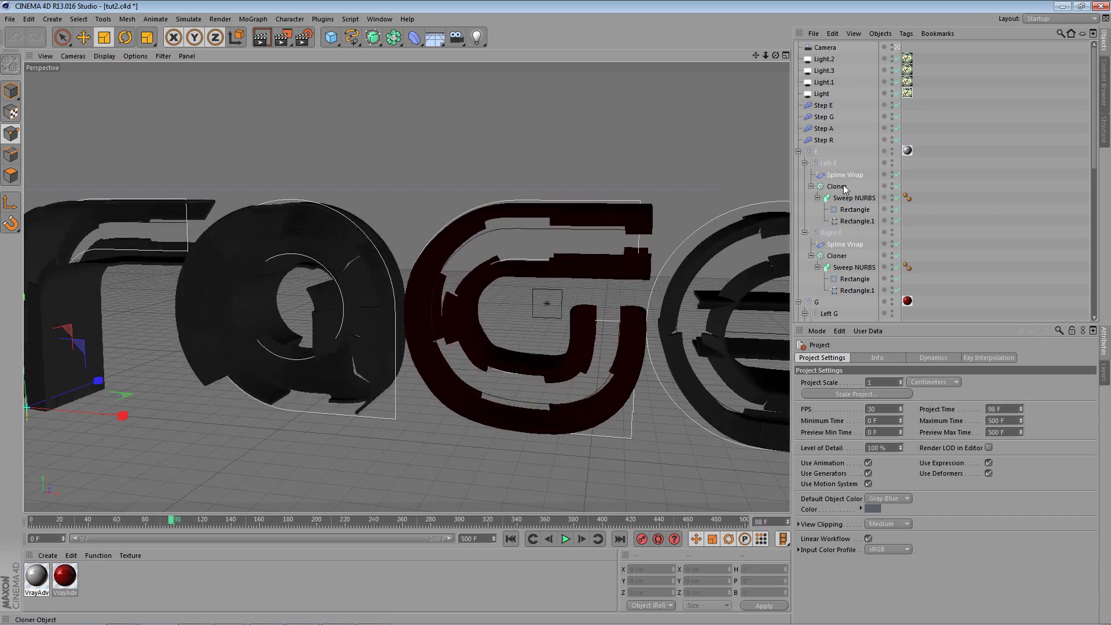
pyautogui.keyDown('alt'); pyautogui.moveTo(157, 255); pyautogui.dragTo(331, 269); pyautogui.keyUp('alt')
pyautogui.keyDown('alt'); pyautogui.moveTo(417, 257); pyautogui.dragTo(703, 207); pyautogui.keyUp('alt')
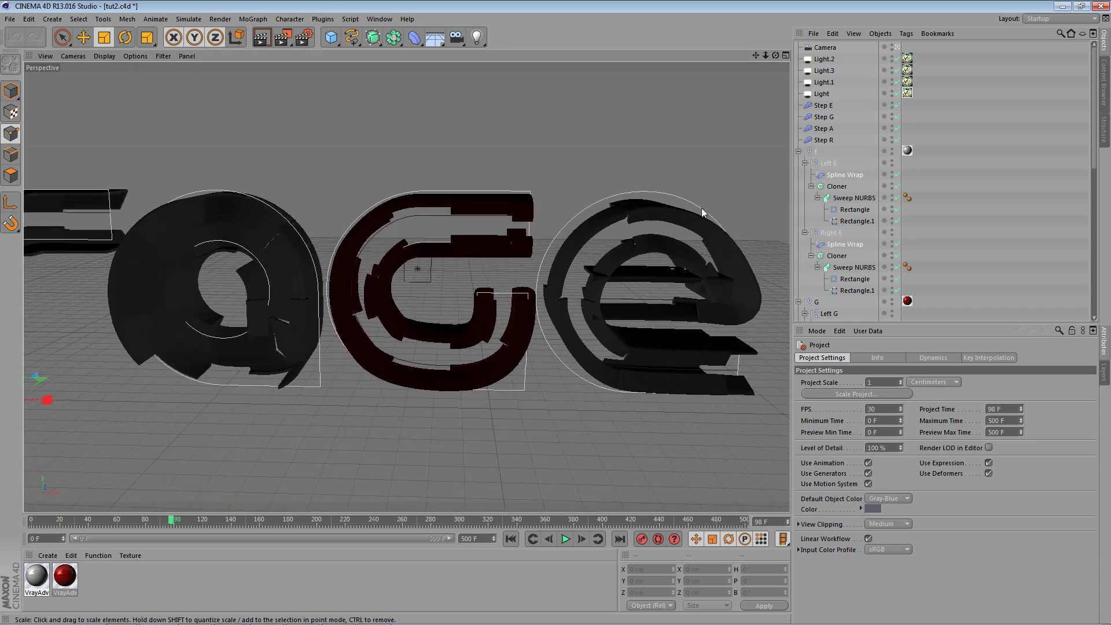
pyautogui.keyDown('alt'); pyautogui.moveTo(551, 269); pyautogui.dragTo(373, 213); pyautogui.keyUp('alt')
# - Set the axis of both Spline Wraps in the letter E to -Y, and return the animation to frame 0
pyautogui.click(851, 178)
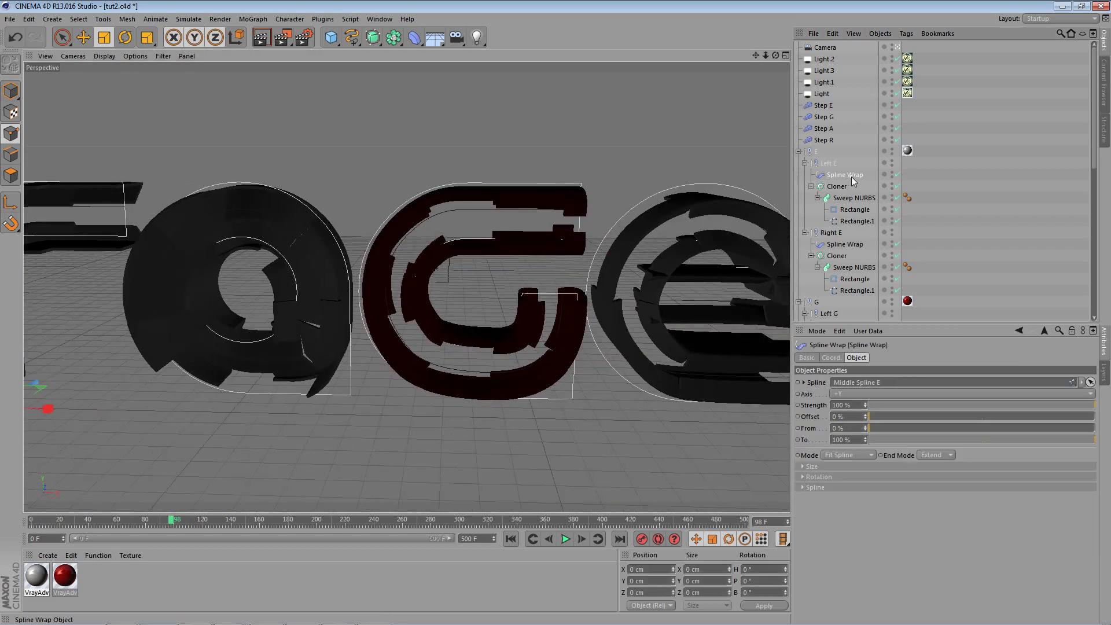
pyautogui.keyDown('ctrl'); pyautogui.click(845, 244); pyautogui.keyUp('ctrl')
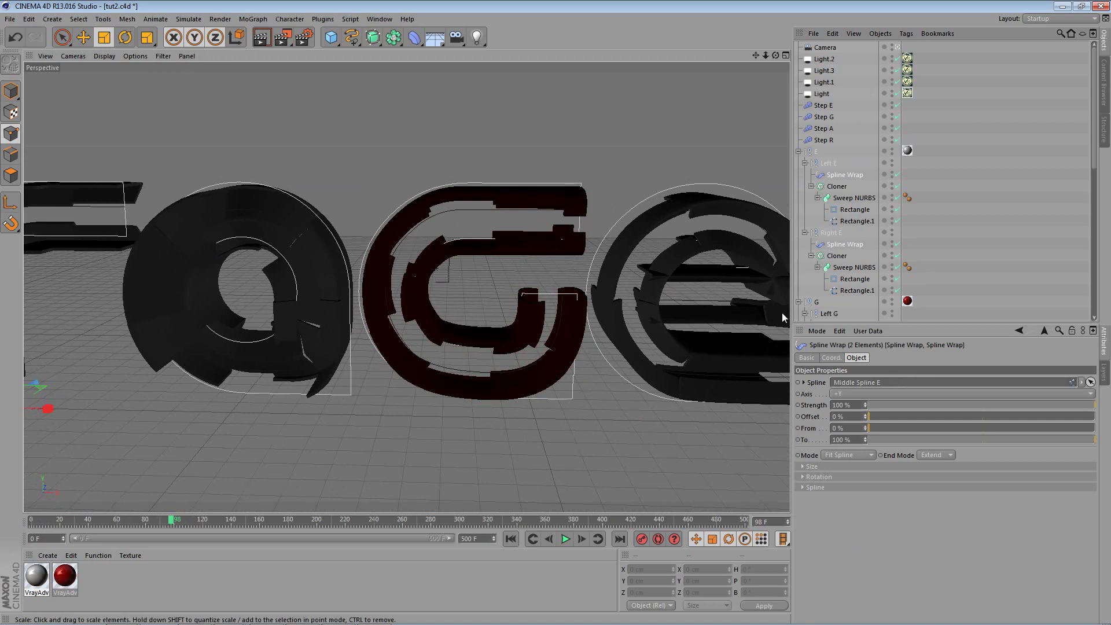
pyautogui.click(857, 394)
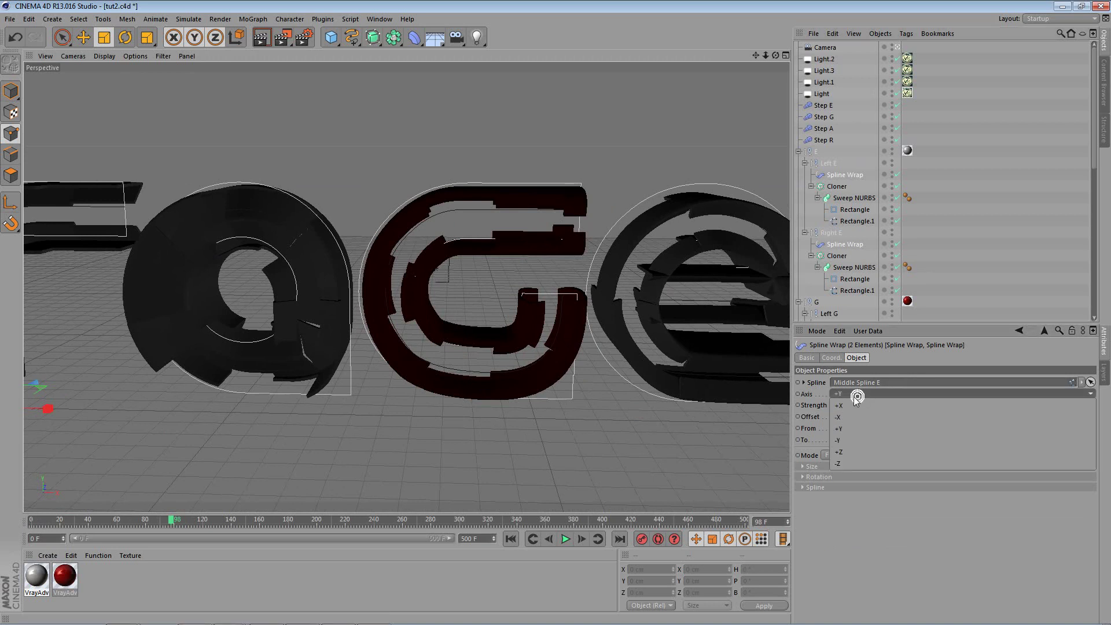
pyautogui.click(849, 442)
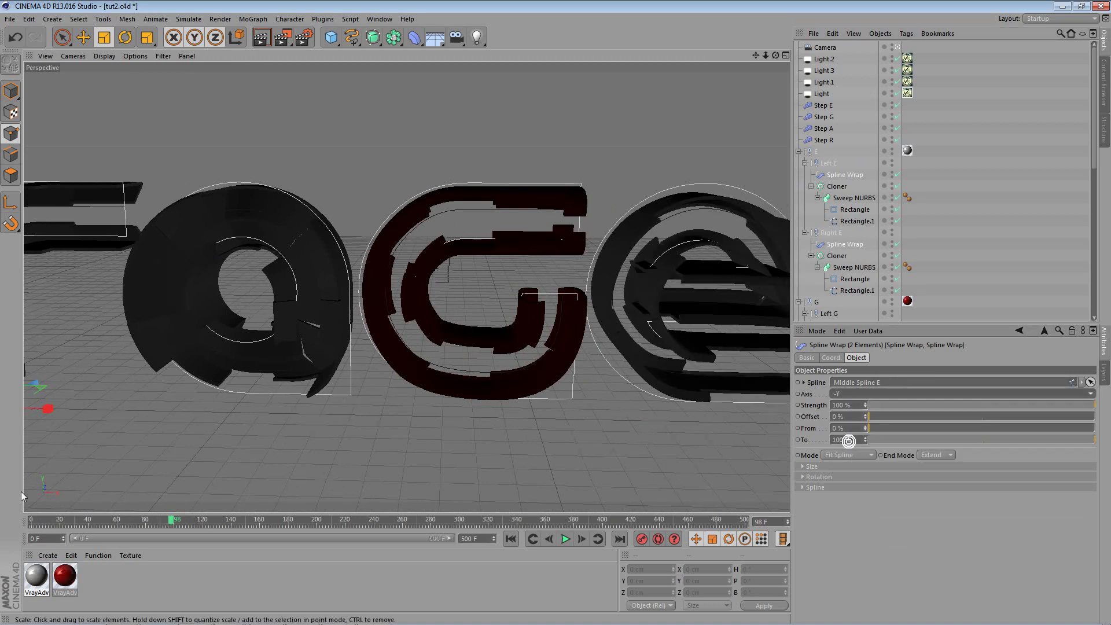
pyautogui.click(24, 524)
pyautogui.moveTo(24, 524)
pyautogui.mouseDown()
pyautogui.moveTo(289, 530)
pyautogui.moveTo(33, 541)
pyautogui.mouseUp()
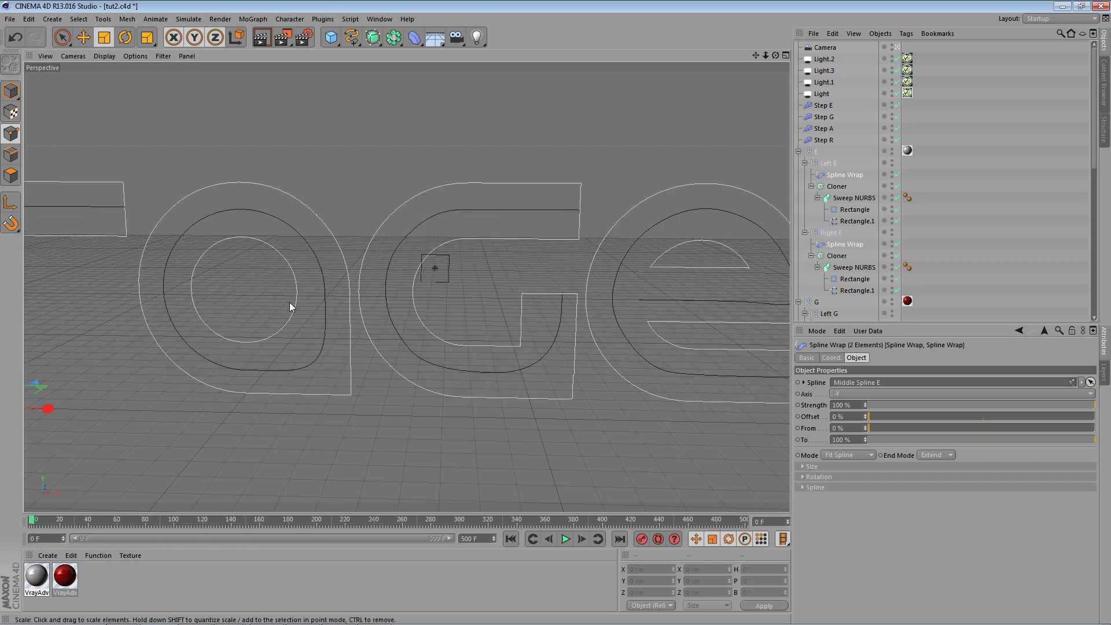
# - Quit CINEMA 4D with the changes to tut2.c4d saved, and launch Adobe After Effects CS5
pyautogui.click(1101, 5)
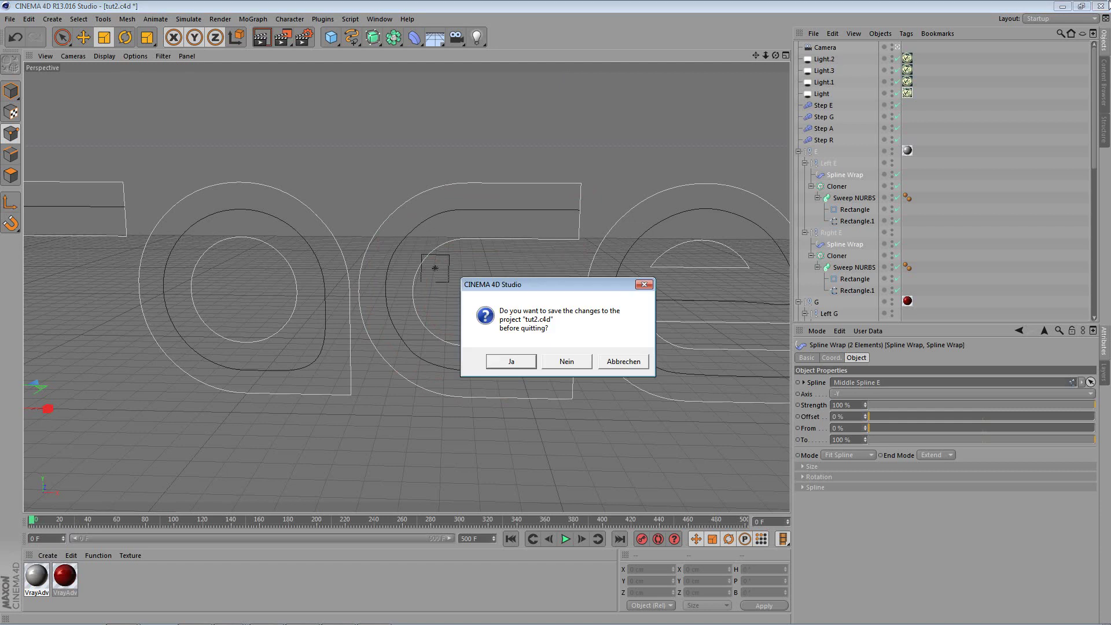
pyautogui.click(511, 362)
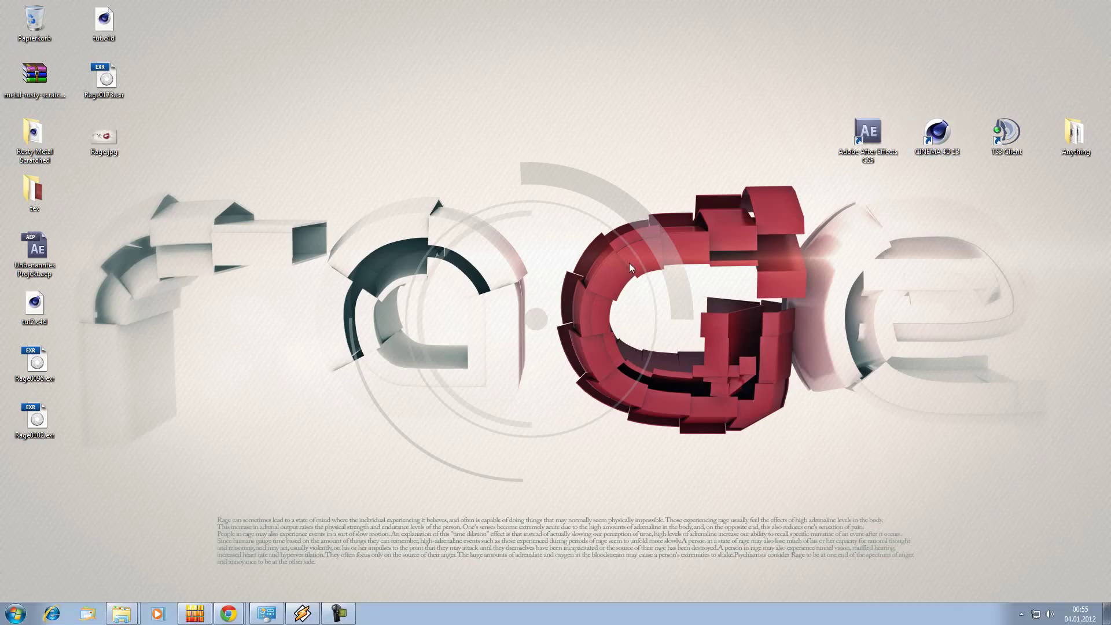
pyautogui.doubleClick(877, 137)
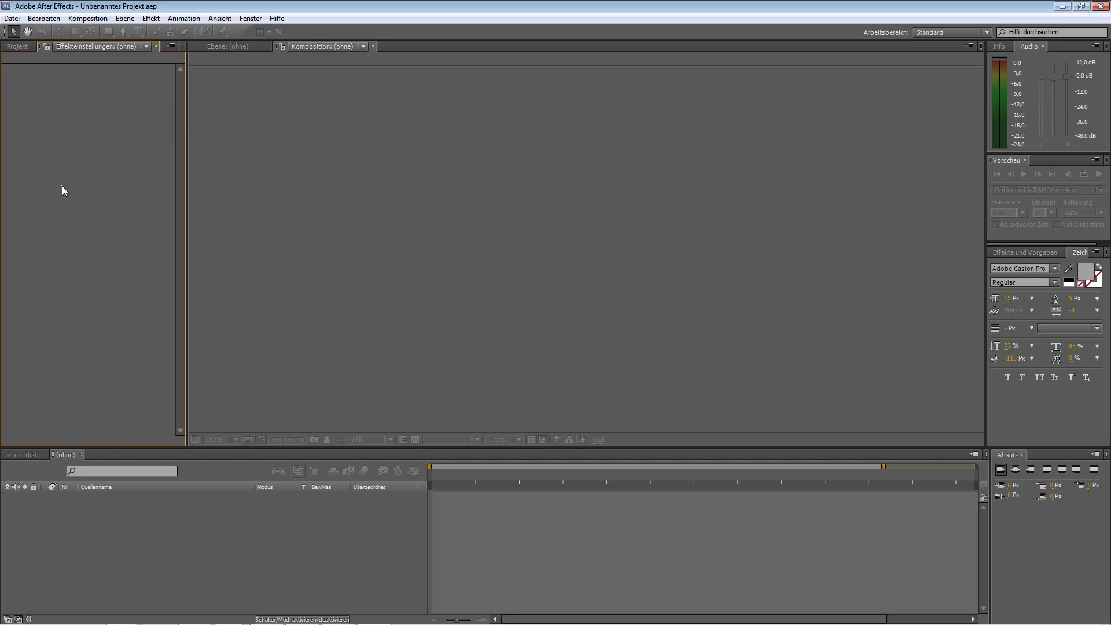
# - Import the rendered image Rage0102.exr from the Desktop into the project
pyautogui.click(17, 45)
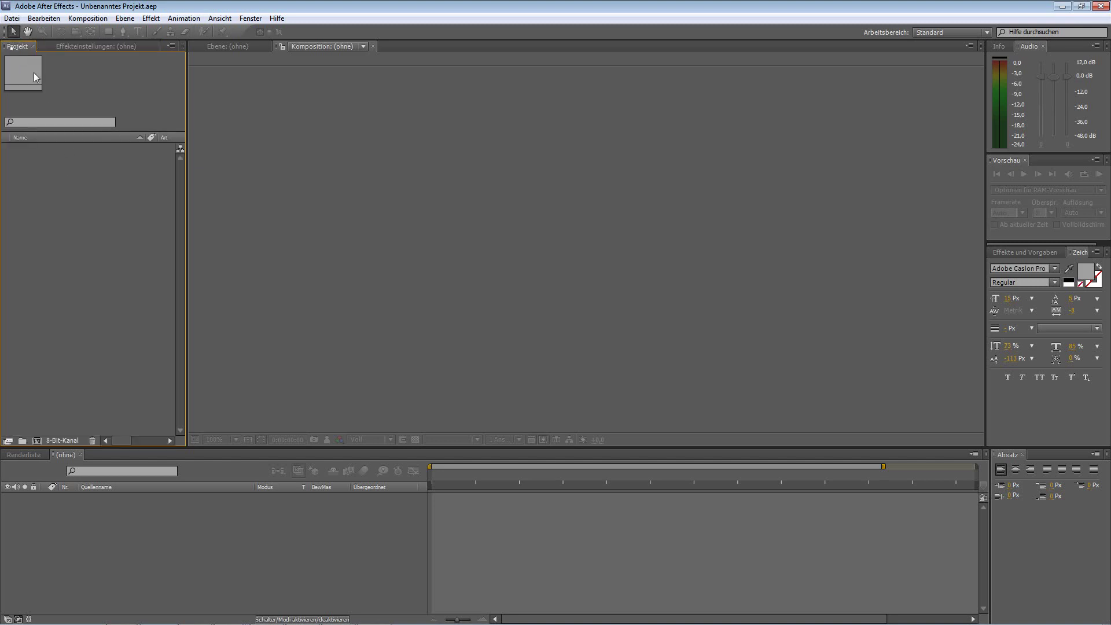
pyautogui.doubleClick(75, 158)
pyautogui.scroll(-6, 225, 188)
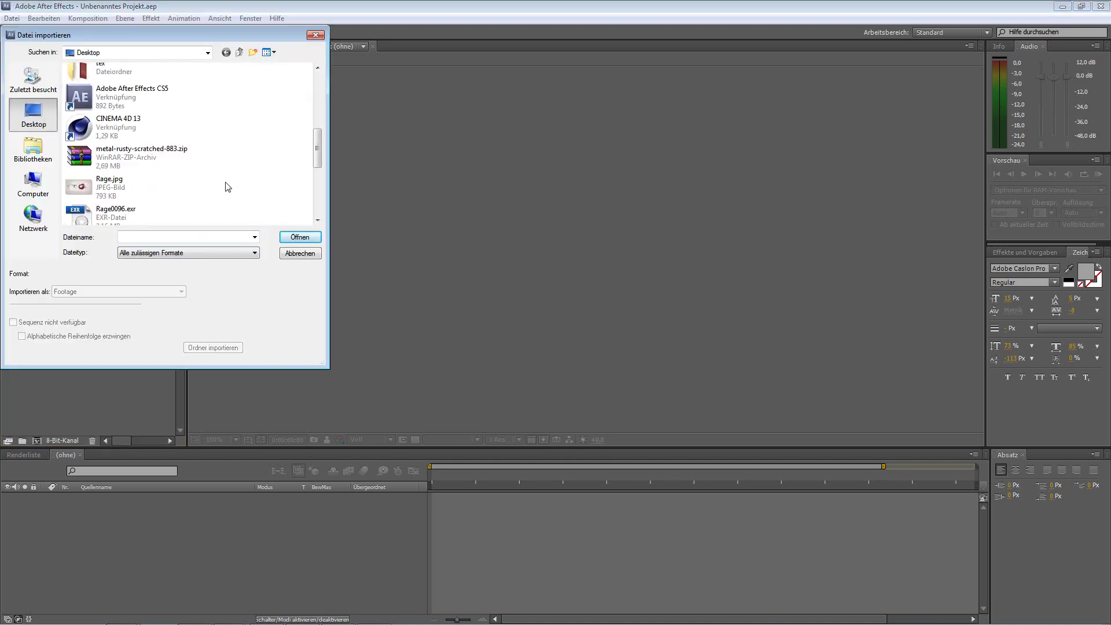
pyautogui.click(145, 117)
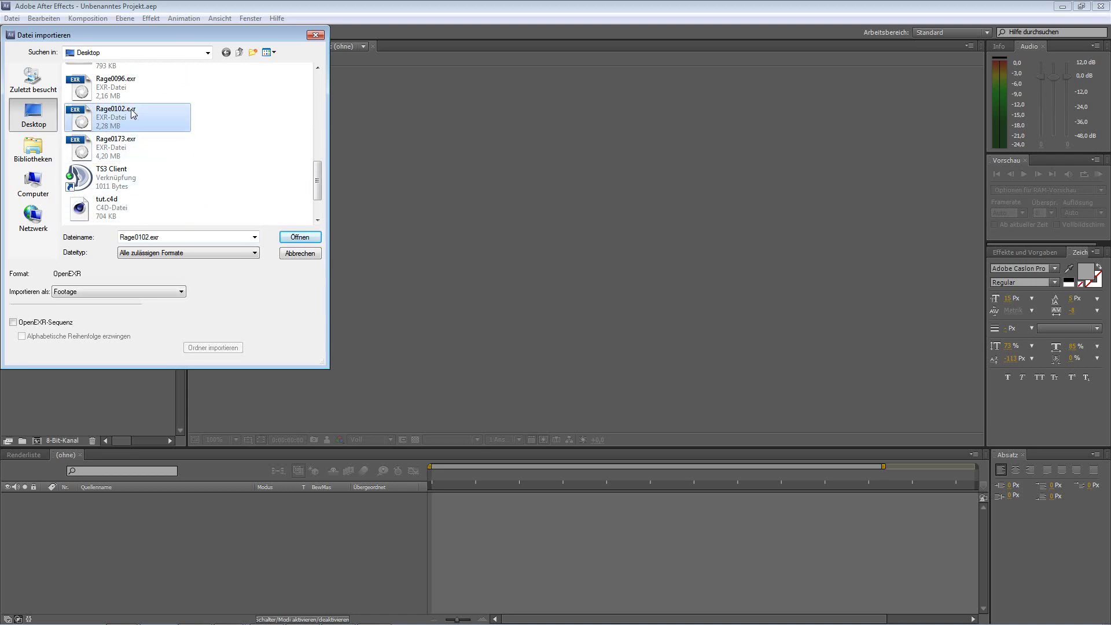
pyautogui.click(309, 237)
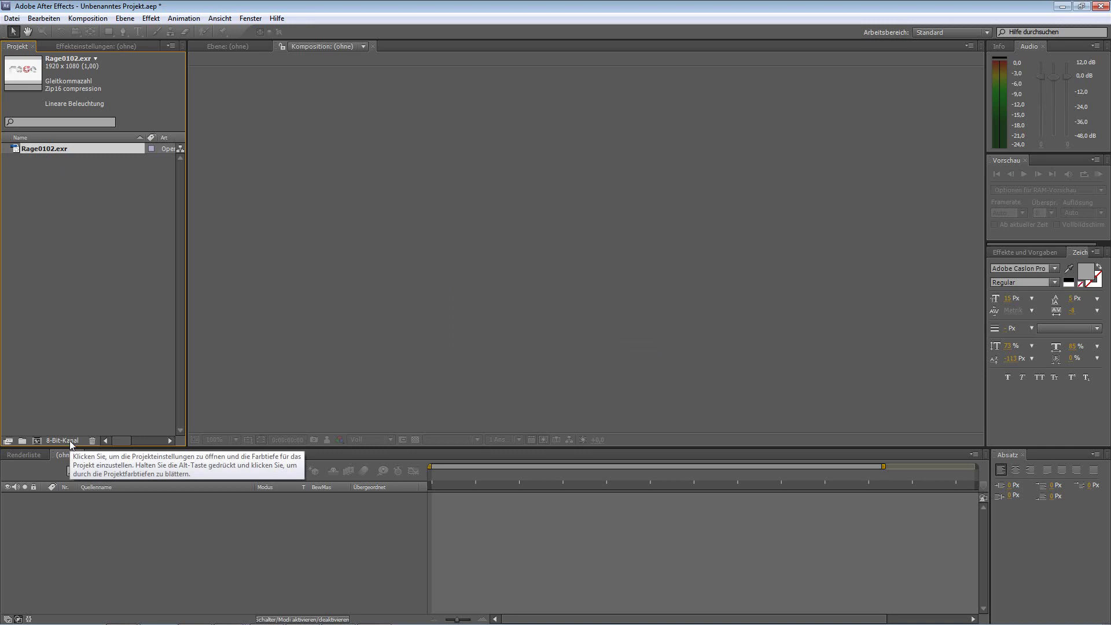
# - Set the project's colour depth to 32 bits per channel (float)
pyautogui.click(70, 444)
pyautogui.click(322, 7)
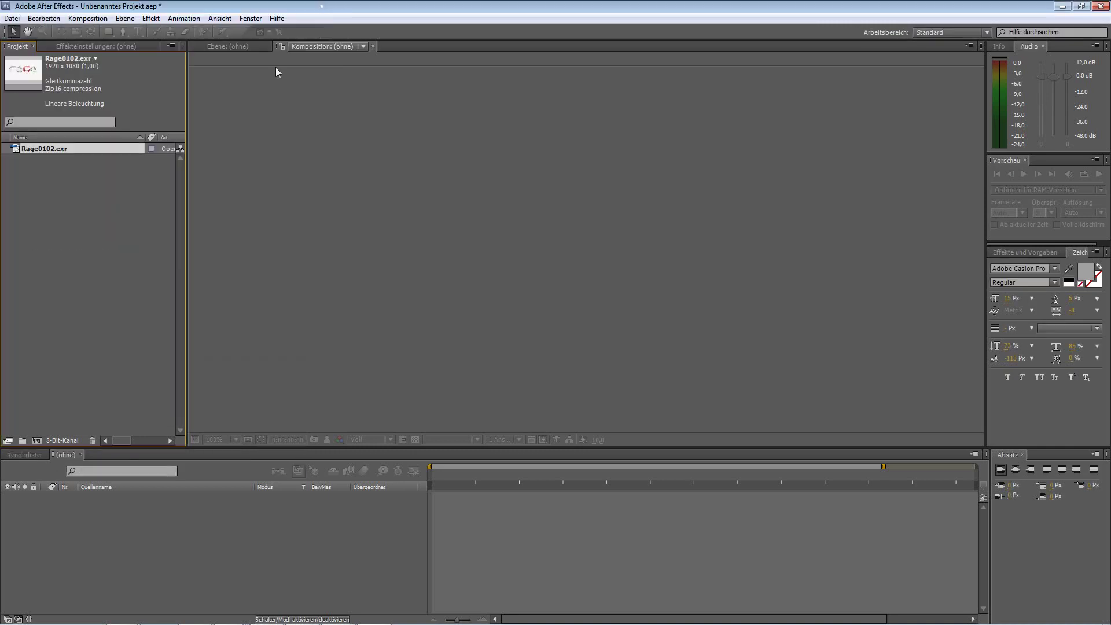
pyautogui.click(58, 441)
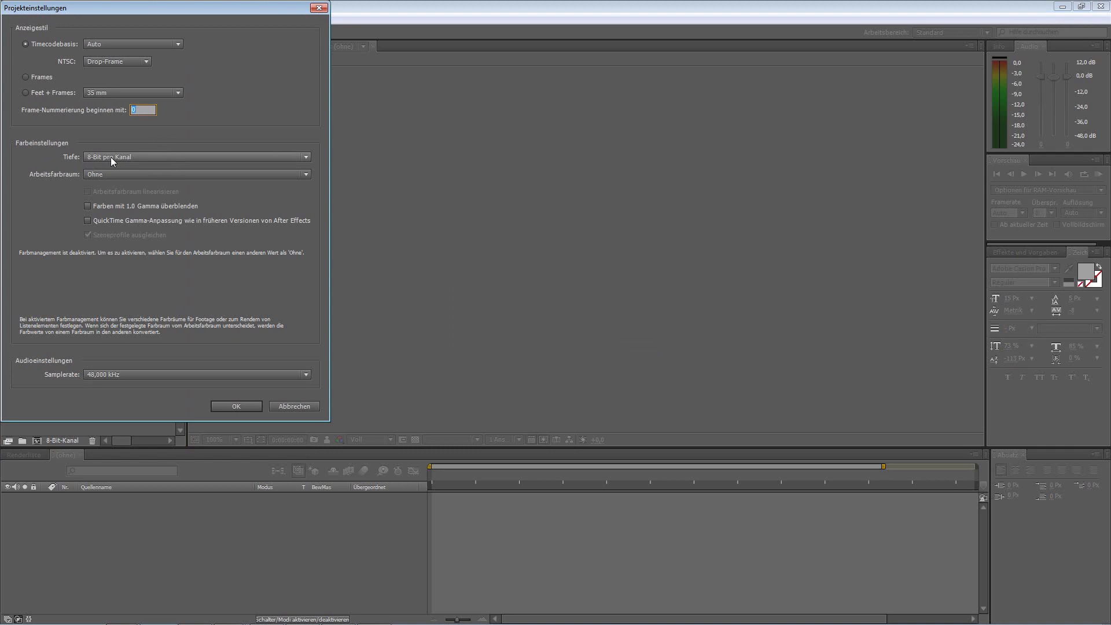
pyautogui.click(165, 164)
pyautogui.click(139, 196)
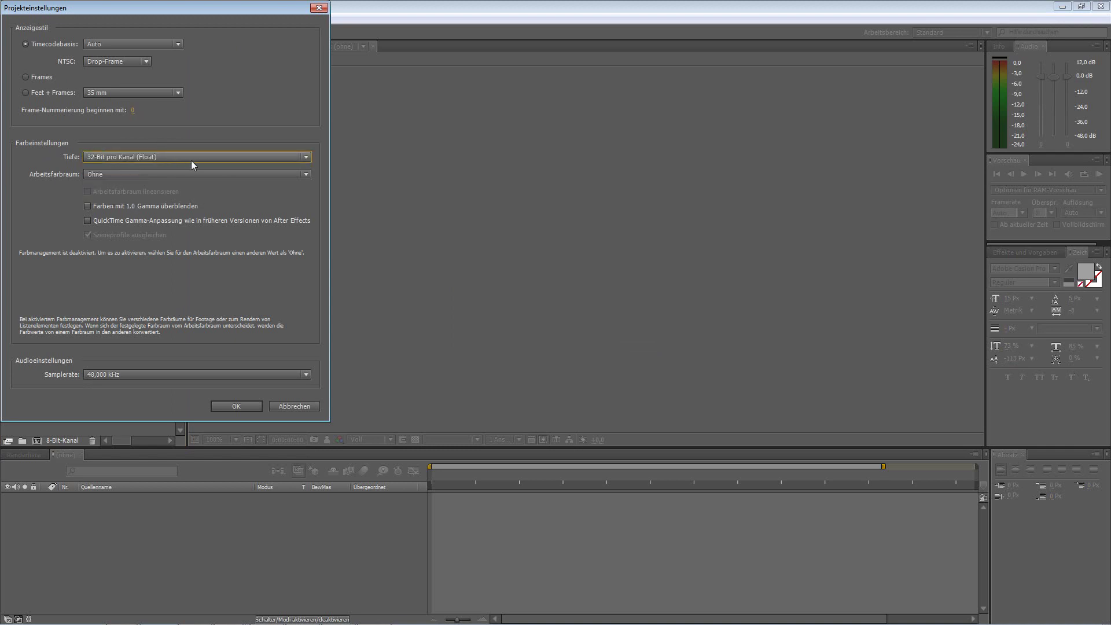
pyautogui.click(237, 406)
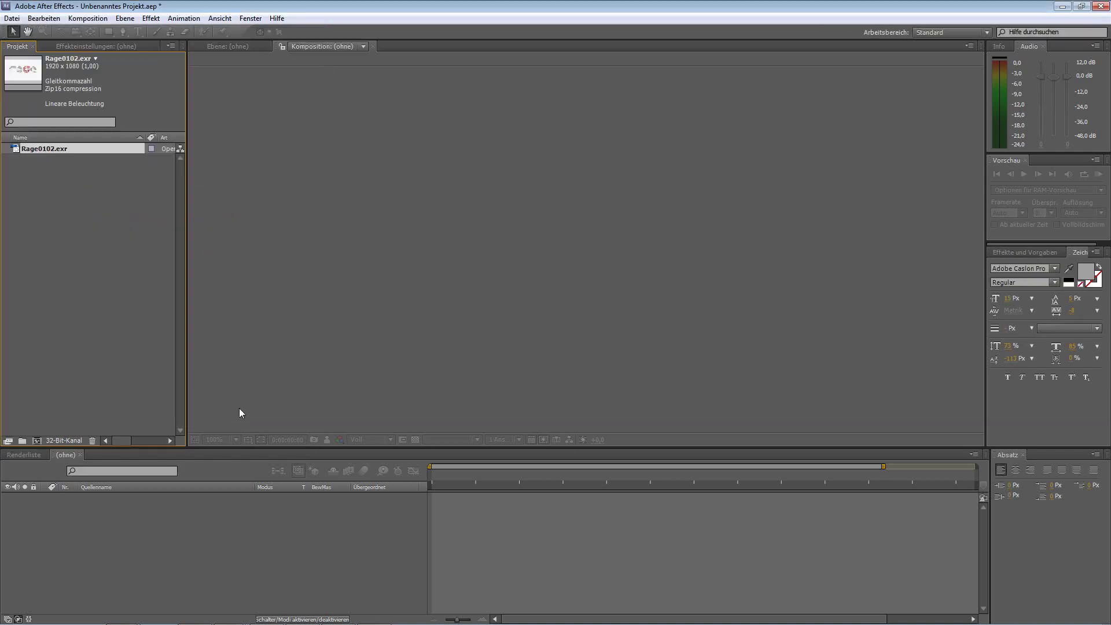
# - Create a composition from the Rage0102.exr footage
pyautogui.moveTo(40, 152); pyautogui.dragTo(36, 442)
pyautogui.scroll(-1, 532, 304)
pyautogui.scroll(1, 555, 314)
pyautogui.scroll(-1, 574, 307)
pyautogui.scroll(1, 543, 305)
# - Apply the Kurven colour correction to the Rage0102.exr layer and bend the RGB curve's midpoint slightly downward to darken the midtones
pyautogui.click(125, 18)
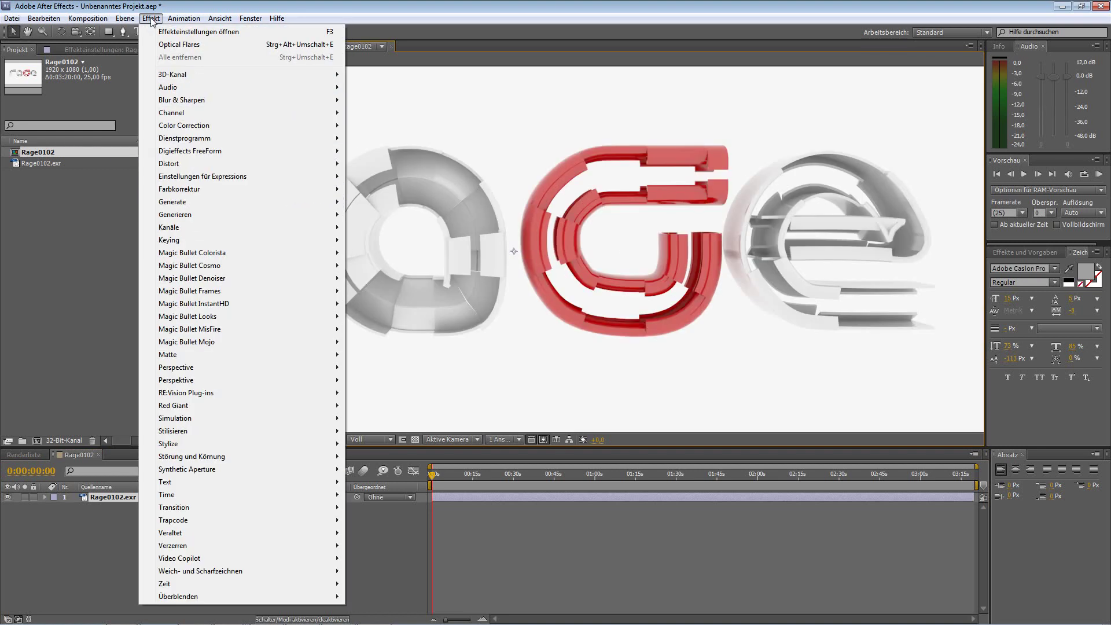
pyautogui.moveTo(151, 18)
pyautogui.moveTo(242, 190)
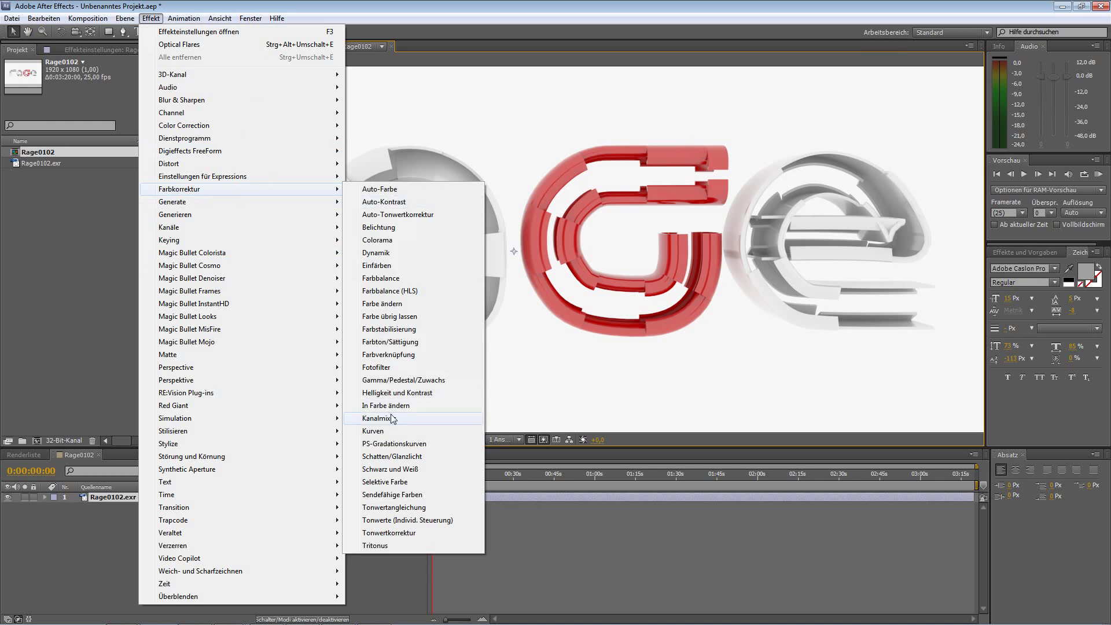
pyautogui.click(422, 430)
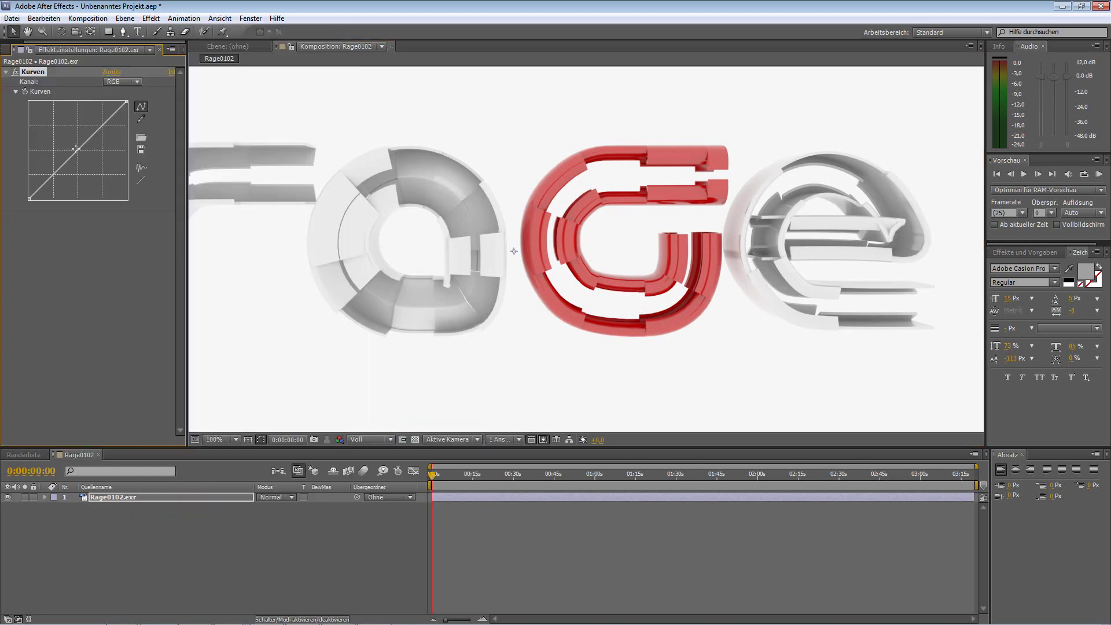
pyautogui.moveTo(78, 150); pyautogui.dragTo(91, 155)
pyautogui.scroll(-2, 543, 357)
pyautogui.scroll(2, 544, 356)
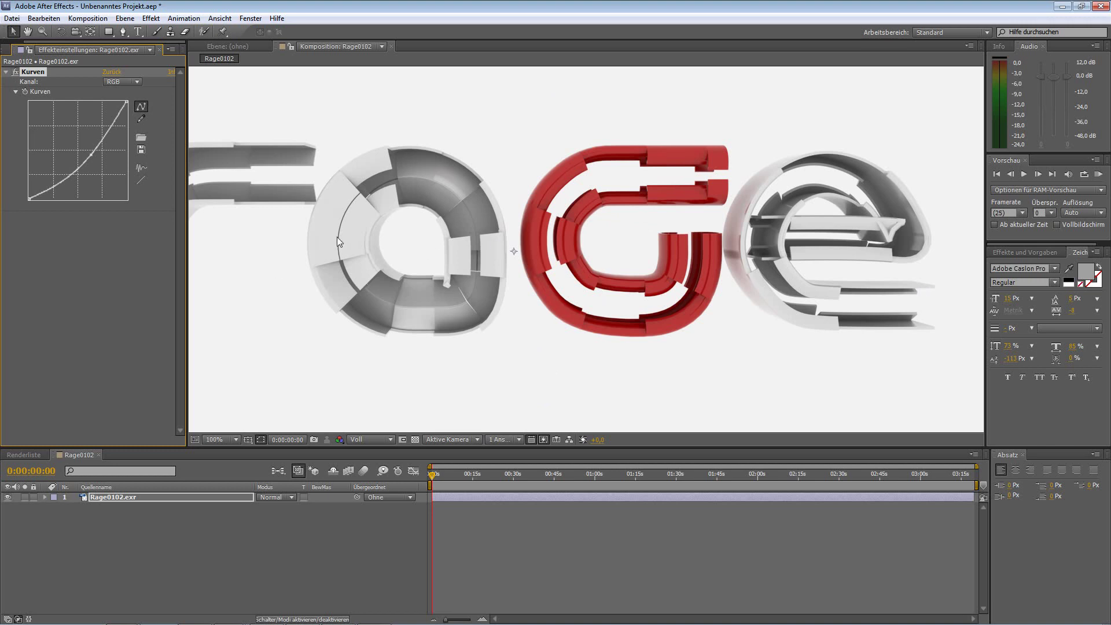
pyautogui.click(7, 72)
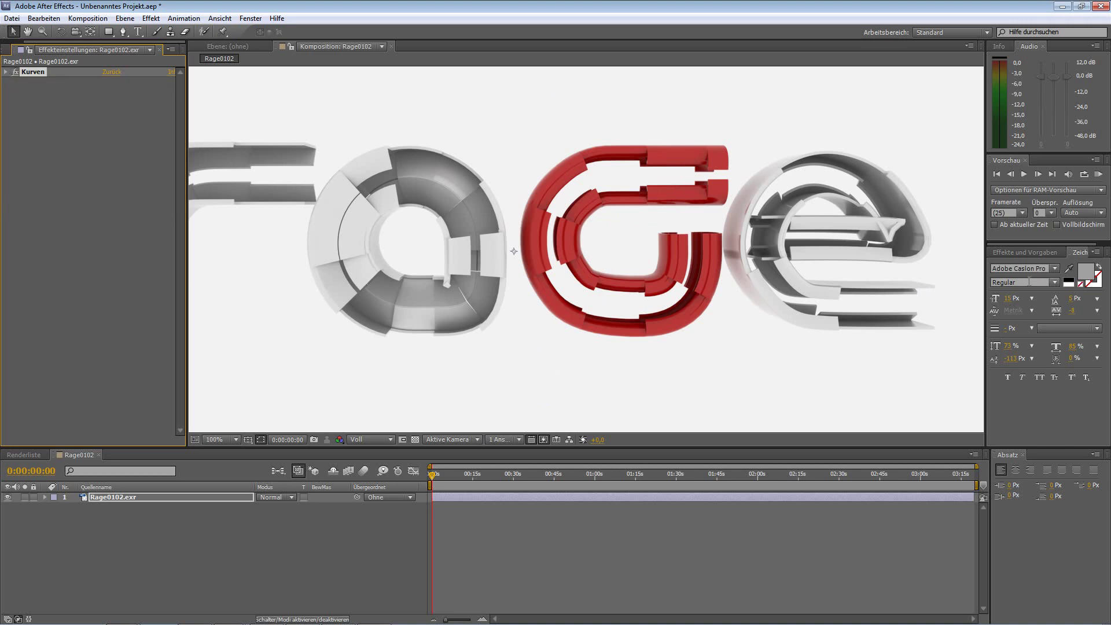
# - Find the Jalousien transition effect by searching for "jalousi", and apply it to the Rage0102.exr layer
pyautogui.click(1030, 251)
pyautogui.write('jalousin')
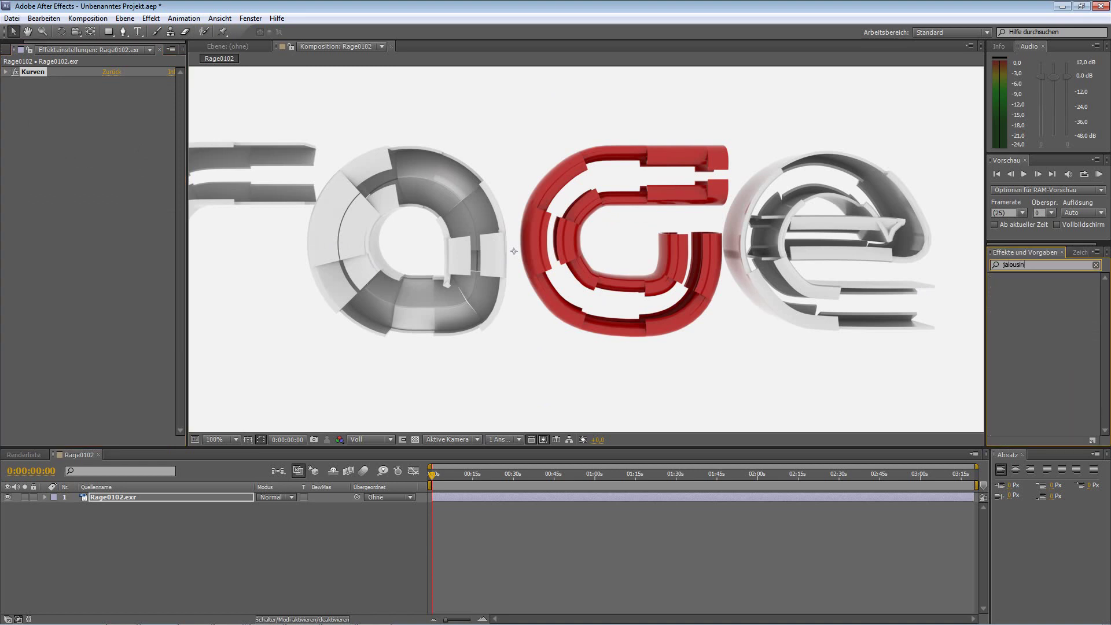
pyautogui.press('BackSpace')
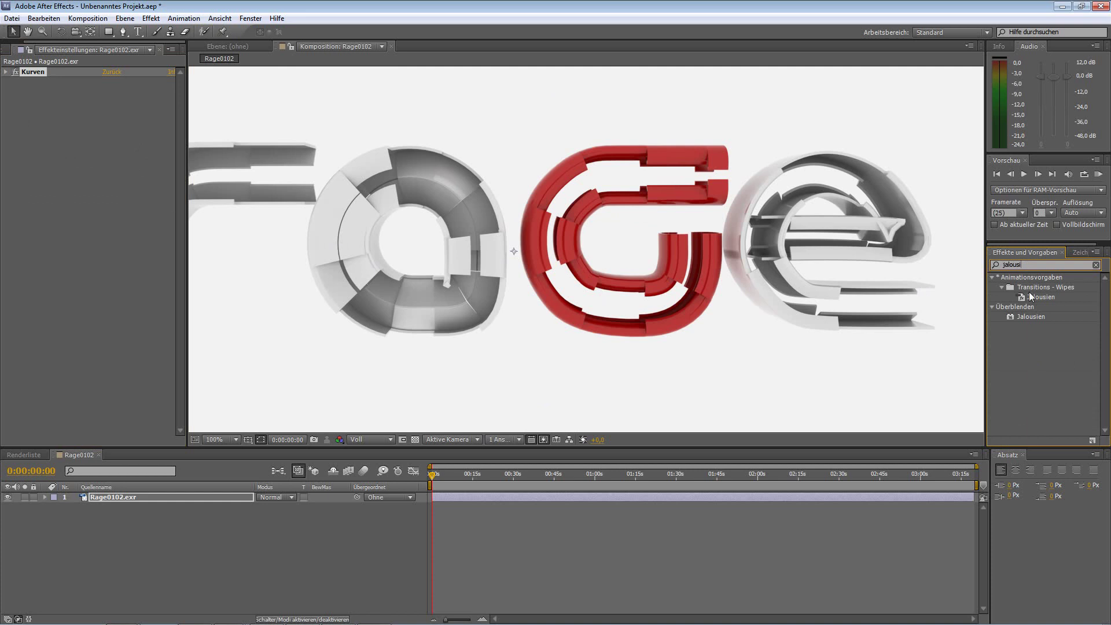
pyautogui.moveTo(1040, 318); pyautogui.dragTo(119, 500)
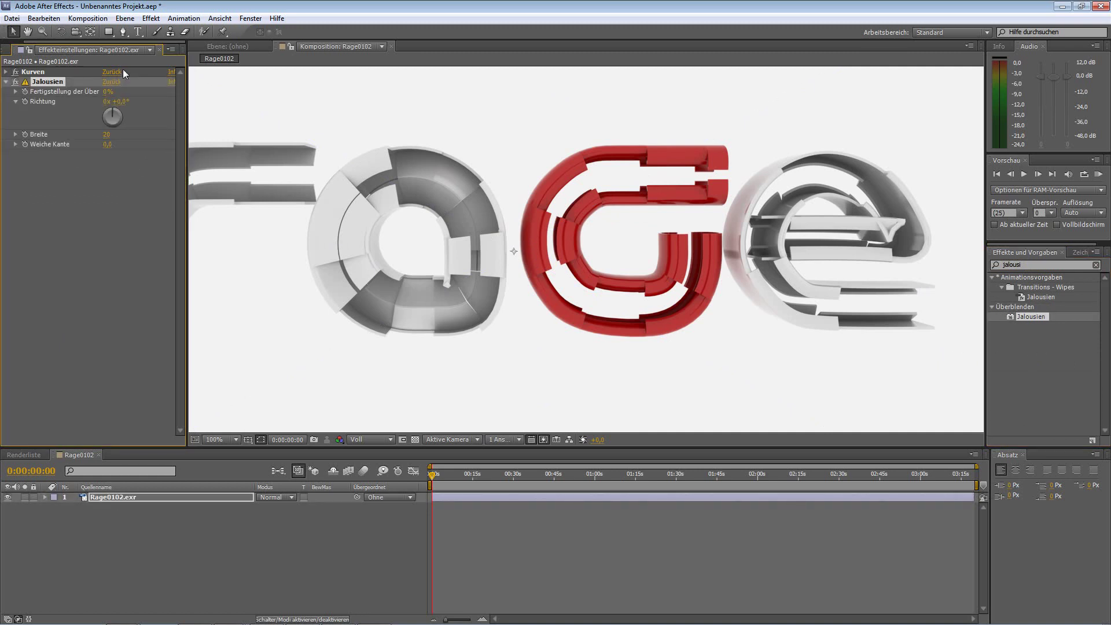
# - Set the Jalousien effect's completion to 3%, its direction to -31° and its width to 6
pyautogui.moveTo(107, 93); pyautogui.dragTo(109, 96)
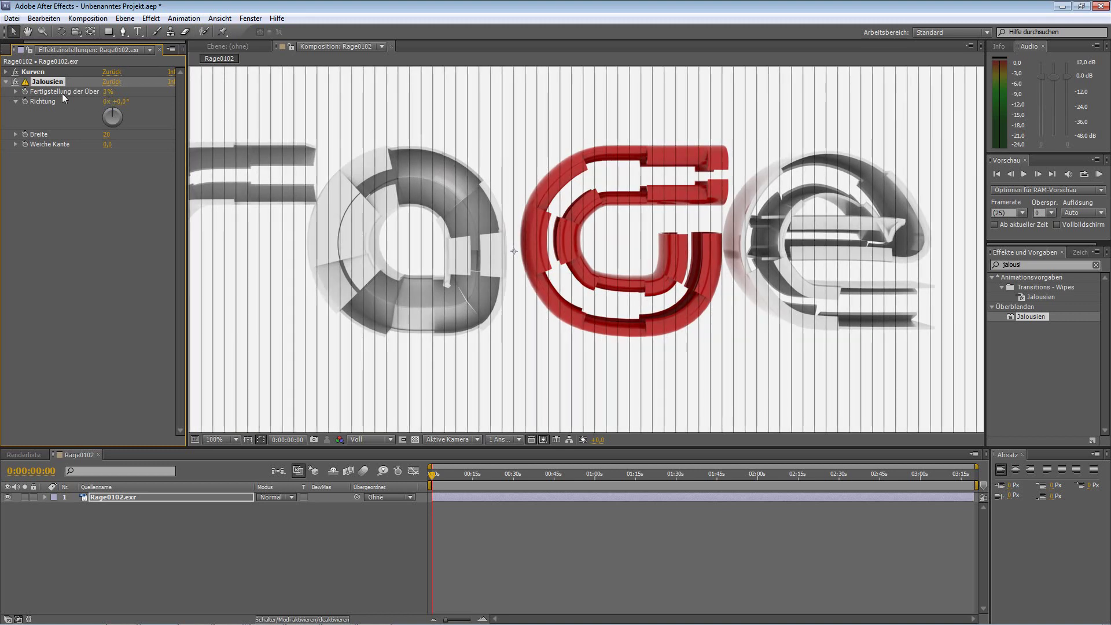
pyautogui.moveTo(120, 102)
pyautogui.mouseDown()
pyautogui.moveTo(154, 110)
pyautogui.moveTo(113, 113)
pyautogui.mouseUp()
pyautogui.click(106, 134)
pyautogui.write('6')
pyautogui.press('Return')
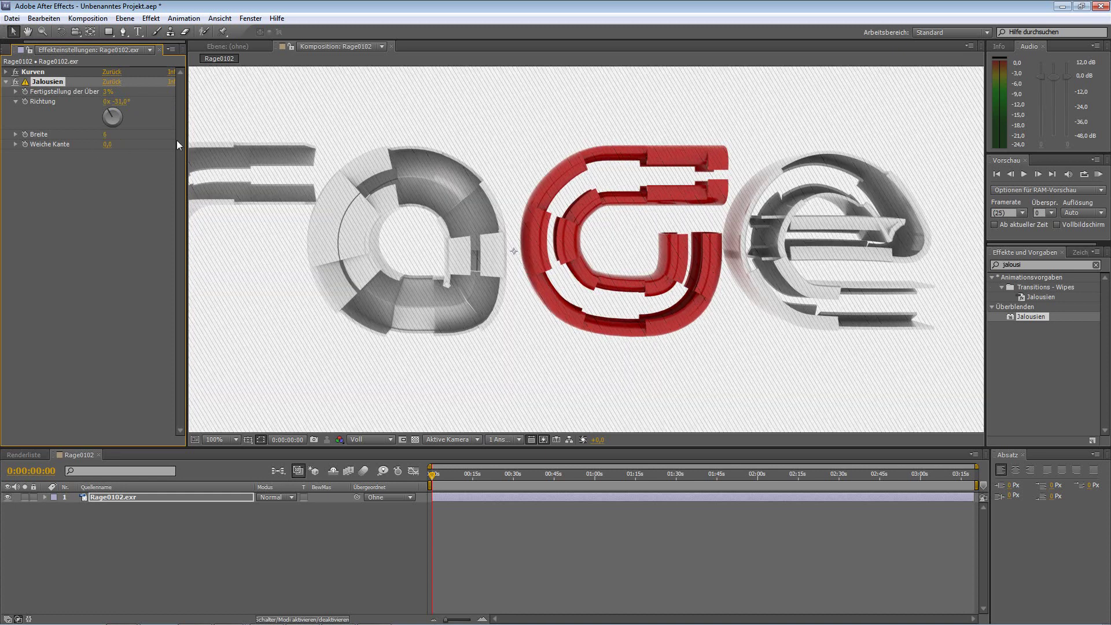
# - Soften the Jalousien stripes with a soft edge of 3.0 and widen them to 8
pyautogui.moveTo(111, 146); pyautogui.dragTo(117, 148)
pyautogui.moveTo(107, 134); pyautogui.dragTo(108, 134)
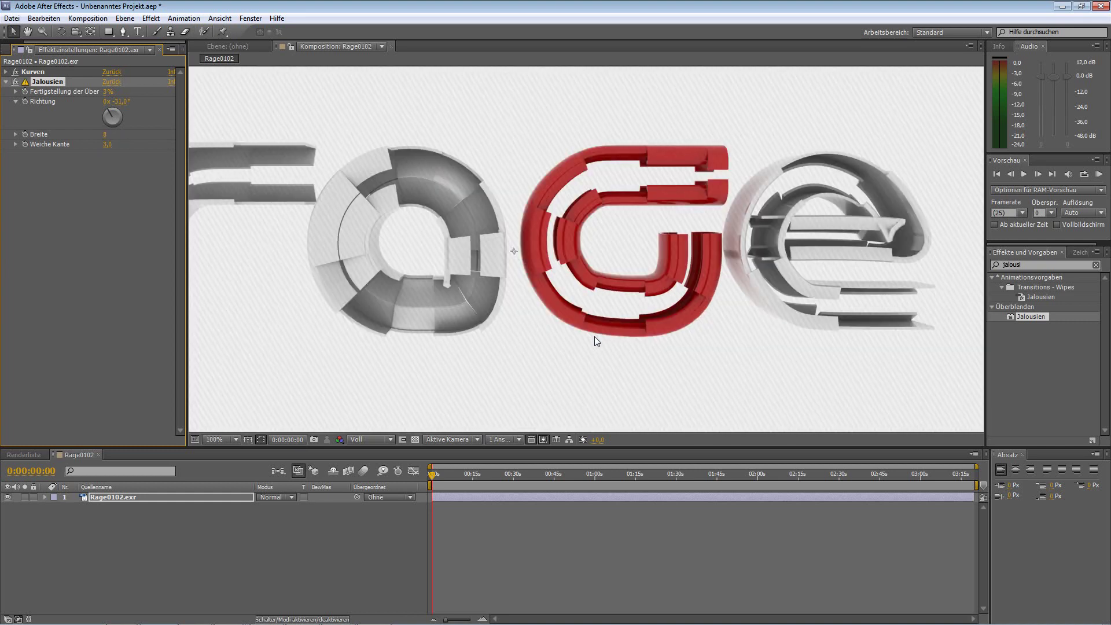
pyautogui.click(6, 82)
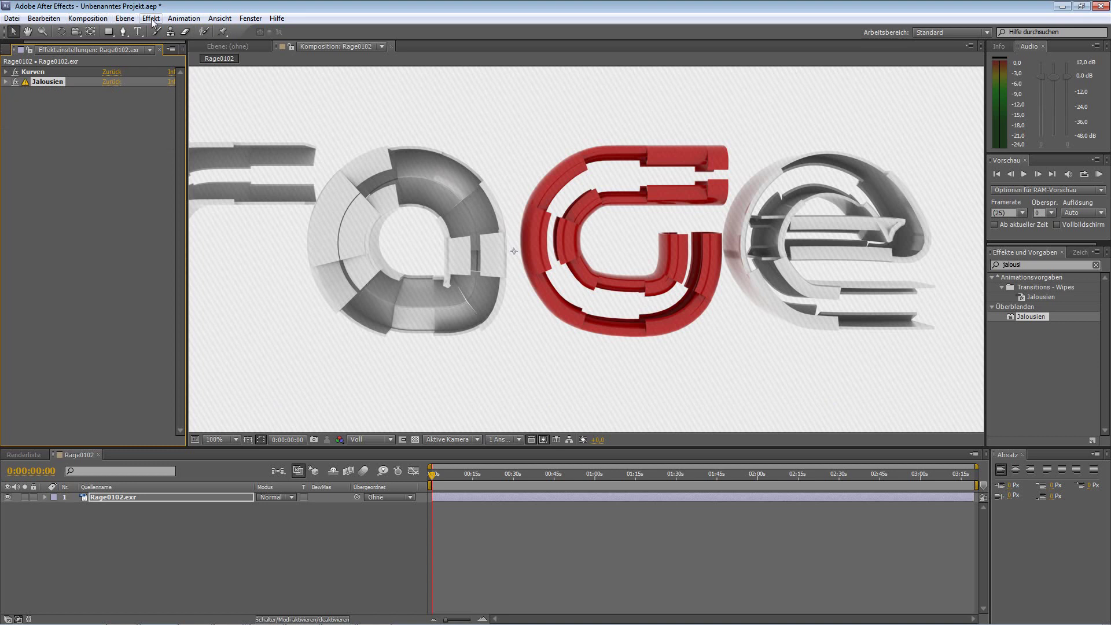
# - Add Video Copilot's Optical Flares to the layer, rendered Over Original, and place the flare between the upper parts of the G and E
pyautogui.click(151, 19)
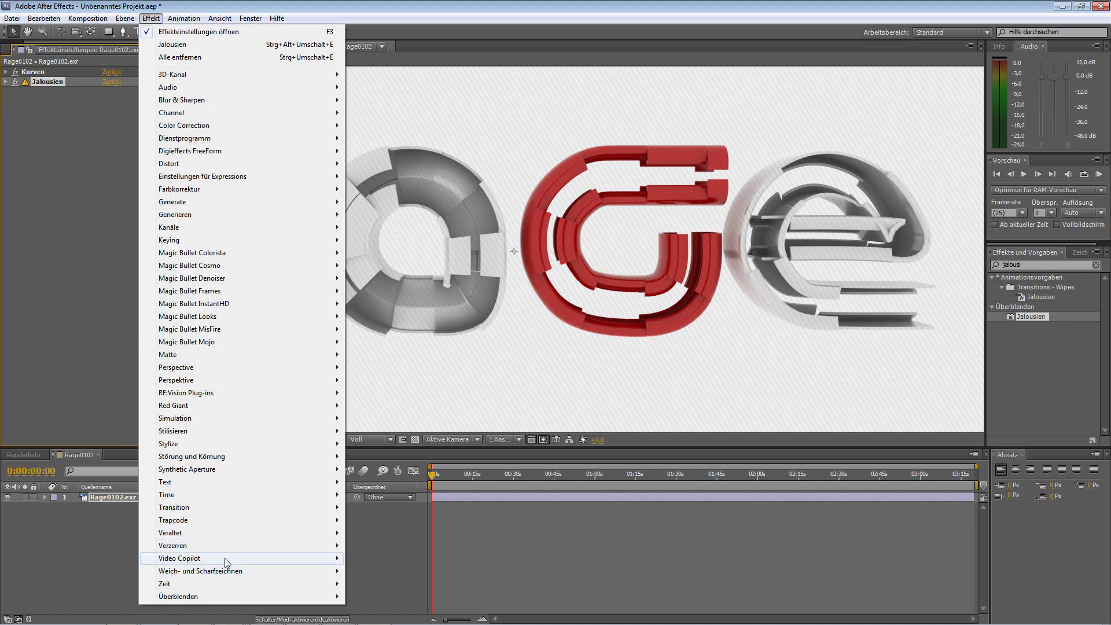
pyautogui.moveTo(225, 558)
pyautogui.click(403, 559)
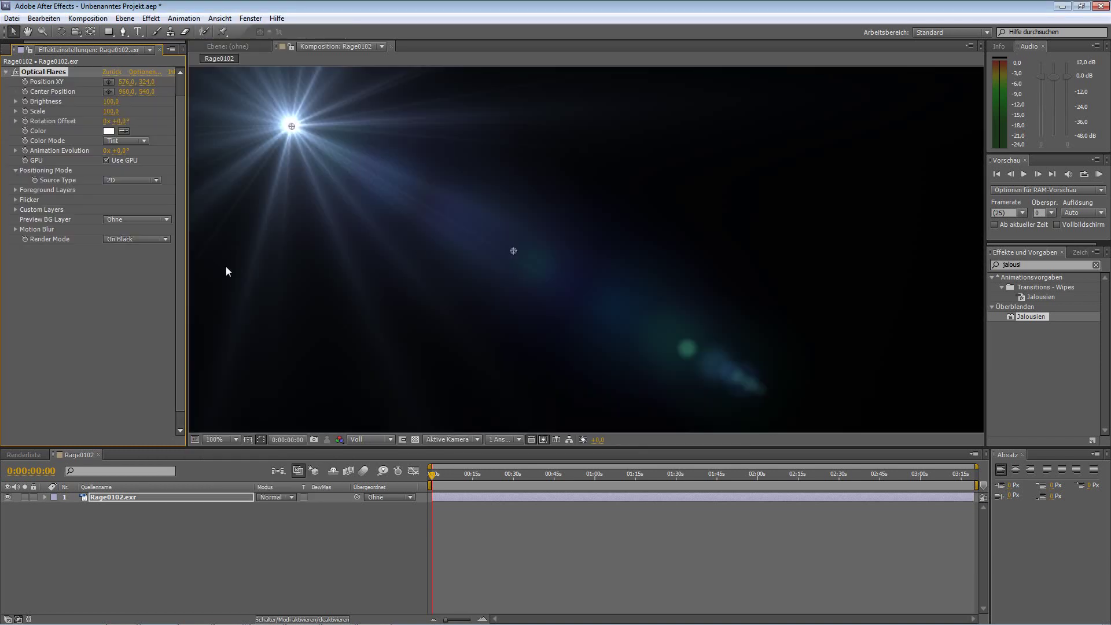
pyautogui.click(137, 239)
pyautogui.click(133, 277)
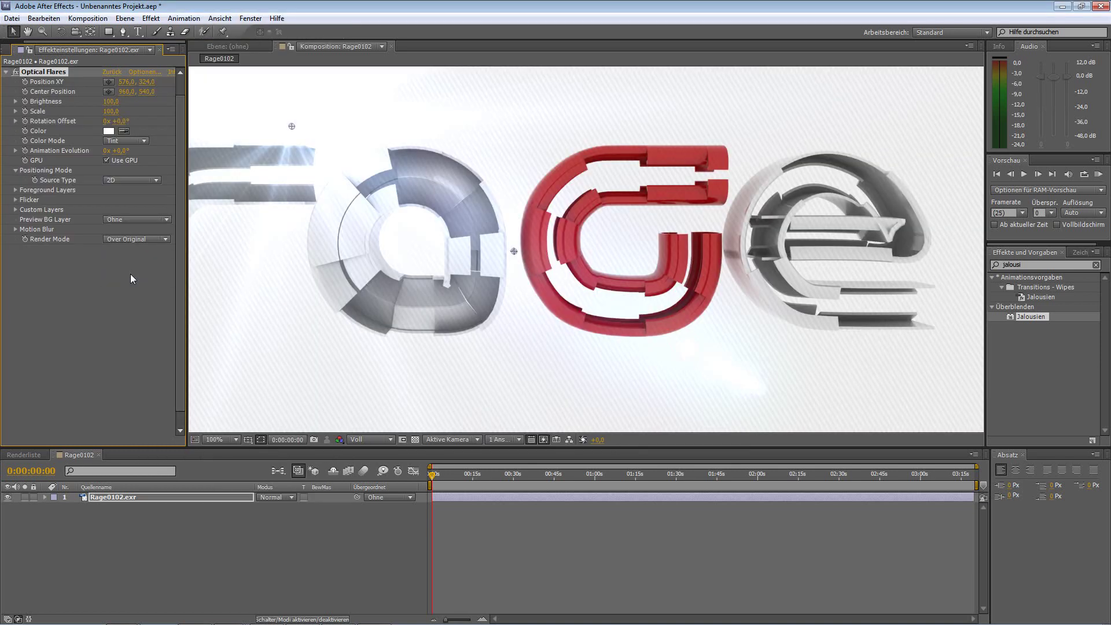
pyautogui.moveTo(294, 129); pyautogui.dragTo(789, 175)
# - Open the Optical Flares options and examine the flare presets in the Light and Natural Flares folders
pyautogui.click(147, 72)
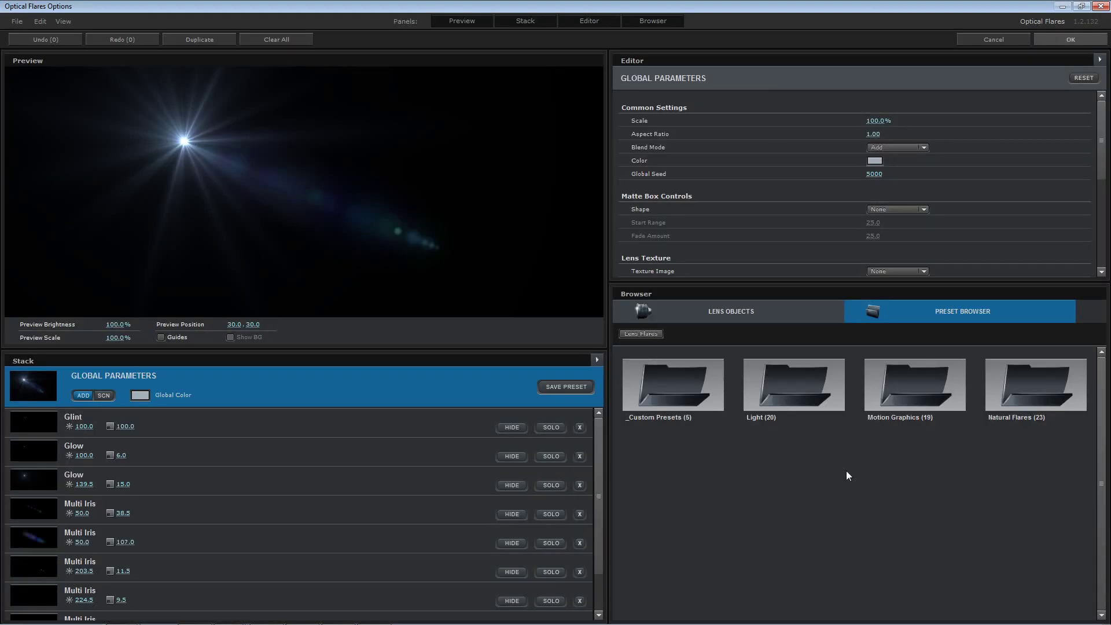
pyautogui.doubleClick(766, 391)
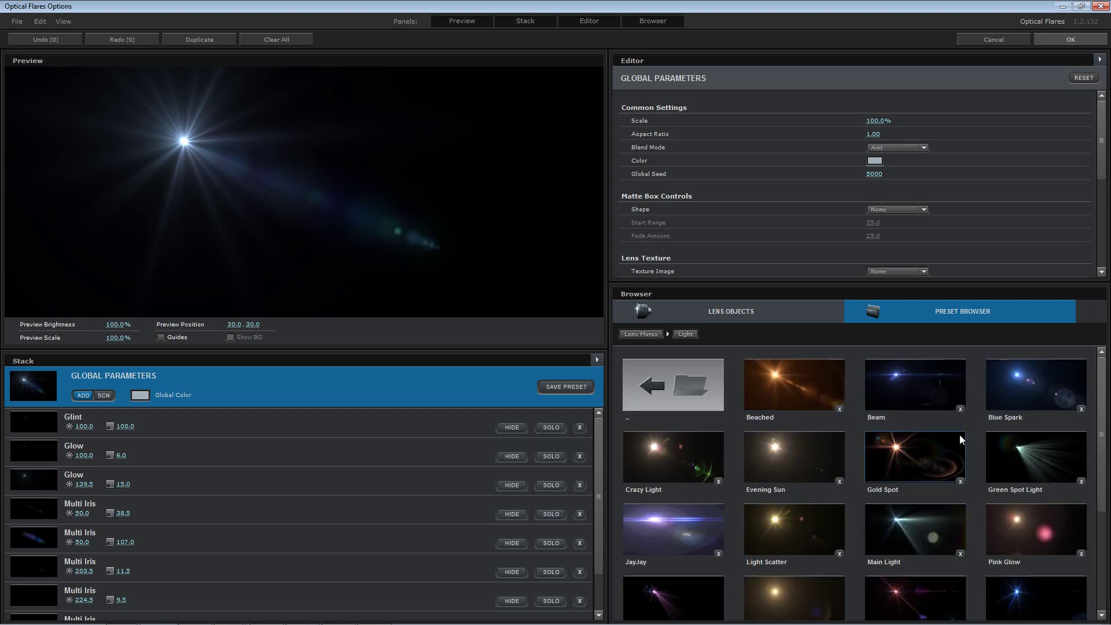
pyautogui.scroll(-3, 1066, 452)
pyautogui.scroll(3, 1077, 412)
pyautogui.doubleClick(679, 389)
pyautogui.doubleClick(916, 385)
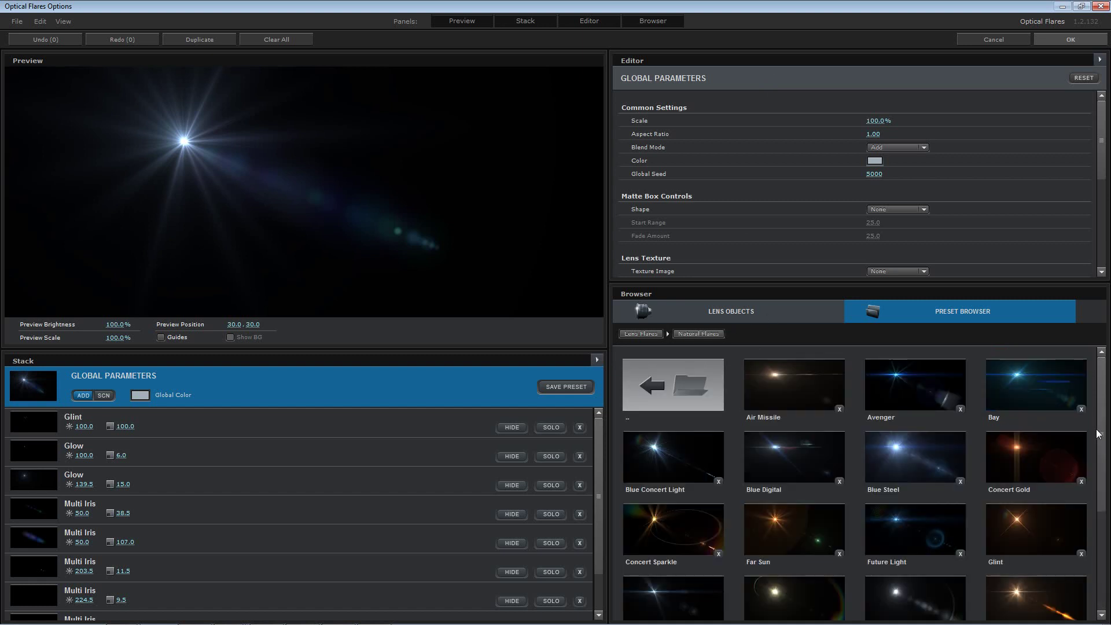
pyautogui.scroll(-2, 1108, 439)
pyautogui.scroll(2, 1040, 414)
pyautogui.doubleClick(706, 370)
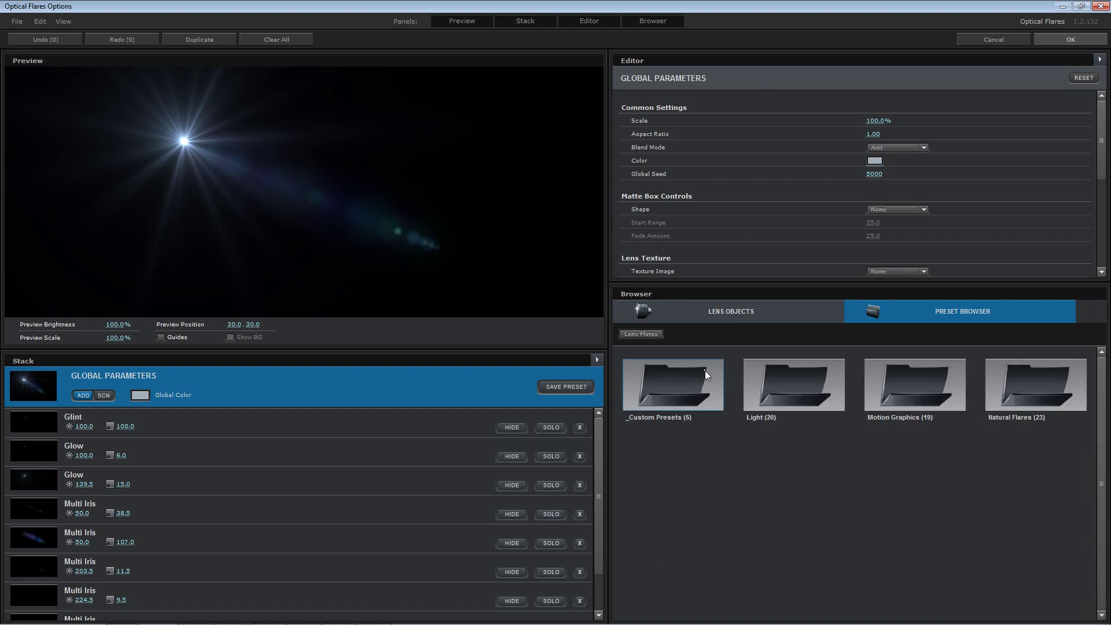
pyautogui.doubleClick(786, 378)
pyautogui.scroll(-3, 1103, 438)
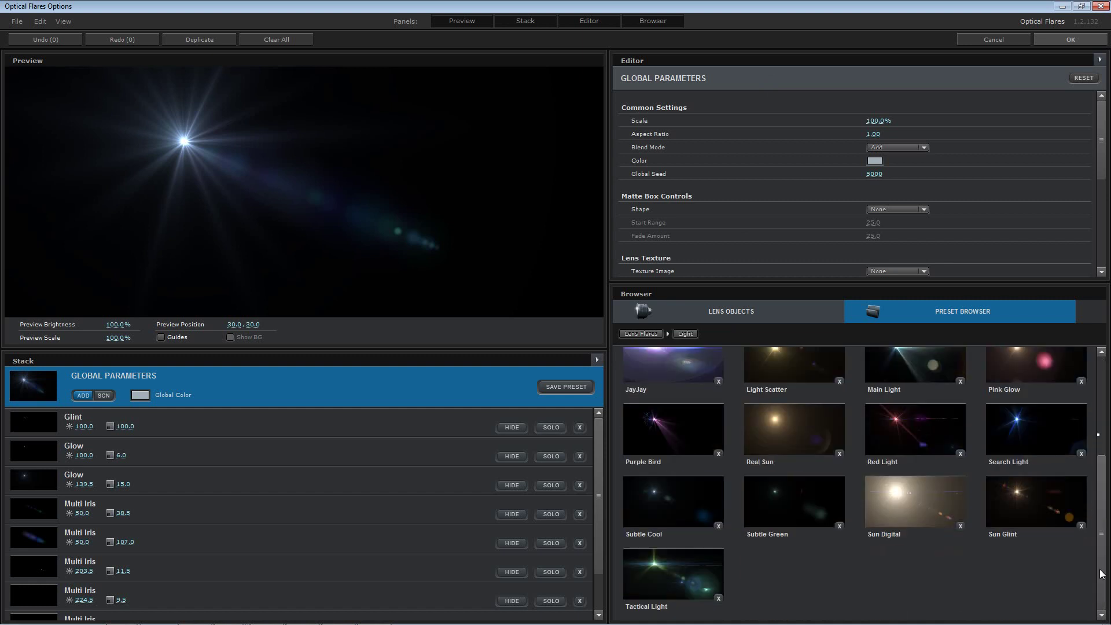
pyautogui.scroll(3, 1103, 574)
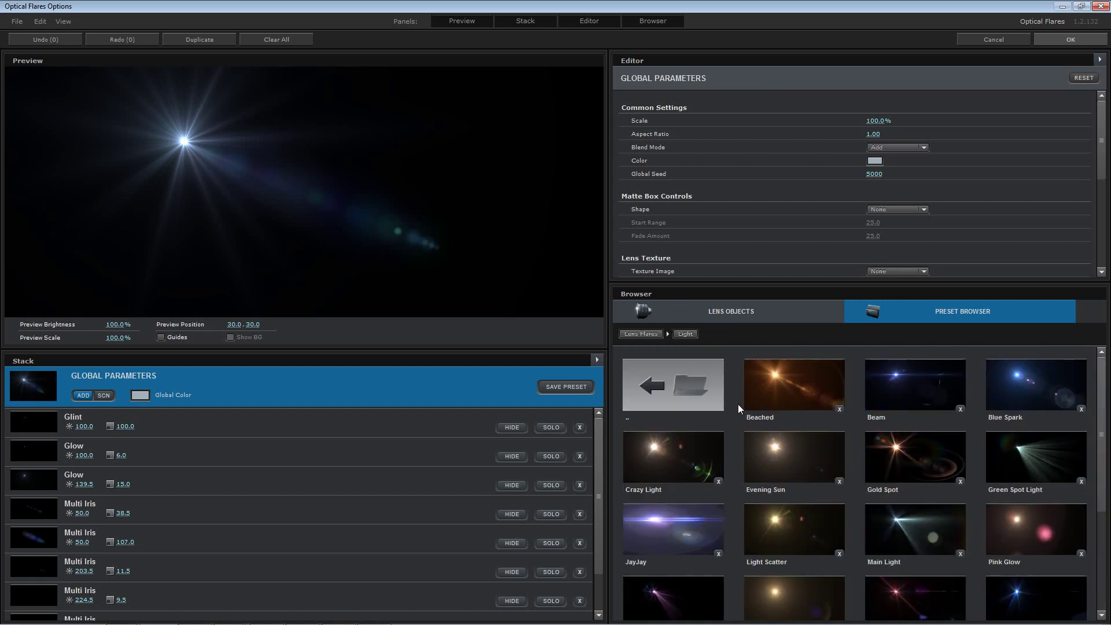
# - Load the Vertical Limit preset from the Motion Graphics folder and remove its first Multi Iris element
pyautogui.doubleClick(688, 392)
pyautogui.doubleClick(915, 391)
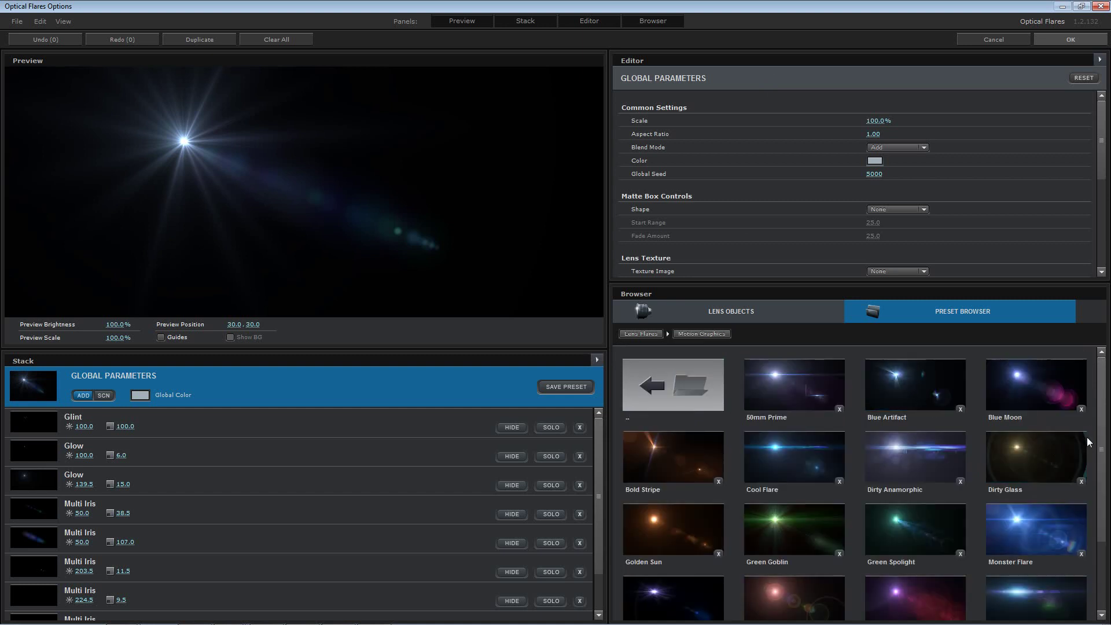
pyautogui.scroll(-1, 1106, 454)
pyautogui.scroll(-1, 1106, 453)
pyautogui.doubleClick(1037, 573)
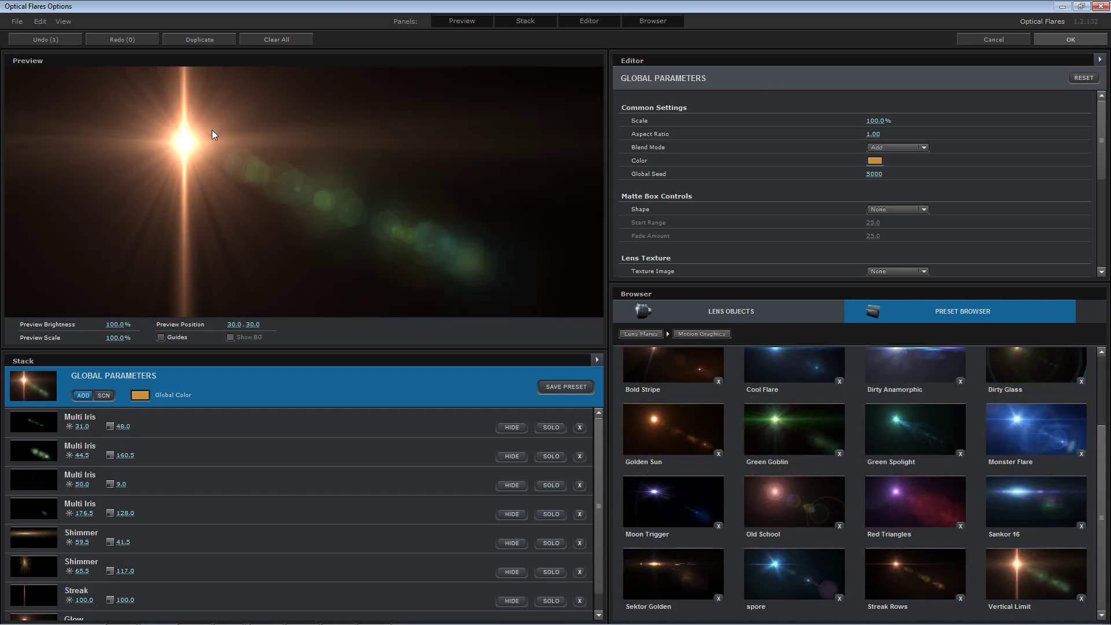
pyautogui.click(582, 428)
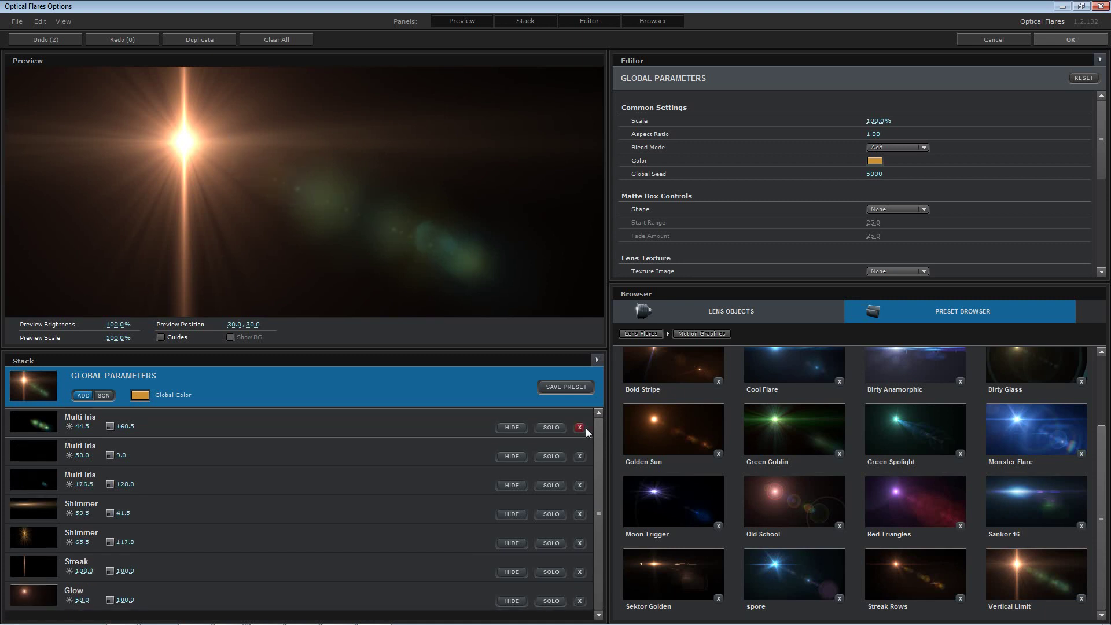
# - Remove the remaining Multi Iris and both Shimmer elements from the flare stack and apply the flare options
pyautogui.click(582, 428)
pyautogui.click(582, 429)
pyautogui.click(582, 428)
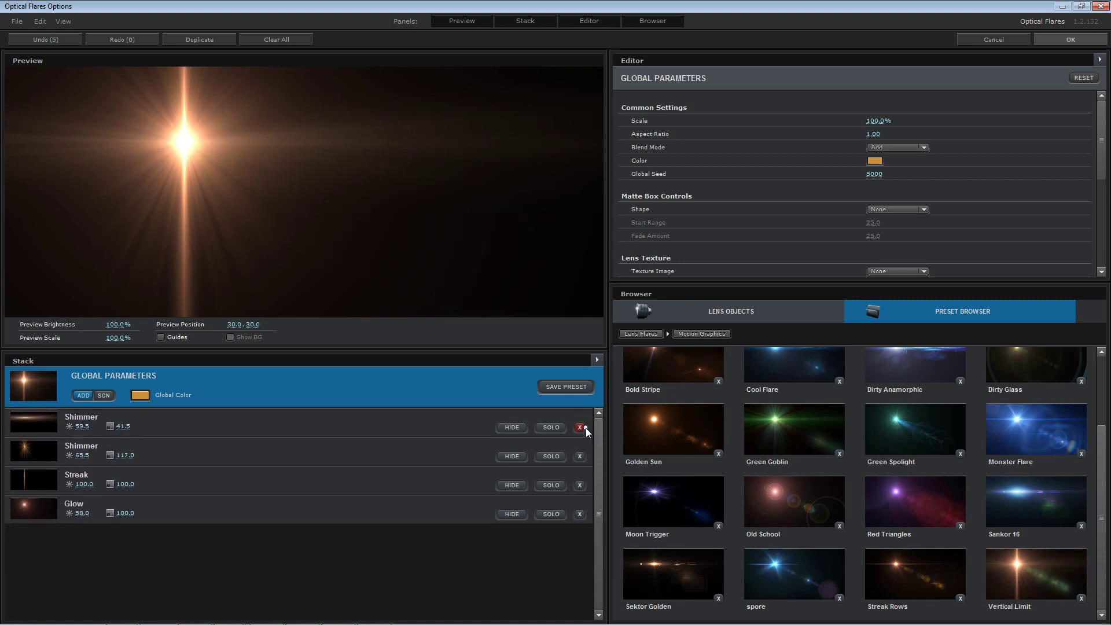
pyautogui.click(581, 428)
pyautogui.click(580, 428)
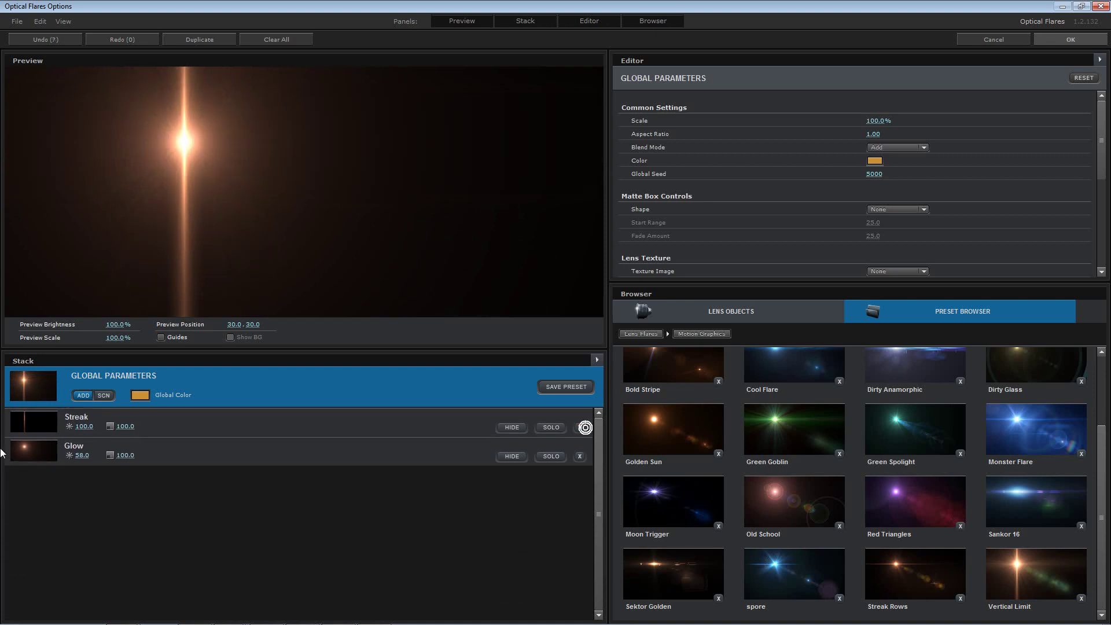
pyautogui.click(24, 450)
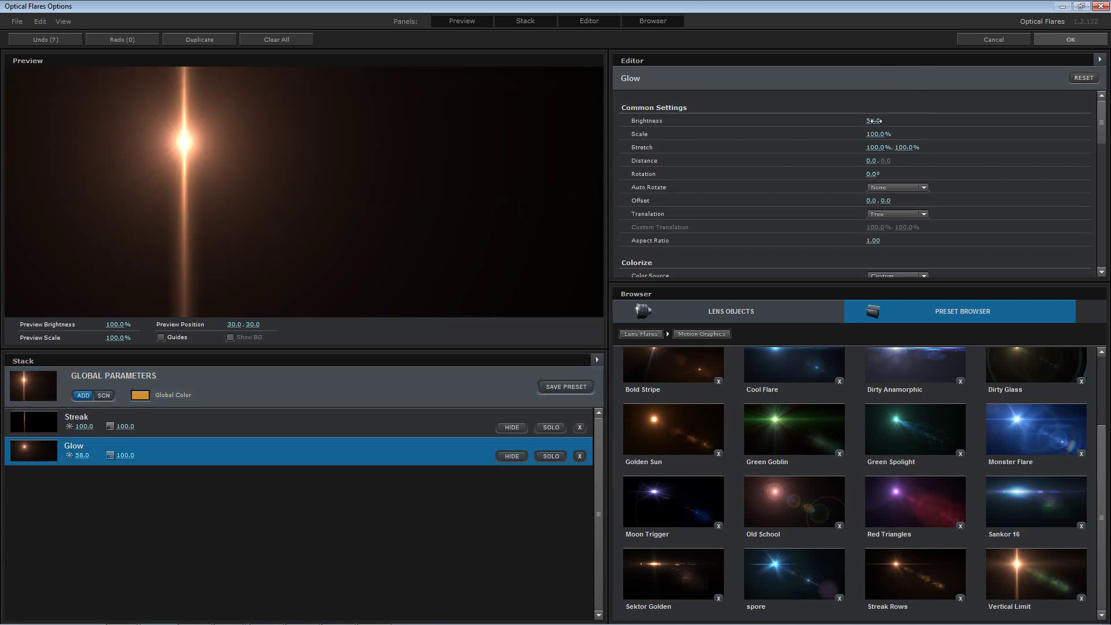
pyautogui.click(1104, 9)
# - Rotate the optical flare by 90° and reduce its brightness to 20
pyautogui.scroll(-1, 620, 259)
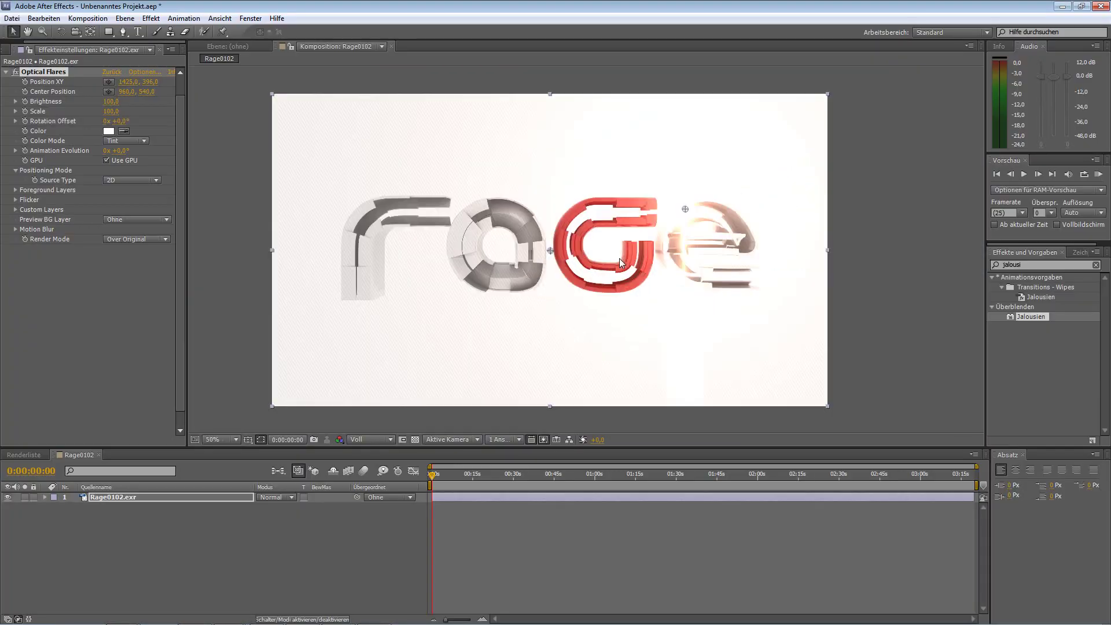
pyautogui.moveTo(777, 185); pyautogui.dragTo(734, 204, button='middle')
pyautogui.scroll(1, 648, 254)
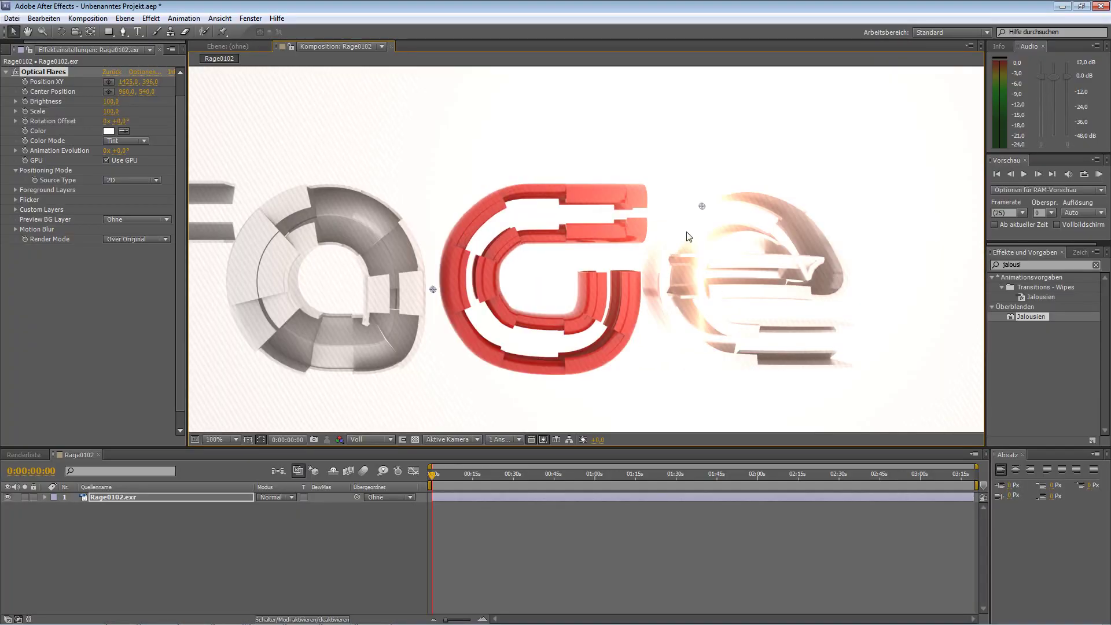
pyautogui.scroll(-1, 666, 238)
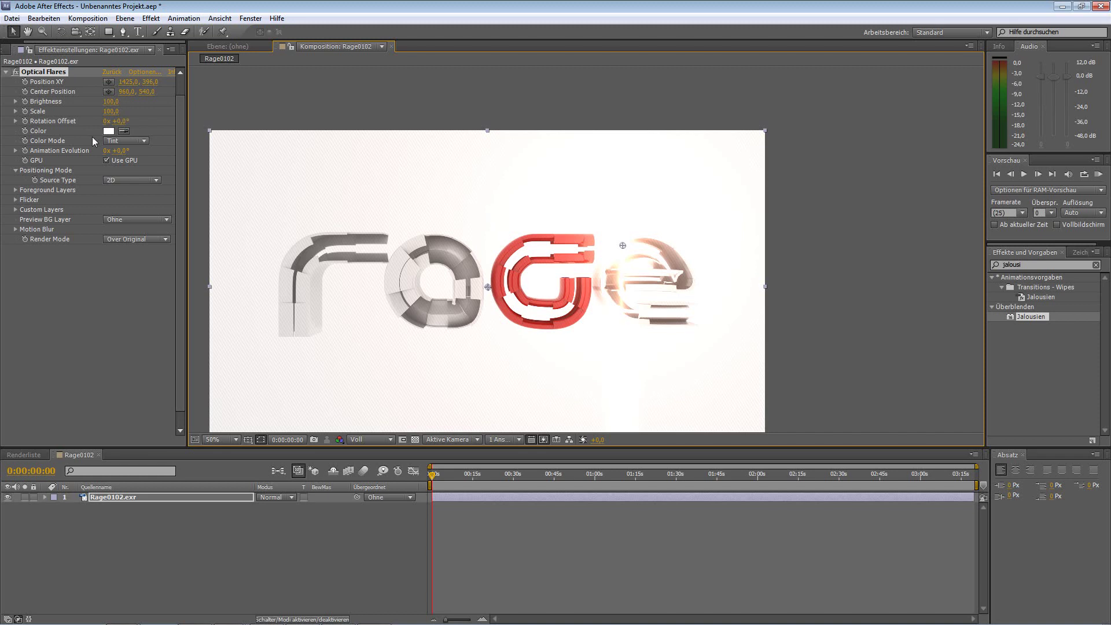
pyautogui.moveTo(121, 121); pyautogui.dragTo(184, 129)
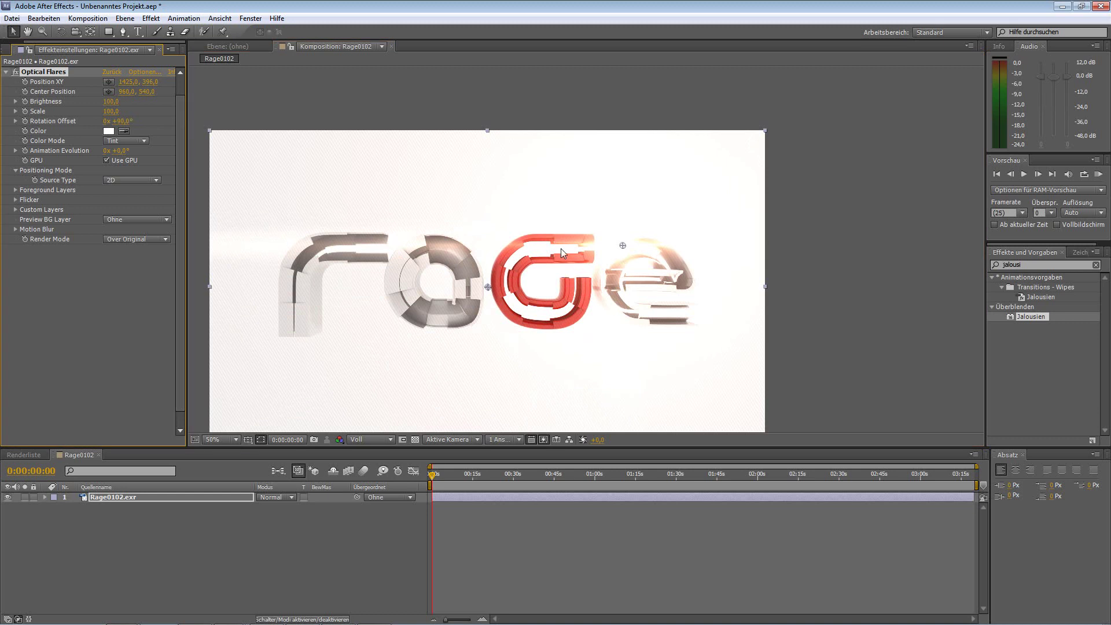
pyautogui.moveTo(110, 102); pyautogui.dragTo(104, 102)
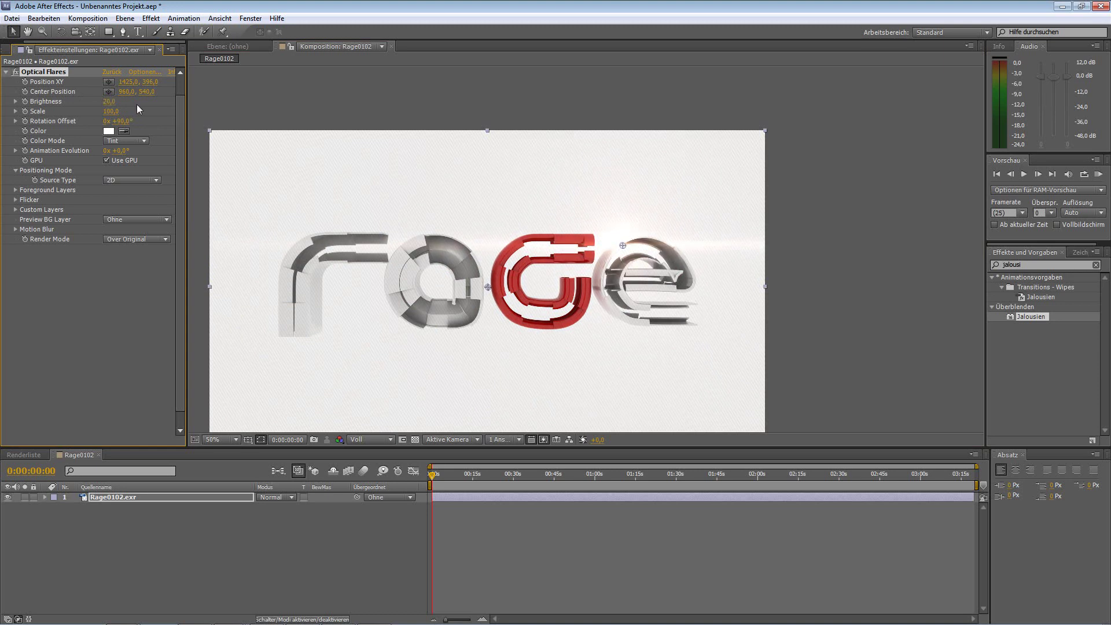
pyautogui.press('.')
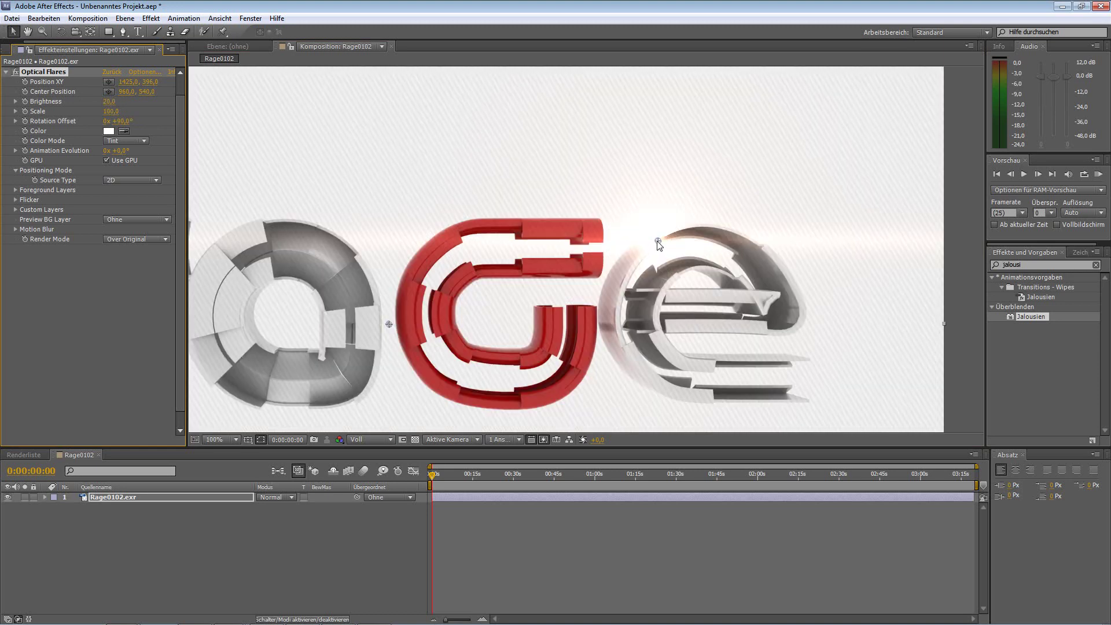
pyautogui.press(',')
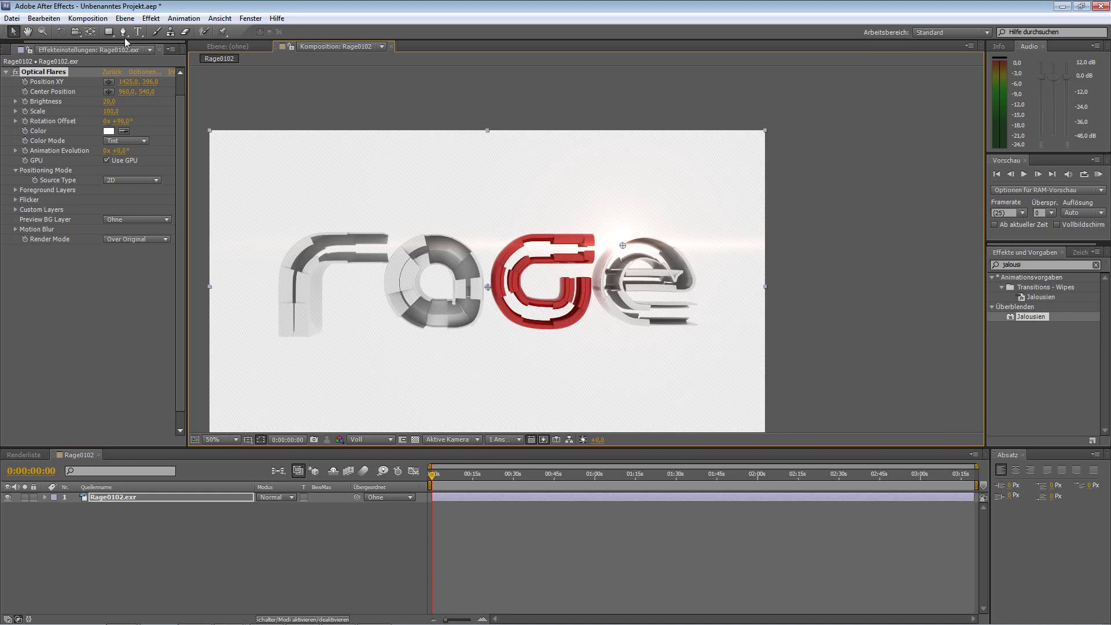
# - Remove the Glow element in the Optical Flares options and apply the change
pyautogui.click(143, 73)
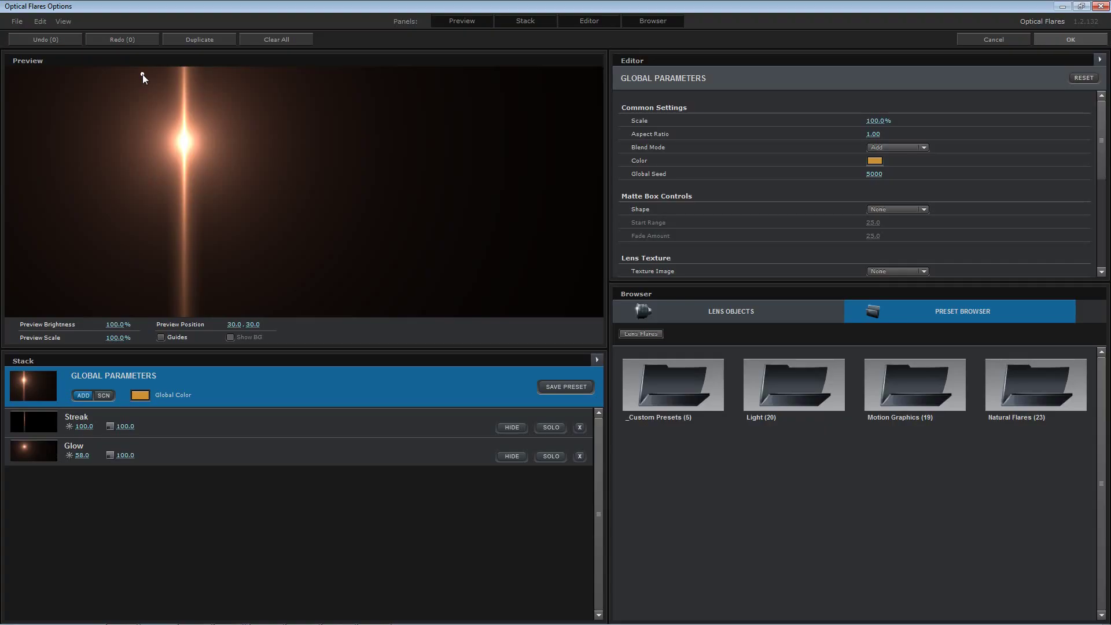
pyautogui.click(579, 457)
pyautogui.click(1071, 40)
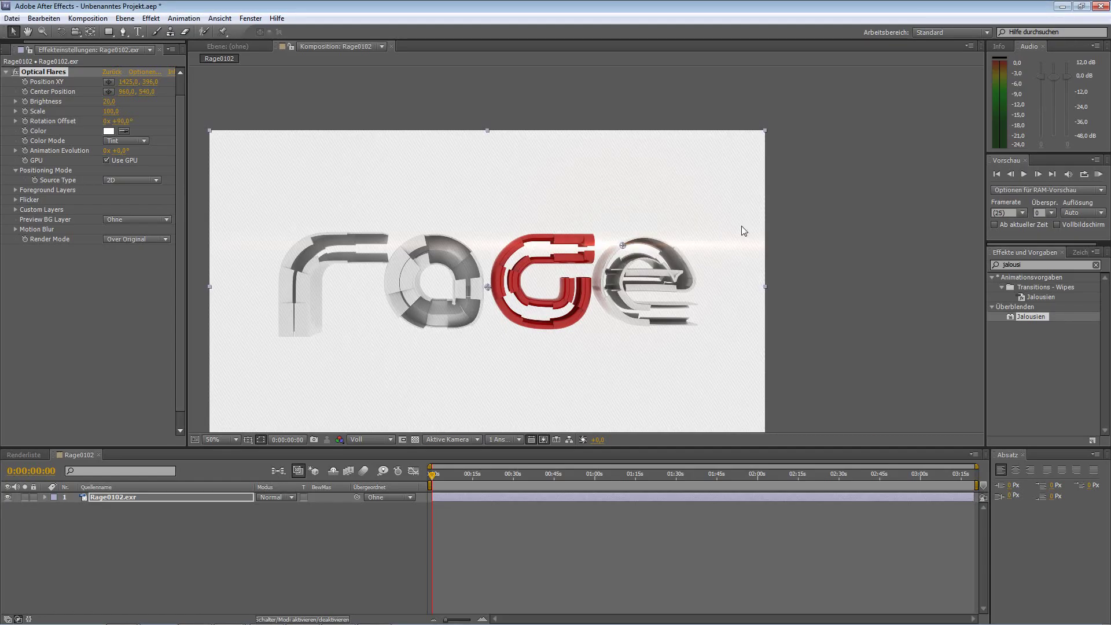
# - Reopen the Optical Flares options, add a basic Glow lens object to the stack and look through its settings
pyautogui.click(146, 74)
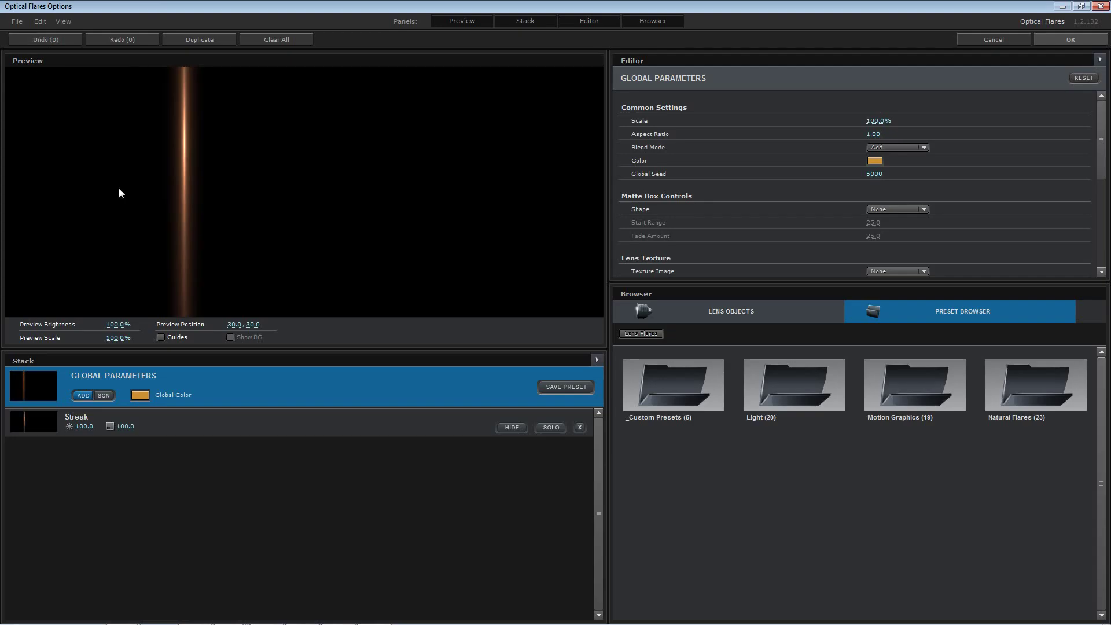
pyautogui.click(225, 412)
pyautogui.click(226, 400)
pyautogui.click(780, 307)
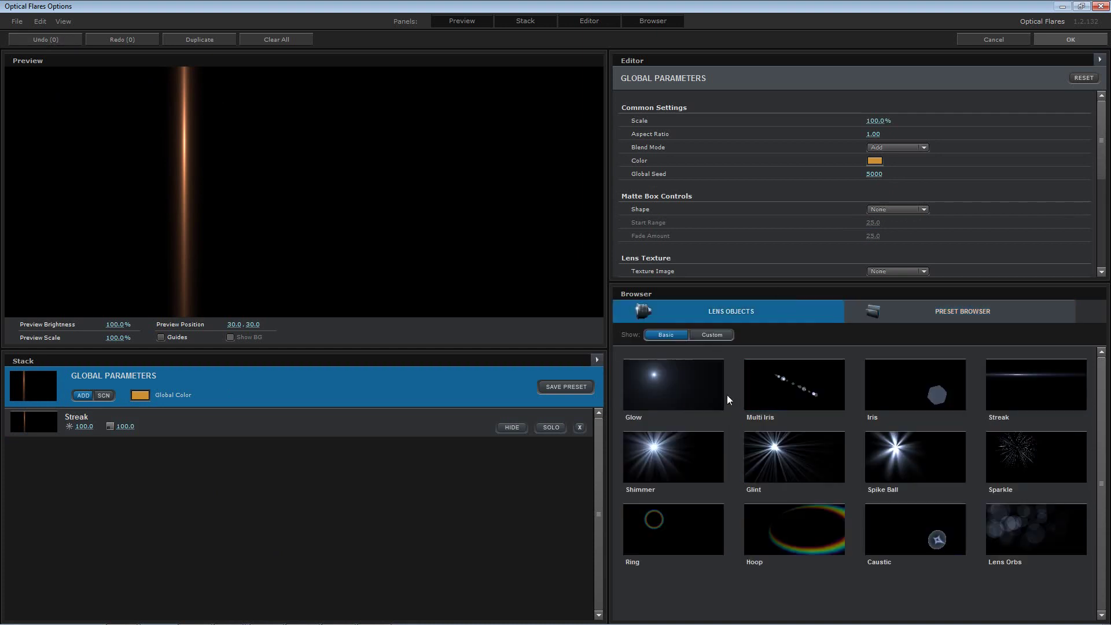
pyautogui.click(650, 398)
pyautogui.click(35, 425)
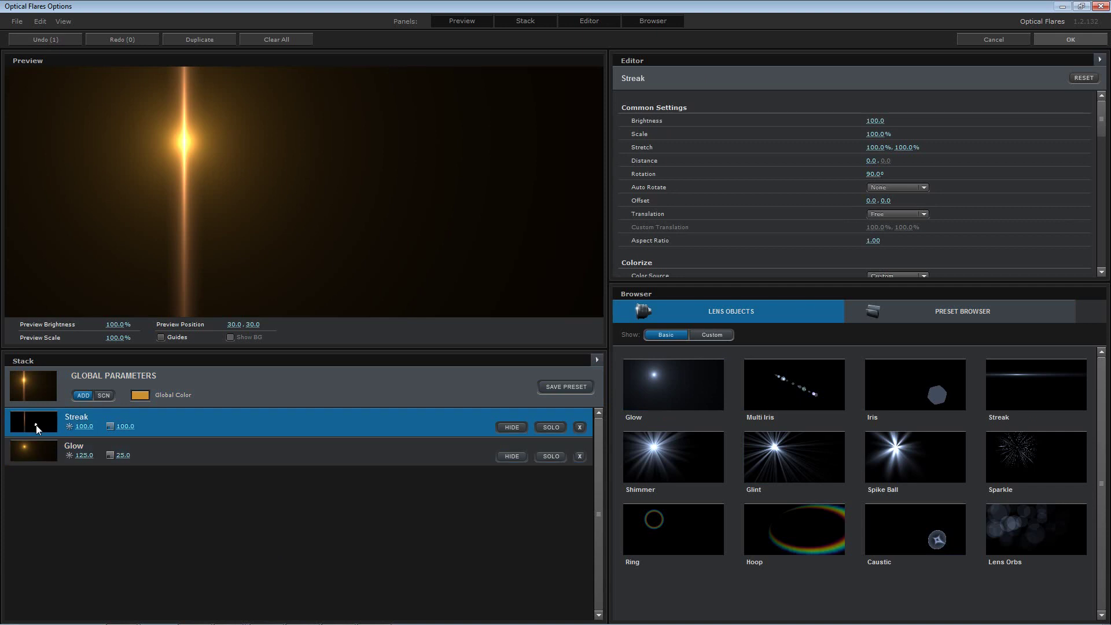
pyautogui.click(46, 456)
pyautogui.scroll(-10, 1089, 137)
pyautogui.scroll(10, 1094, 128)
pyautogui.moveTo(1102, 118); pyautogui.dragTo(1100, 181)
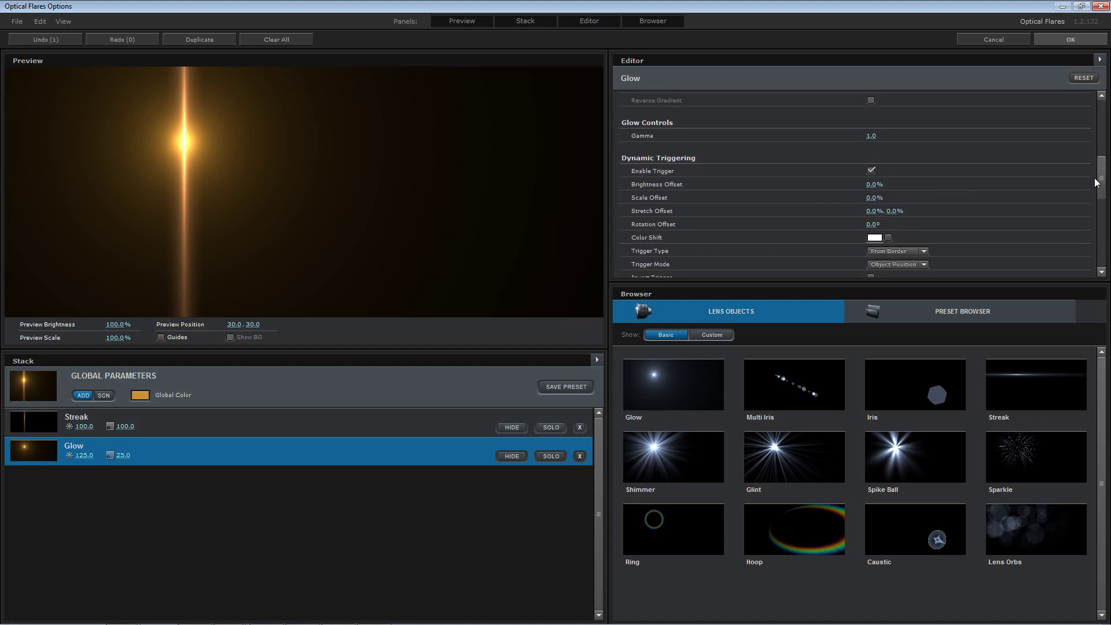
pyautogui.scroll(5, 1102, 177)
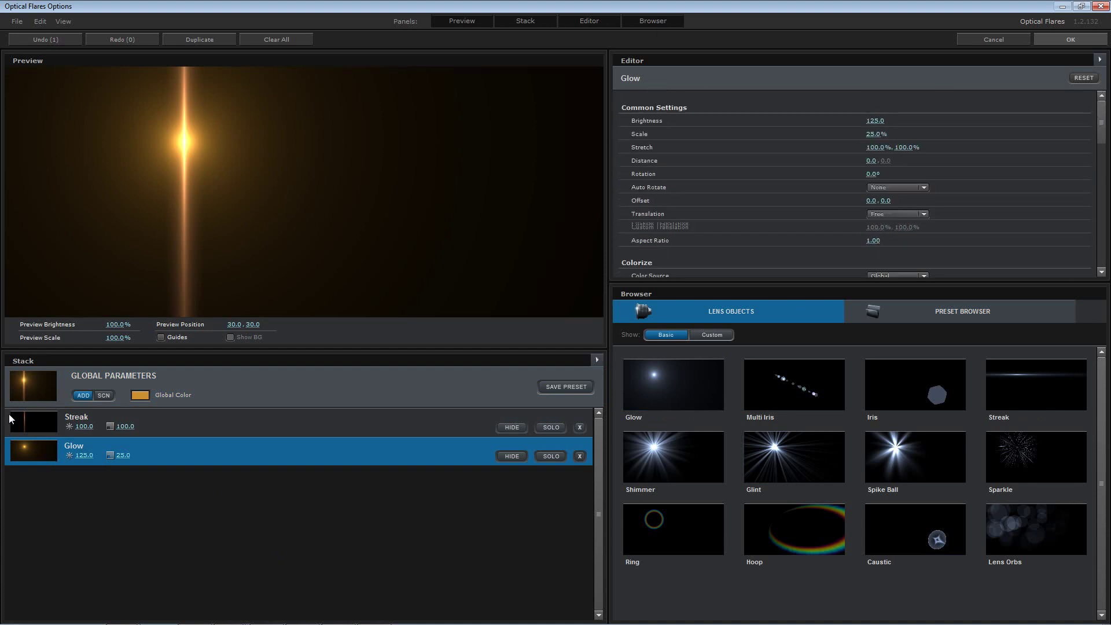
# - Set the flare's global color to the darker orange A16100 and apply the options
pyautogui.click(33, 418)
pyautogui.click(88, 386)
pyautogui.click(139, 396)
pyautogui.click(171, 353)
pyautogui.moveTo(179, 355); pyautogui.dragTo(216, 383)
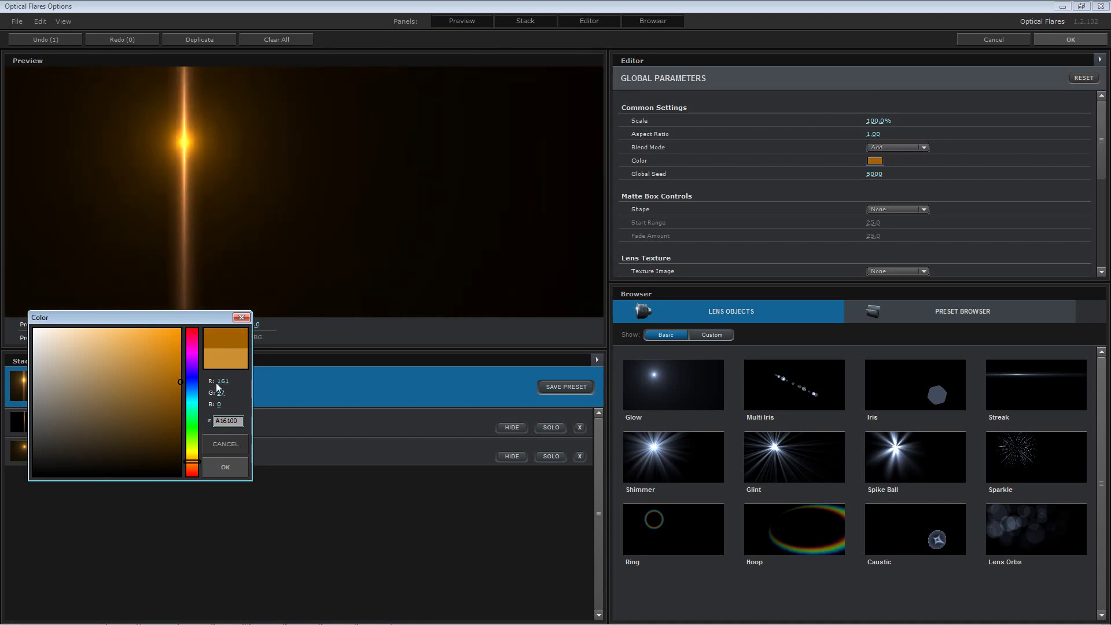
pyautogui.click(230, 470)
pyautogui.click(1071, 39)
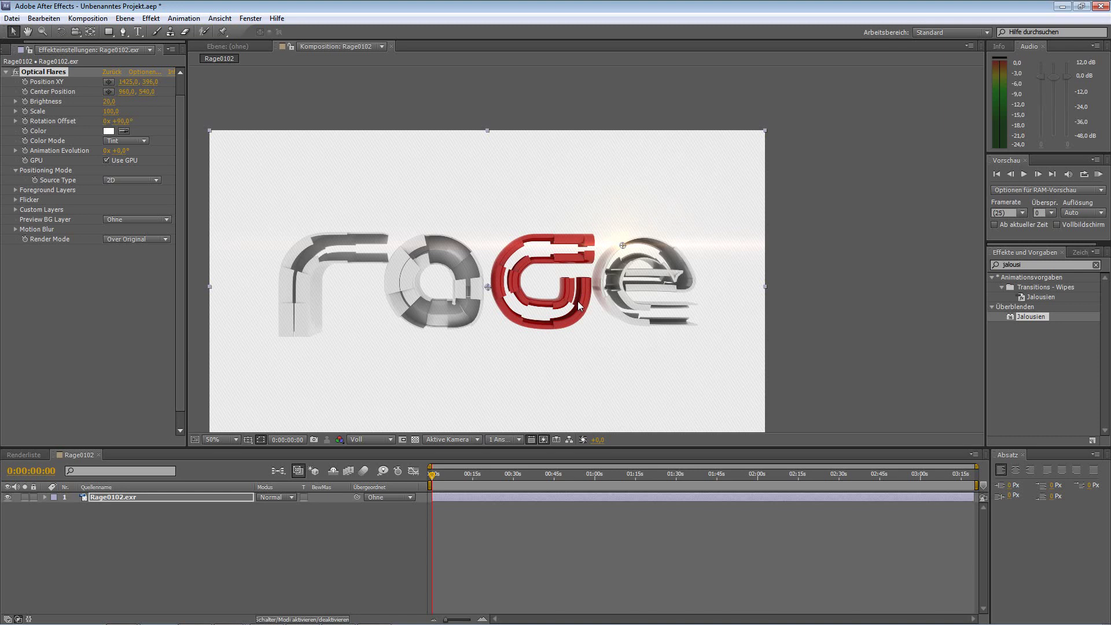
# - Reposition the flare on the upper curve of the letter E, at 1421, 401
pyautogui.moveTo(658, 242); pyautogui.dragTo(672, 234)
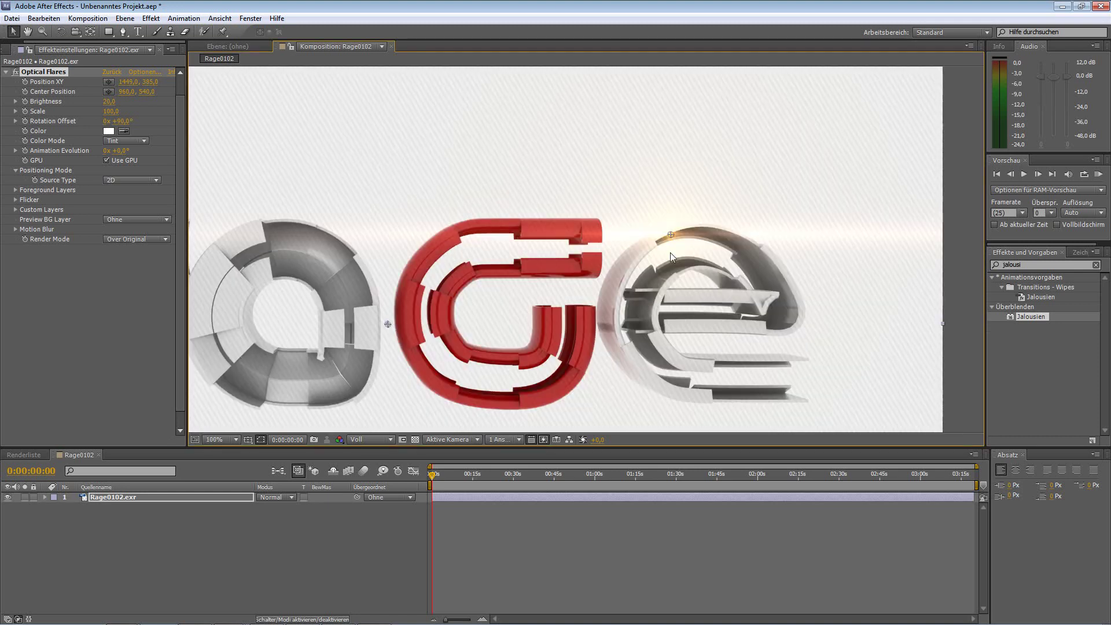
pyautogui.press(',')
pyautogui.moveTo(629, 242); pyautogui.dragTo(616, 249)
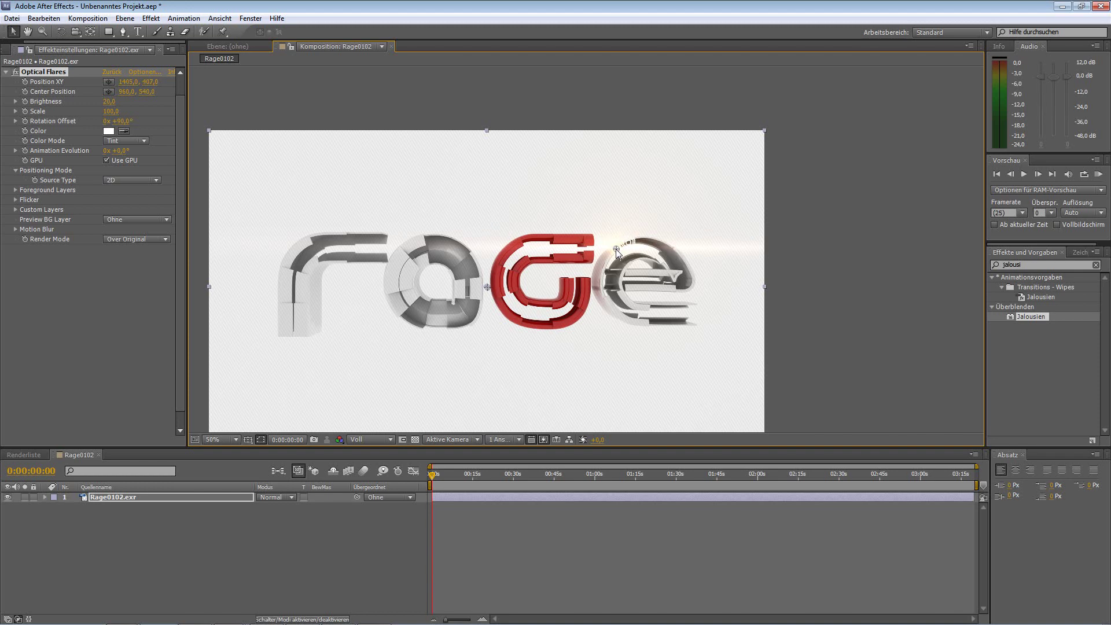
pyautogui.press('.')
pyautogui.press(',')
pyautogui.press('.')
pyautogui.press(',')
pyautogui.press('.')
pyautogui.press(',')
pyautogui.press('.')
pyautogui.press(',')
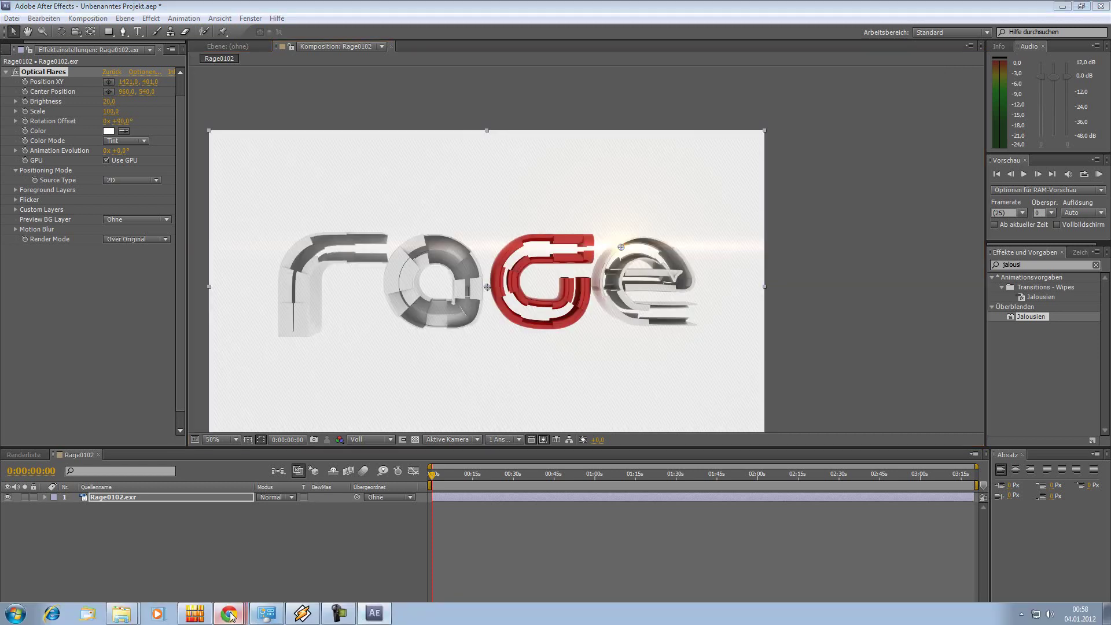
# - Switch to the Rage (emotion) Wikipedia article in Chrome, copy the four paragraphs under Symptoms and effects, and return to After Effects
pyautogui.moveTo(228, 616)
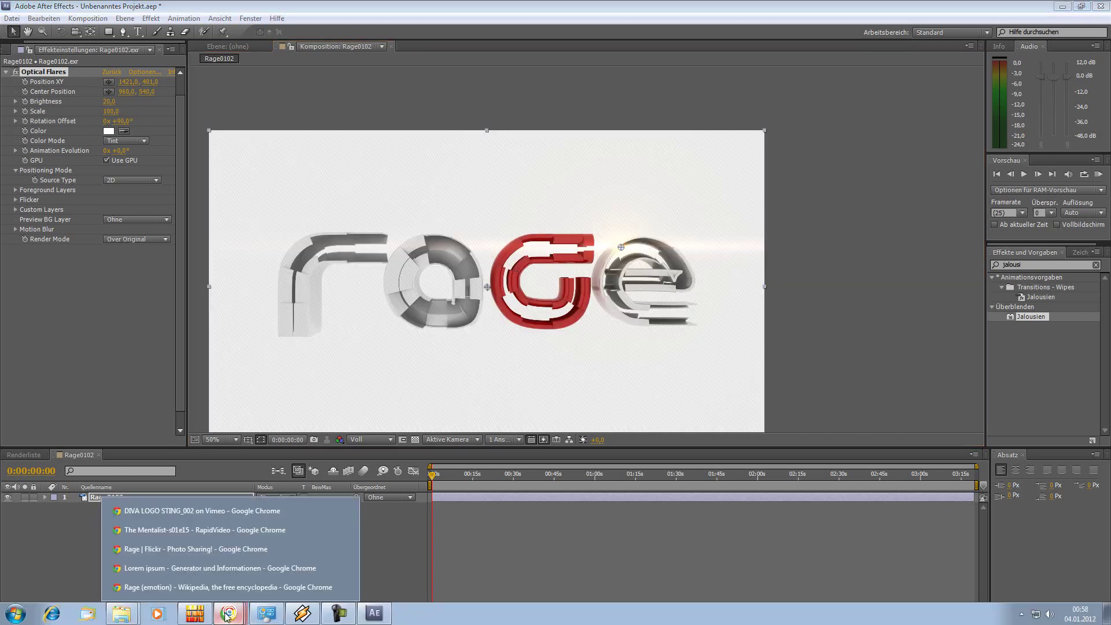
pyautogui.click(185, 591)
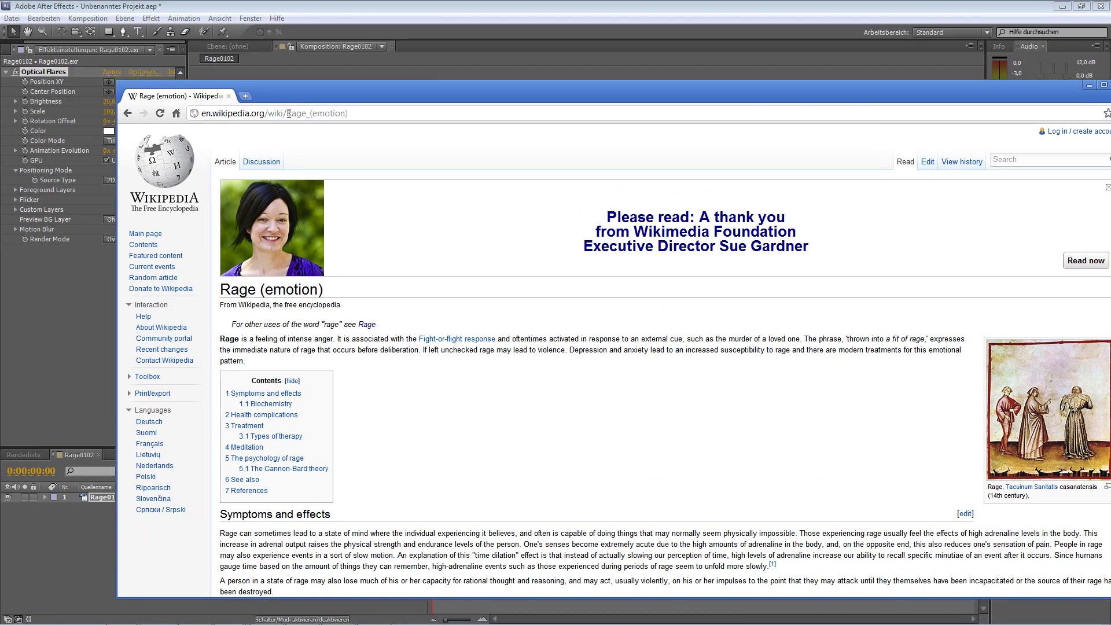
pyautogui.moveTo(288, 114); pyautogui.dragTo(349, 113)
pyautogui.press('End')
pyautogui.press('End')
pyautogui.moveTo(433, 92); pyautogui.dragTo(394, 9)
pyautogui.scroll(-7, 506, 263)
pyautogui.scroll(3, 467, 294)
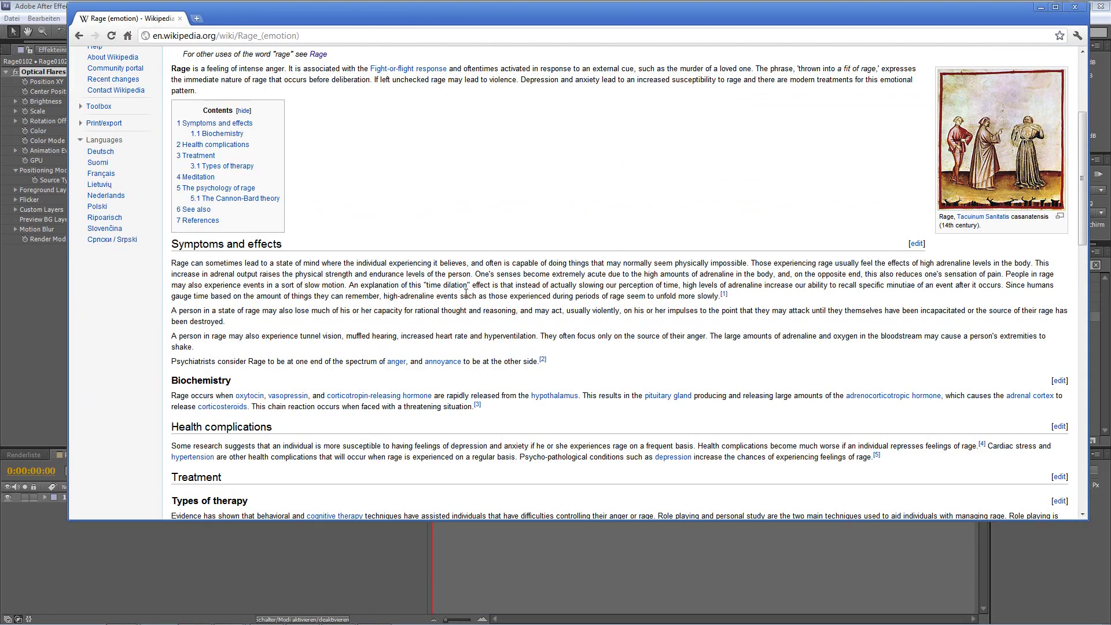
pyautogui.moveTo(171, 270); pyautogui.dragTo(816, 321)
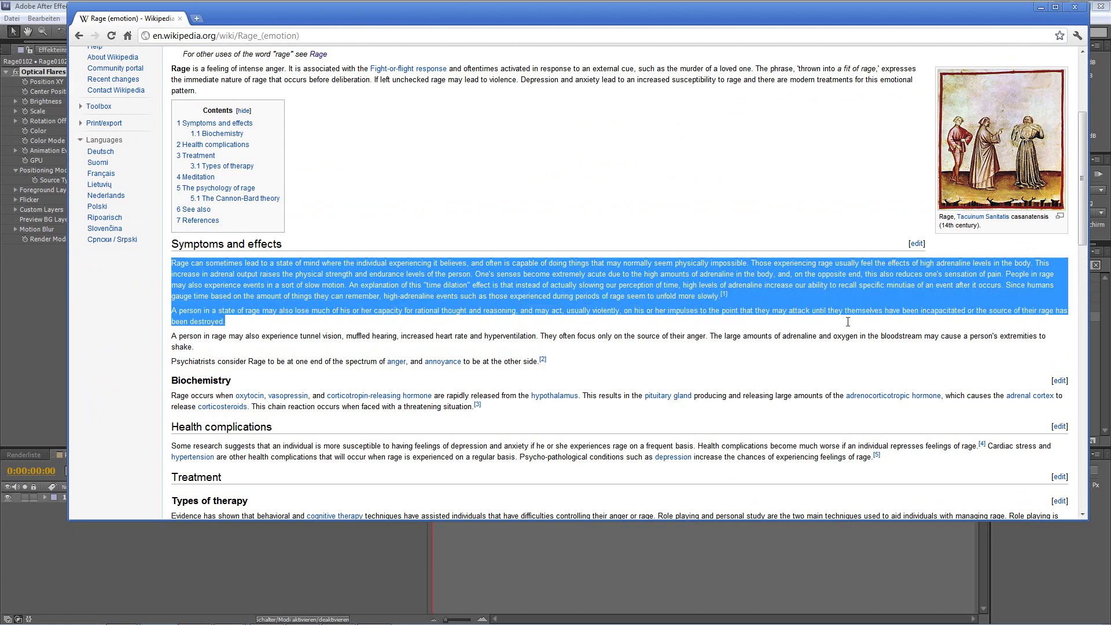
pyautogui.moveTo(887, 326); pyautogui.dragTo(541, 359)
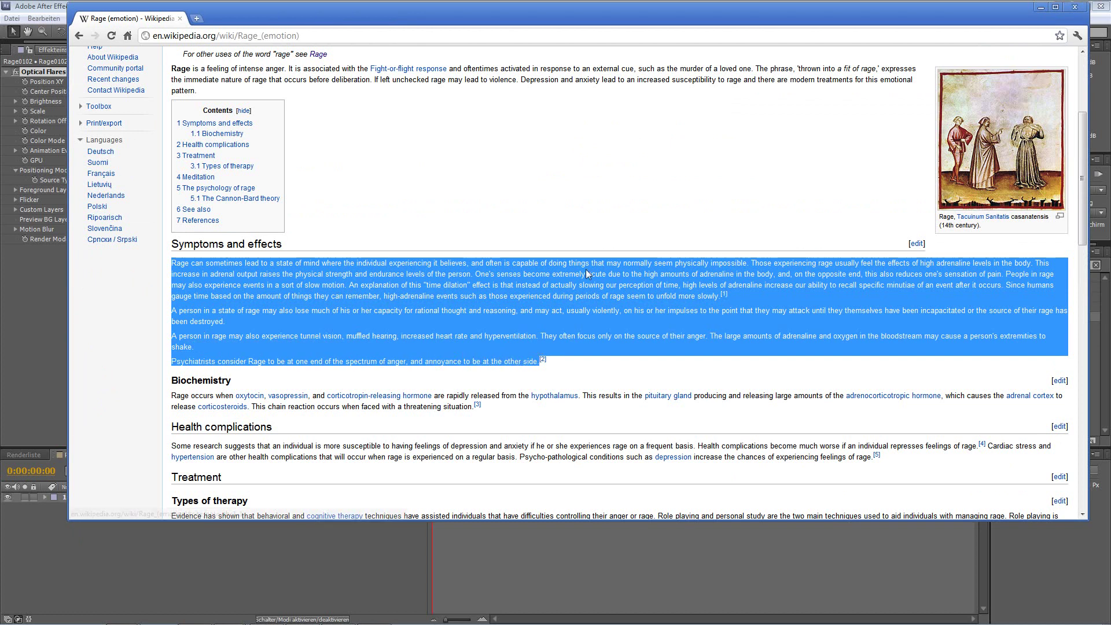
pyautogui.click(1041, 7)
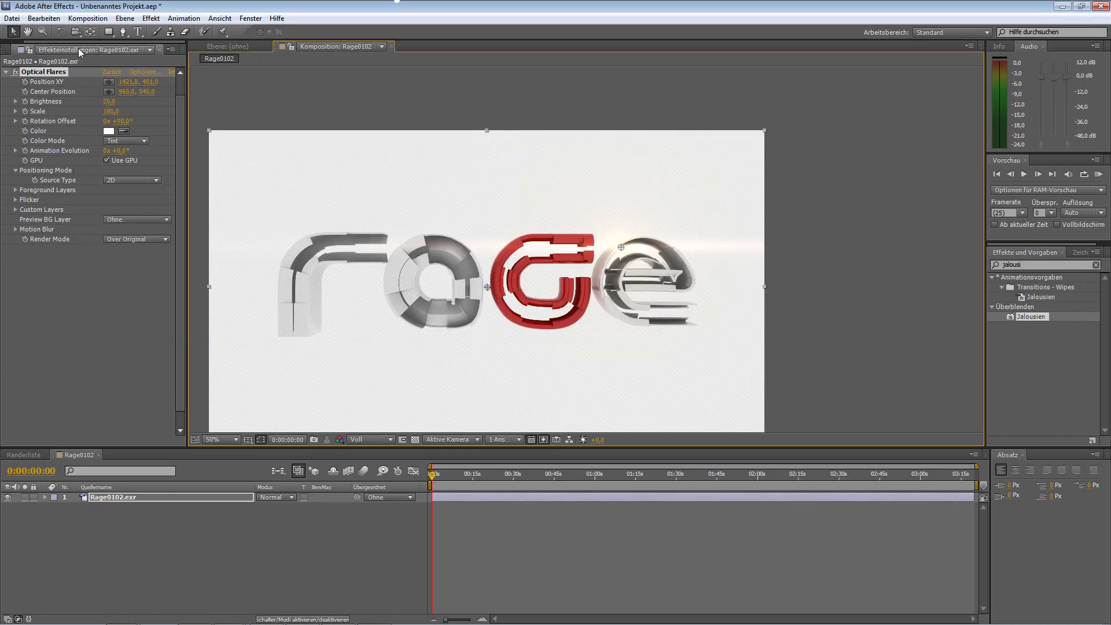
# - Create a text layer below the 3D word and paste the copied article paragraphs into it
pyautogui.click(137, 31)
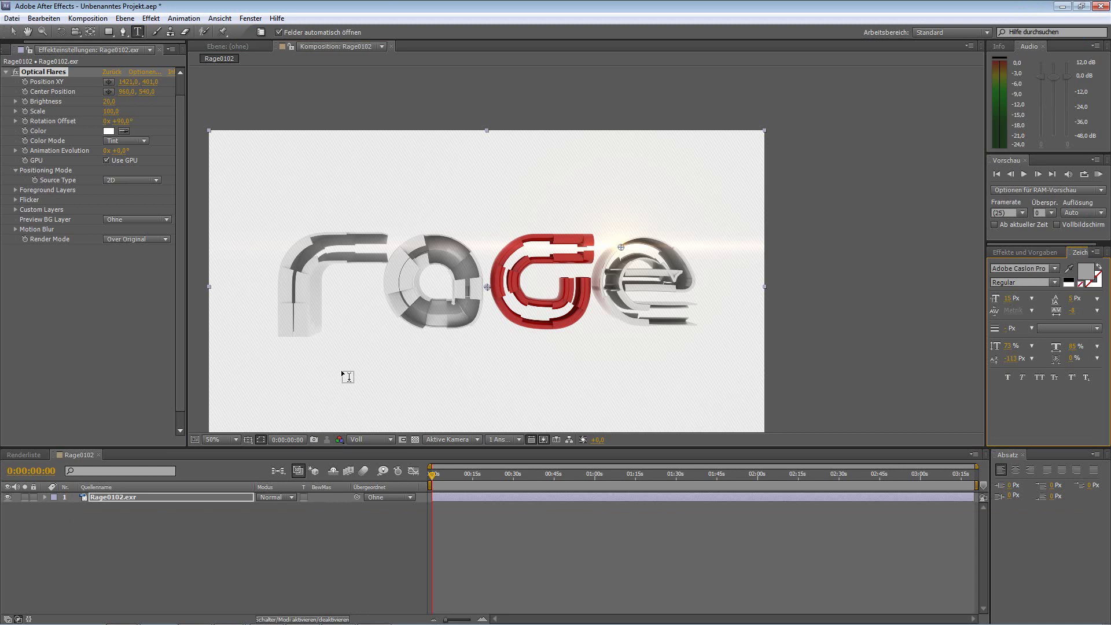
pyautogui.click(341, 403)
pyautogui.hotkey('ctrl', 'v')
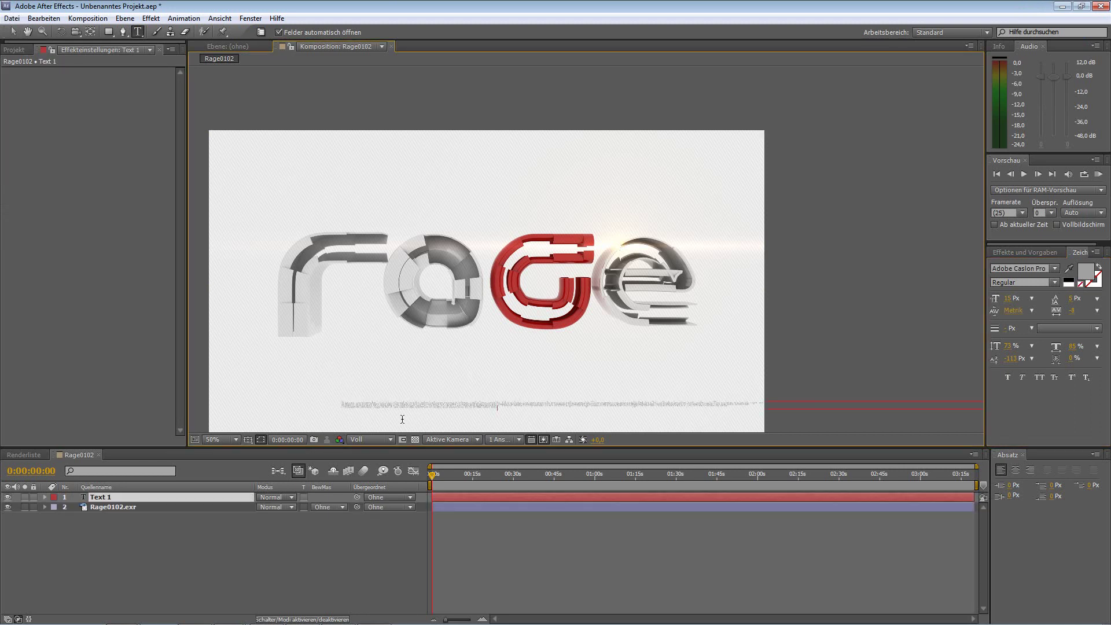
pyautogui.click(14, 32)
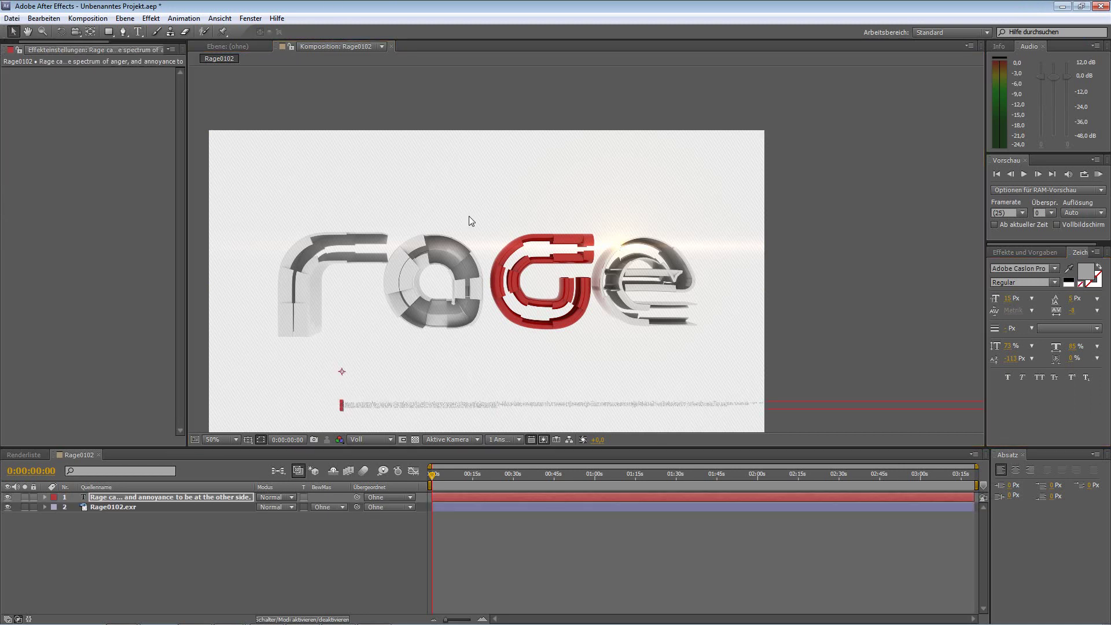
# - Set the line spacing of the pasted text to 10 px
pyautogui.scroll(2, 507, 340)
pyautogui.click(27, 32)
pyautogui.moveTo(482, 313); pyautogui.dragTo(666, 72)
pyautogui.scroll(2, 498, 204)
pyautogui.moveTo(482, 275); pyautogui.dragTo(719, 262)
pyautogui.press('v')
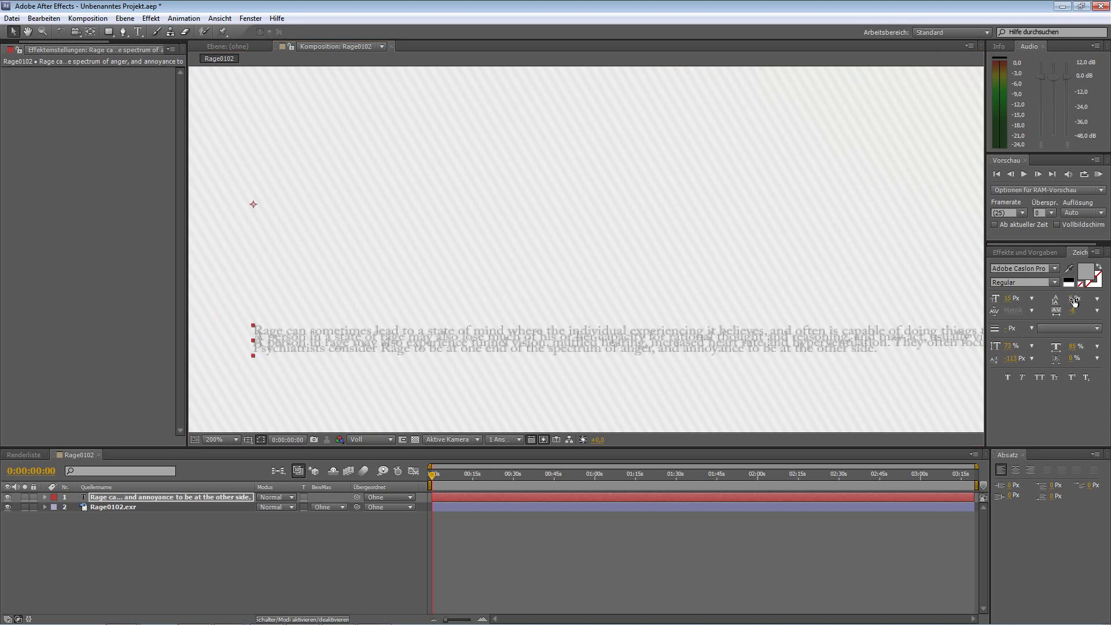
pyautogui.moveTo(1073, 299); pyautogui.dragTo(1075, 301)
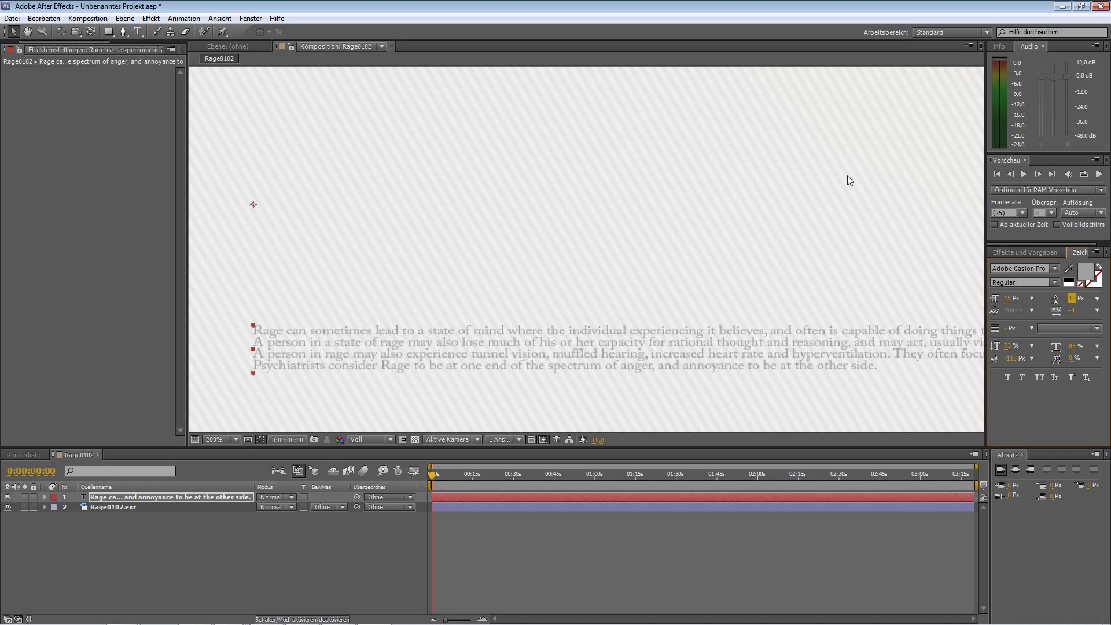
pyautogui.click(1057, 268)
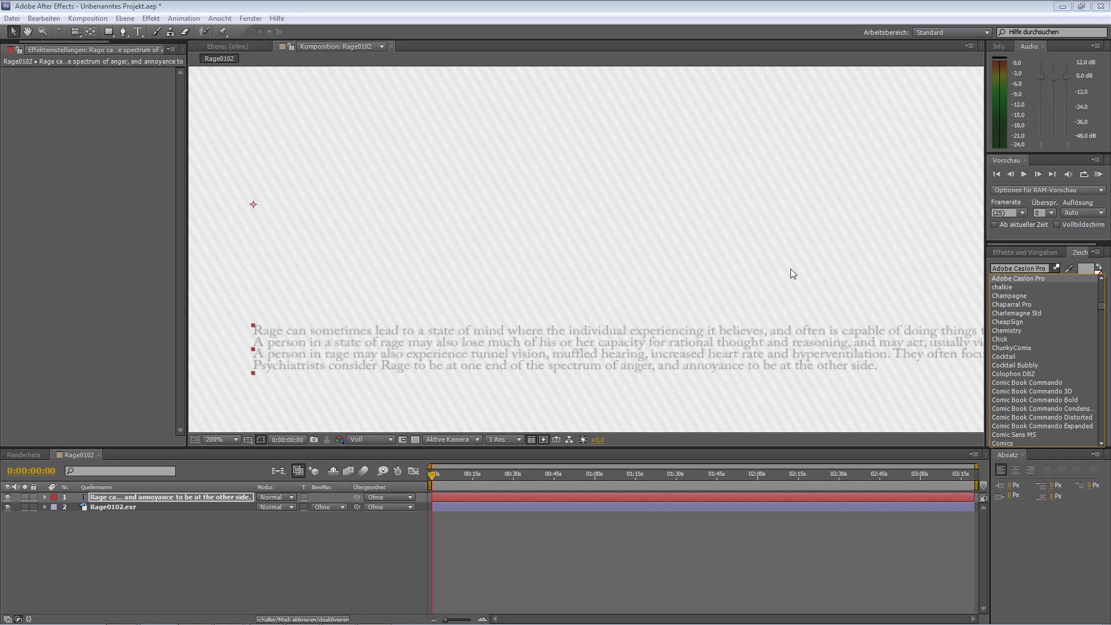
pyautogui.scroll(-4, 463, 272)
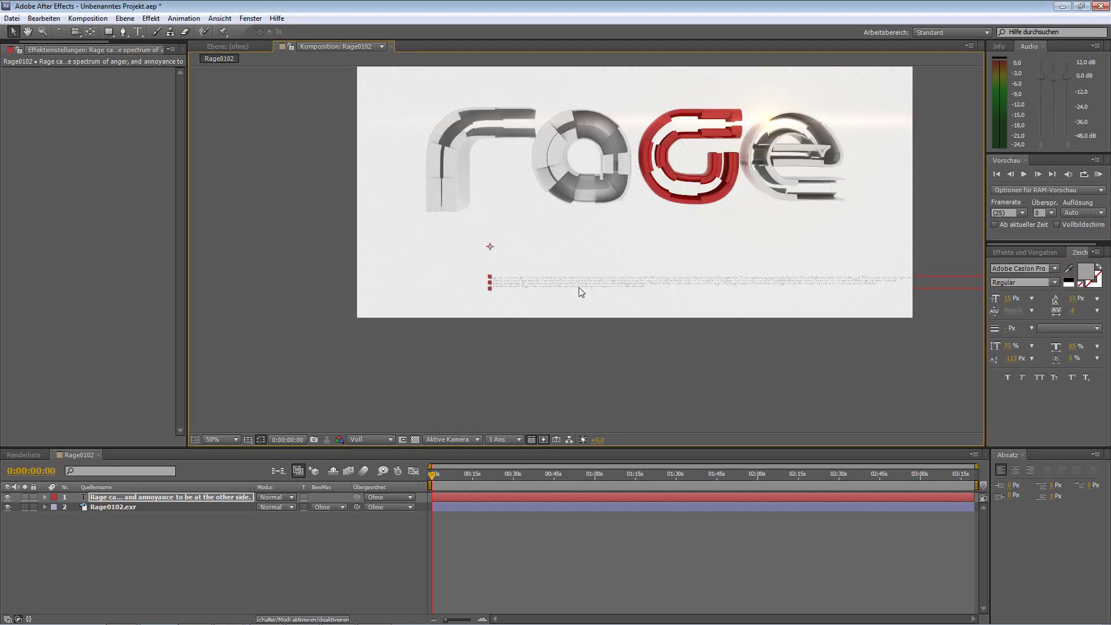
# - Move the text block left and slightly up so its left edge lines up with the letter r
pyautogui.scroll(2, 585, 287)
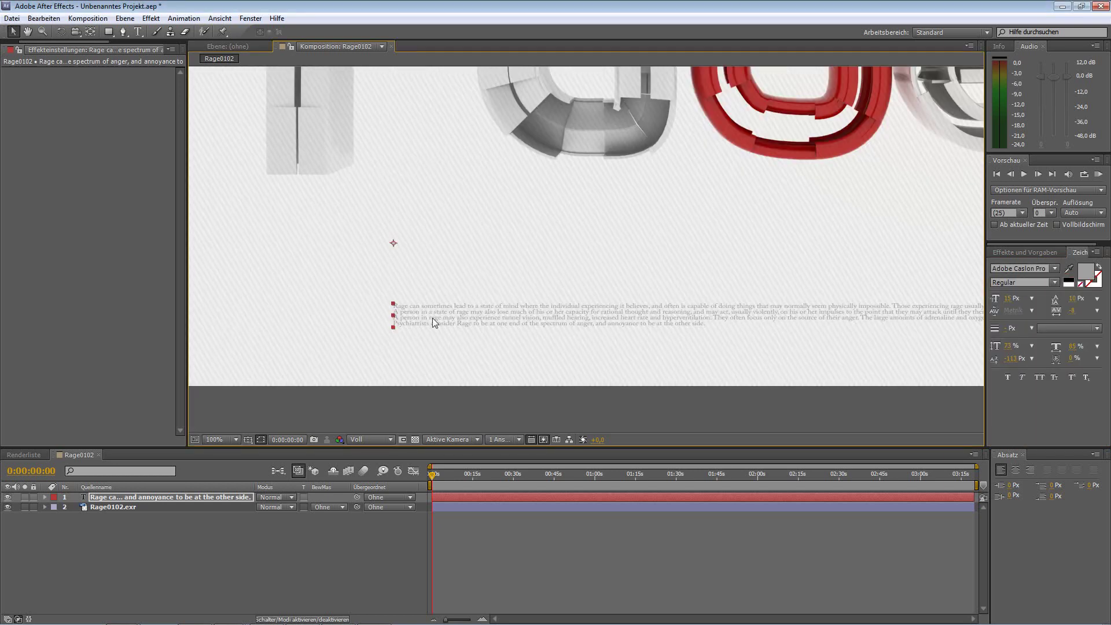
pyautogui.moveTo(433, 321); pyautogui.dragTo(301, 288)
pyautogui.scroll(-2, 540, 312)
pyautogui.scroll(2, 613, 338)
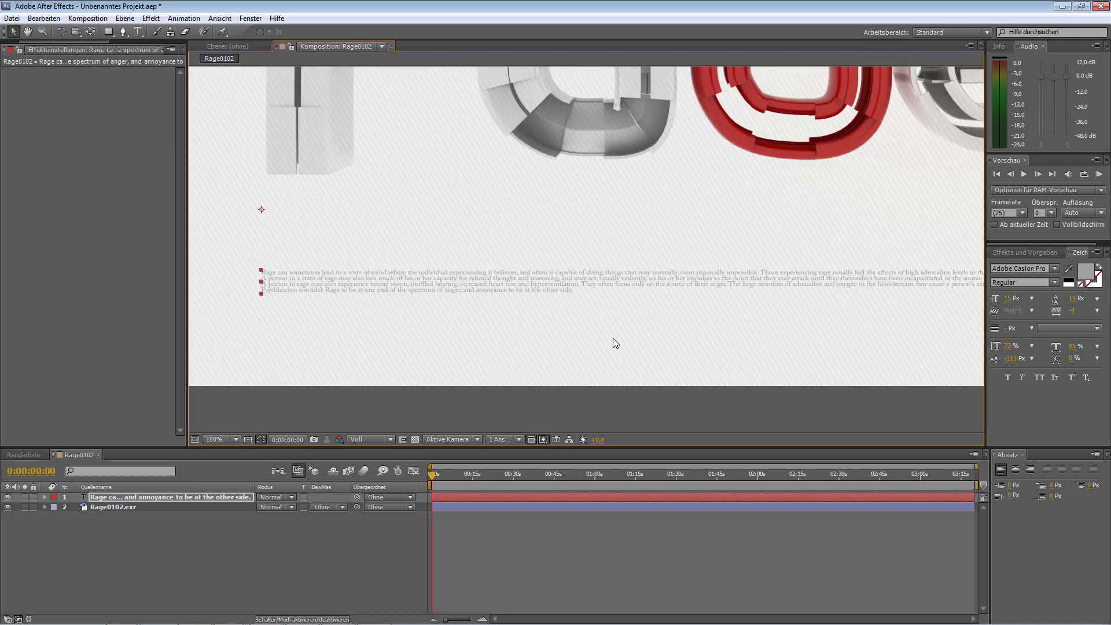
# - Break the text's first paragraph into shorter lines after "adrenal", "slow motion." and "high-adrenaline"
pyautogui.doubleClick(441, 282)
pyautogui.scroll(-2, 706, 286)
pyautogui.scroll(2, 863, 301)
pyautogui.scroll(-2, 891, 272)
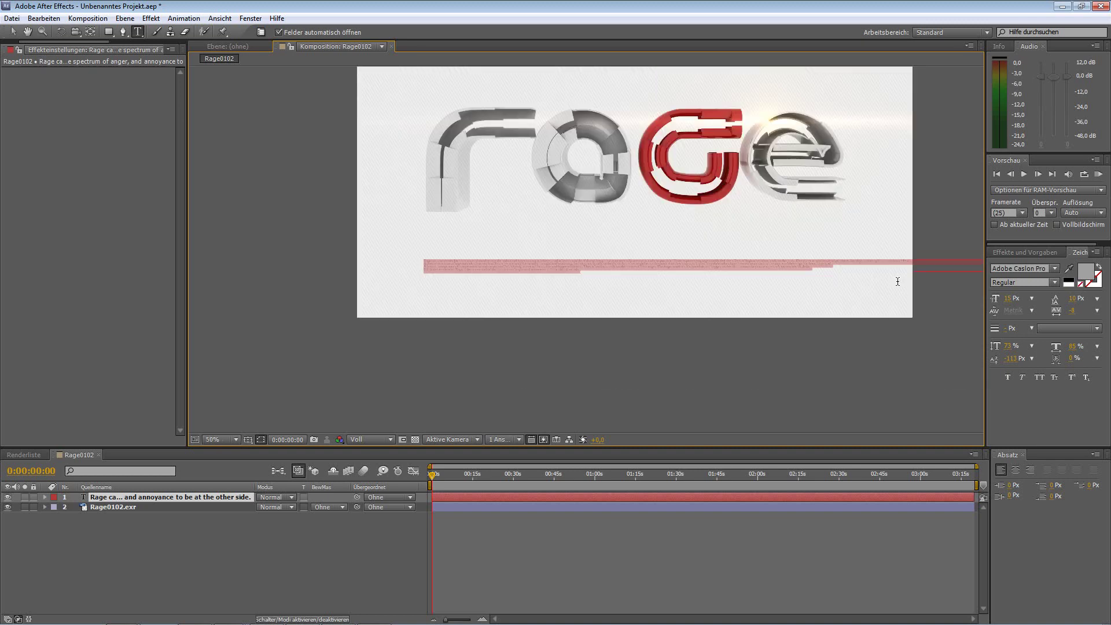
pyautogui.click(854, 264)
pyautogui.scroll(2, 869, 284)
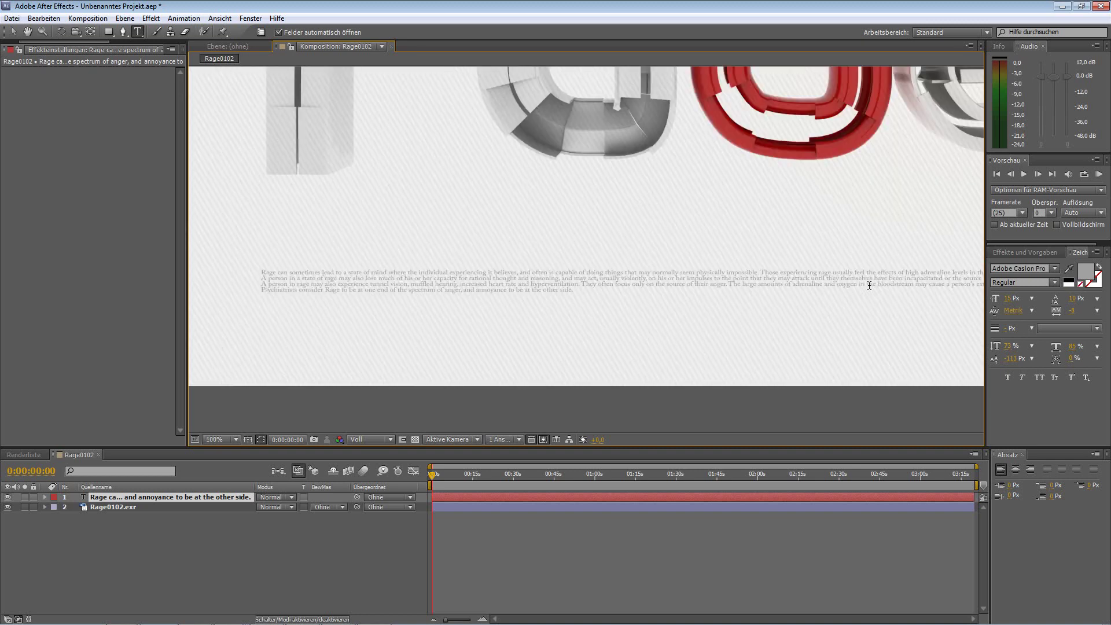
pyautogui.click(27, 31)
pyautogui.moveTo(705, 241); pyautogui.dragTo(387, 255)
pyautogui.press('v')
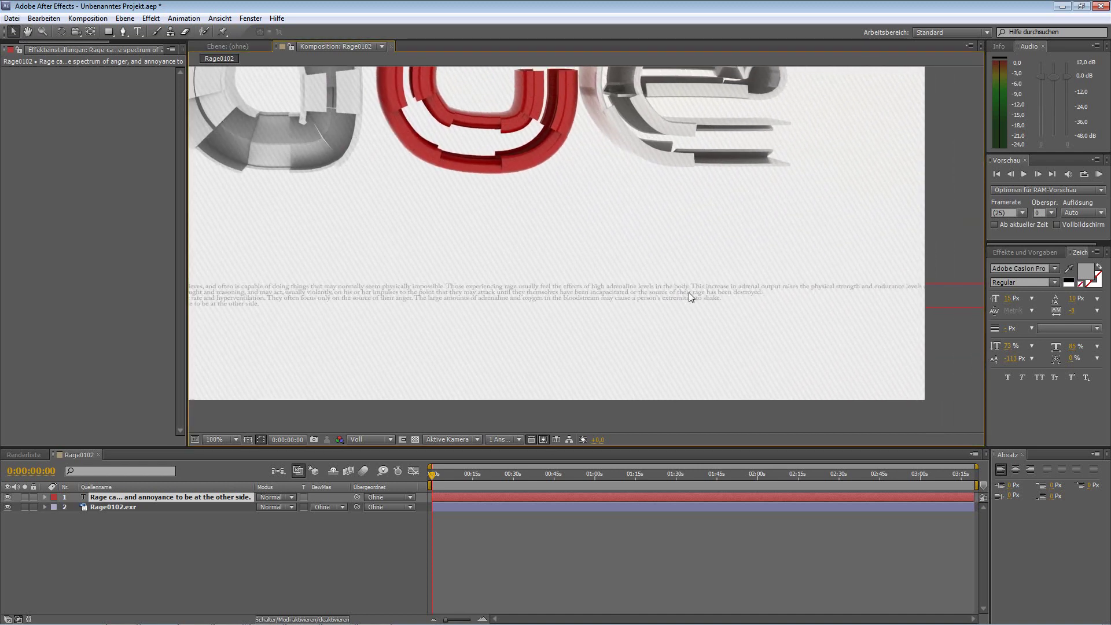
pyautogui.doubleClick(689, 292)
pyautogui.click(764, 286)
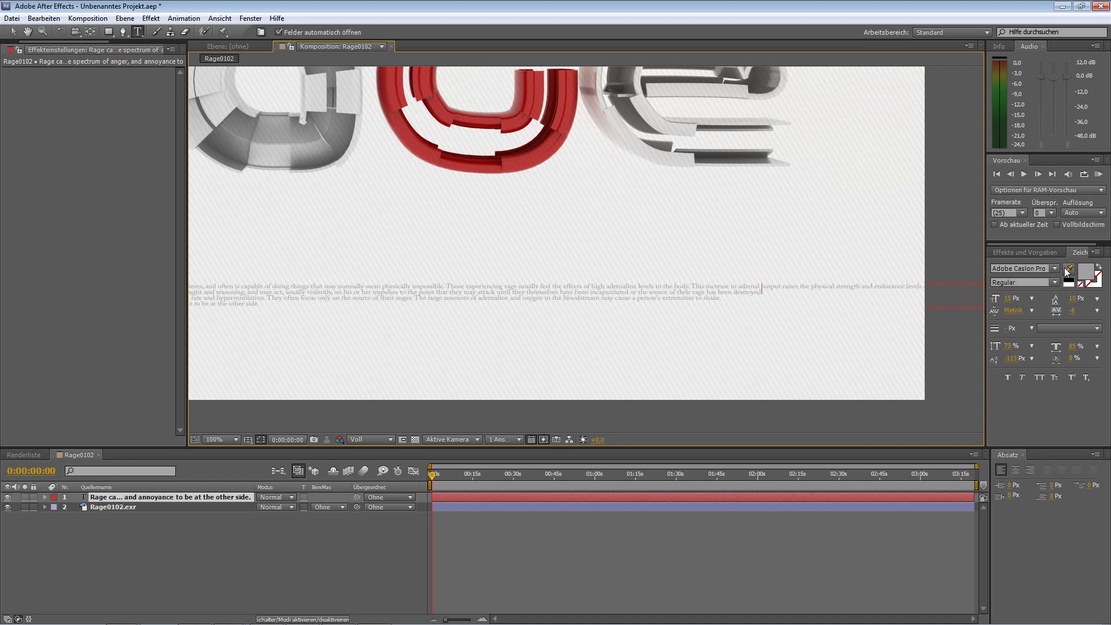
pyautogui.press('Return')
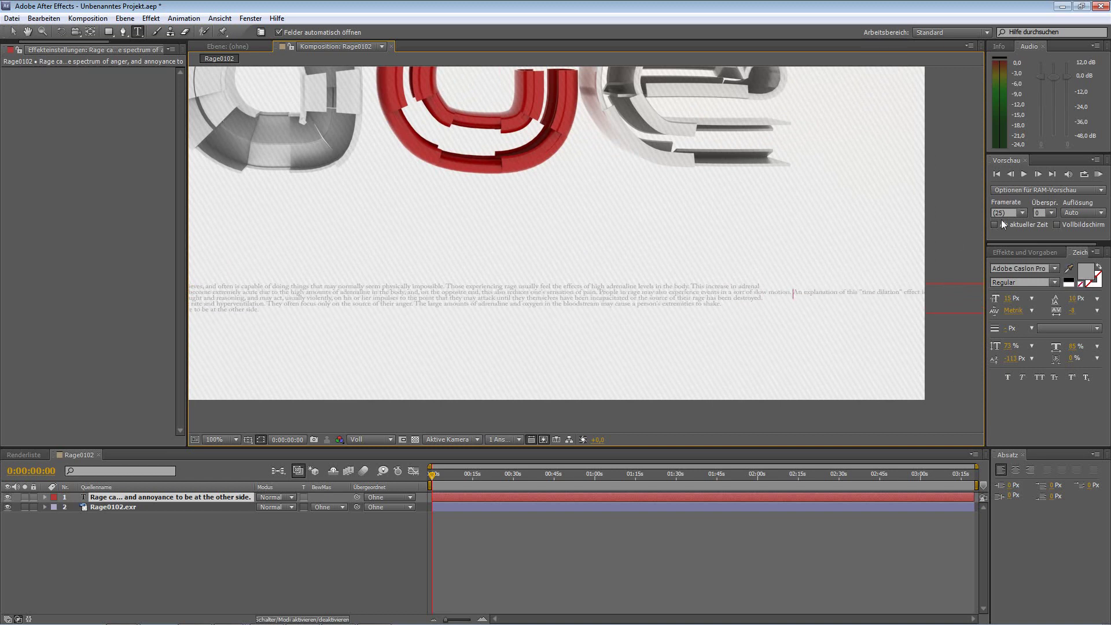
pyautogui.press('Return')
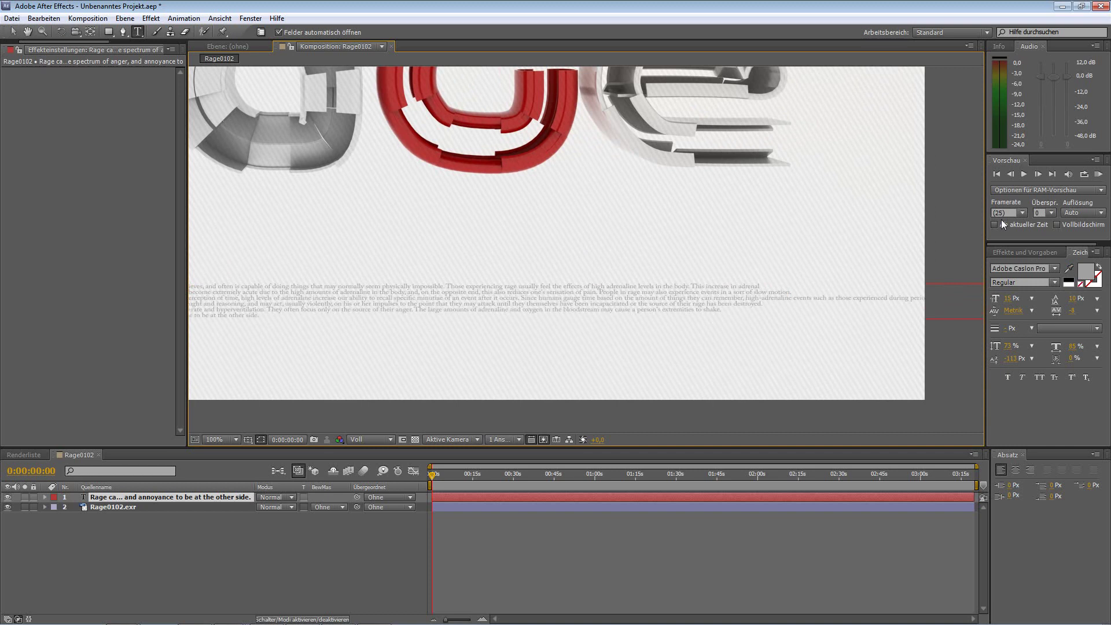
pyautogui.click(796, 299)
# - Delete the citation marker after "unfold more slowly." at the end of the first paragraph
pyautogui.moveTo(283, 297); pyautogui.dragTo(629, 298)
pyautogui.click(11, 34)
pyautogui.doubleClick(471, 315)
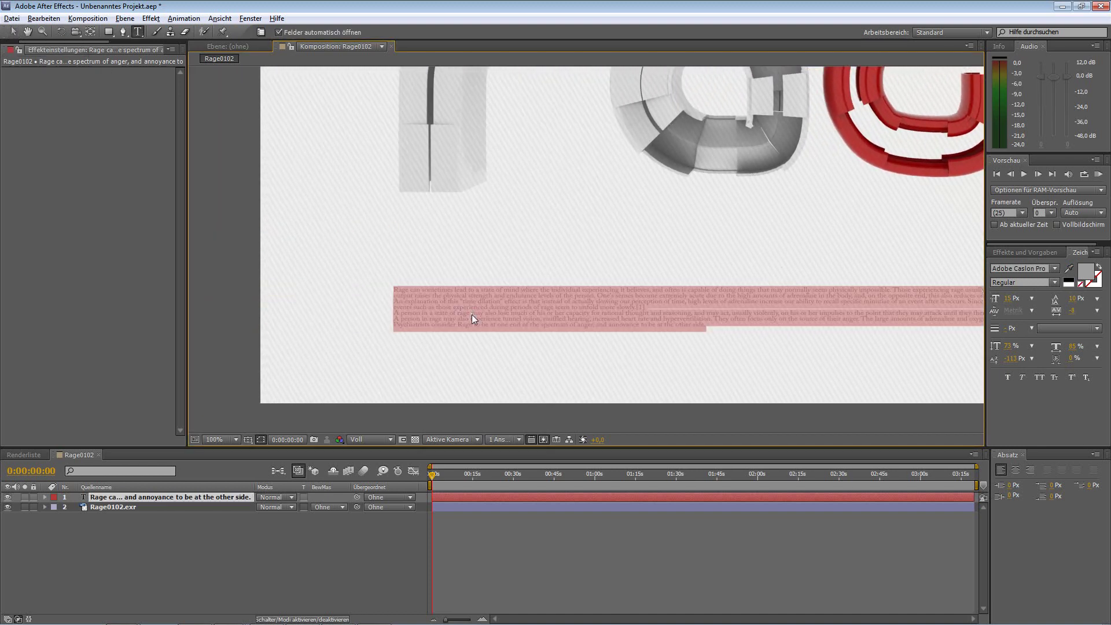
pyautogui.click(646, 308)
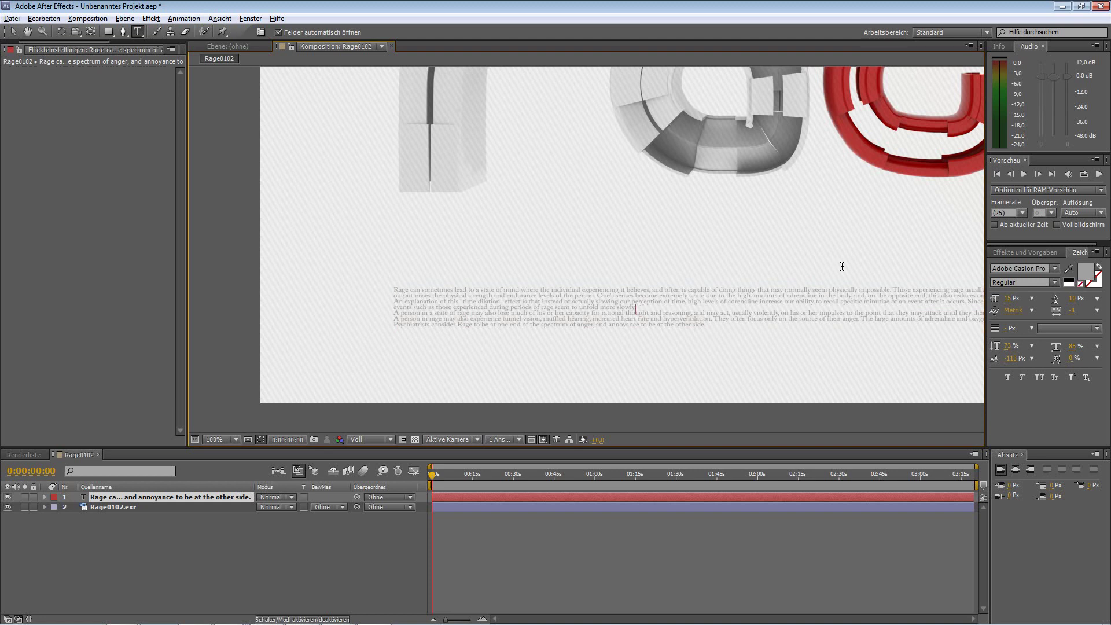
pyautogui.click(11, 32)
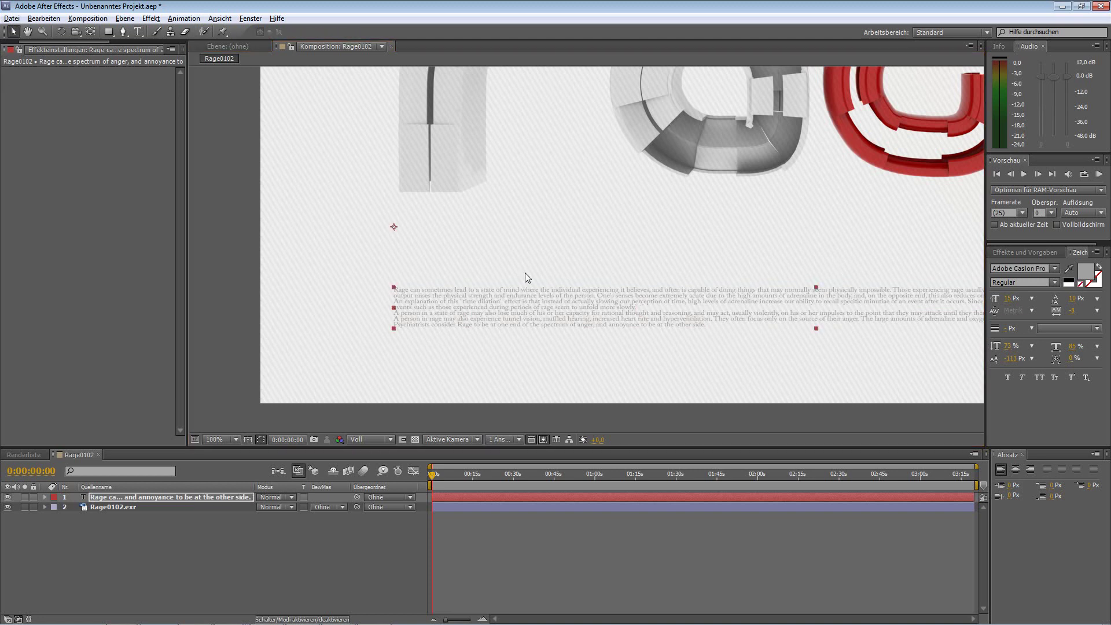
# - Join the paragraph starting "A person in a state of rage" to the end of the first paragraph
pyautogui.doubleClick(443, 314)
pyautogui.click(394, 314)
pyautogui.press('Delete')
pyautogui.click(12, 32)
# - Insert a line break after "they may attack until they" to keep the line within the word's width
pyautogui.click(27, 33)
pyautogui.moveTo(814, 321); pyautogui.dragTo(724, 309)
pyautogui.moveTo(441, 325); pyautogui.dragTo(338, 338)
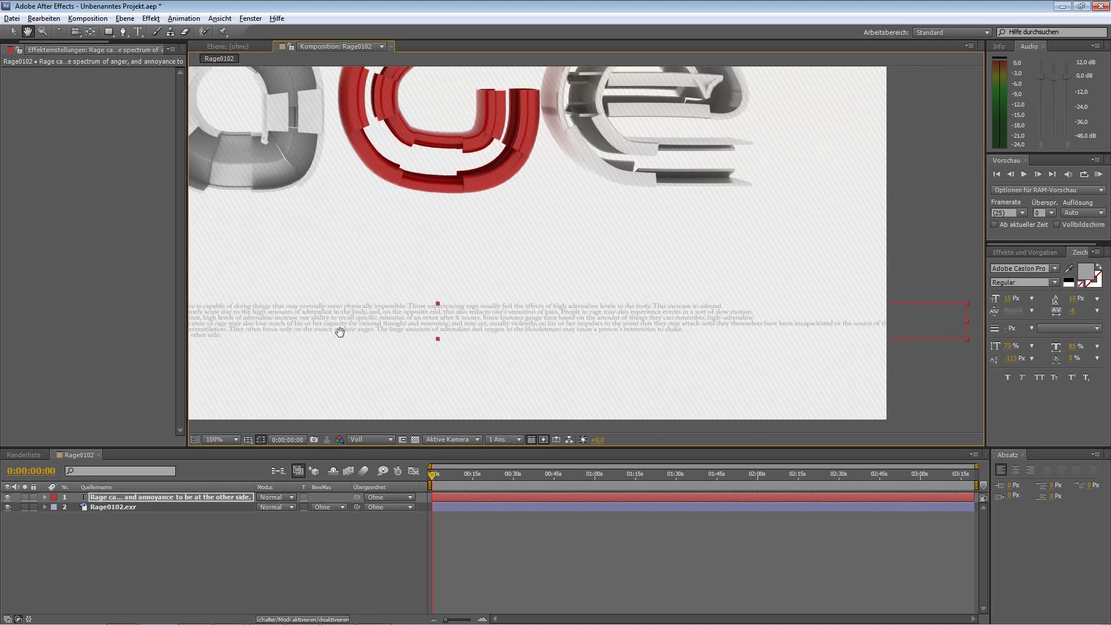
pyautogui.click(12, 32)
pyautogui.doubleClick(690, 331)
pyautogui.click(718, 331)
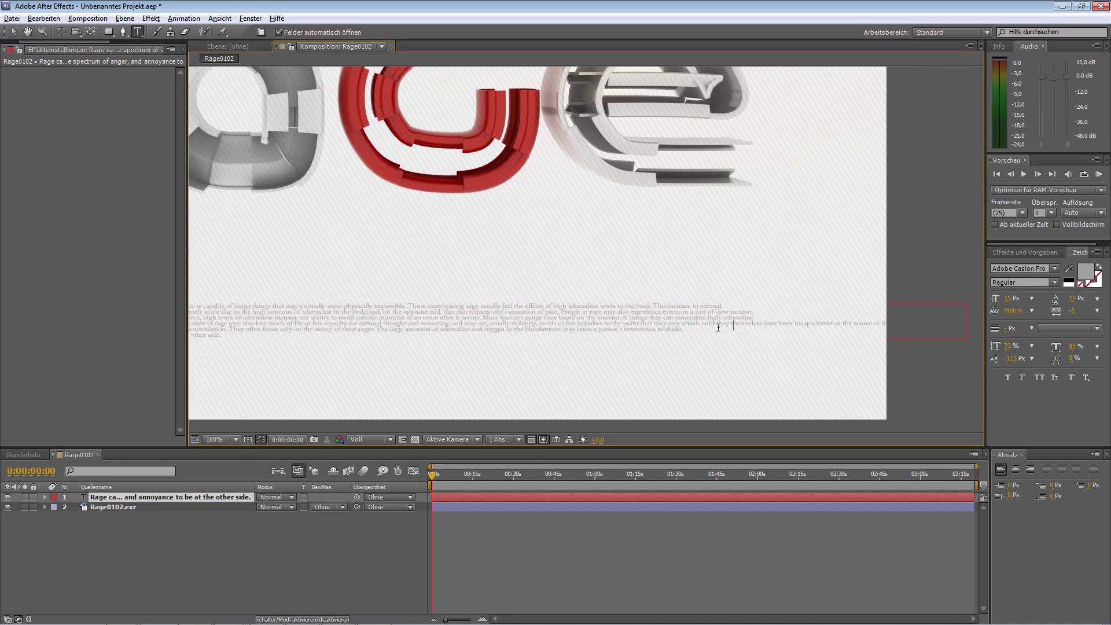
pyautogui.press('Return')
pyautogui.click(10, 29)
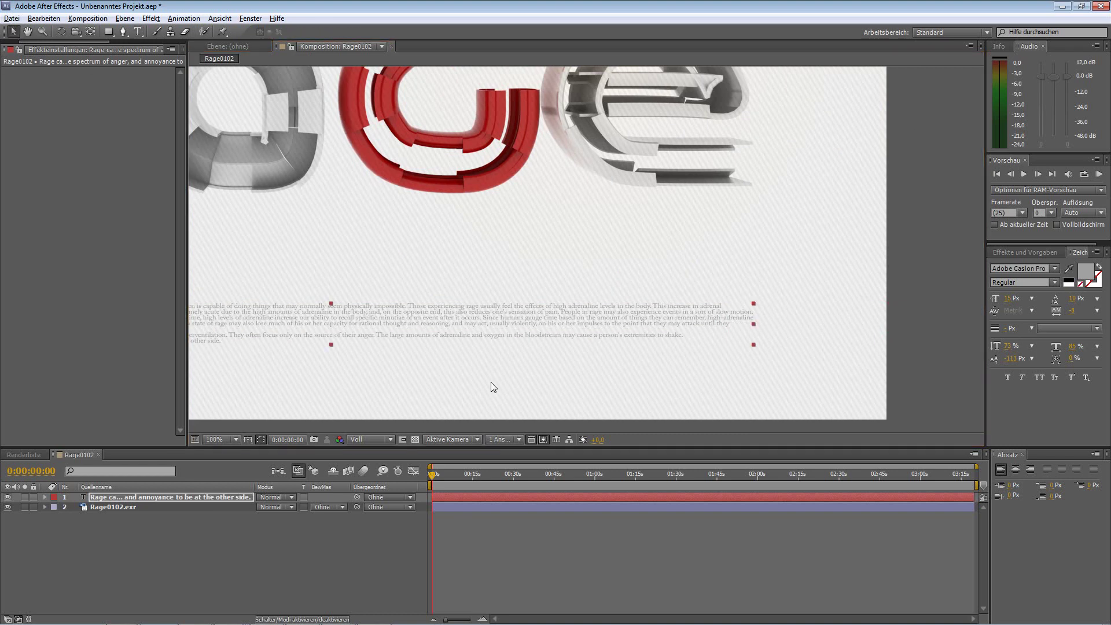
# - Join the paragraph starting "A person in rage" to the preceding line ending in "has been destroyed."
pyautogui.click(27, 31)
pyautogui.moveTo(239, 318); pyautogui.dragTo(662, 326)
pyautogui.click(12, 32)
pyautogui.doubleClick(350, 322)
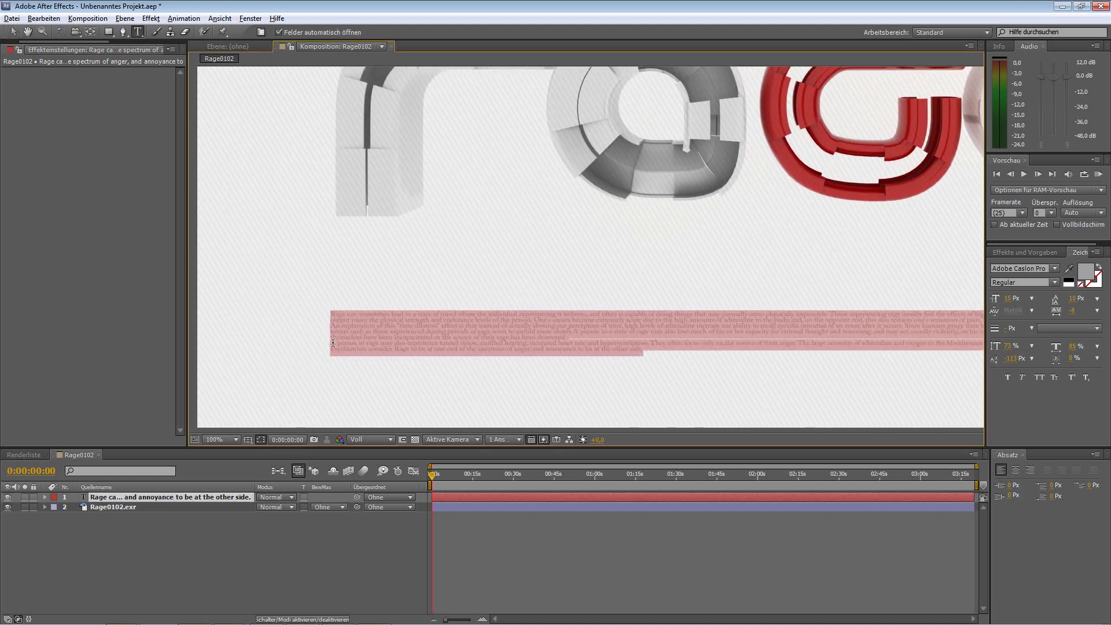
pyautogui.click(333, 342)
pyautogui.press('BackSpace')
pyautogui.press('Escape')
# - Insert a line break before "oxygen in the bloodstream" to shorten the overlong line
pyautogui.press('h')
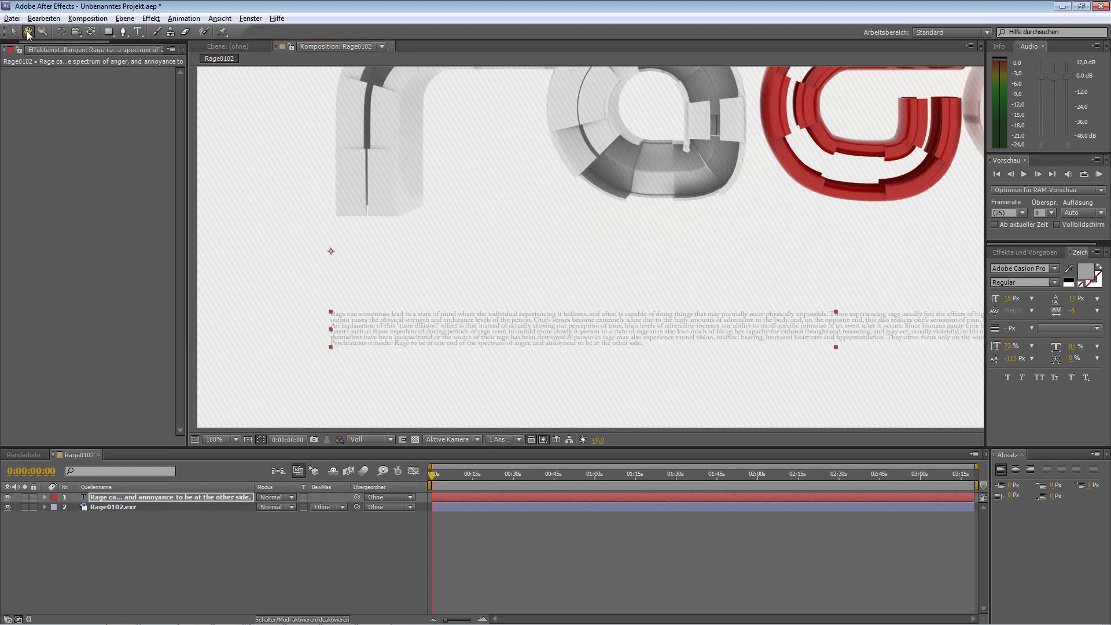
pyautogui.moveTo(707, 347); pyautogui.dragTo(348, 336)
pyautogui.press('v')
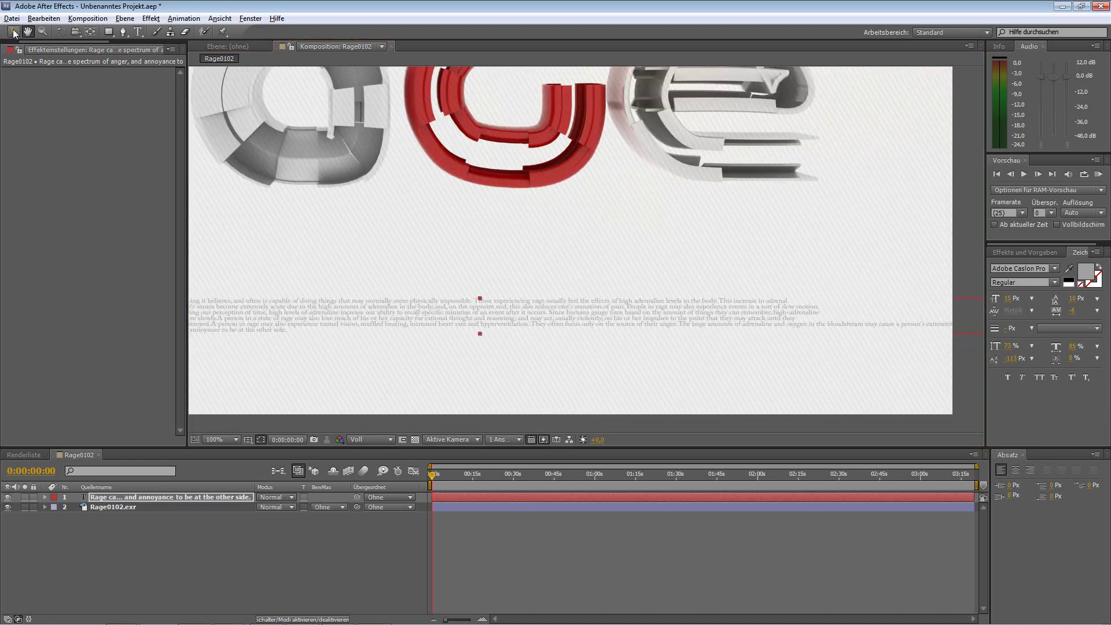
pyautogui.doubleClick(682, 327)
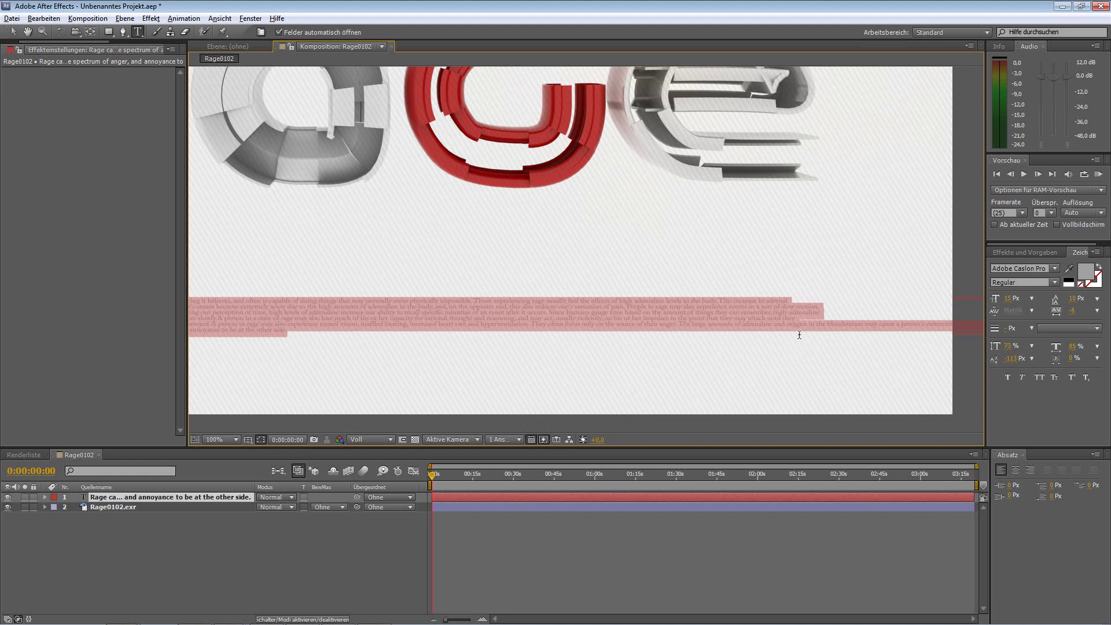
pyautogui.click(786, 326)
pyautogui.press('Return')
pyautogui.click(13, 32)
# - Join the last paragraph, starting "Psychiatrists consider Rage", to the preceding line ending in "extremities to shake."
pyautogui.click(27, 32)
pyautogui.moveTo(347, 319); pyautogui.dragTo(625, 317)
pyautogui.click(13, 32)
pyautogui.doubleClick(308, 311)
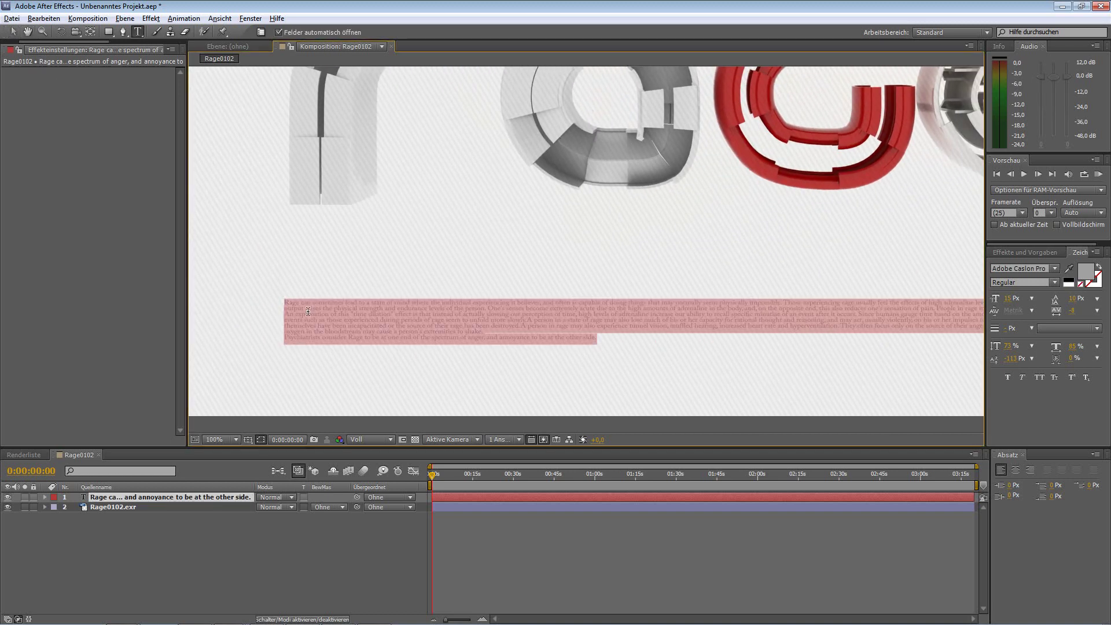
pyautogui.click(286, 337)
pyautogui.press('BackSpace')
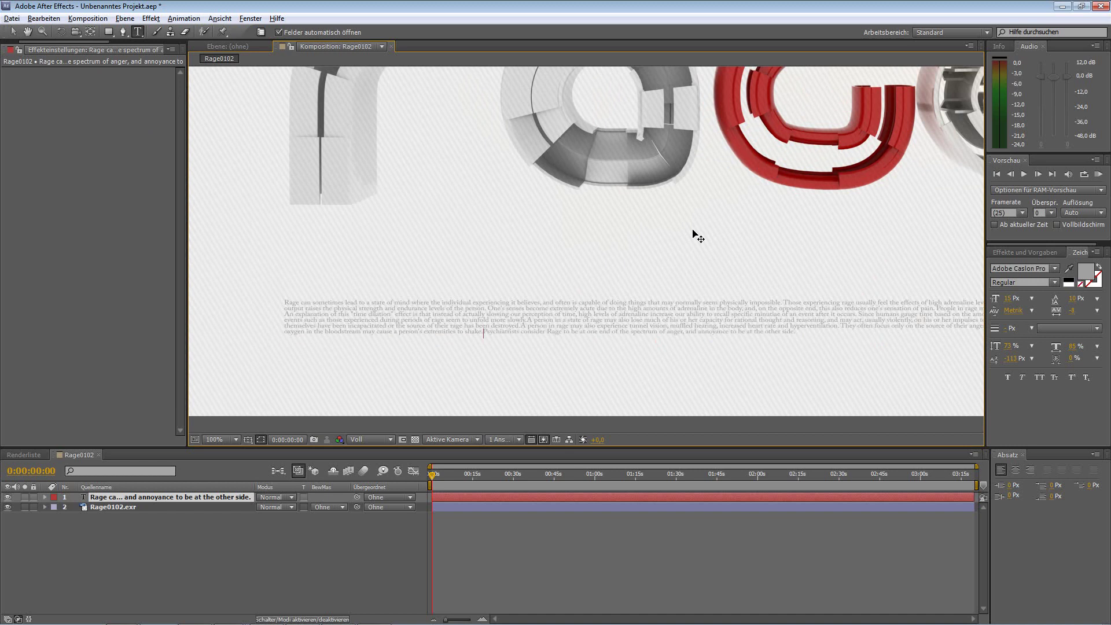
pyautogui.click(13, 31)
# - Move the text block up so it sits closer beneath the 3D word
pyautogui.scroll(-2, 739, 297)
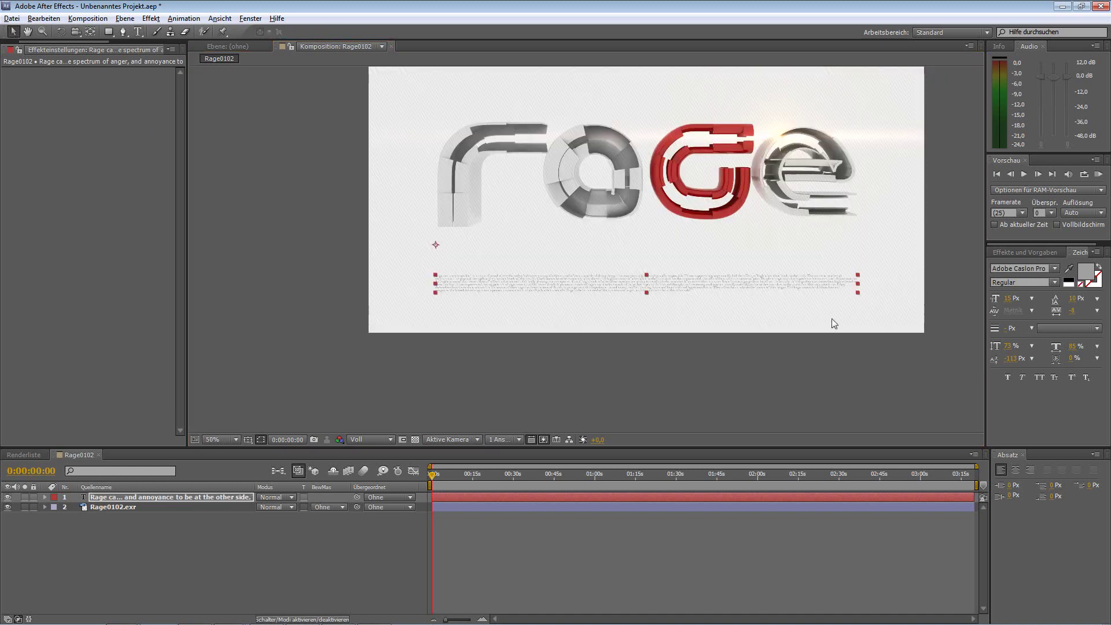
pyautogui.moveTo(836, 328); pyautogui.dragTo(741, 324)
pyautogui.scroll(1, 700, 340)
pyautogui.scroll(-1, 704, 349)
pyautogui.scroll(1, 704, 348)
pyautogui.scroll(-1, 704, 349)
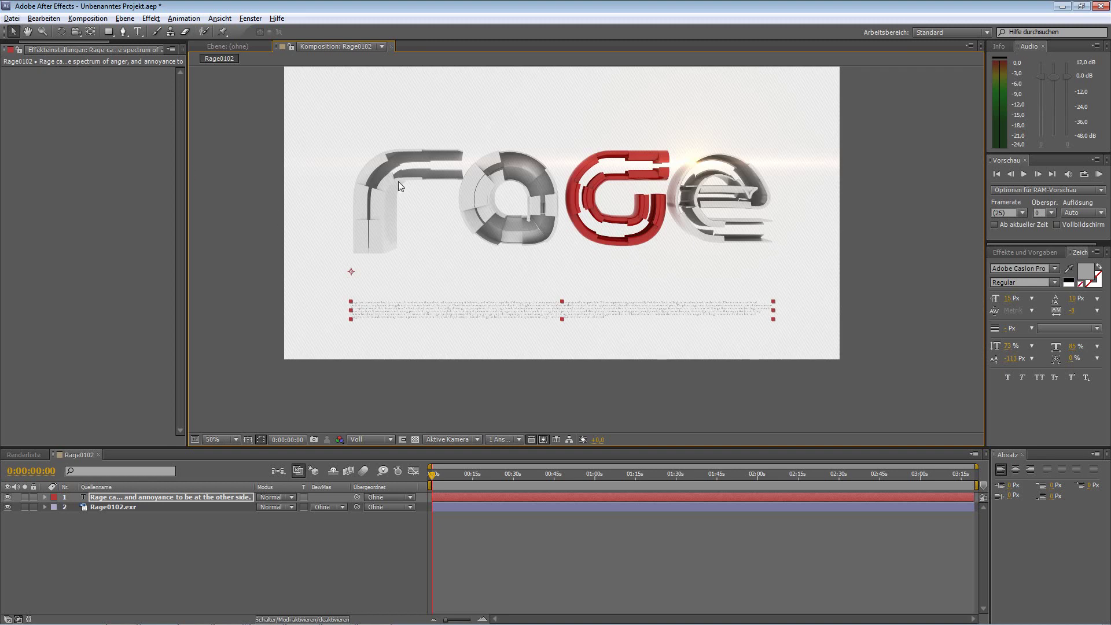
pyautogui.moveTo(452, 314); pyautogui.dragTo(455, 291)
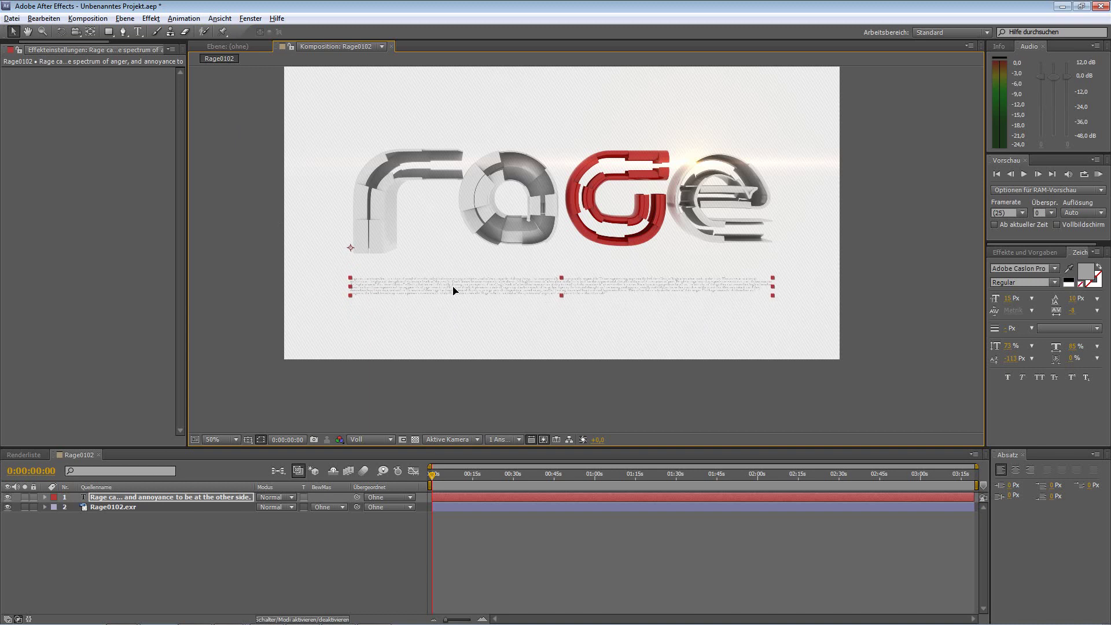
pyautogui.scroll(1, 506, 303)
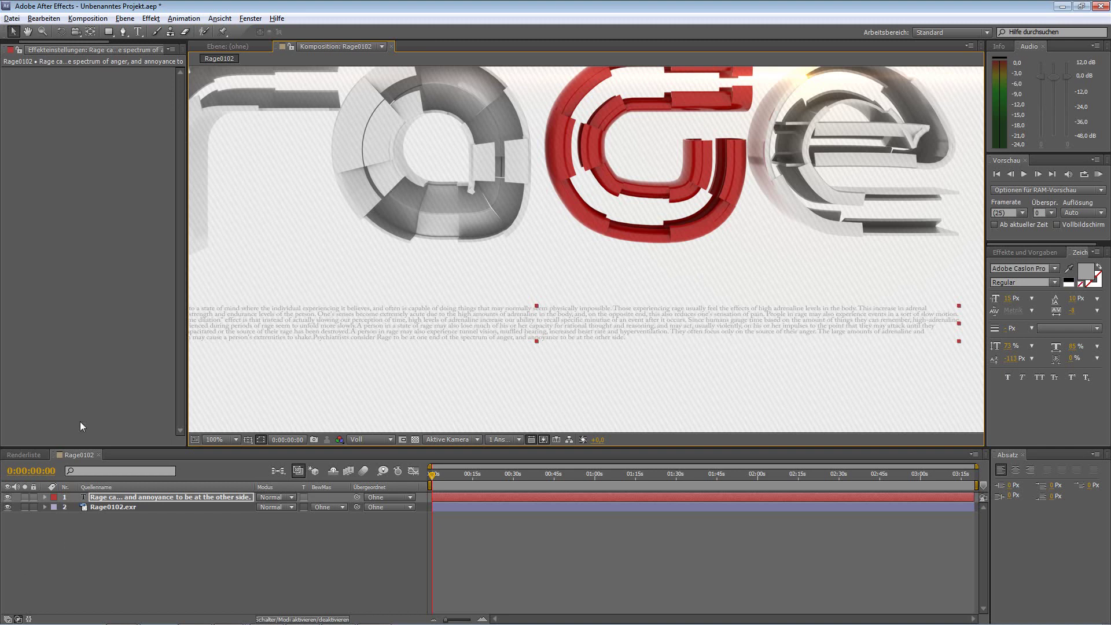
# - Change the global colour of the optical flare on Rage0102.exr to the light orange FFD18C
pyautogui.click(14, 52)
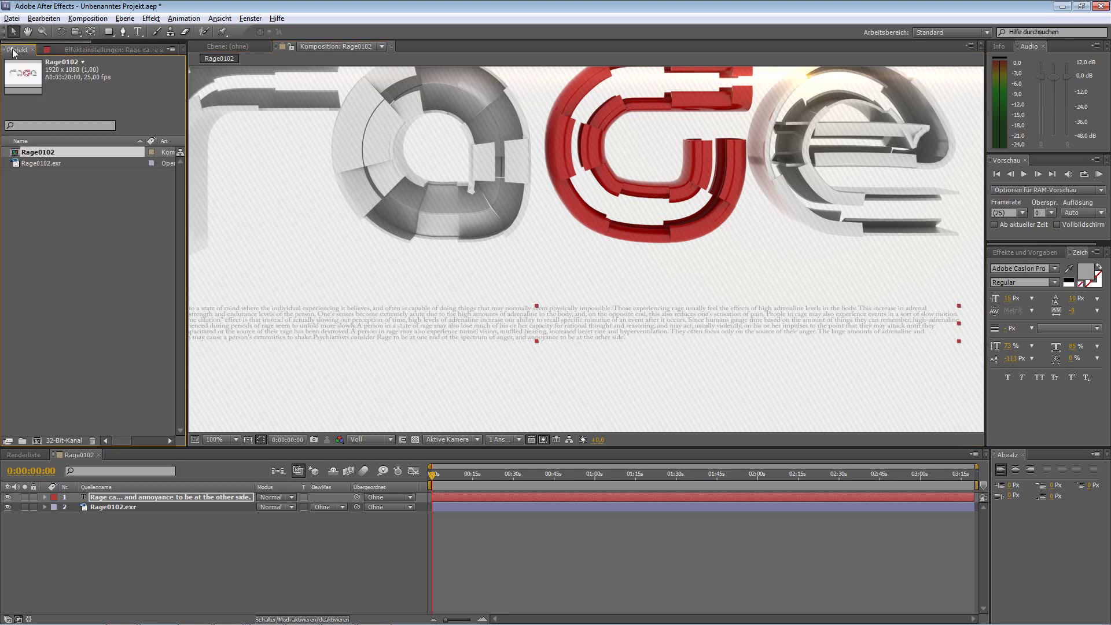
pyautogui.click(104, 50)
pyautogui.click(114, 507)
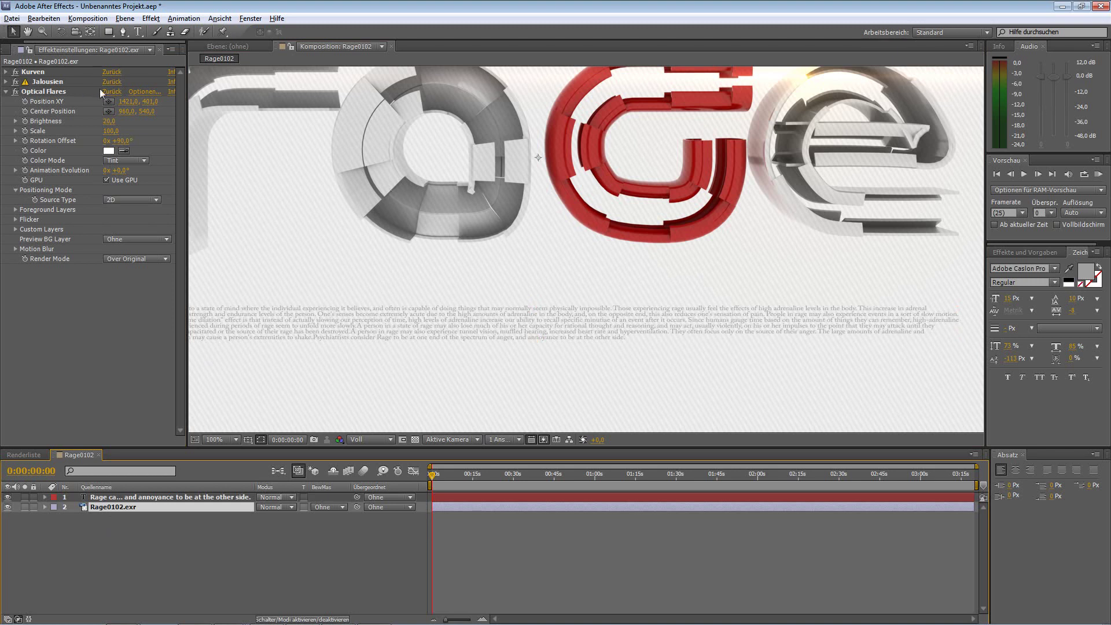
pyautogui.click(131, 92)
pyautogui.click(139, 396)
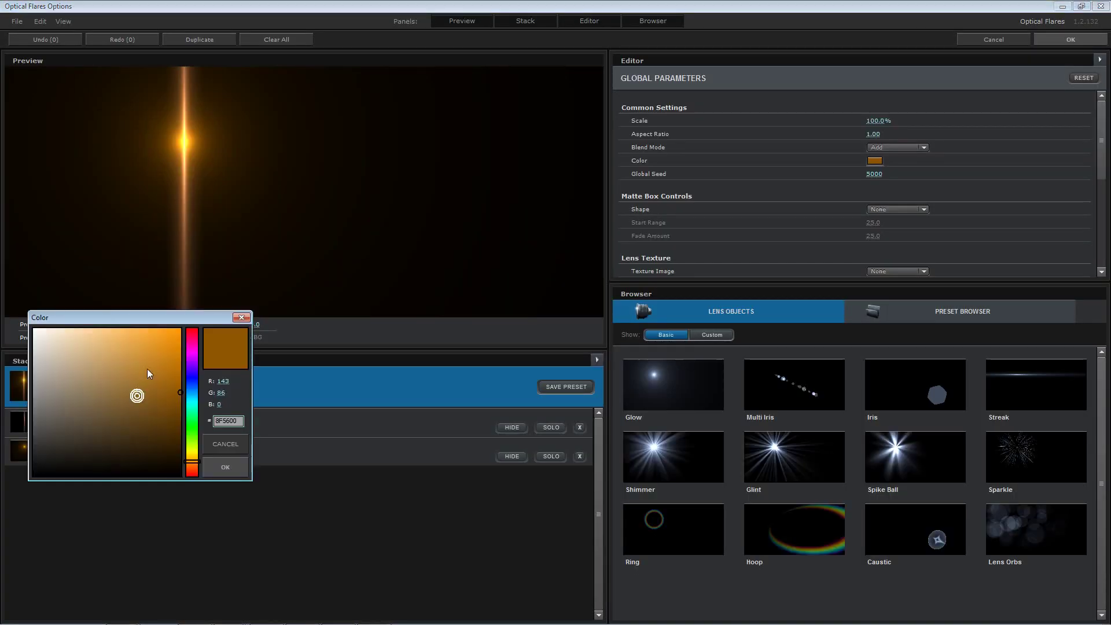
pyautogui.moveTo(166, 360); pyautogui.dragTo(101, 329)
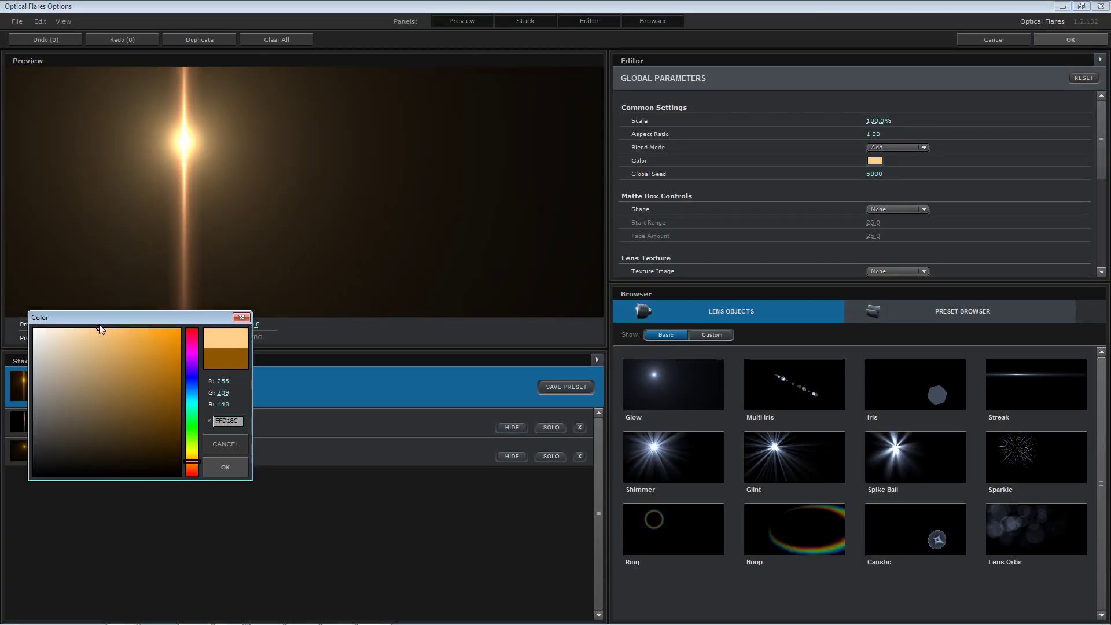
pyautogui.click(228, 464)
pyautogui.click(1075, 37)
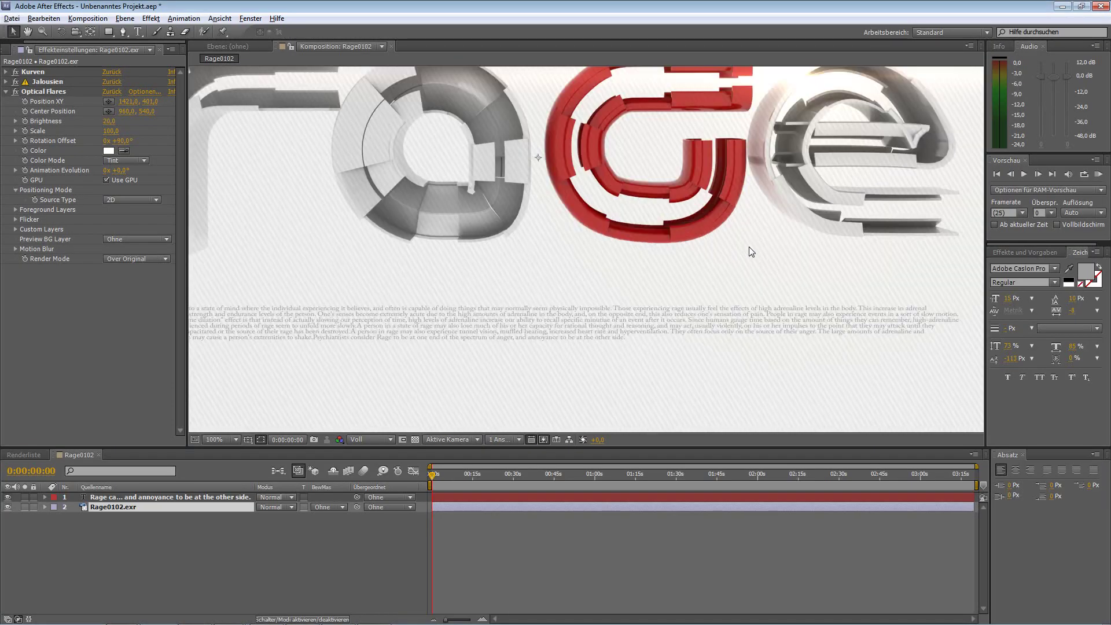
pyautogui.scroll(-2, 707, 301)
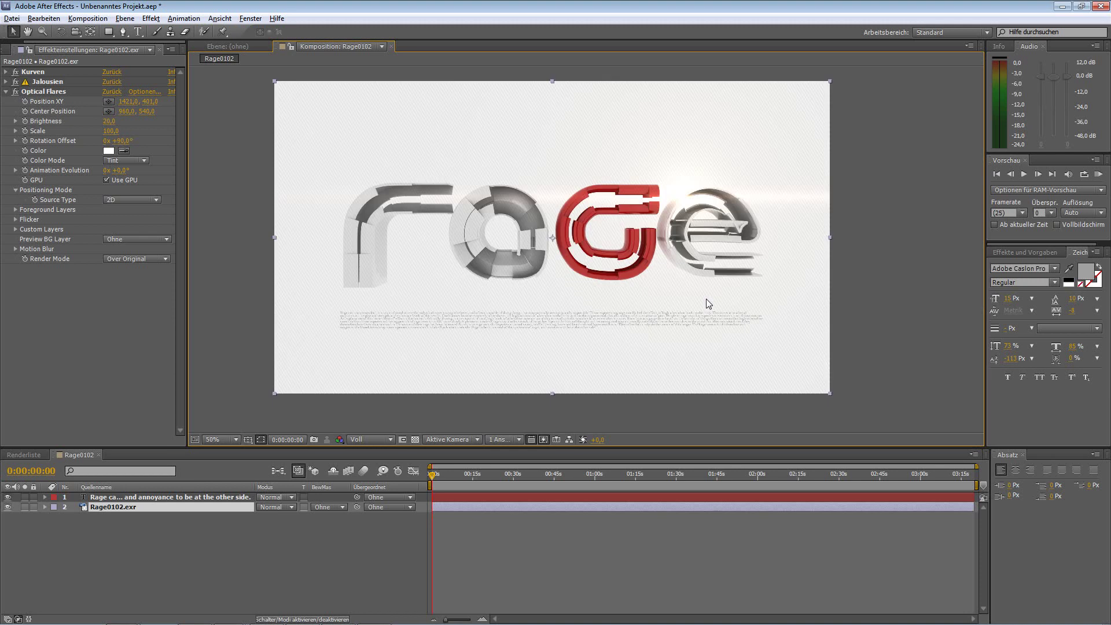
pyautogui.scroll(2, 655, 297)
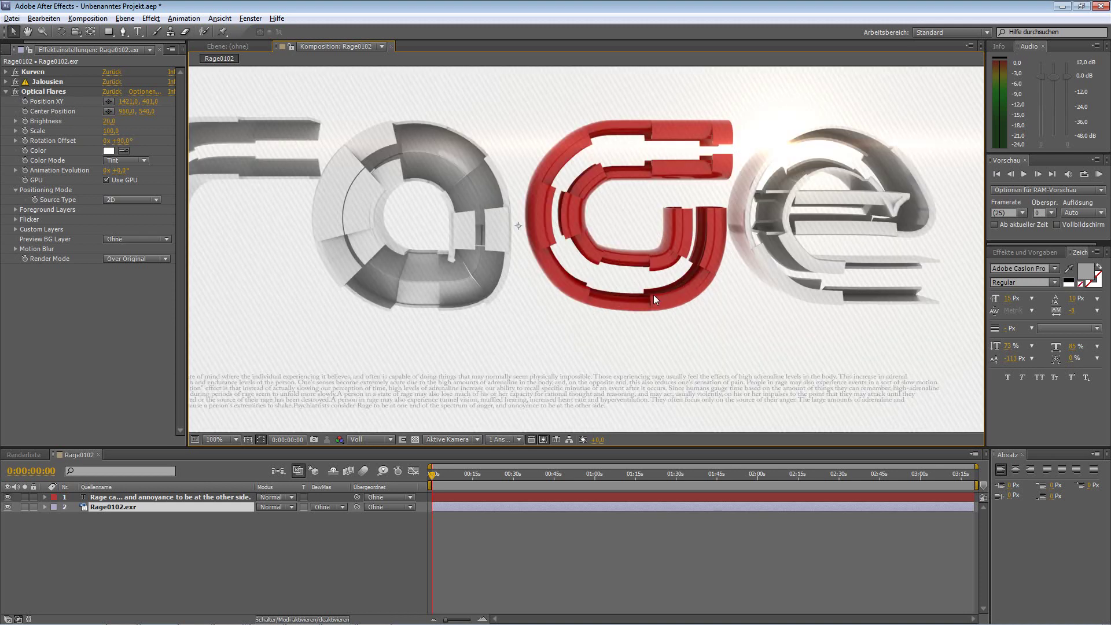
# - Pre-compose the text layer and Rage0102.exr, moving all attributes into the new composition
pyautogui.click(129, 499)
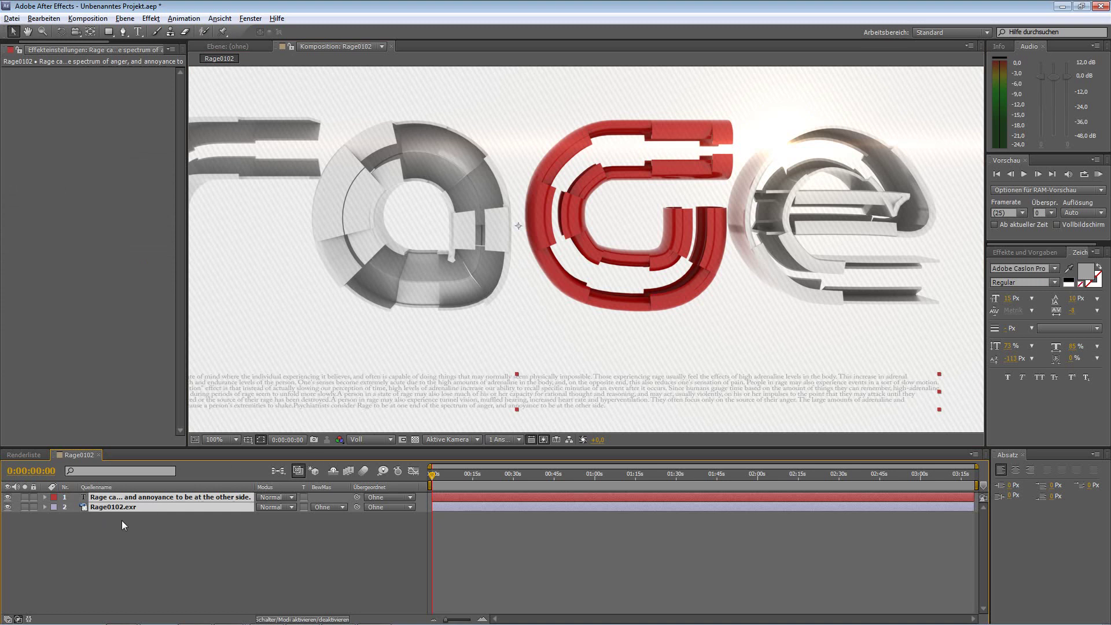
pyautogui.scroll(-1, 444, 288)
pyautogui.scroll(1, 440, 242)
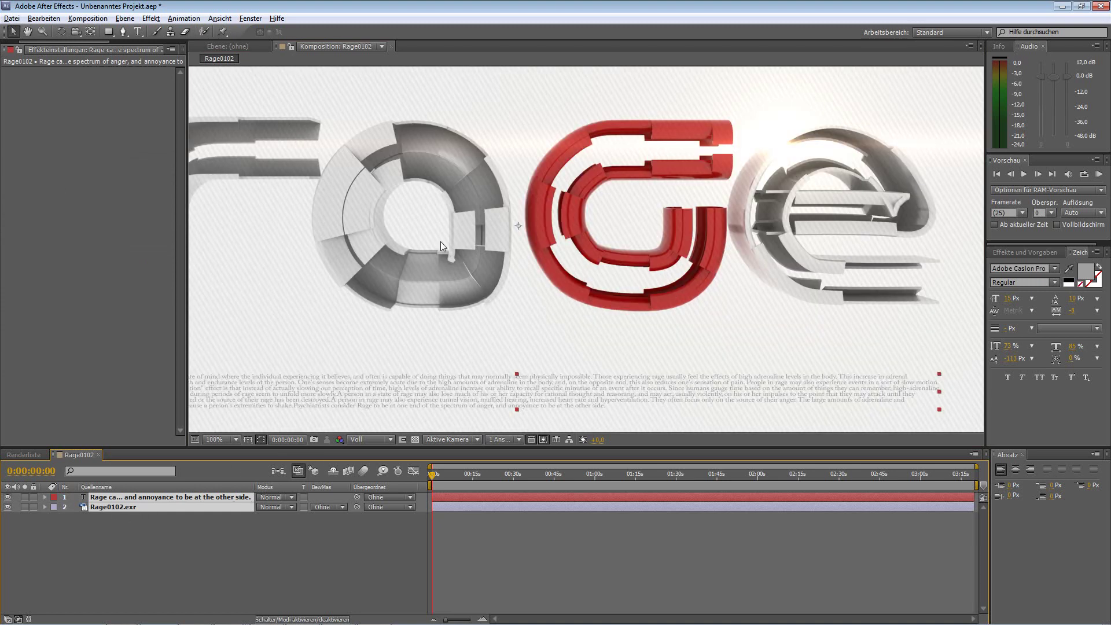
pyautogui.click(124, 21)
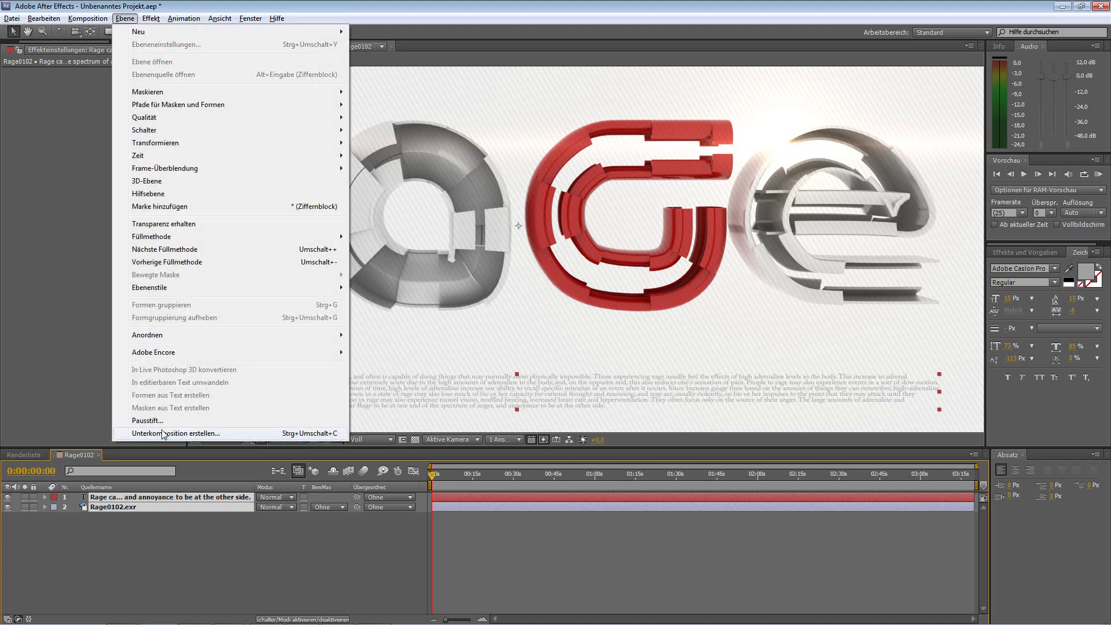
pyautogui.click(182, 434)
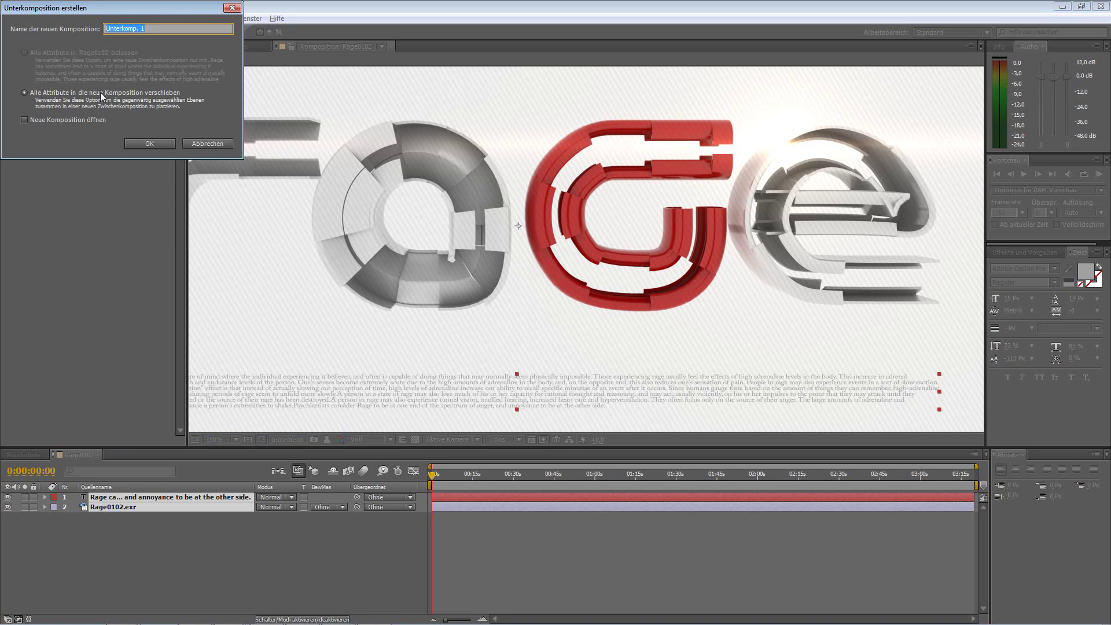
pyautogui.click(167, 146)
pyautogui.scroll(-1, 535, 315)
pyautogui.scroll(1, 551, 332)
pyautogui.scroll(-2, 549, 329)
pyautogui.scroll(1, 549, 329)
pyautogui.scroll(1, 537, 346)
pyautogui.scroll(-1, 538, 346)
pyautogui.scroll(1, 538, 347)
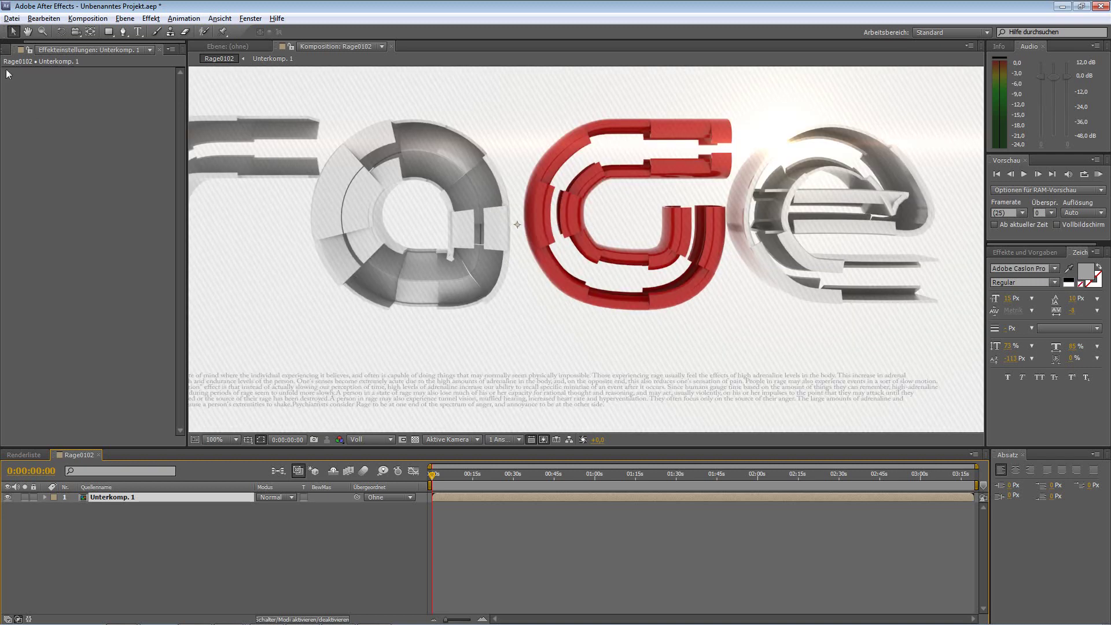
# - Apply the Magic Bullet Looks effect to the pre-composed layer and open its look editor
pyautogui.click(151, 19)
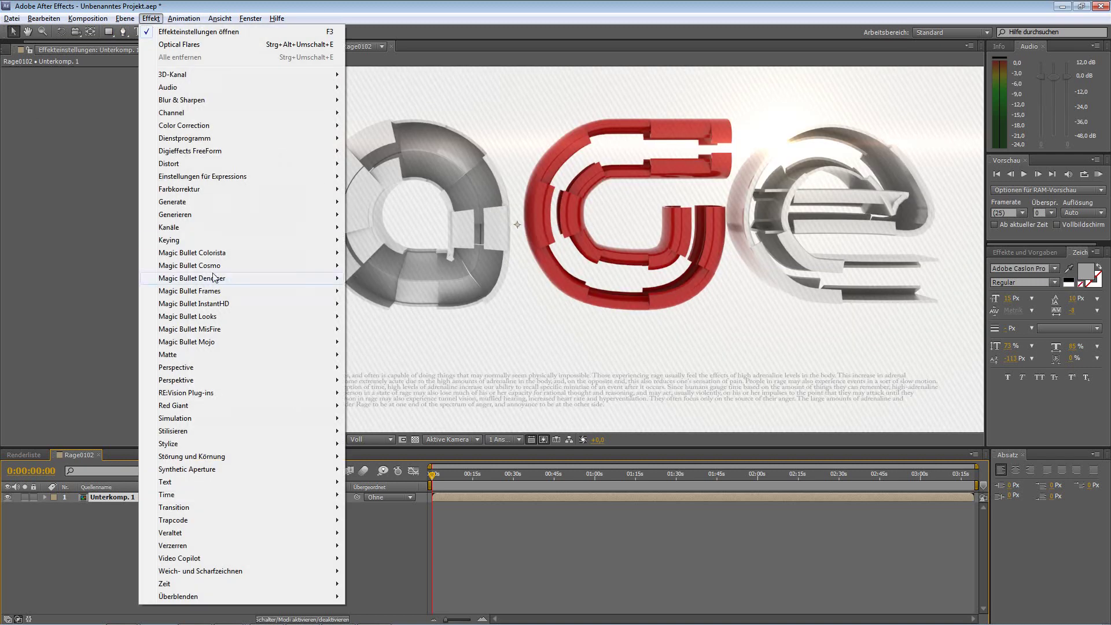
pyautogui.moveTo(204, 318)
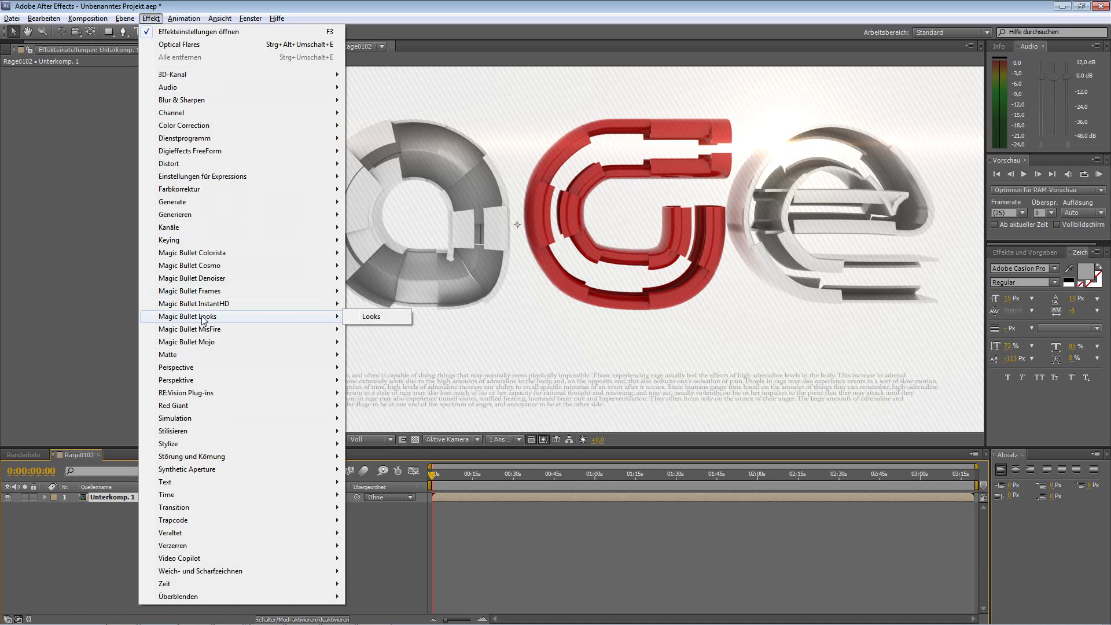
pyautogui.click(371, 317)
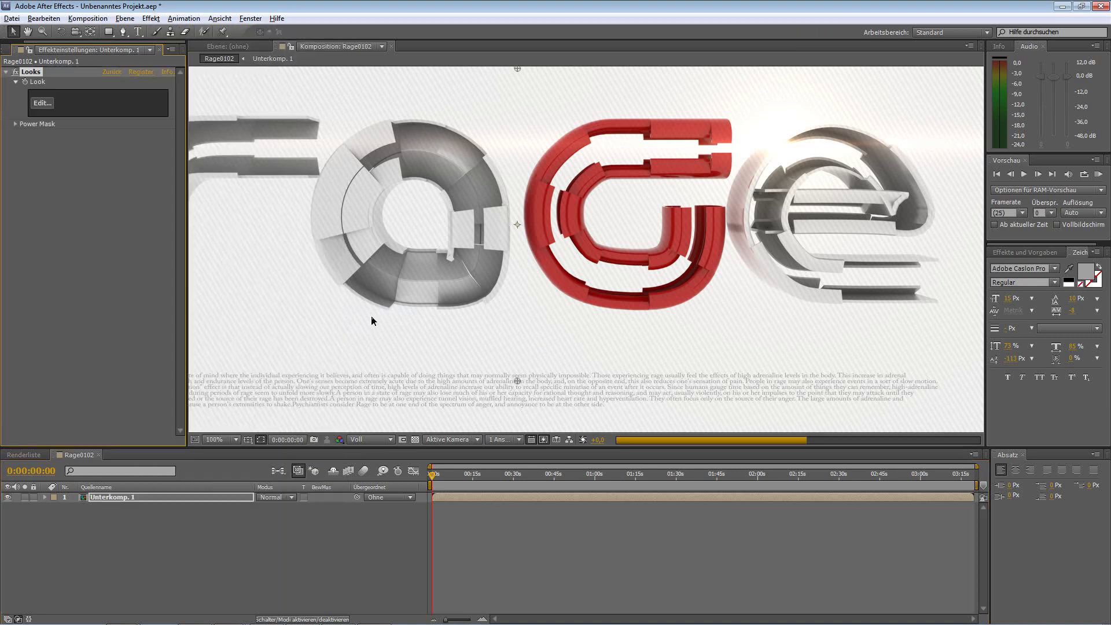
pyautogui.click(40, 103)
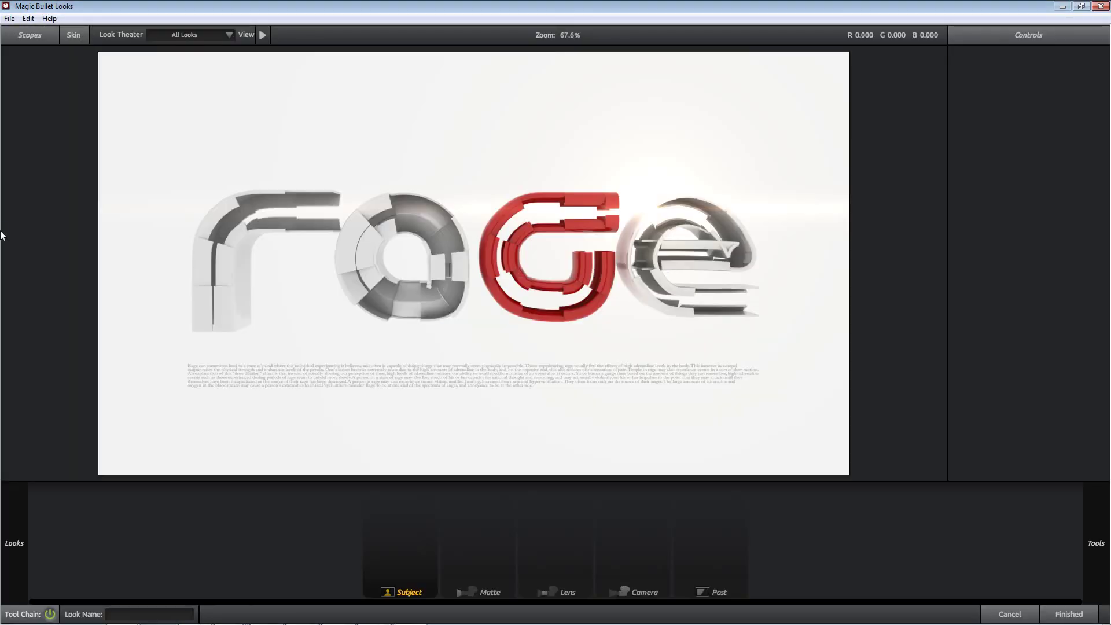
# - Try the custom interior look and the Basic Black and White look on the image
pyautogui.click(203, 109)
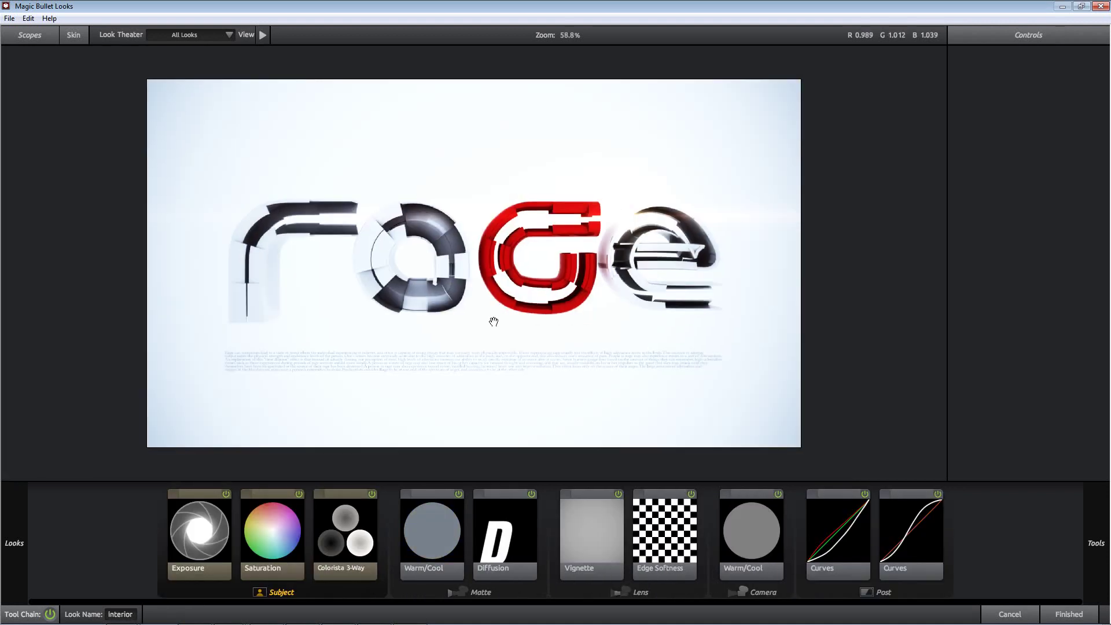
pyautogui.moveTo(1, 177)
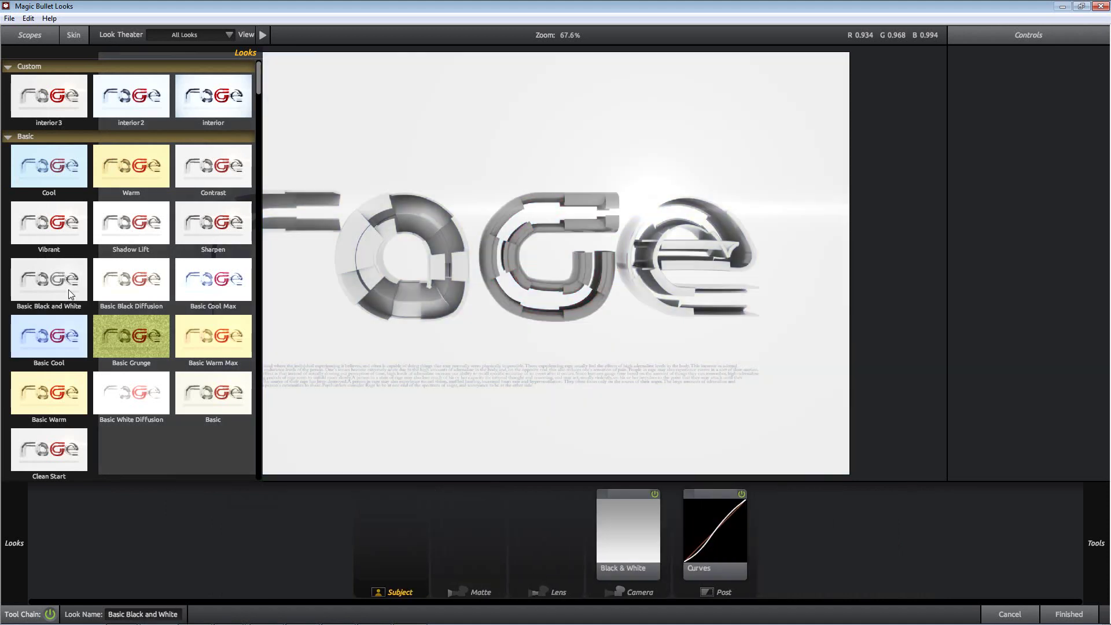
pyautogui.click(69, 292)
pyautogui.scroll(3, 498, 311)
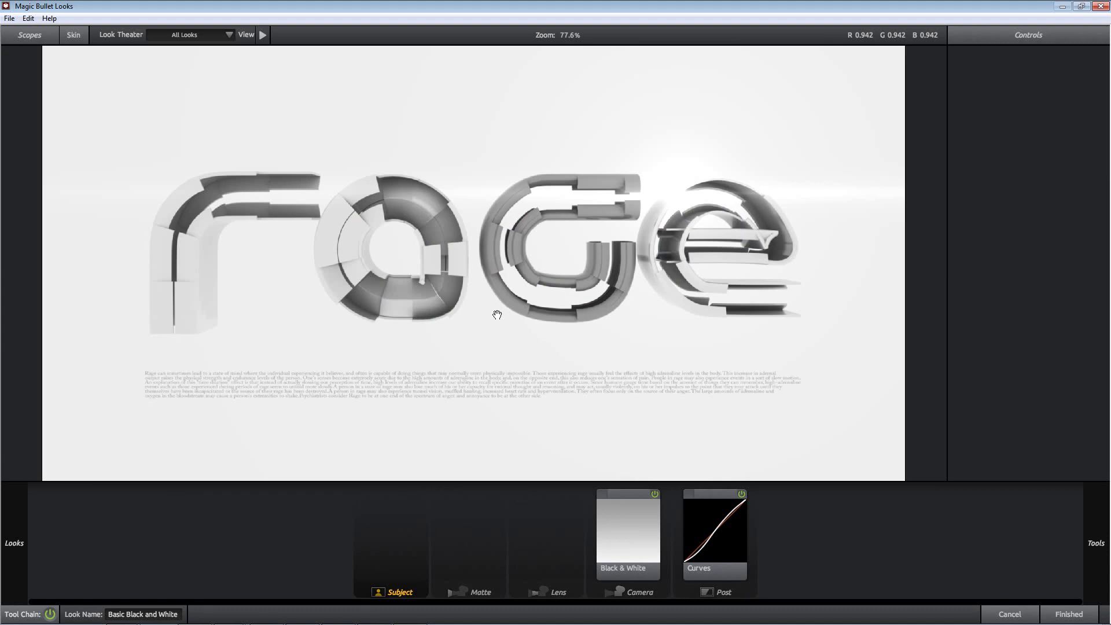
pyautogui.scroll(-2, 498, 311)
pyautogui.scroll(1, 485, 345)
# - Try the Basic Black Diffusion, Cool Max, Warm Max, Grunge, Cool and White Diffusion looks in turn
pyautogui.moveTo(2, 222)
pyautogui.click(112, 308)
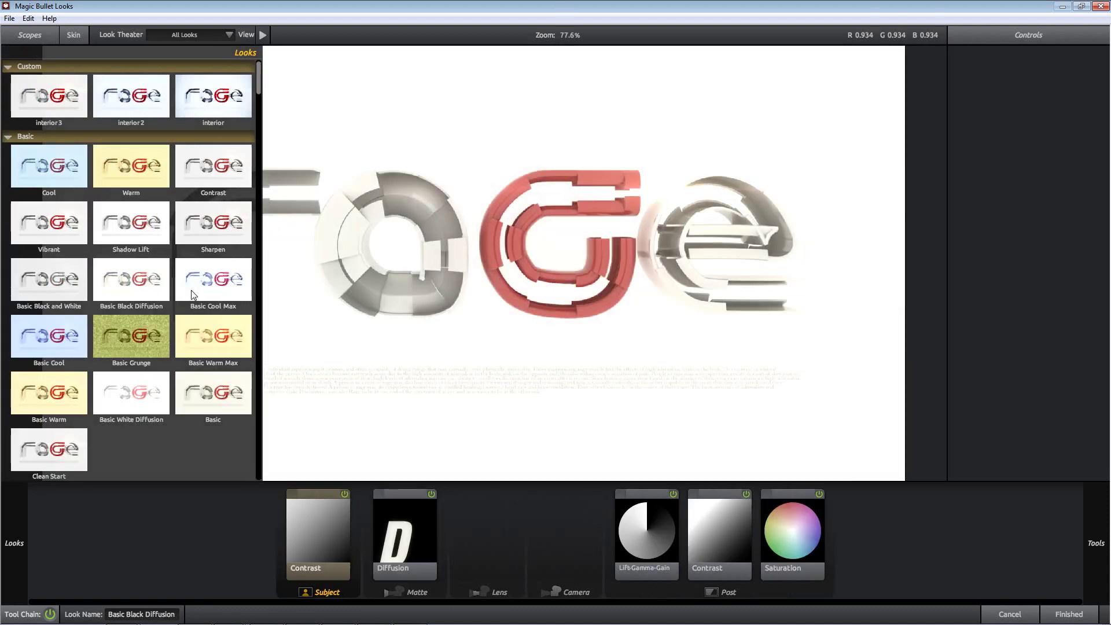
pyautogui.click(213, 281)
pyautogui.click(214, 339)
pyautogui.click(122, 343)
pyautogui.click(19, 355)
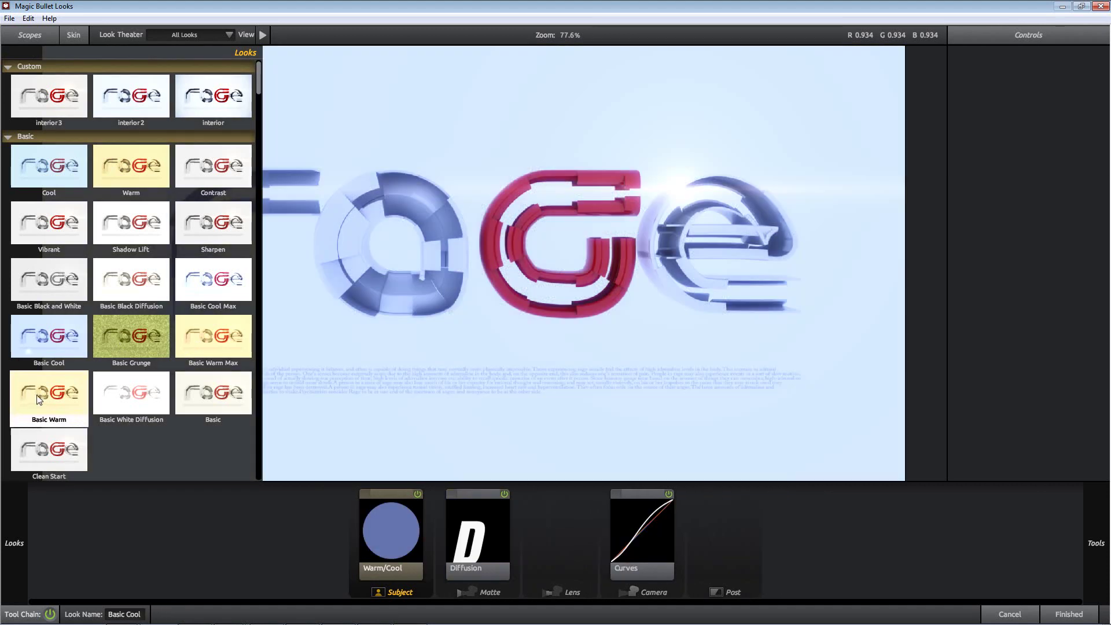
pyautogui.click(132, 394)
# - Preview looks from the Cinematic, Diffusion and Light, Monochromatic, Stylized, People and Classic Music Videos groups, ending with Punchy
pyautogui.scroll(-1, 178, 344)
pyautogui.scroll(-2, 179, 344)
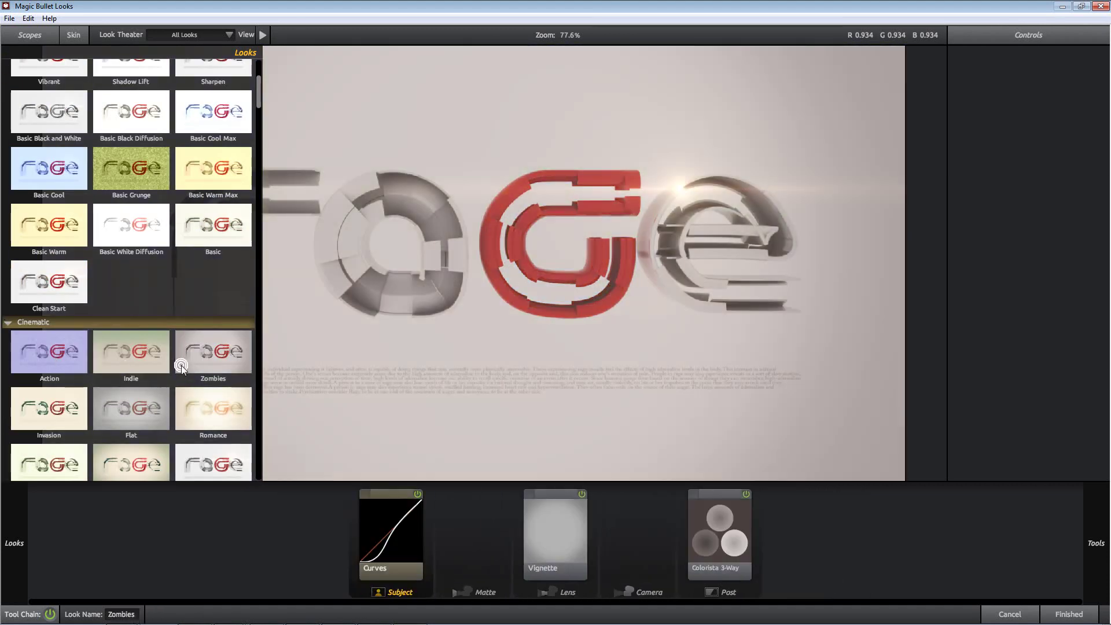
pyautogui.scroll(-1, 182, 366)
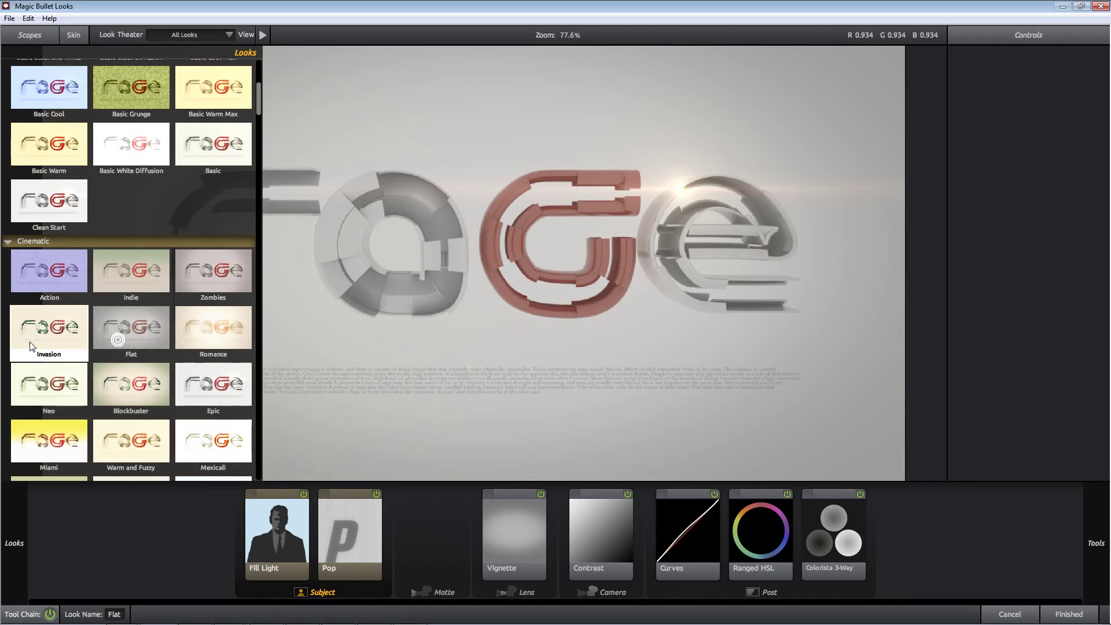
pyautogui.scroll(-3, 57, 346)
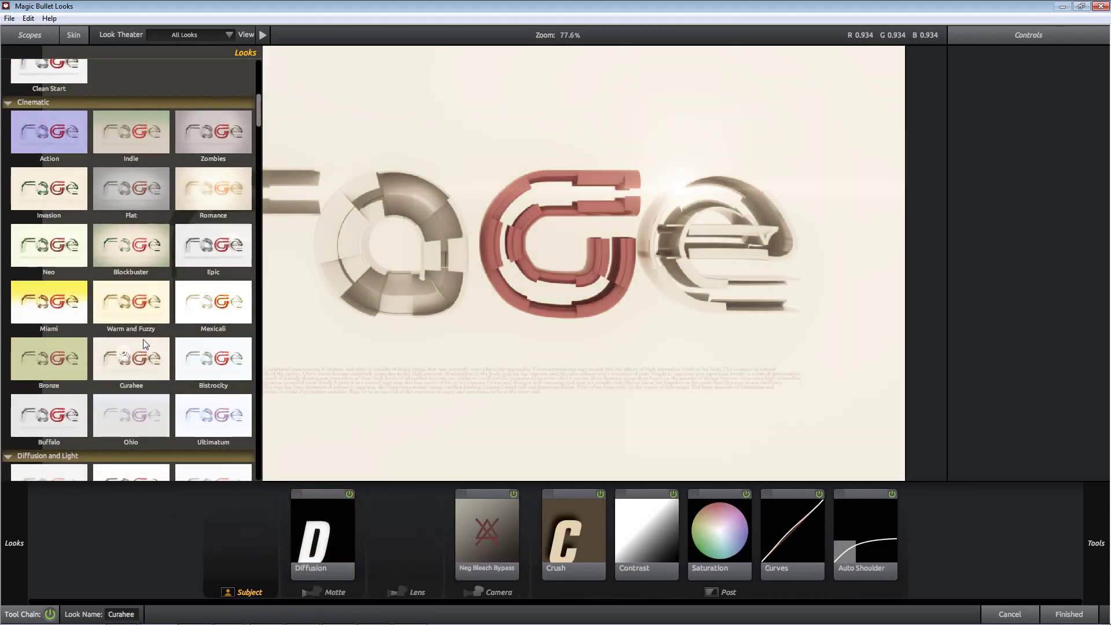
pyautogui.scroll(-3, 133, 345)
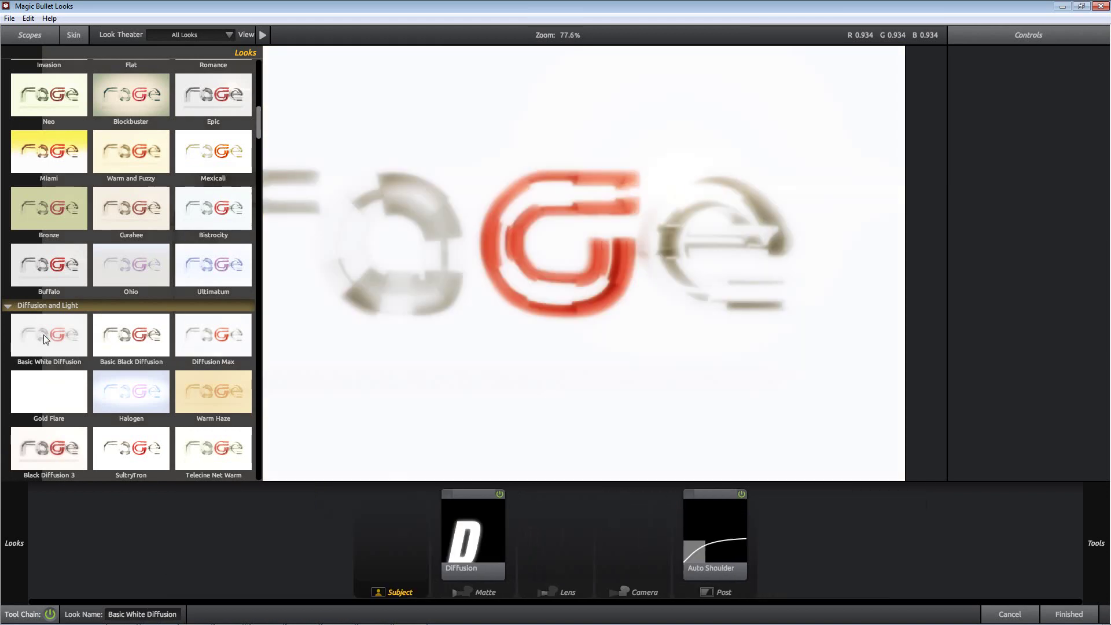
pyautogui.scroll(-3, 106, 370)
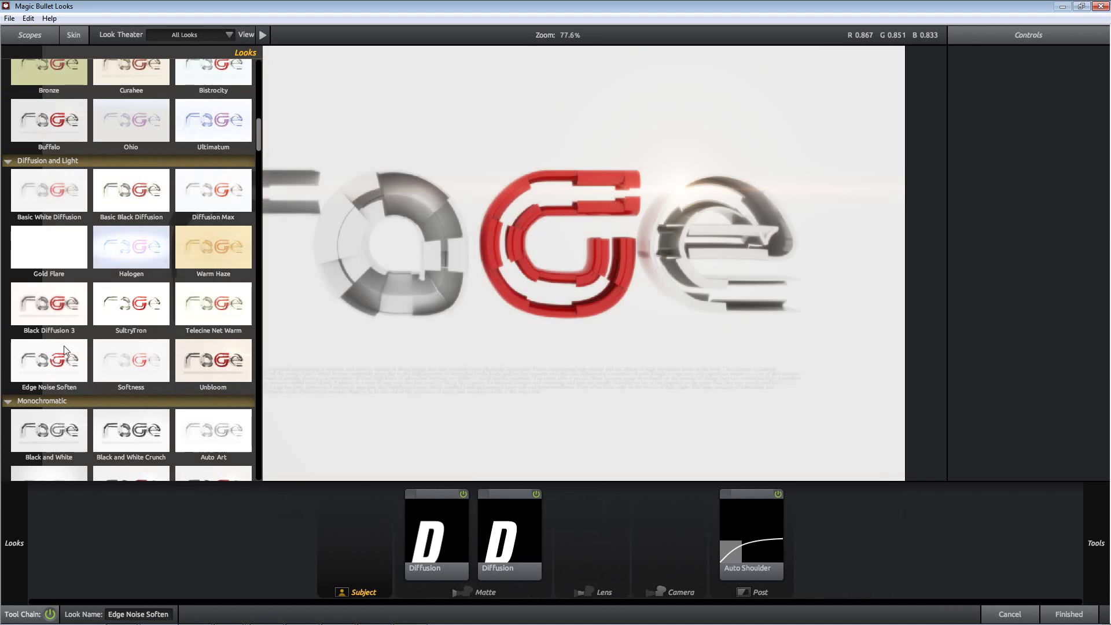
pyautogui.scroll(-3, 56, 309)
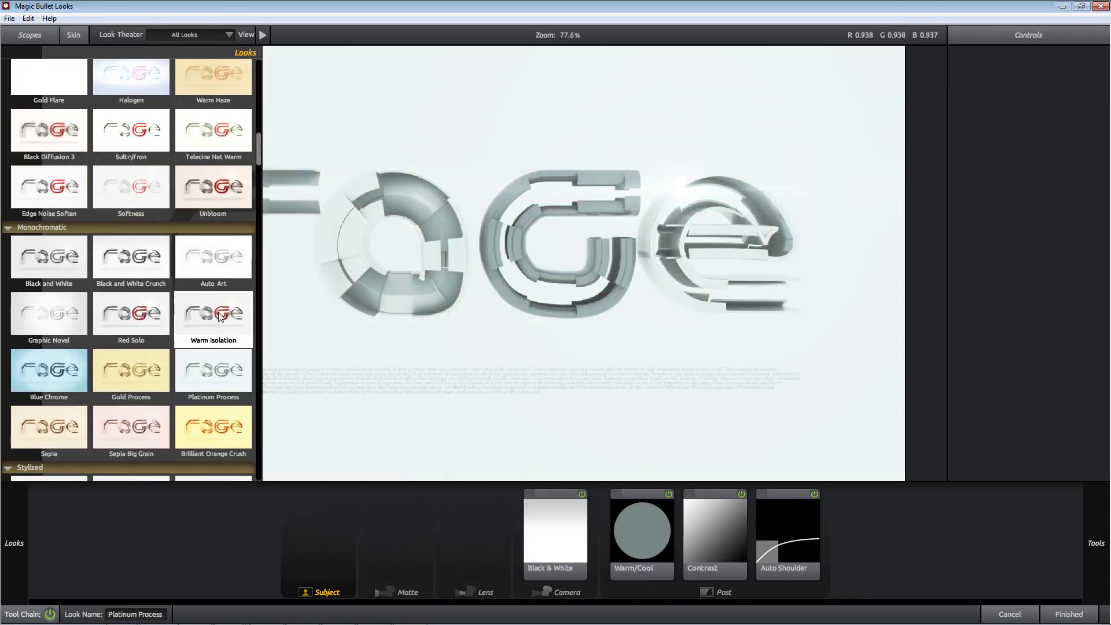
pyautogui.scroll(-5, 219, 316)
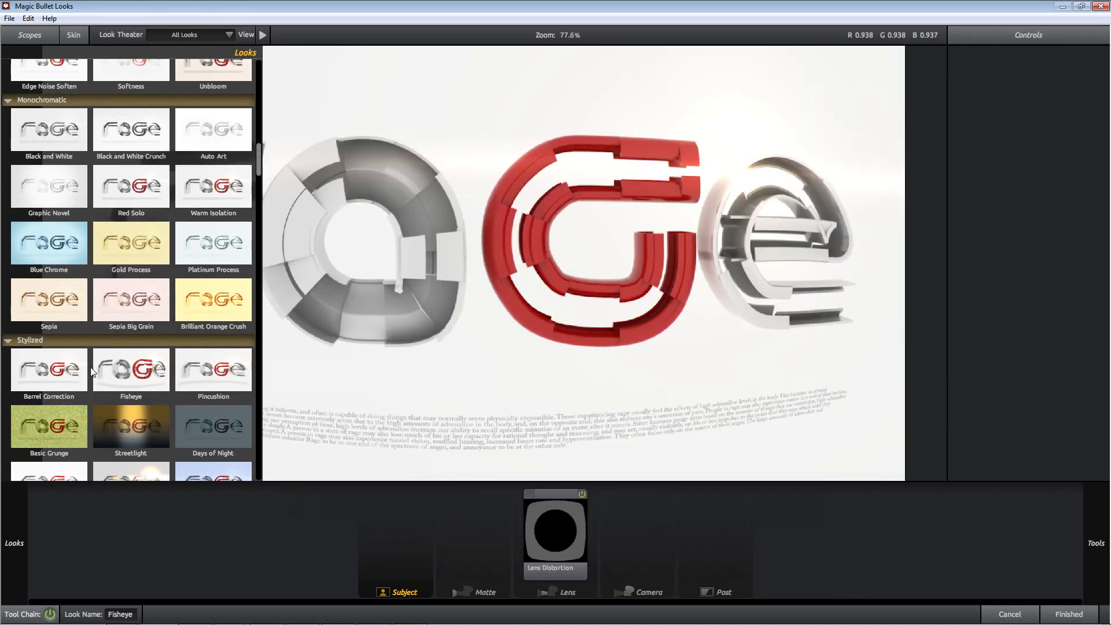
pyautogui.scroll(-6, 133, 375)
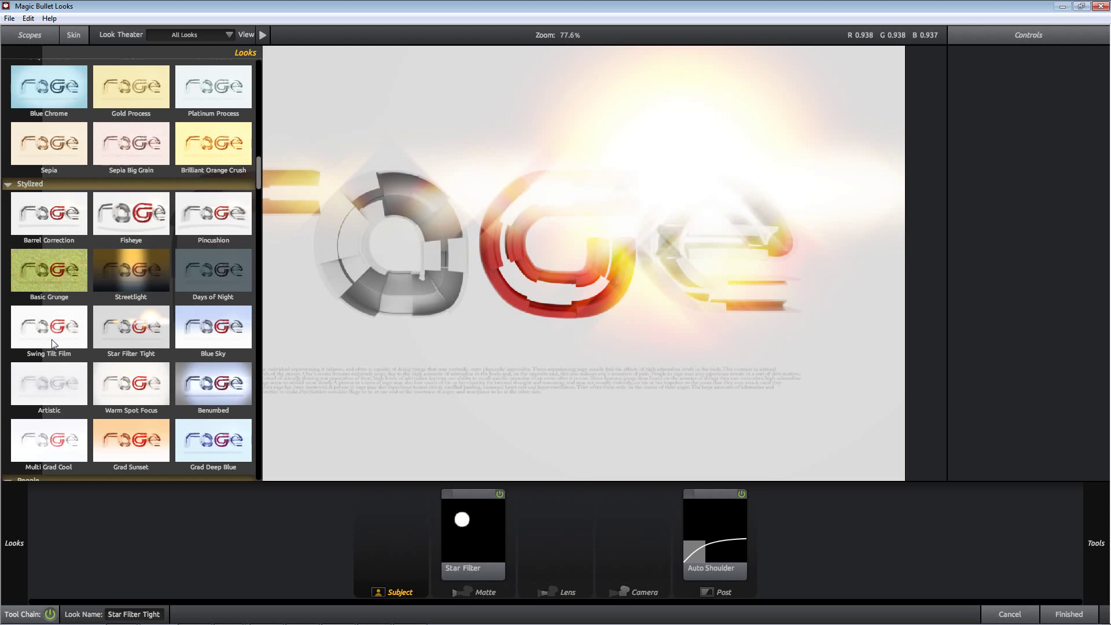
pyautogui.scroll(-6, 166, 351)
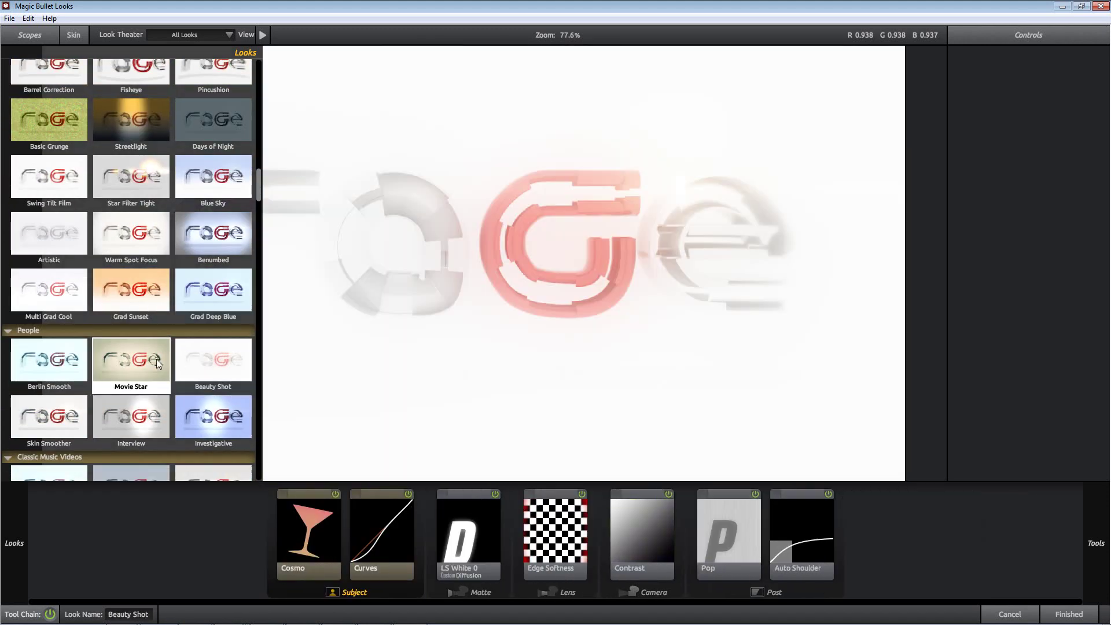
pyautogui.scroll(-6, 145, 359)
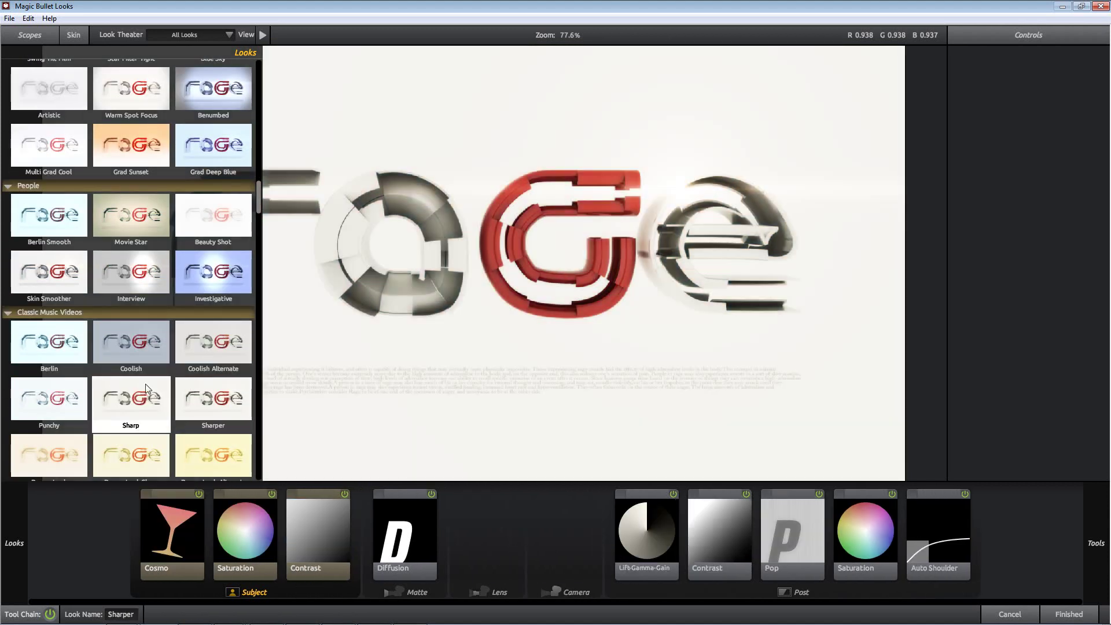
pyautogui.click(49, 398)
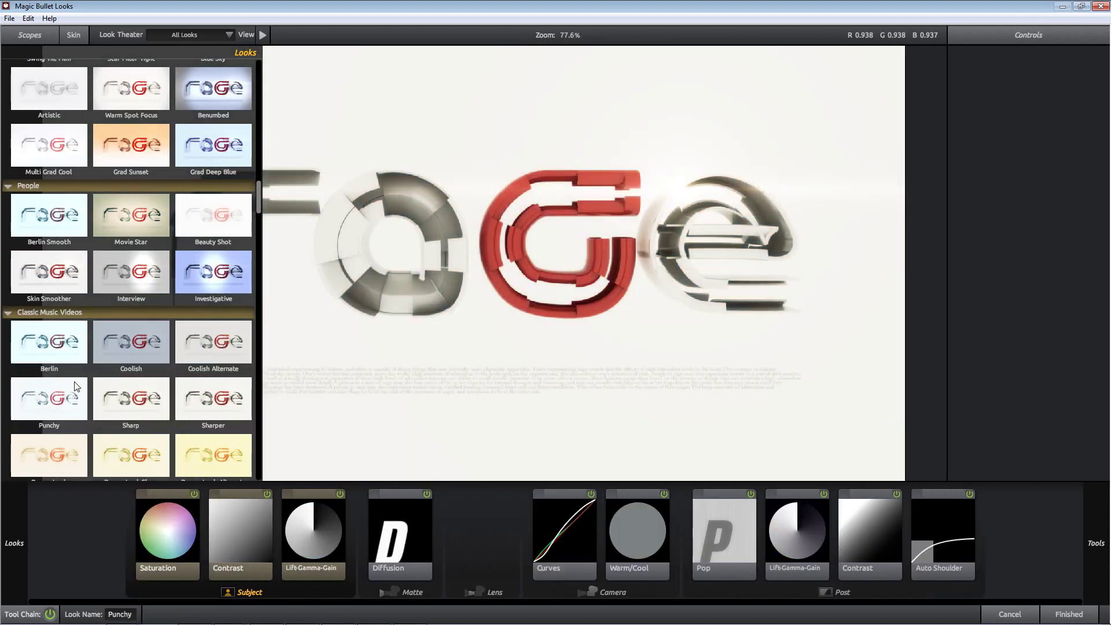
# - Load the Clean Start look from the Basic group to begin with an empty tool chain
pyautogui.moveTo(9, 203)
pyautogui.moveTo(259, 201); pyautogui.dragTo(267, 85)
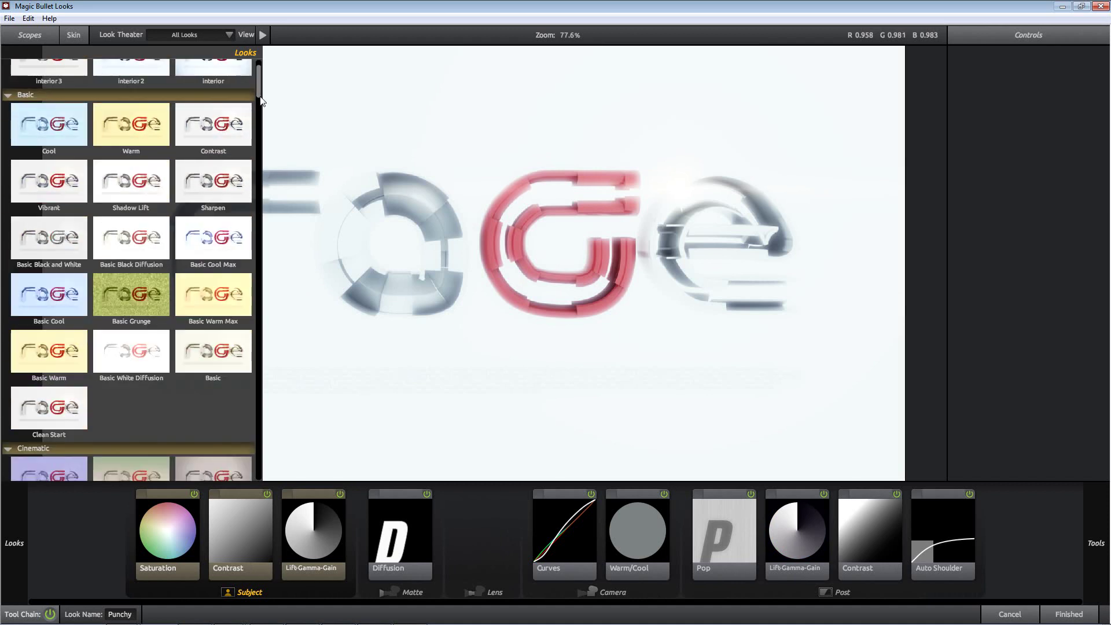
pyautogui.click(58, 396)
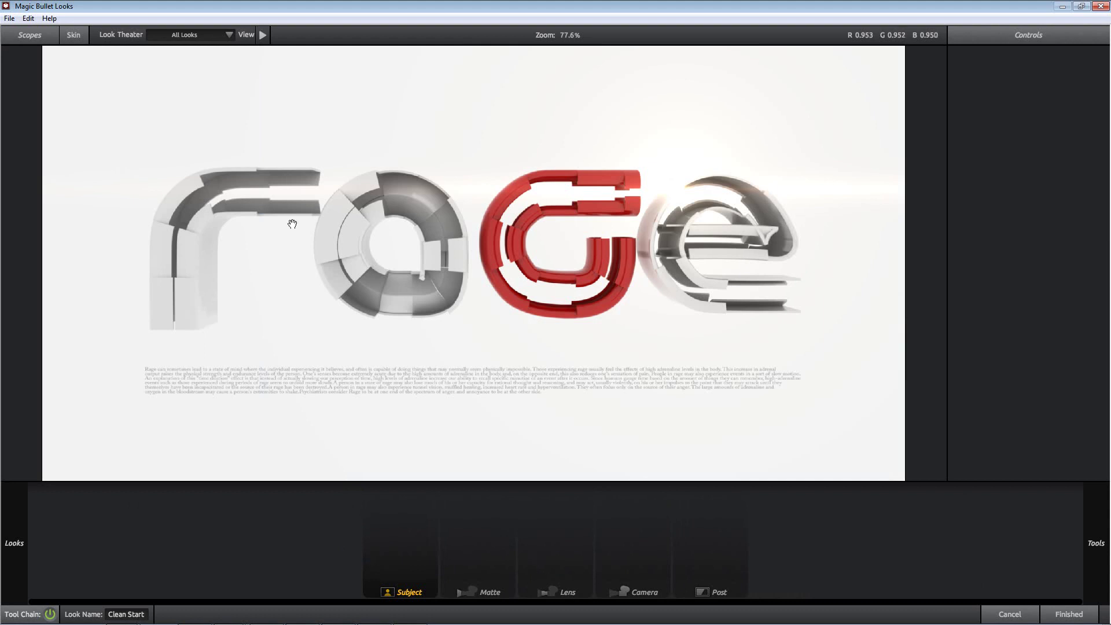
# - Add an Edge Softness tool to the Lens stage of the look
pyautogui.moveTo(1102, 531)
pyautogui.scroll(-3, 1091, 381)
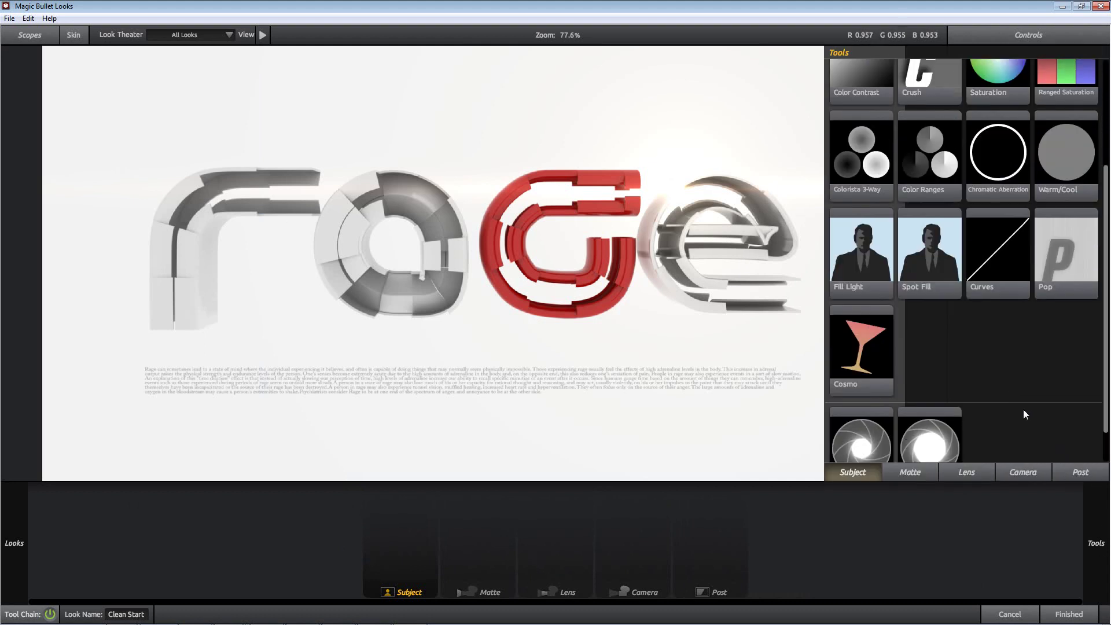
pyautogui.scroll(-1, 1026, 417)
pyautogui.click(1011, 471)
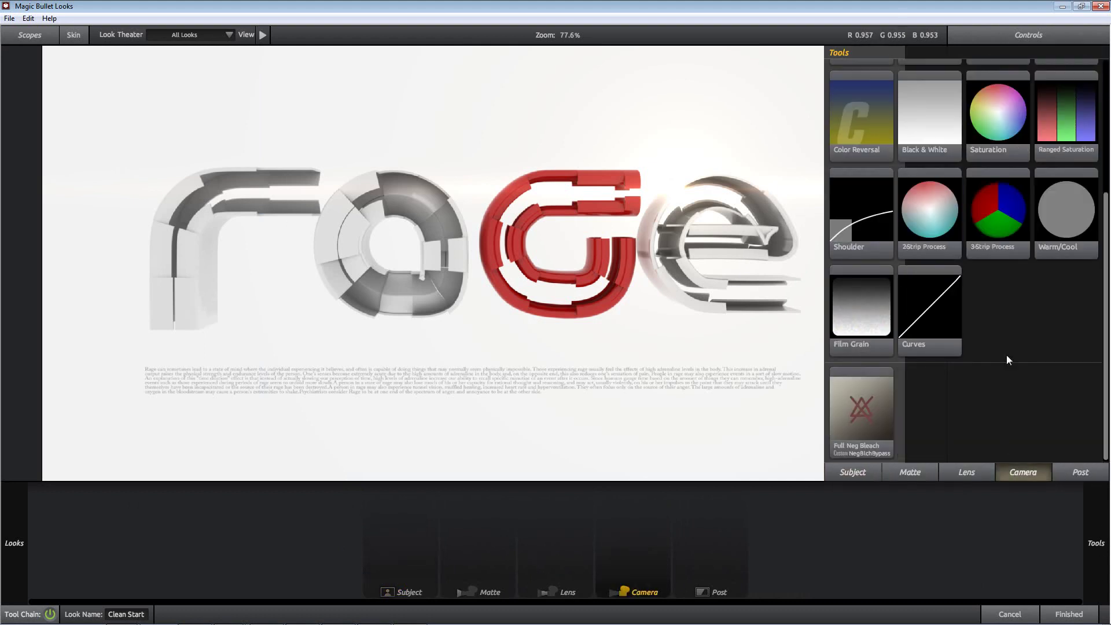
pyautogui.click(982, 475)
pyautogui.moveTo(1036, 229); pyautogui.dragTo(554, 554)
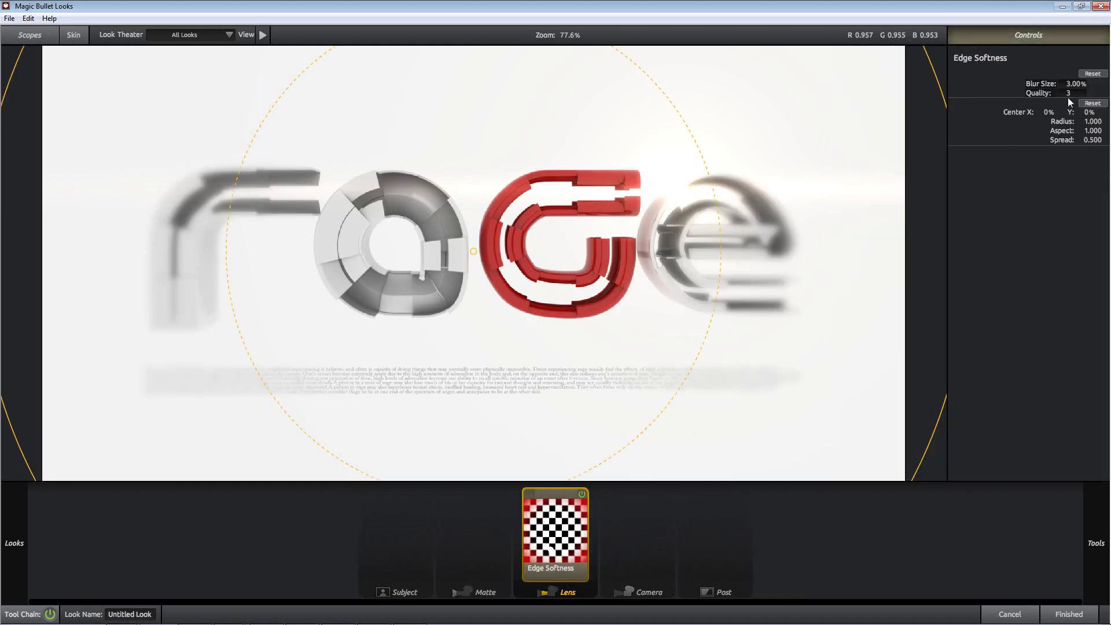
# - Set the Edge Softness blur size to 2.83% and enlarge its radius to about 1.6
pyautogui.moveTo(1075, 83); pyautogui.dragTo(1078, 83)
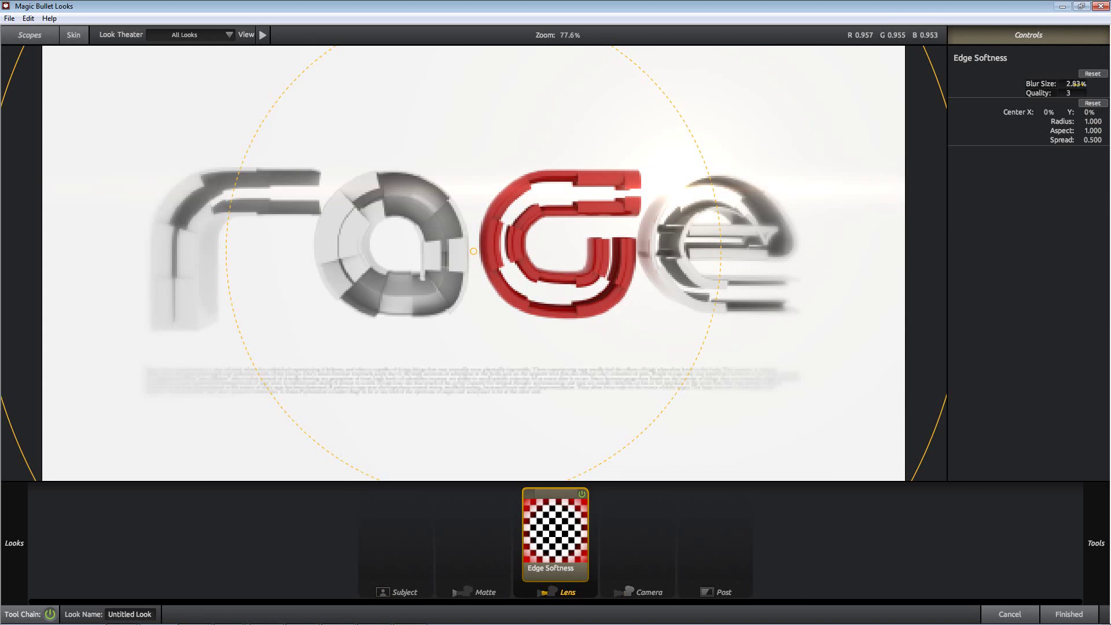
pyautogui.moveTo(1093, 122); pyautogui.dragTo(1104, 122)
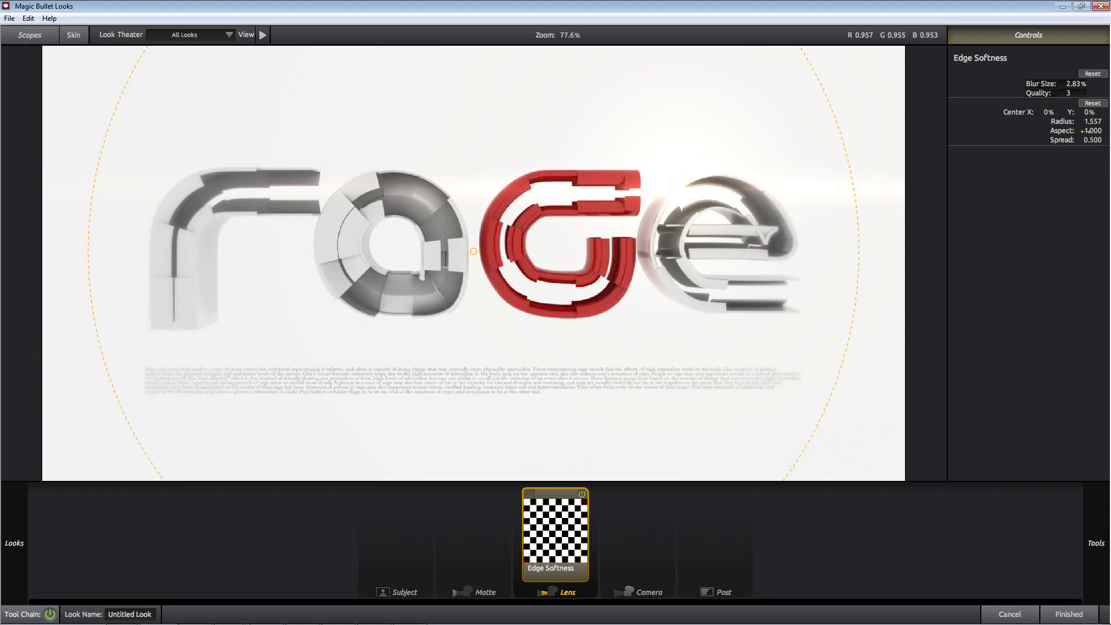
pyautogui.moveTo(1091, 123); pyautogui.dragTo(1093, 122)
# - Add a Vignette tool after Edge Softness in the Lens stage and select it for editing
pyautogui.moveTo(1096, 542)
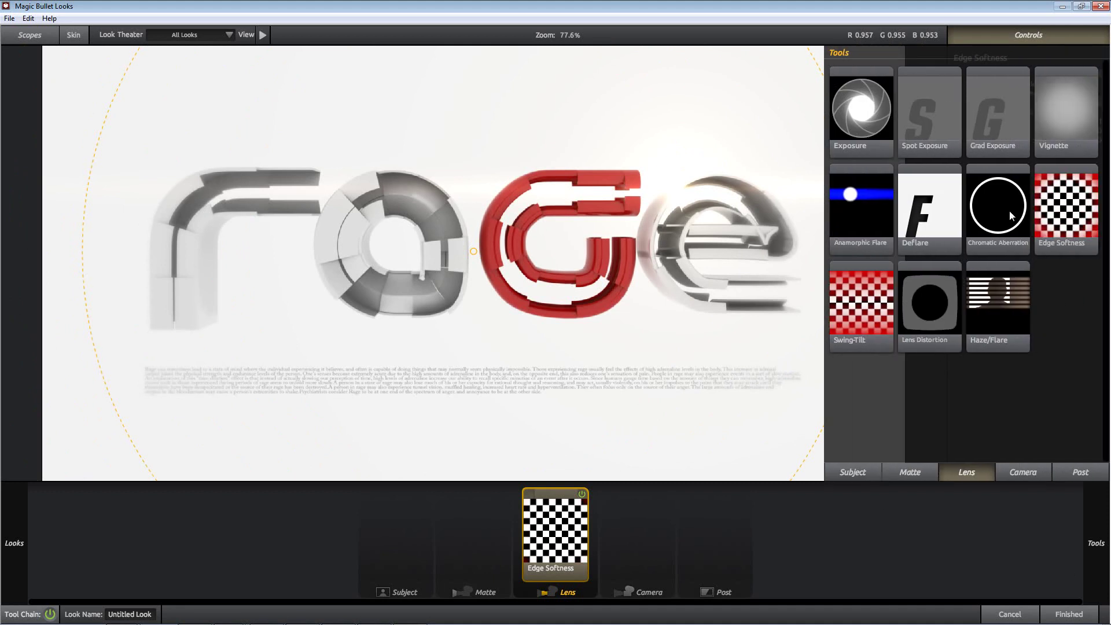
pyautogui.moveTo(1058, 126); pyautogui.dragTo(603, 565)
pyautogui.click(609, 540)
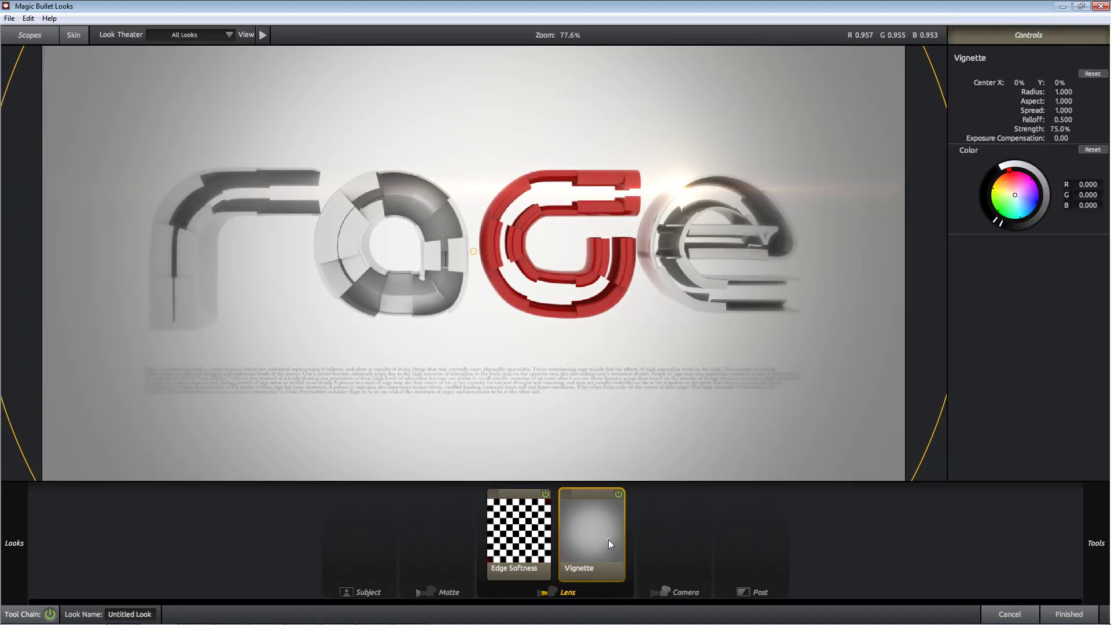
pyautogui.scroll(-2, 654, 380)
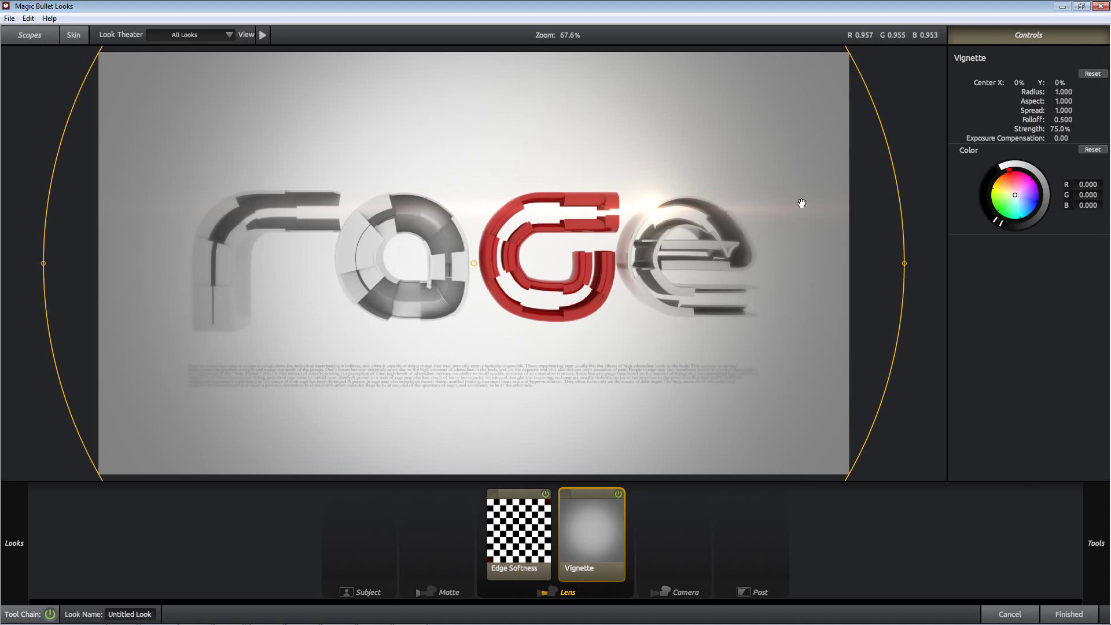
# - Set the vignette's falloff to 0.285 and strength to 58%, and flatten it to a radius of about 0.54 and aspect of about 1.74
pyautogui.moveTo(1071, 102)
pyautogui.mouseDown()
pyautogui.moveTo(1054, 91)
pyautogui.moveTo(1069, 92)
pyautogui.moveTo(1059, 119)
pyautogui.moveTo(1045, 119)
pyautogui.moveTo(1060, 105)
pyautogui.moveTo(1050, 105)
pyautogui.moveTo(1066, 105)
pyautogui.moveTo(1049, 128)
pyautogui.mouseUp()
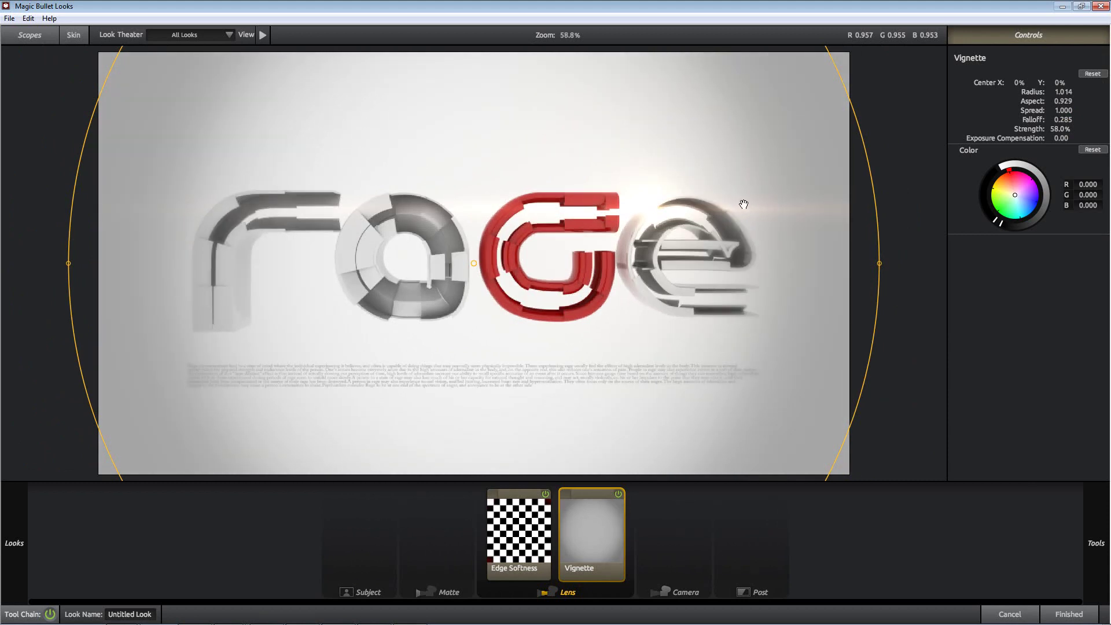
pyautogui.scroll(-4, 573, 166)
pyautogui.moveTo(473, 74); pyautogui.dragTo(473, 163)
pyautogui.scroll(4, 932, 257)
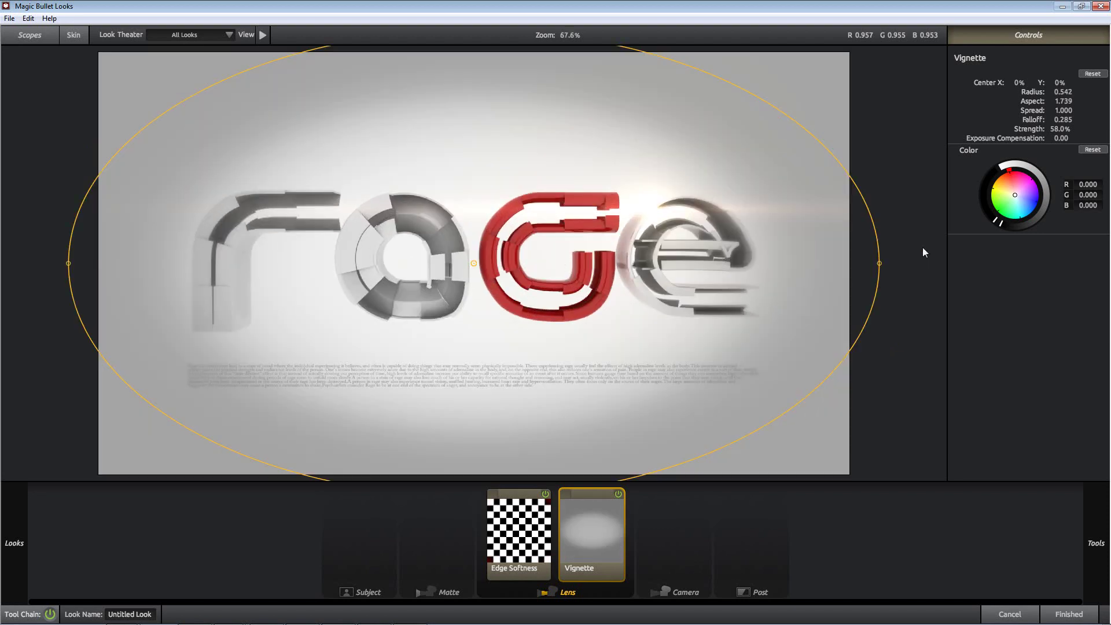
# - Enlarge the vignette ellipse around the frame to a radius of about 0.62 and an aspect of about 1.81
pyautogui.moveTo(886, 264); pyautogui.dragTo(889, 267)
pyautogui.scroll(-1, 559, 313)
pyautogui.scroll(1, 560, 313)
pyautogui.scroll(-1, 538, 340)
pyautogui.moveTo(473, 440); pyautogui.dragTo(473, 455)
pyautogui.moveTo(162, 264); pyautogui.dragTo(108, 263)
pyautogui.moveTo(474, 70); pyautogui.dragTo(474, 61)
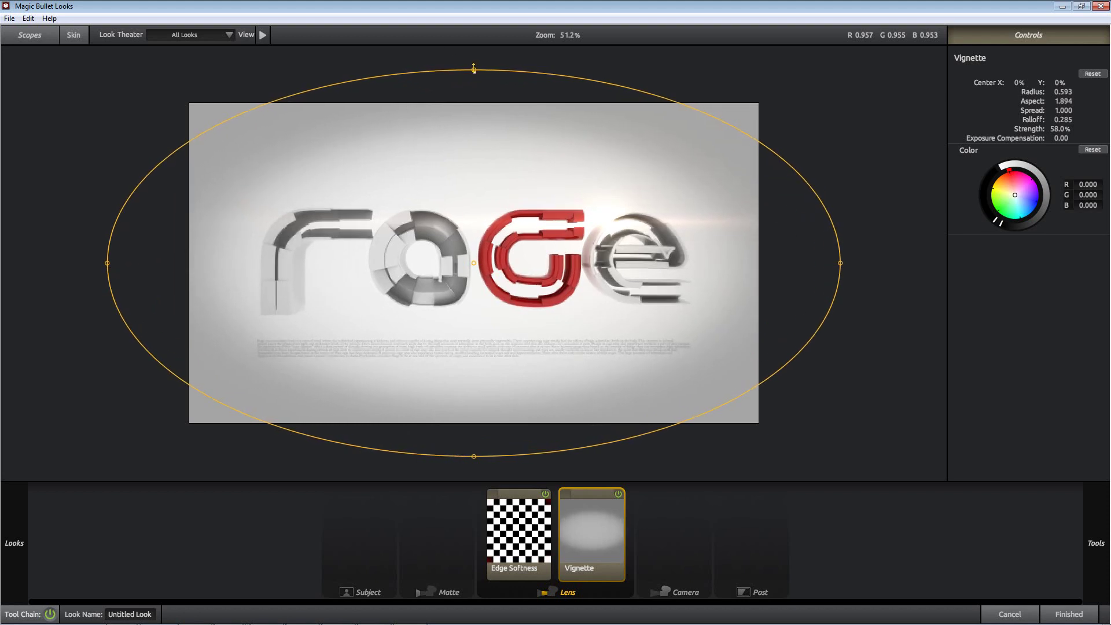
# - Reposition the vignette's center to about X +0.4% and Y +2.2%, near the middle of the image
pyautogui.moveTo(480, 128); pyautogui.dragTo(473, 135)
pyautogui.scroll(5, 561, 260)
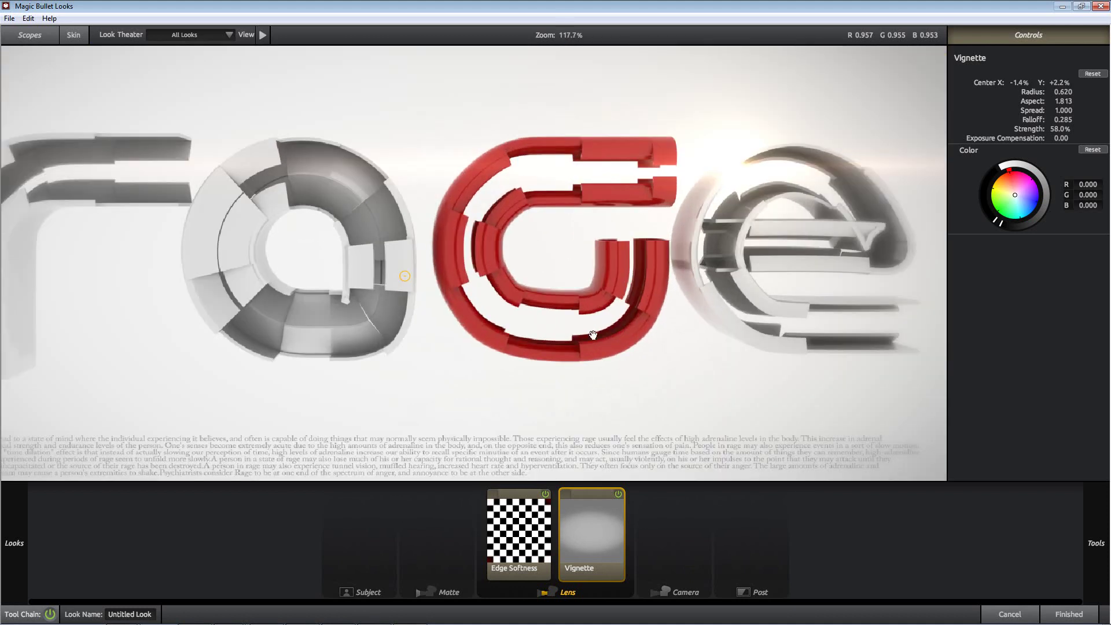
pyautogui.moveTo(594, 335); pyautogui.dragTo(528, 218)
pyautogui.scroll(-5, 530, 220)
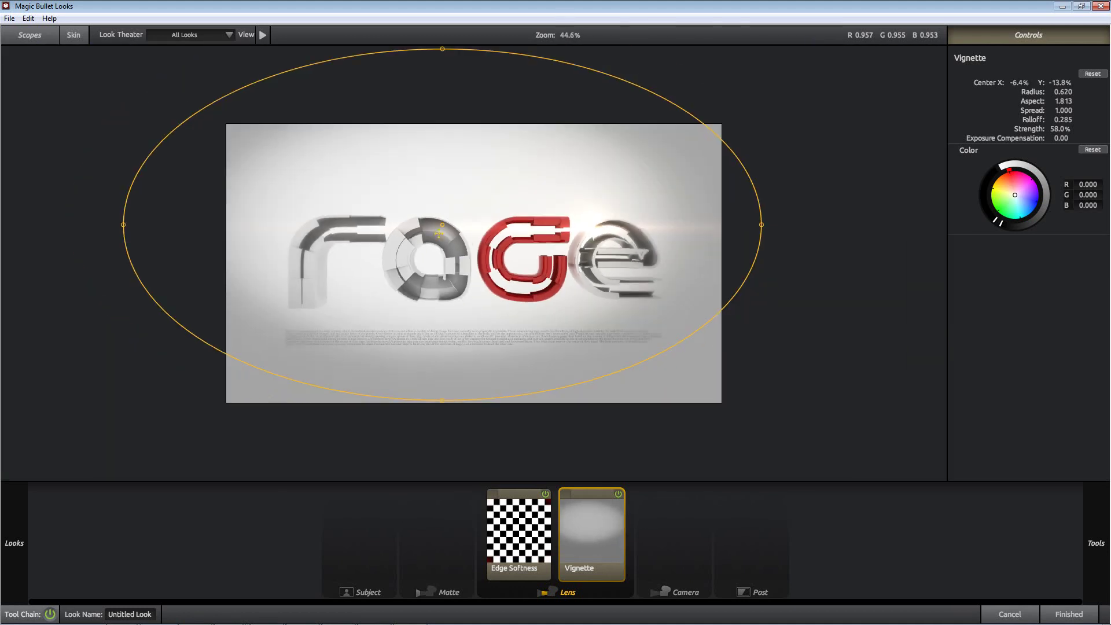
pyautogui.moveTo(443, 226); pyautogui.dragTo(482, 269)
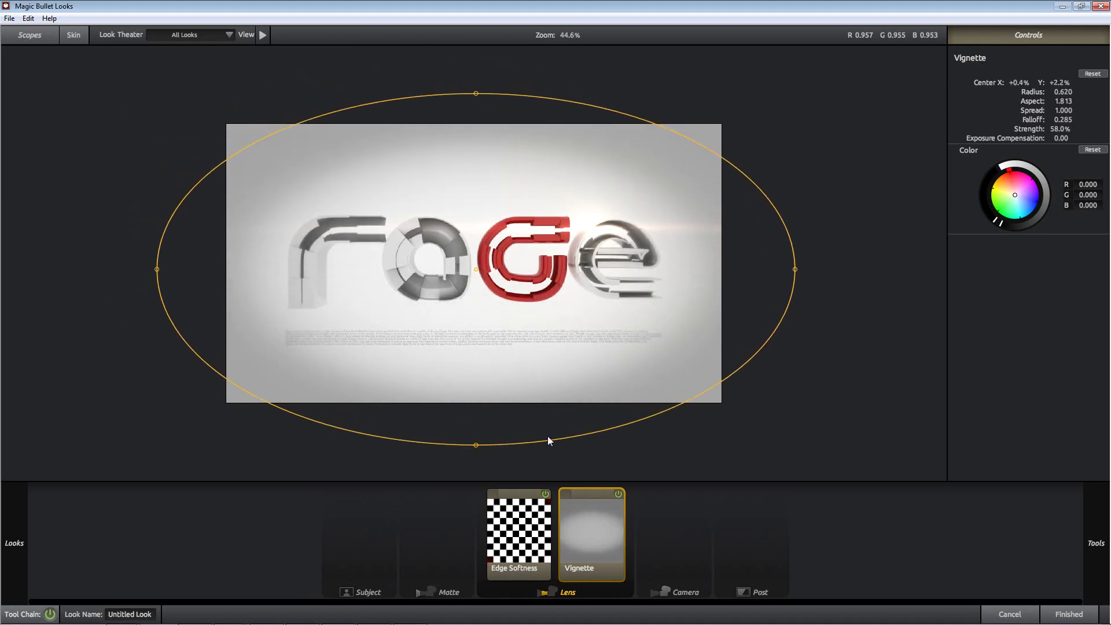
# - Check the Edge Softness and Vignette tools in turn and apply the finished look to the layer
pyautogui.click(537, 549)
pyautogui.click(595, 544)
pyautogui.click(522, 549)
pyautogui.click(575, 541)
pyautogui.click(1067, 619)
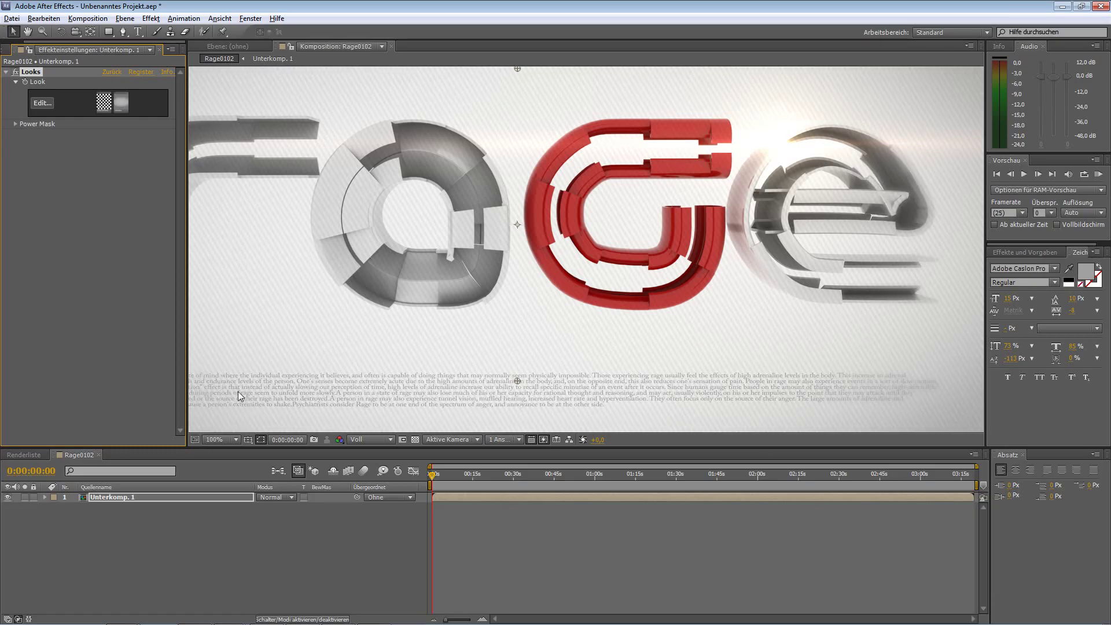
# - Add the Magic Bullet Mojo effect to the Unterkomp. 1 layer
pyautogui.scroll(-3, 587, 310)
pyautogui.scroll(3, 586, 301)
pyautogui.scroll(-2, 593, 324)
pyautogui.scroll(2, 600, 322)
pyautogui.scroll(-2, 599, 323)
pyautogui.scroll(2, 601, 323)
pyautogui.click(150, 17)
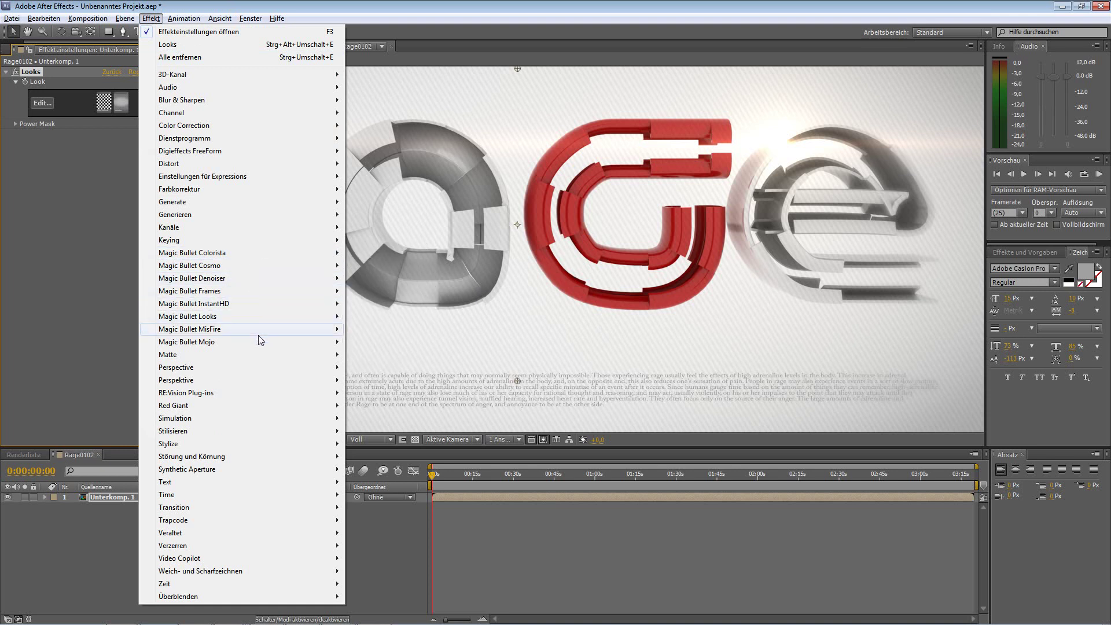
pyautogui.moveTo(260, 342)
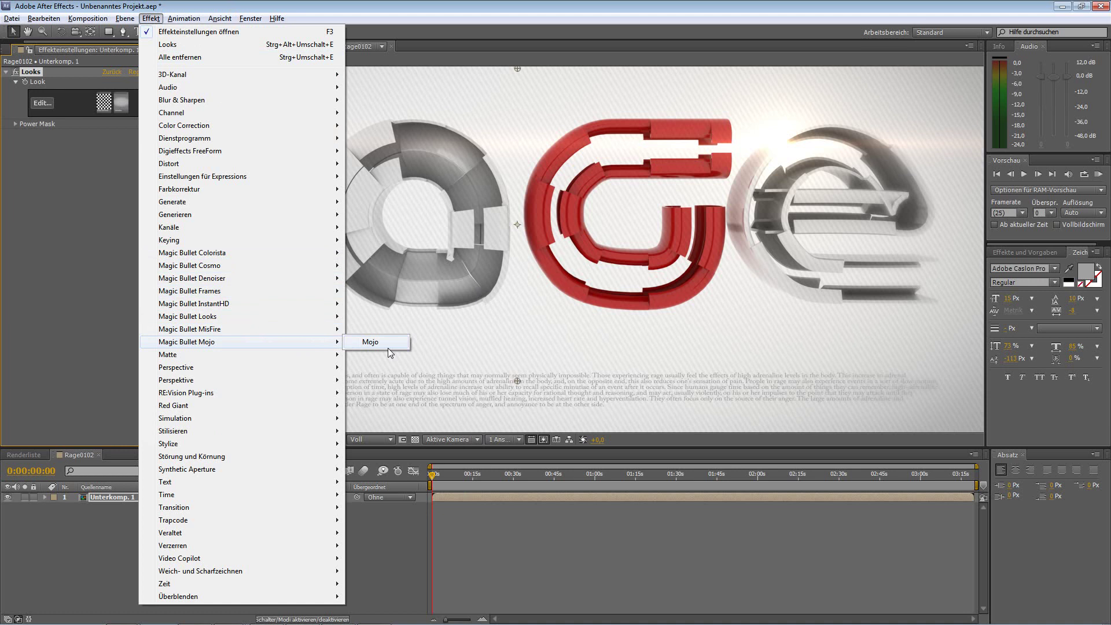
pyautogui.click(371, 342)
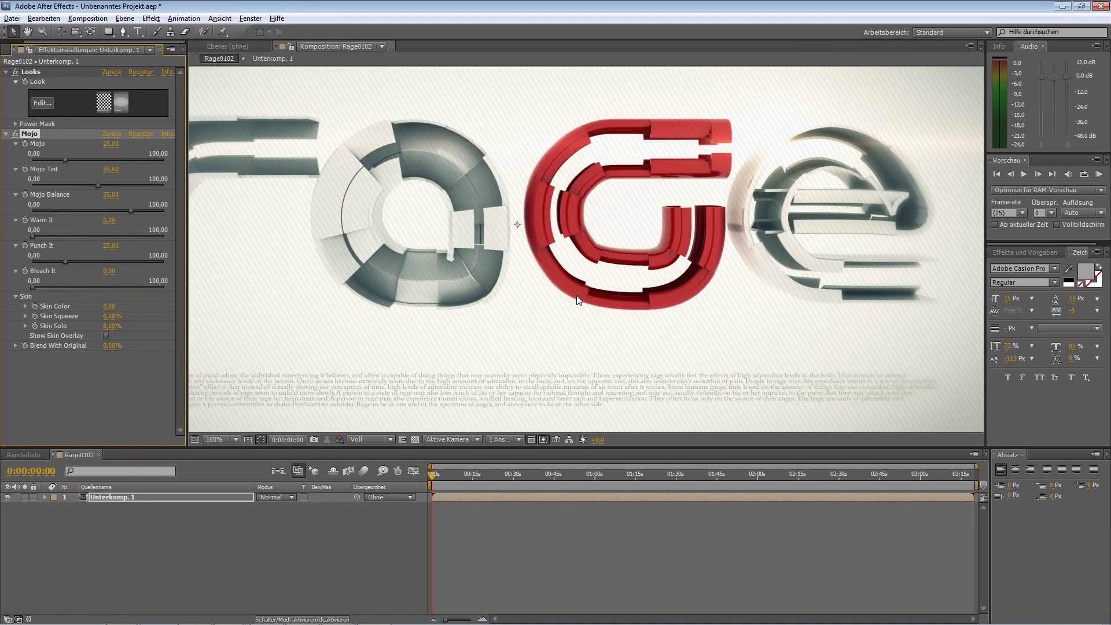
# - Set Mojo to about 34, Mojo Tint to about 93, Mojo Balance to about 67 and Bleach It to about 13
pyautogui.scroll(-1, 563, 310)
pyautogui.scroll(1, 551, 322)
pyautogui.scroll(-1, 551, 317)
pyautogui.scroll(1, 551, 318)
pyautogui.scroll(-1, 551, 320)
pyautogui.scroll(1, 552, 323)
pyautogui.moveTo(85, 161)
pyautogui.mouseDown()
pyautogui.moveTo(107, 161)
pyautogui.moveTo(57, 162)
pyautogui.moveTo(99, 164)
pyautogui.moveTo(76, 164)
pyautogui.mouseUp()
pyautogui.moveTo(153, 200); pyautogui.dragTo(131, 216)
pyautogui.moveTo(65, 262); pyautogui.dragTo(91, 276)
pyautogui.moveTo(169, 277); pyautogui.dragTo(116, 278)
pyautogui.moveTo(24, 277); pyautogui.dragTo(154, 281)
pyautogui.moveTo(35, 286)
pyautogui.mouseDown()
pyautogui.moveTo(165, 293)
pyautogui.moveTo(24, 300)
pyautogui.mouseUp()
pyautogui.scroll(-1, 512, 320)
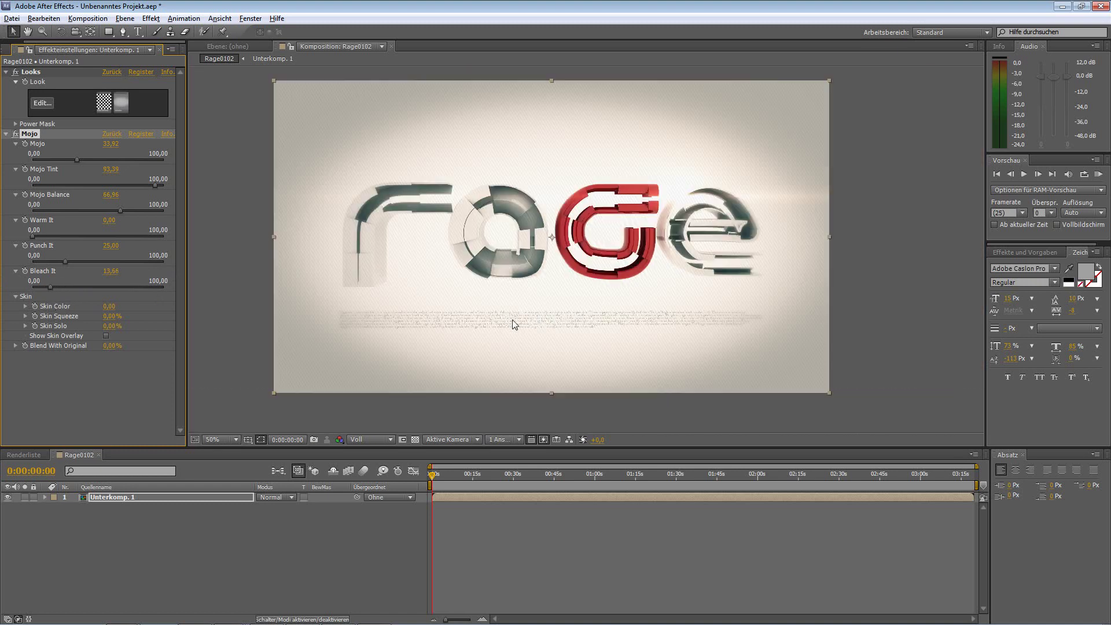
pyautogui.scroll(1, 512, 320)
pyautogui.scroll(-1, 513, 320)
pyautogui.scroll(1, 548, 263)
pyautogui.scroll(-1, 550, 278)
pyautogui.scroll(1, 554, 291)
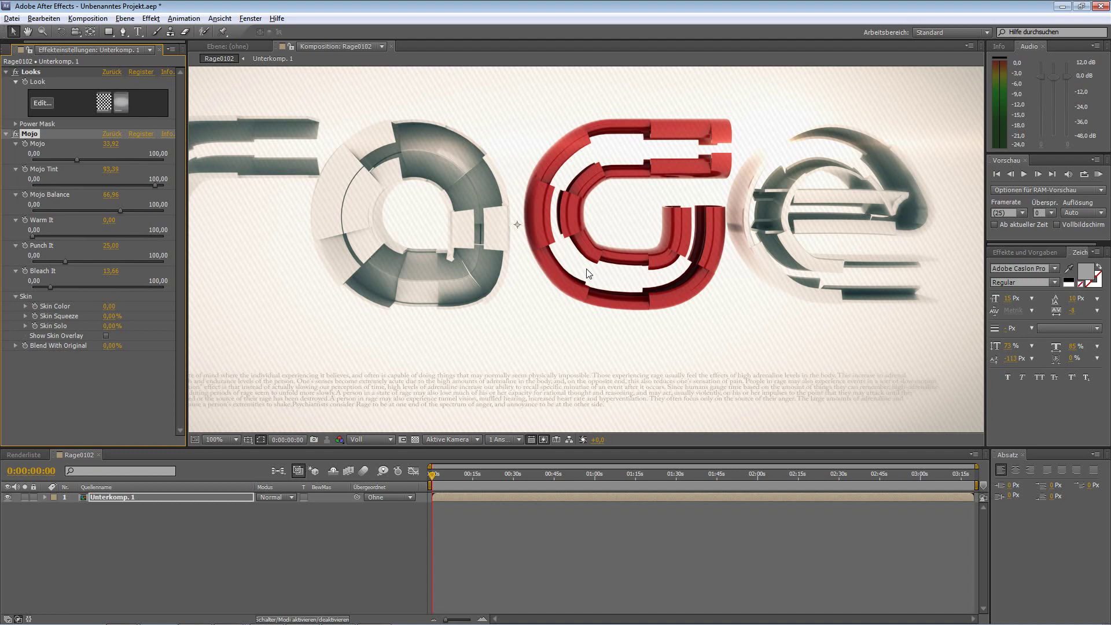
# - Try bending the red channel curve of the Rage0102.exr layer inside Unterkomp. 1, undo it and return to the Rage0102 composition
pyautogui.doubleClick(124, 499)
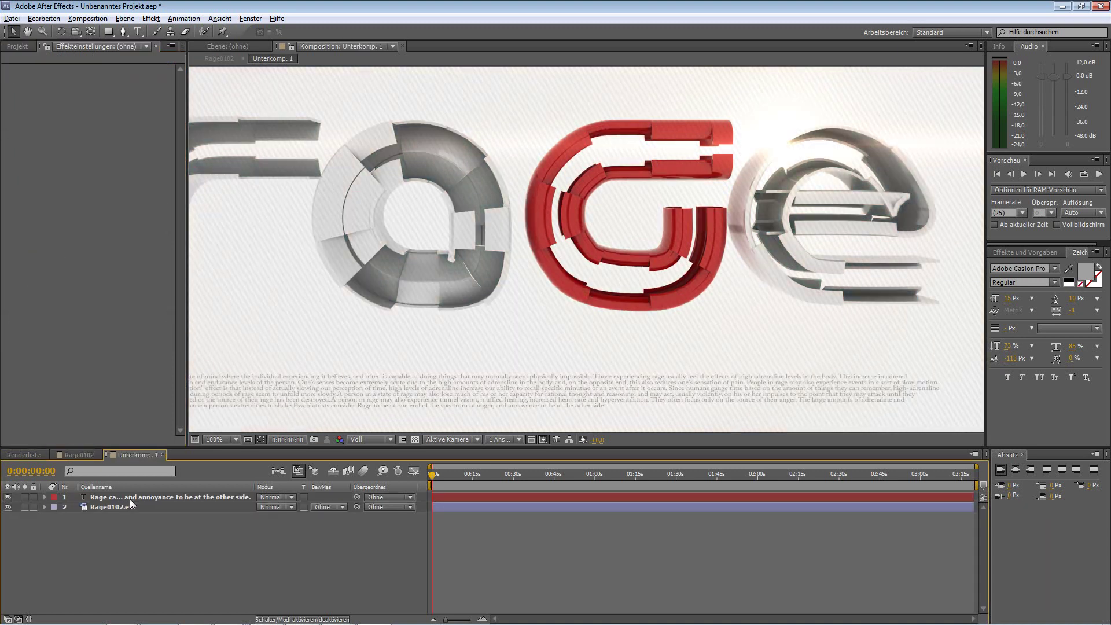
pyautogui.click(115, 507)
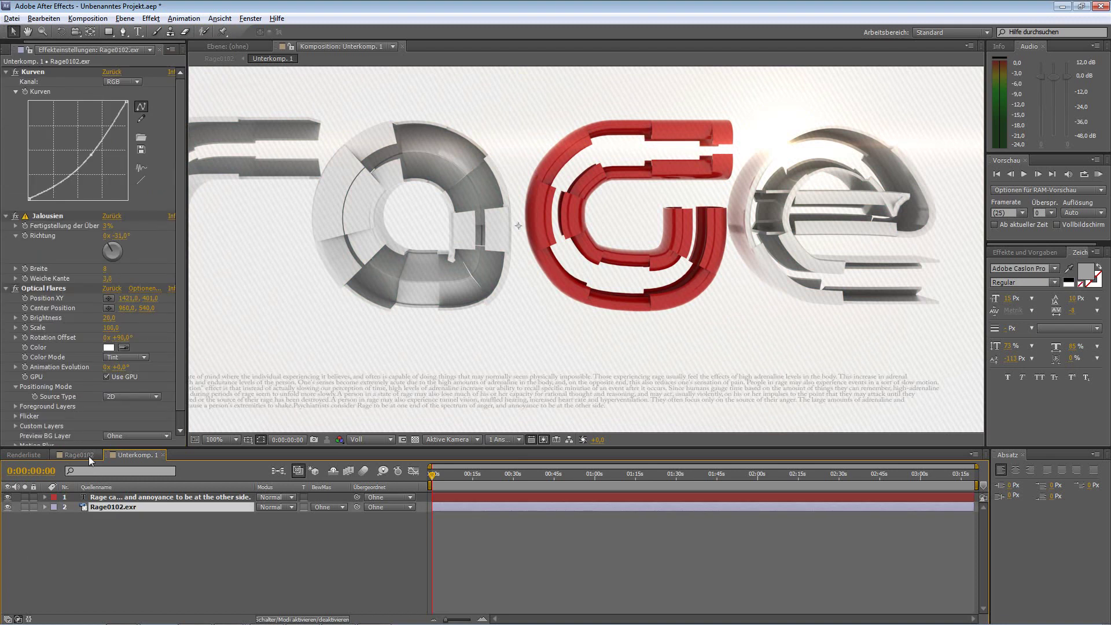
pyautogui.click(120, 82)
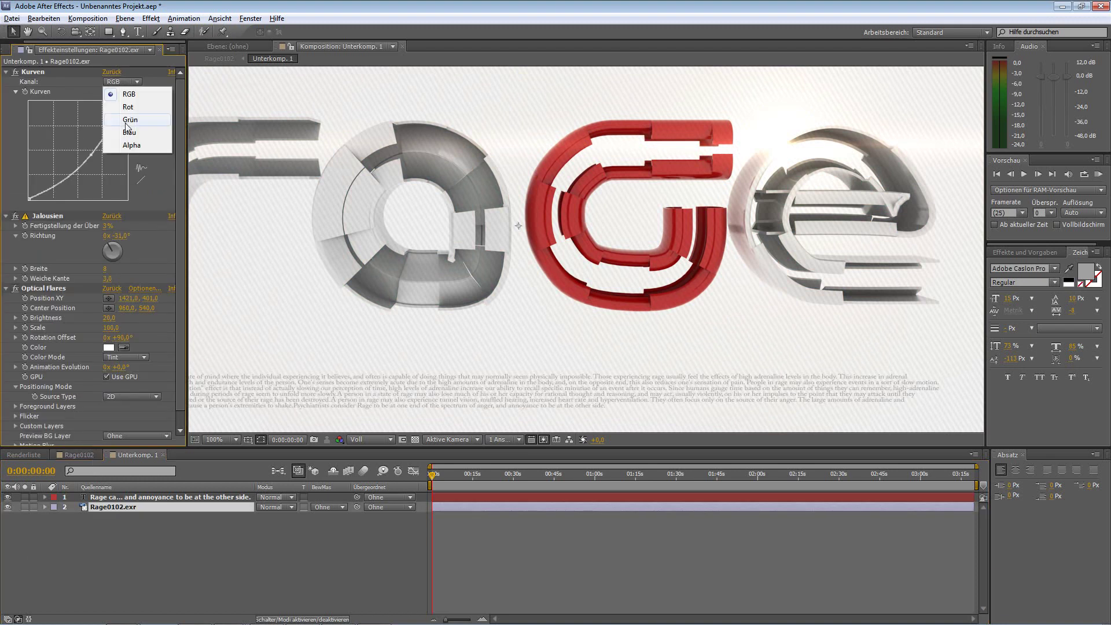
pyautogui.click(128, 107)
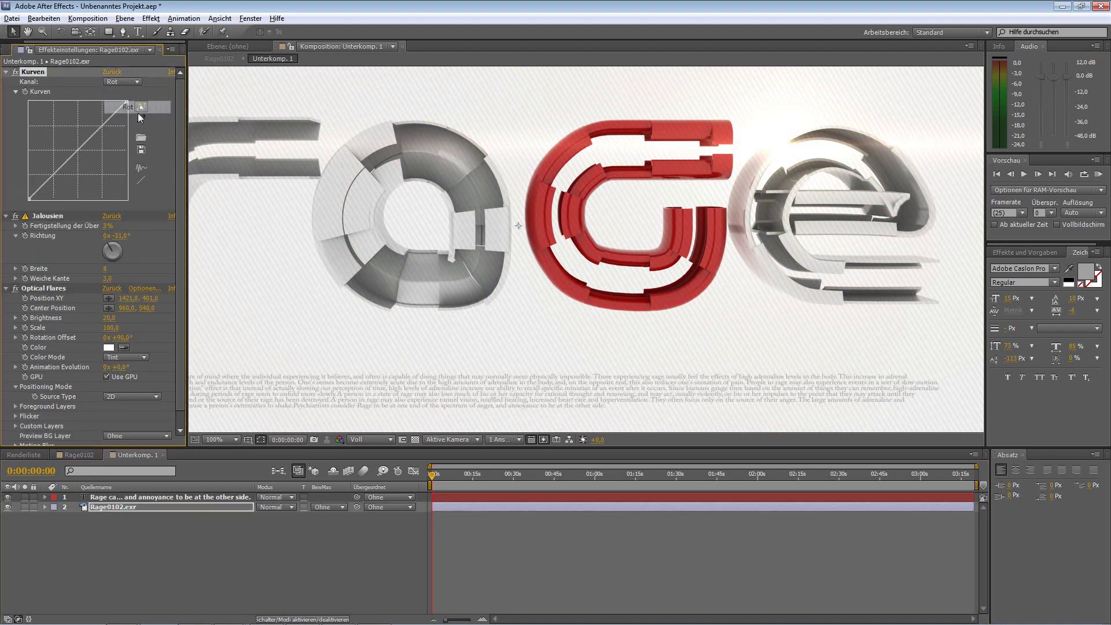
pyautogui.moveTo(79, 152)
pyautogui.mouseDown()
pyautogui.moveTo(80, 168)
pyautogui.moveTo(65, 150)
pyautogui.moveTo(75, 158)
pyautogui.mouseUp()
pyautogui.click(44, 18)
pyautogui.click(55, 32)
pyautogui.click(78, 455)
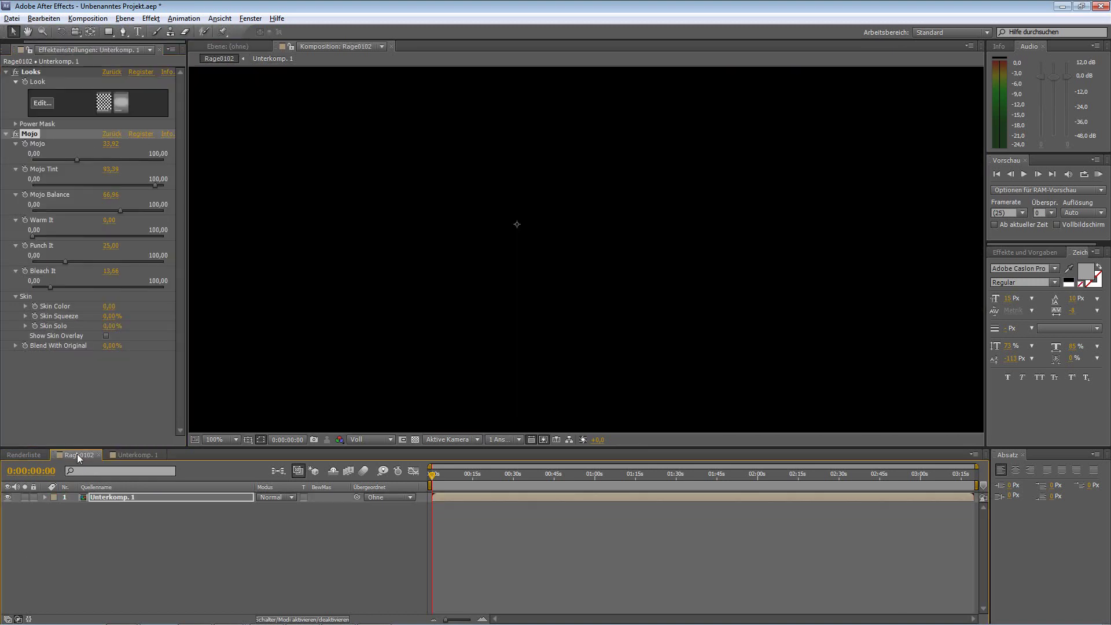
# - Add the Colorista II effect to the Unterkomp. 1 layer and slightly reduce the saturation of the reds in its Primary HSL wheel
pyautogui.scroll(-3, 595, 295)
pyautogui.scroll(3, 581, 329)
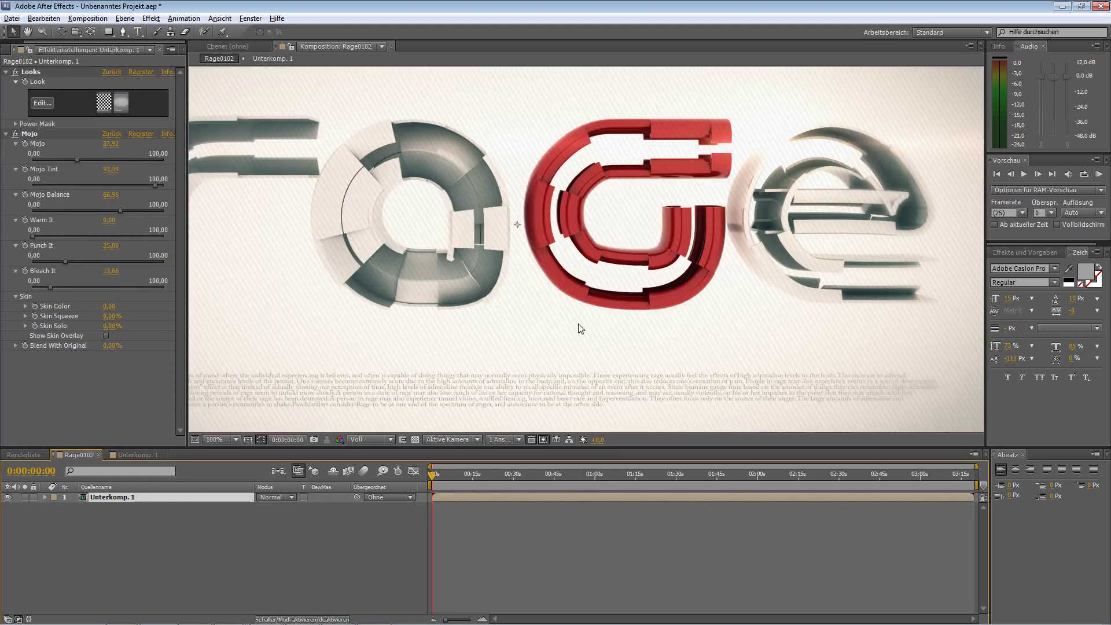
pyautogui.click(6, 72)
pyautogui.click(6, 81)
pyautogui.click(151, 19)
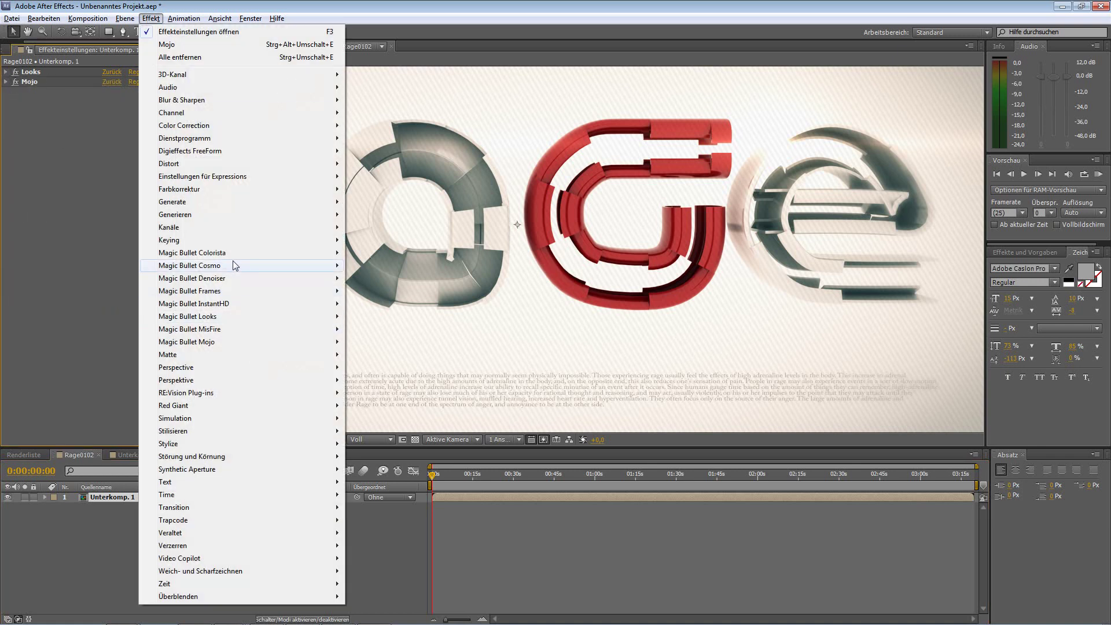
pyautogui.moveTo(236, 259)
pyautogui.click(379, 253)
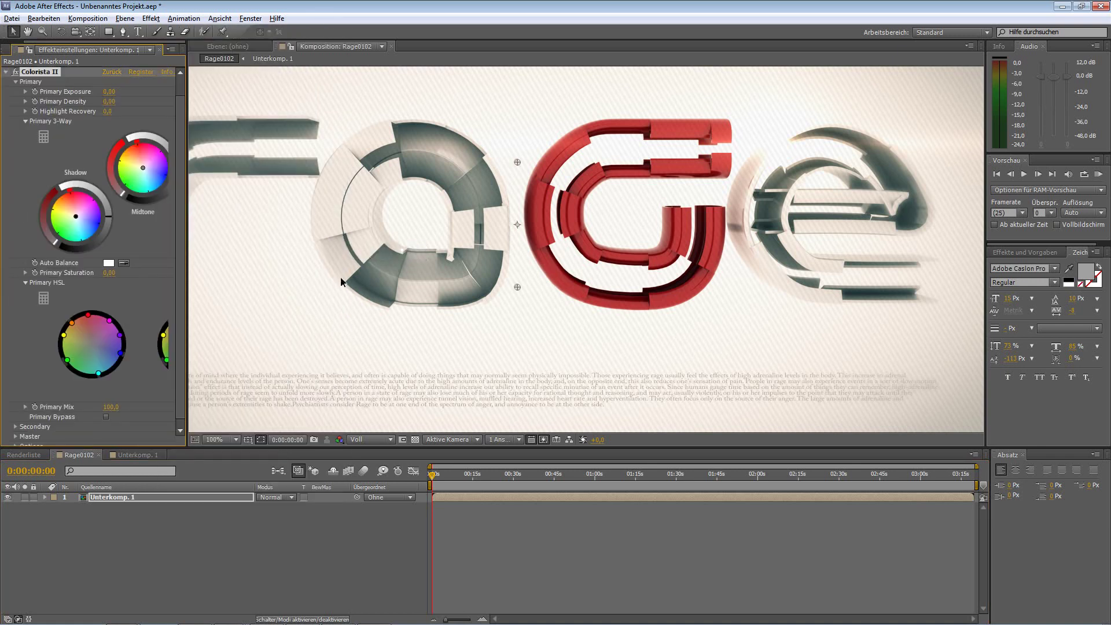
pyautogui.click(88, 316)
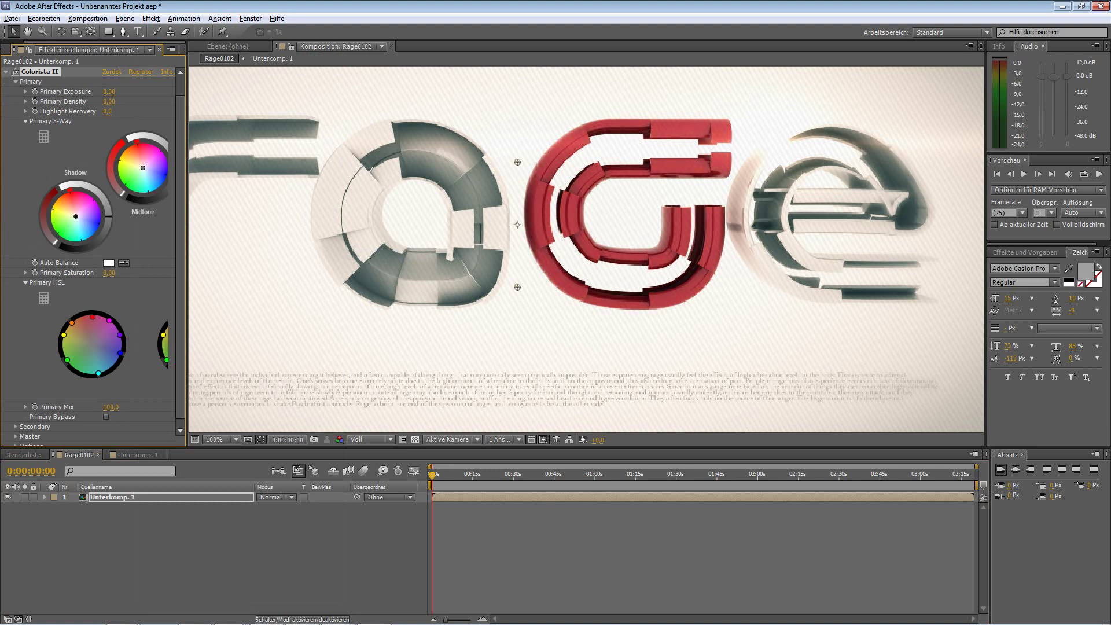
pyautogui.moveTo(88, 324); pyautogui.dragTo(89, 322)
# - Examine the color-graded composition in full view and close-up
pyautogui.press(',')
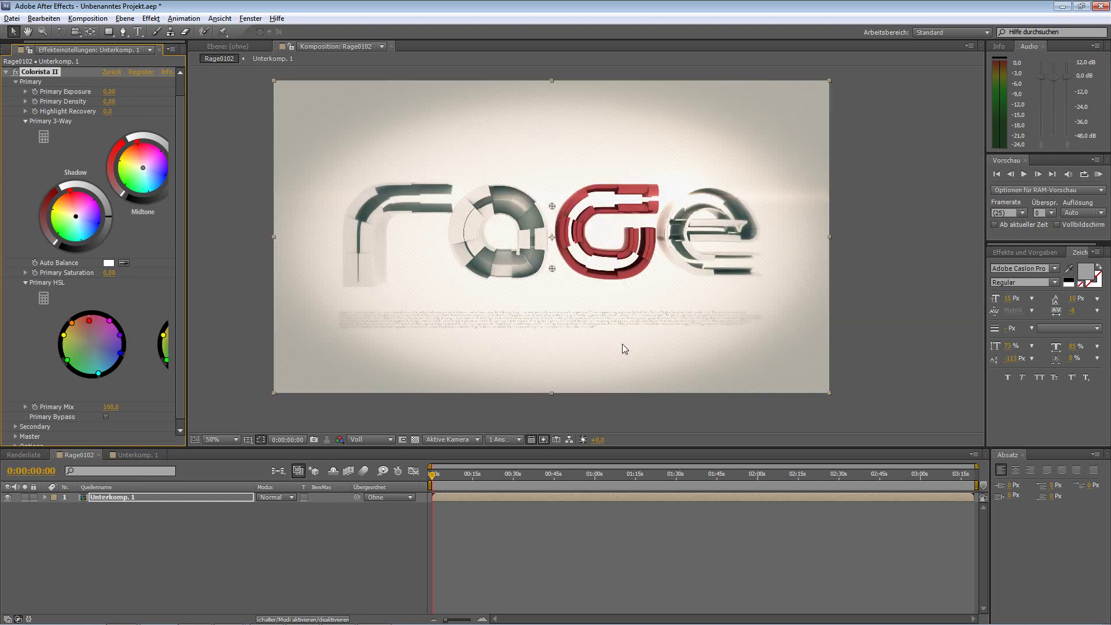
pyautogui.press(',')
pyautogui.press('.')
pyautogui.press('.')
pyautogui.press(',')
pyautogui.press(',')
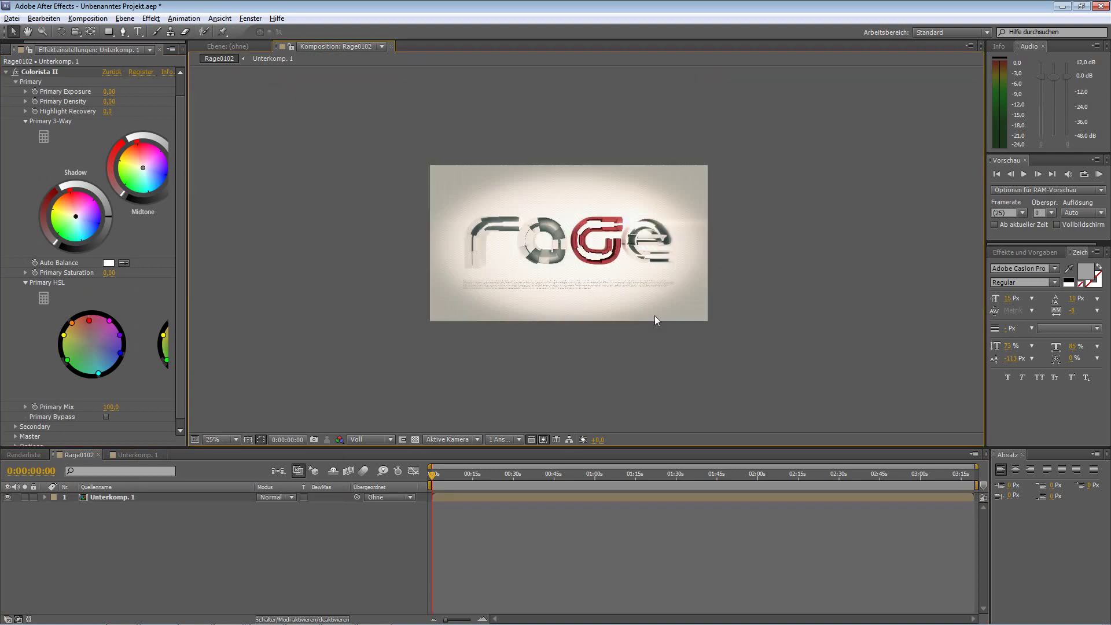
pyautogui.press('.')
pyautogui.press('.')
pyautogui.press(',')
pyautogui.press('.')
pyautogui.press(',')
pyautogui.press('.')
pyautogui.press(',')
pyautogui.press('.')
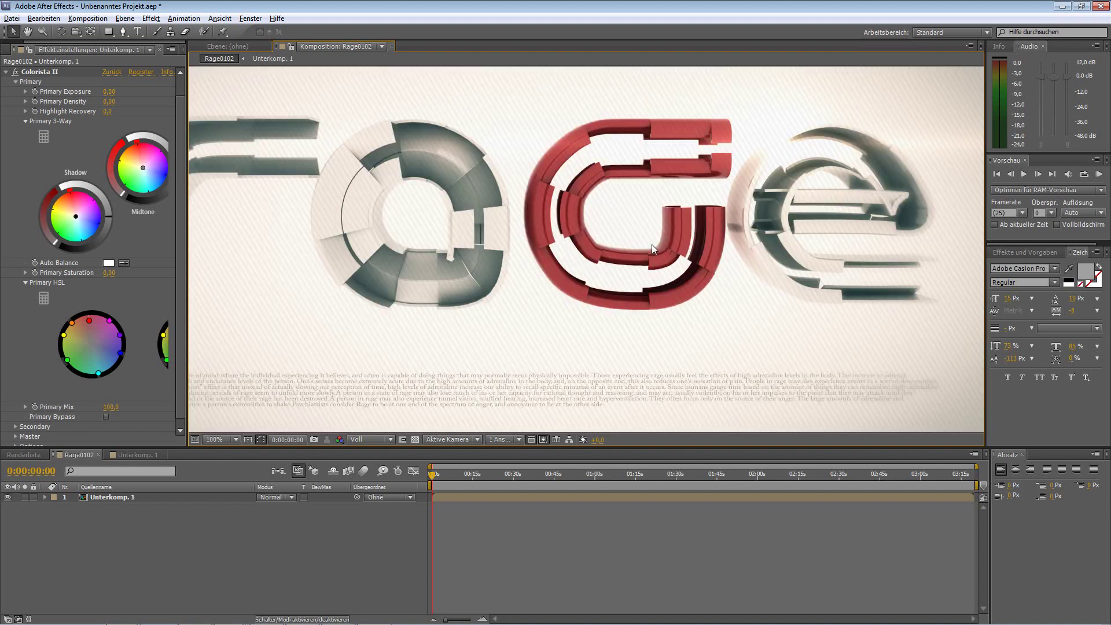
pyautogui.press(',')
pyautogui.press('.')
# - Open the Unterkomp. 1 pre-composition and inspect the added labels and connecting lines around the 3D word
pyautogui.doubleClick(634, 303)
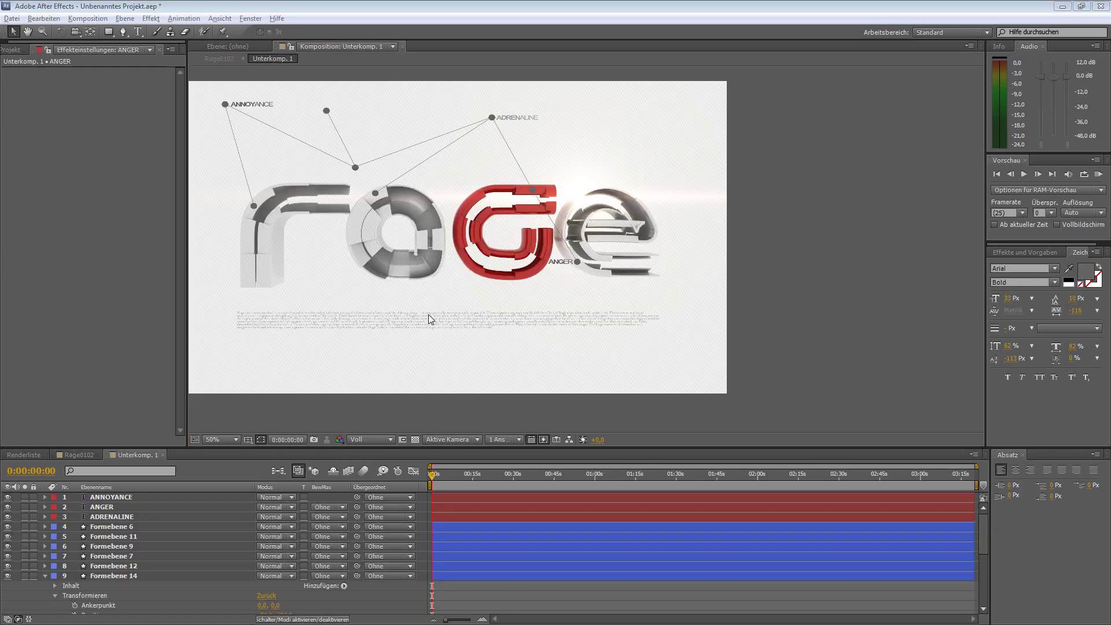
pyautogui.press('.')
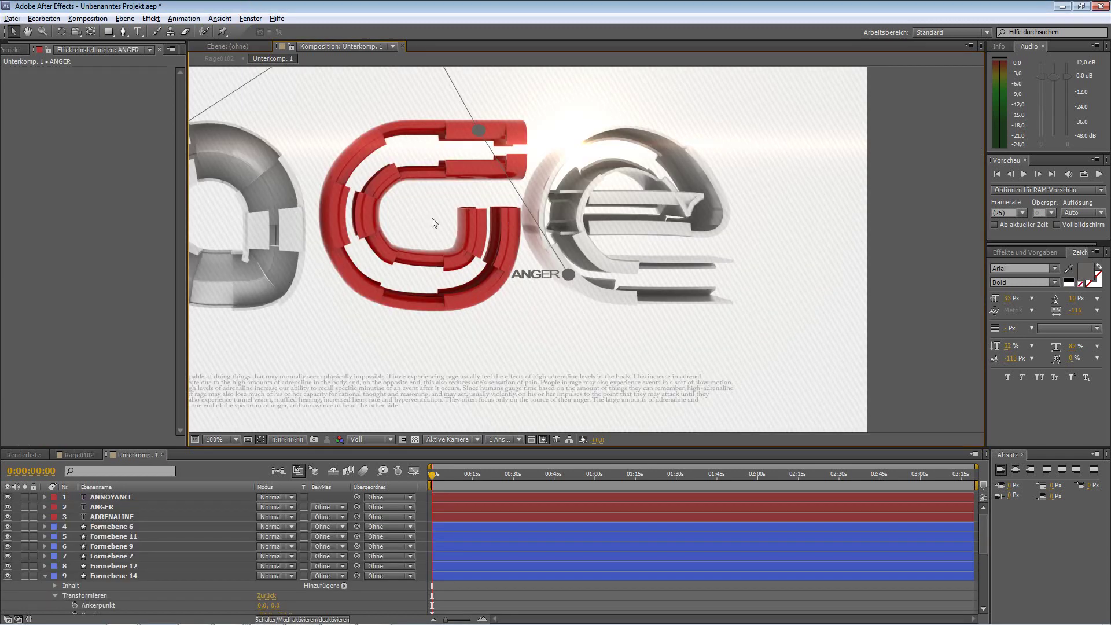
pyautogui.press(',')
pyautogui.press(',')
pyautogui.press('.')
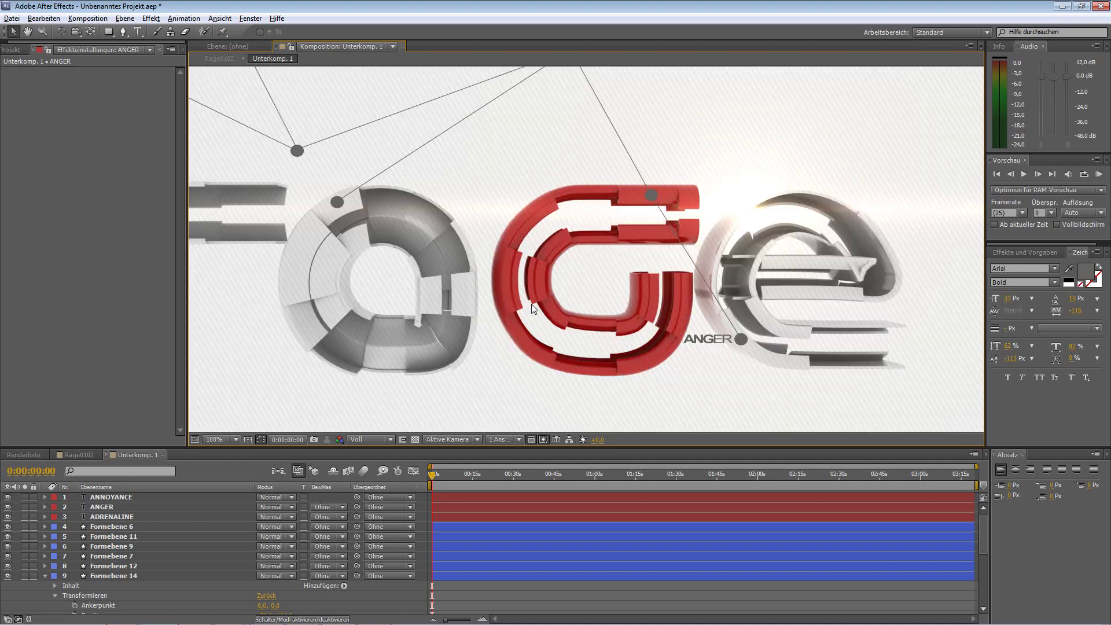
pyautogui.moveTo(428, 307); pyautogui.dragTo(492, 334)
pyautogui.press(',')
pyautogui.press(',')
pyautogui.press('.')
pyautogui.press('.')
pyautogui.press(',')
pyautogui.press('.')
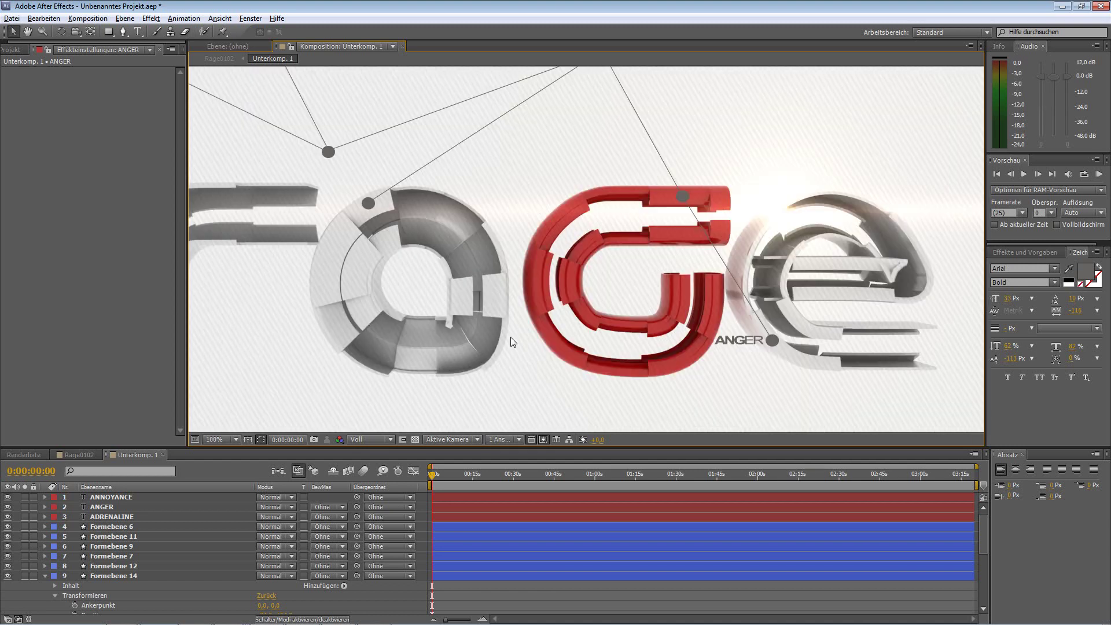
pyautogui.press(',')
pyautogui.press('.')
# - Check the line drawn by shape layer Formebene 6, and collapse the properties of Formebene 14
pyautogui.click(131, 528)
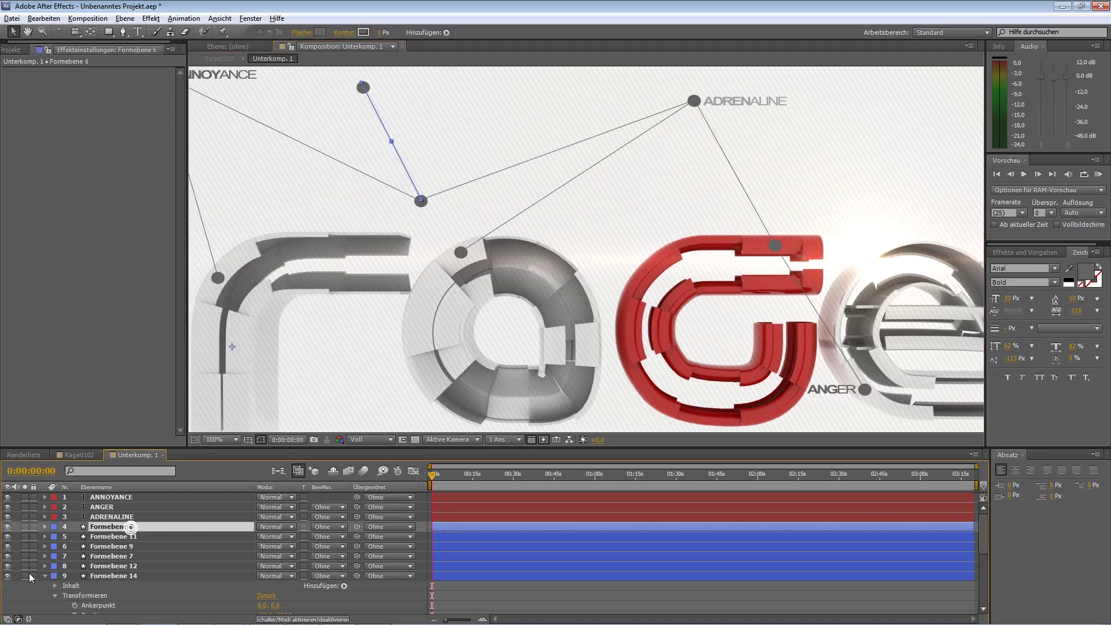
pyautogui.click(44, 577)
pyautogui.press(',')
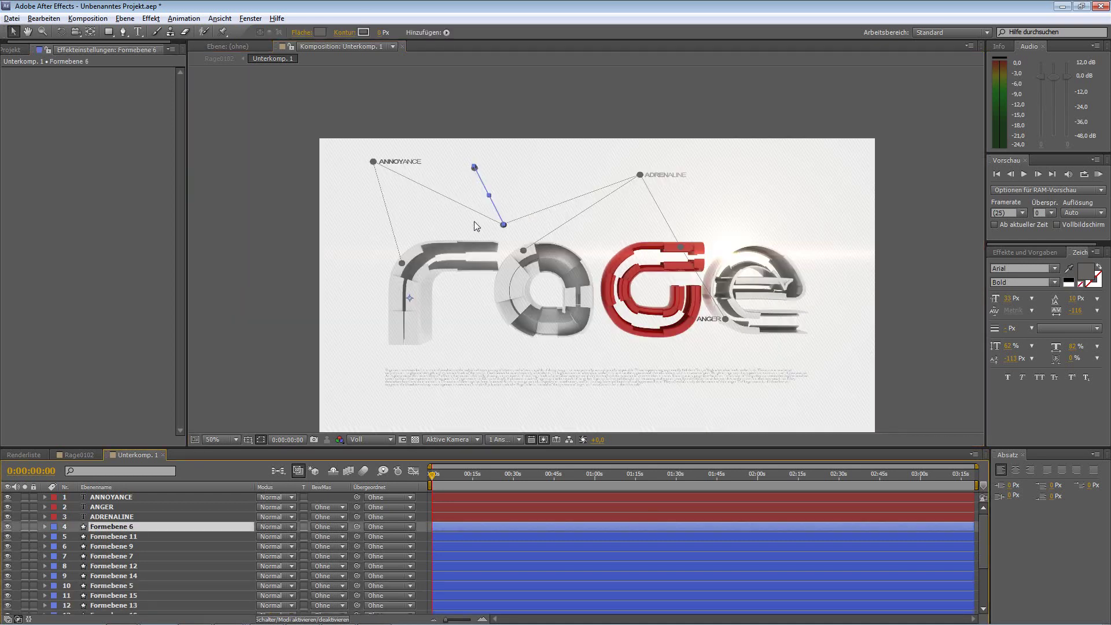
pyautogui.press('.')
pyautogui.press(',')
pyautogui.press('.')
pyautogui.click(529, 222)
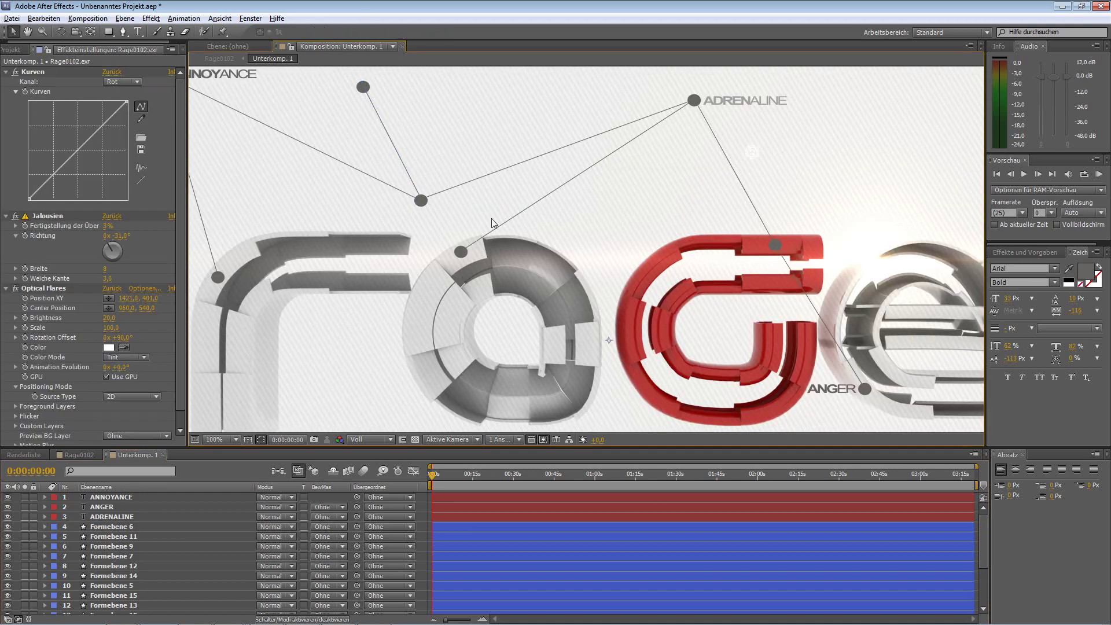
# - Examine the ANNOYANCE, ADRENALINE and ANGER labels together with their dots and connecting lines across the word
pyautogui.press(',')
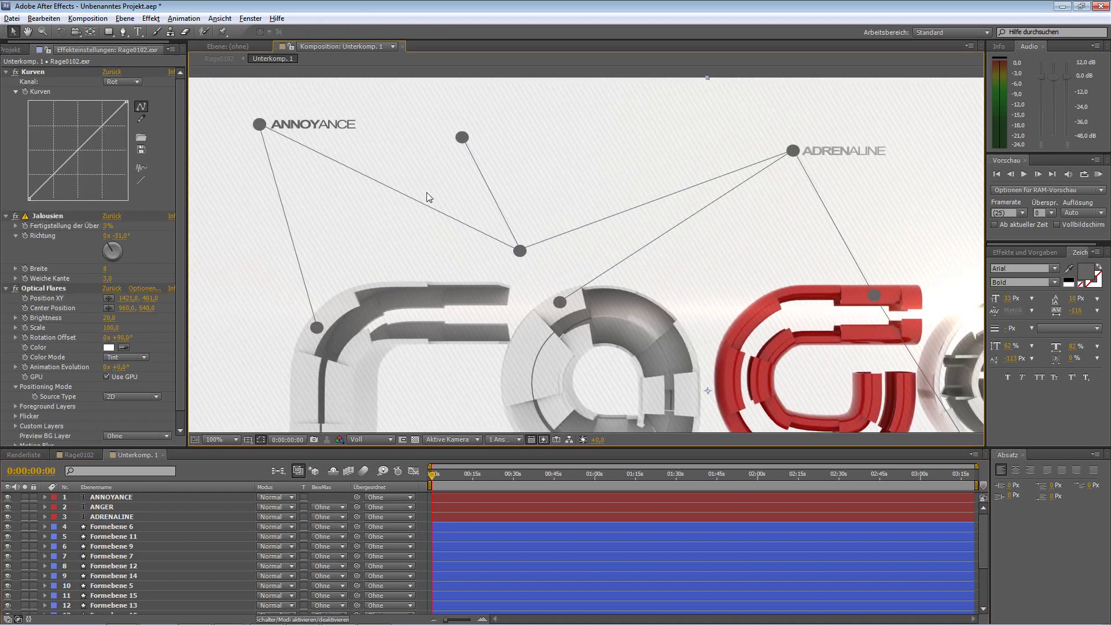
pyautogui.scroll(1, 584, 262)
pyautogui.moveTo(628, 282); pyautogui.dragTo(545, 269, button='middle')
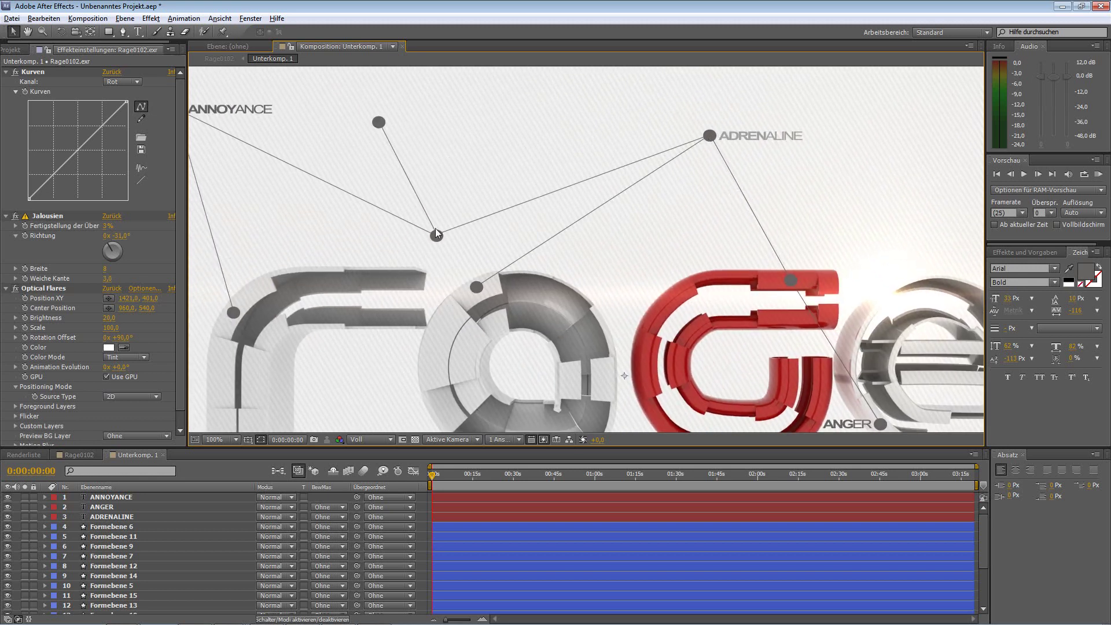
pyautogui.moveTo(565, 263); pyautogui.dragTo(422, 186, button='middle')
pyautogui.scroll(-1, 422, 186)
pyautogui.scroll(1, 536, 259)
pyautogui.moveTo(536, 259); pyautogui.dragTo(582, 386, button='middle')
pyautogui.moveTo(411, 235); pyautogui.dragTo(663, 235, button='middle')
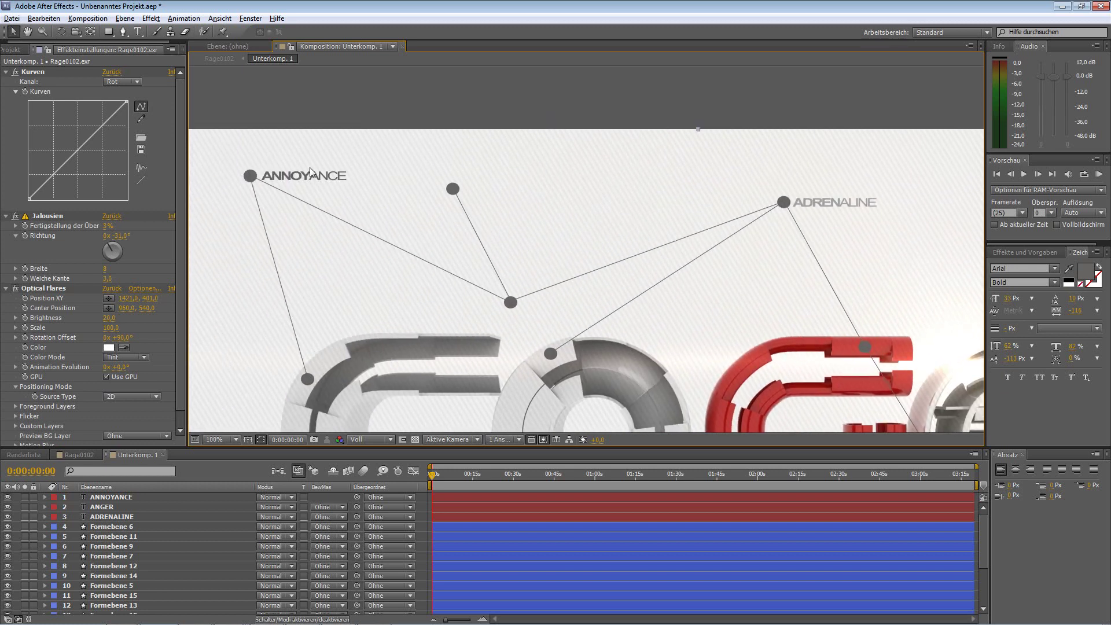
pyautogui.moveTo(641, 313); pyautogui.dragTo(401, 90, button='middle')
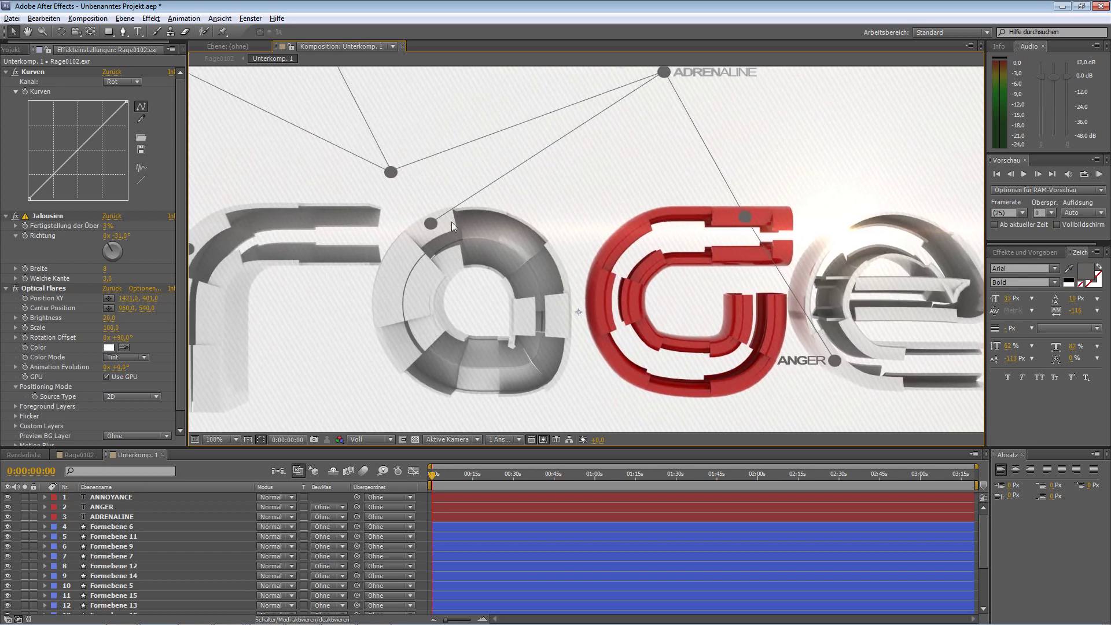
# - Inspect the 3D letters, the ADRENALINE and ANGER labels with their connecting lines, and the text's font style setting
pyautogui.moveTo(278, 224); pyautogui.dragTo(442, 235)
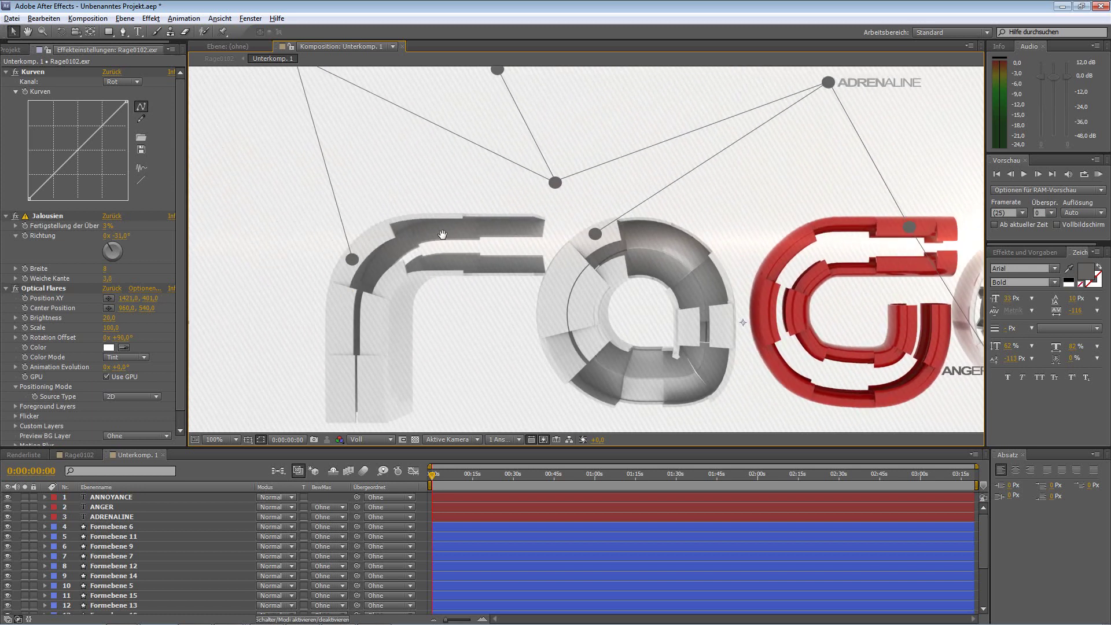
pyautogui.scroll(-2, 509, 275)
pyautogui.scroll(2, 509, 276)
pyautogui.scroll(-2, 517, 283)
pyautogui.scroll(2, 517, 282)
pyautogui.scroll(-2, 521, 294)
pyautogui.scroll(2, 524, 305)
pyautogui.scroll(-2, 654, 344)
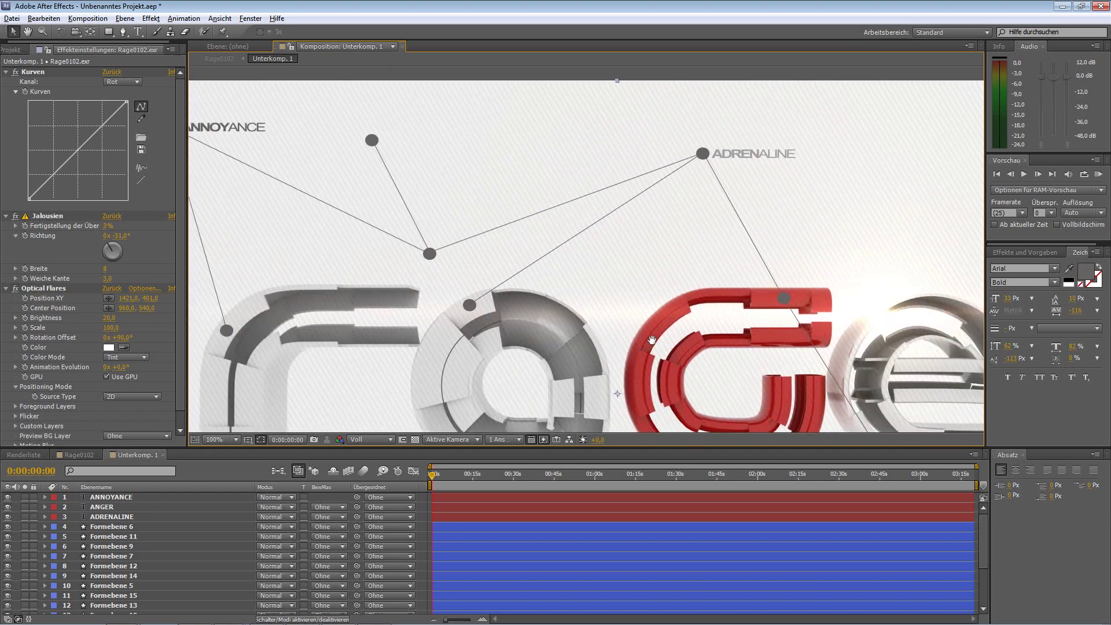
pyautogui.scroll(2, 640, 337)
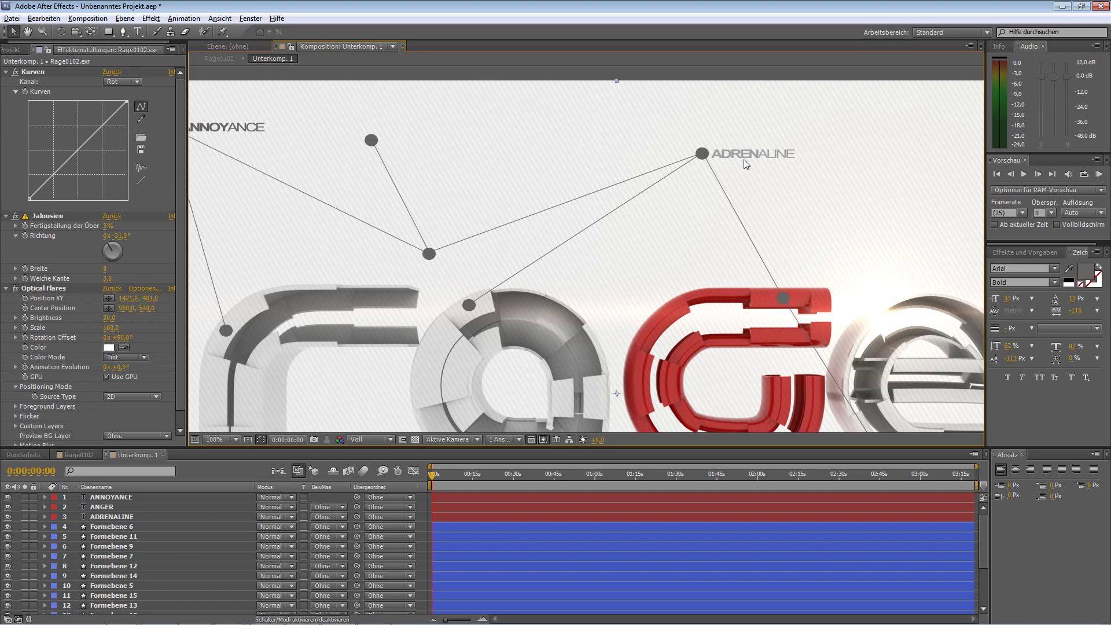
pyautogui.moveTo(747, 356); pyautogui.dragTo(555, 268)
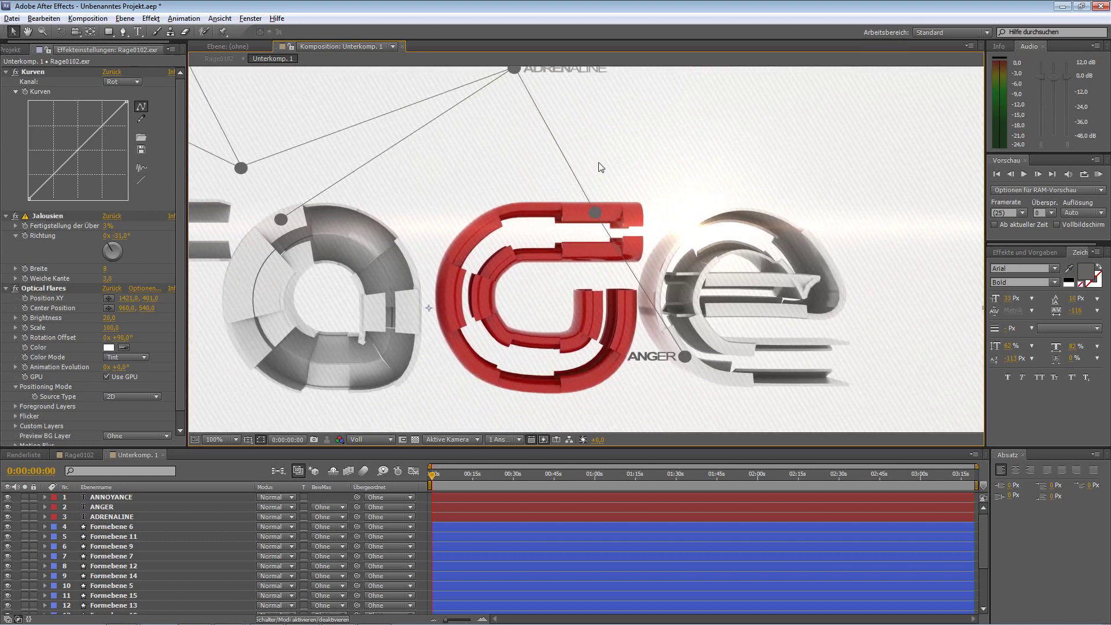
pyautogui.scroll(3, 593, 140)
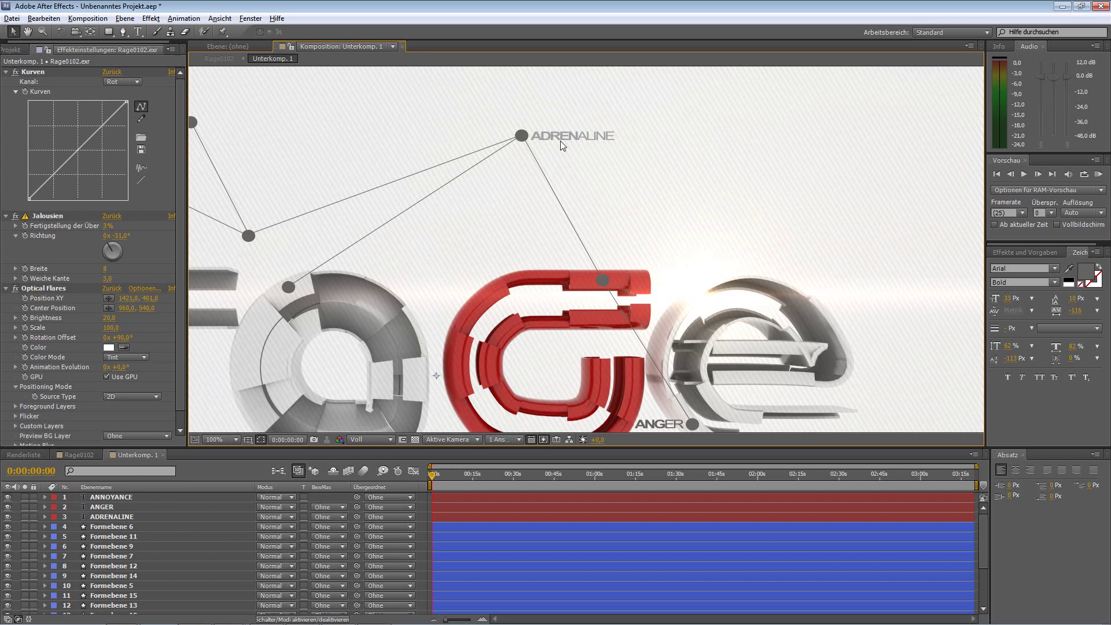
pyautogui.moveTo(686, 347); pyautogui.dragTo(666, 244)
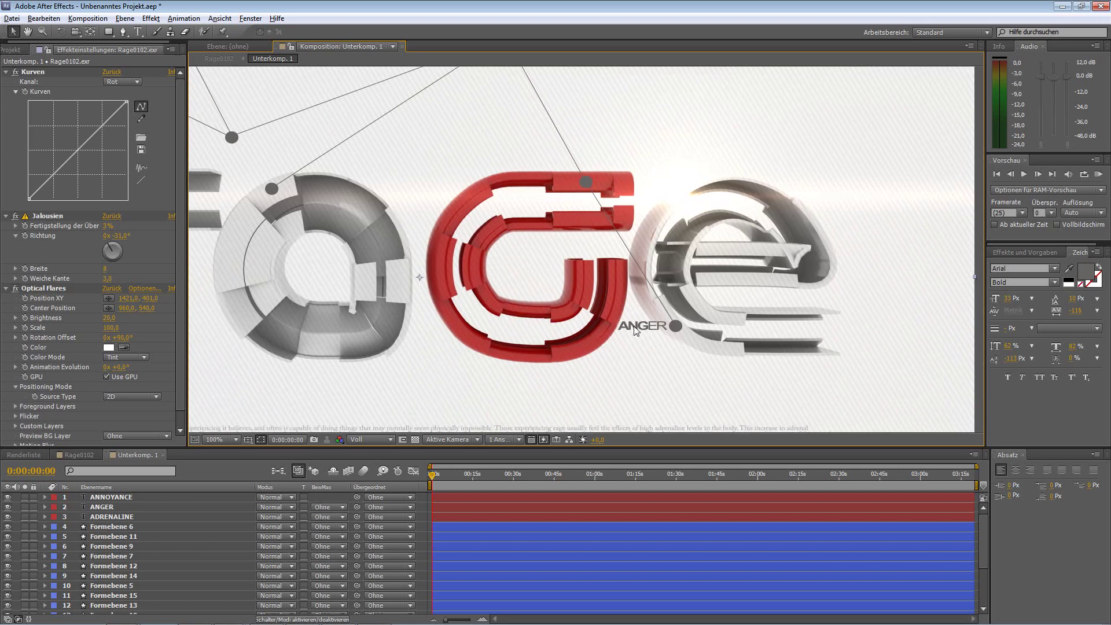
pyautogui.moveTo(518, 263); pyautogui.dragTo(778, 382)
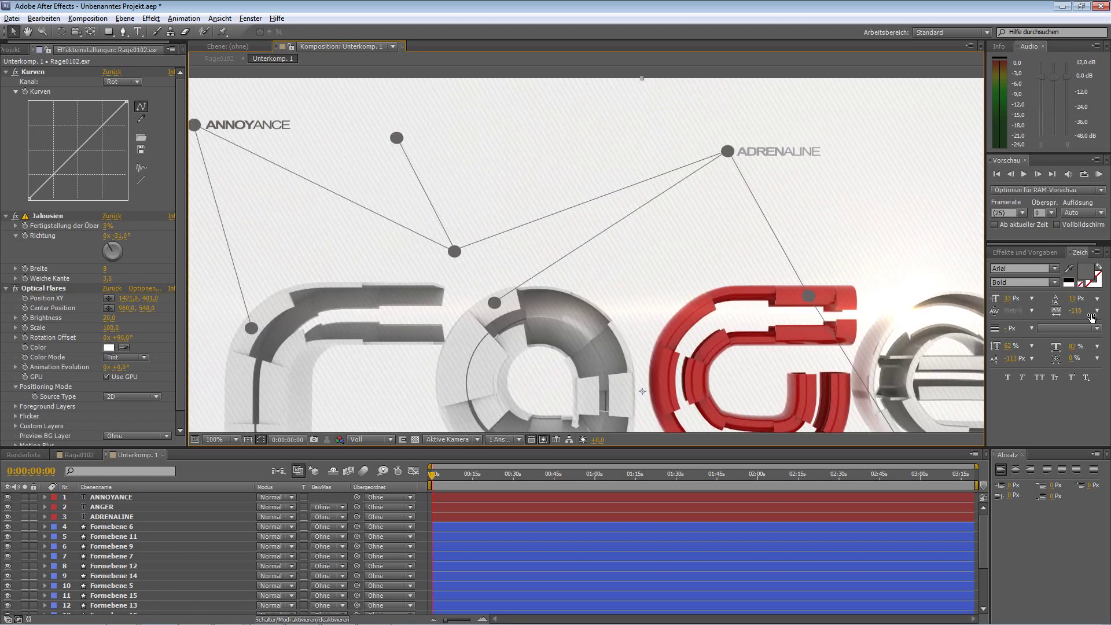
pyautogui.click(1054, 282)
pyautogui.click(1063, 286)
# - Return to the Rage0102 composition and check the graded word in close-up
pyautogui.moveTo(346, 203); pyautogui.dragTo(445, 200)
pyautogui.scroll(-1, 463, 225)
pyautogui.scroll(1, 479, 249)
pyautogui.click(79, 455)
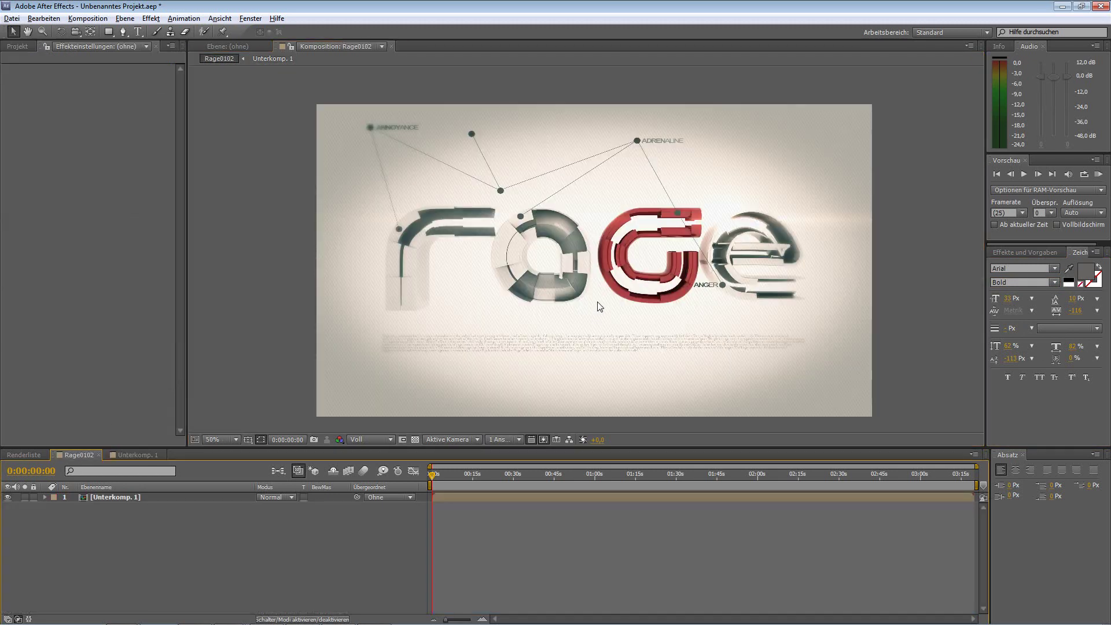
pyautogui.scroll(4, 594, 315)
pyautogui.moveTo(502, 264); pyautogui.dragTo(463, 264)
pyautogui.scroll(-1, 420, 237)
pyautogui.scroll(1, 420, 237)
# - Collapse Colorista II on the Unterkomp. 1 layer and open its Looks effect for editing
pyautogui.click(154, 501)
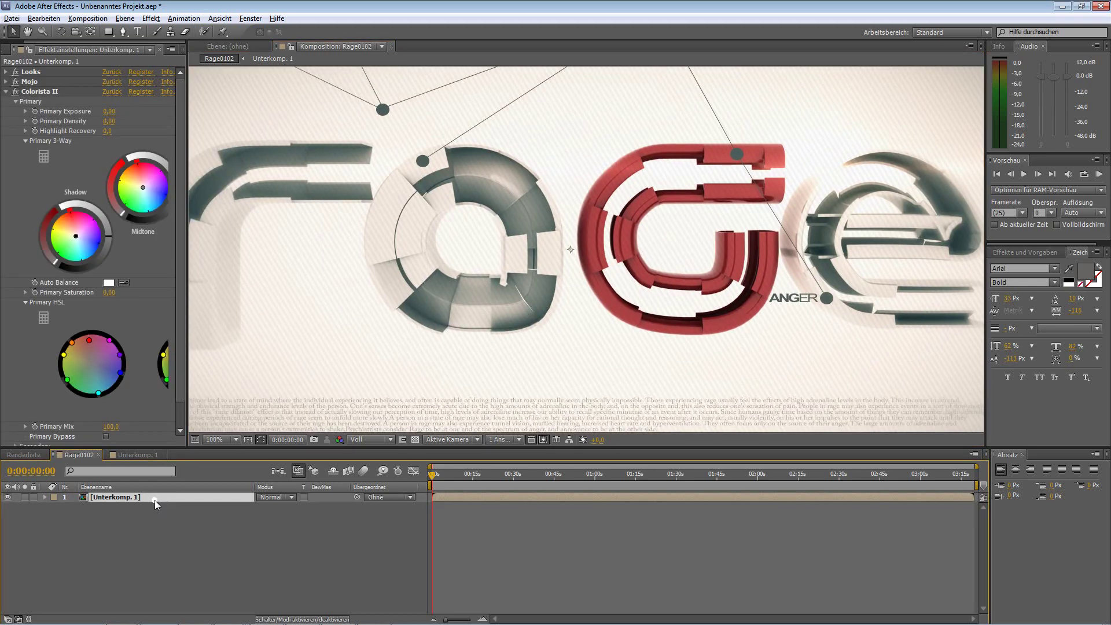
pyautogui.click(7, 92)
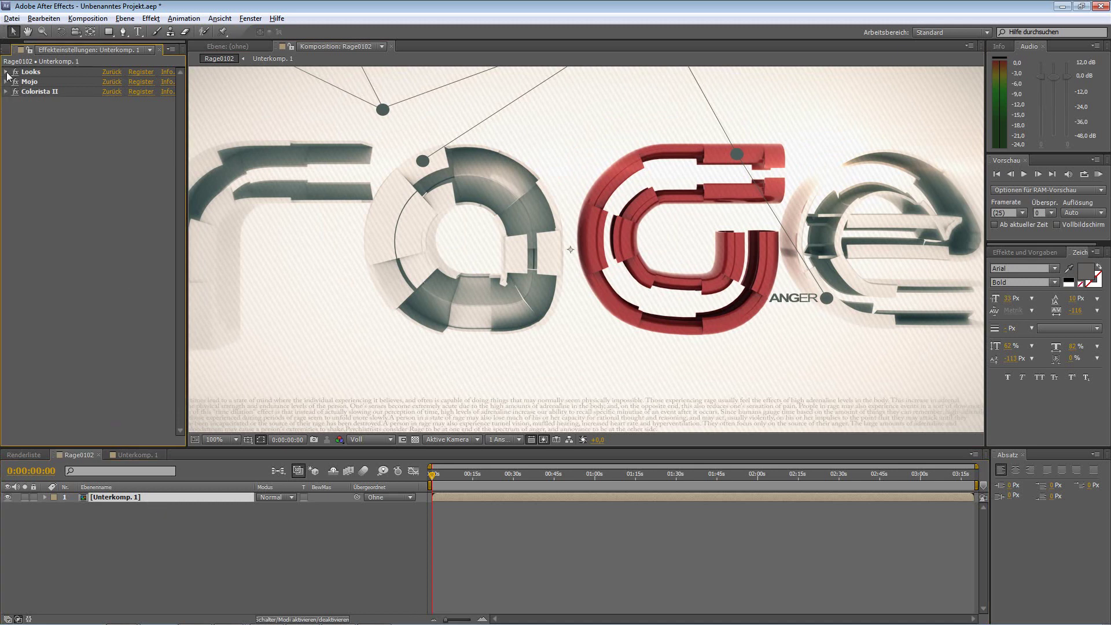
pyautogui.click(5, 72)
pyautogui.click(32, 92)
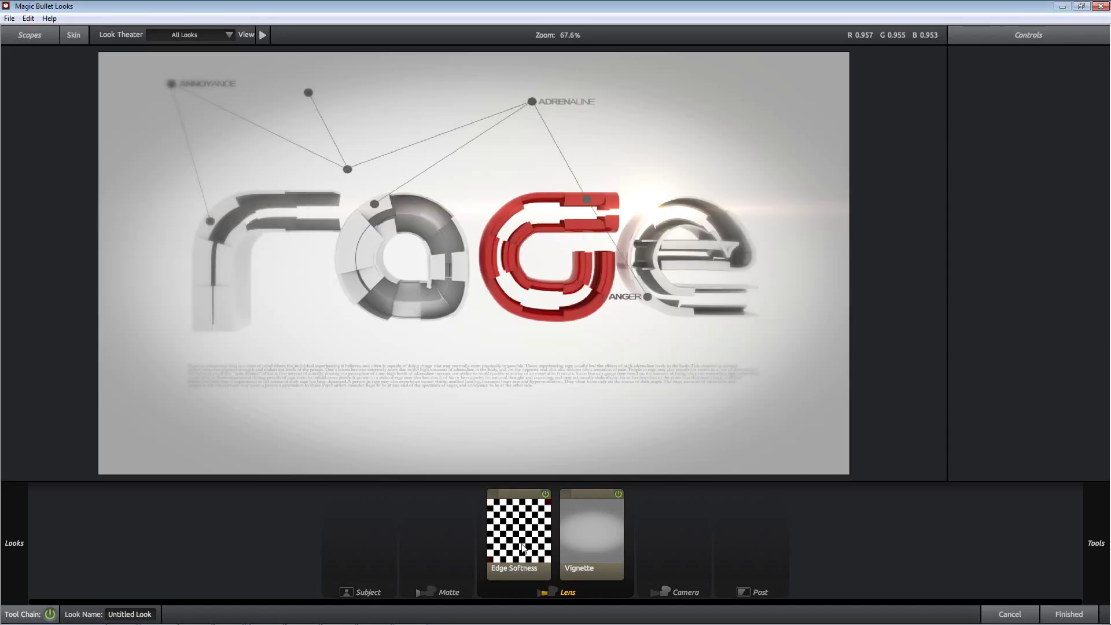
# - Set the look's Edge Softness radius to 1.886 and blur size to 2.14%, and apply the look
pyautogui.click(520, 543)
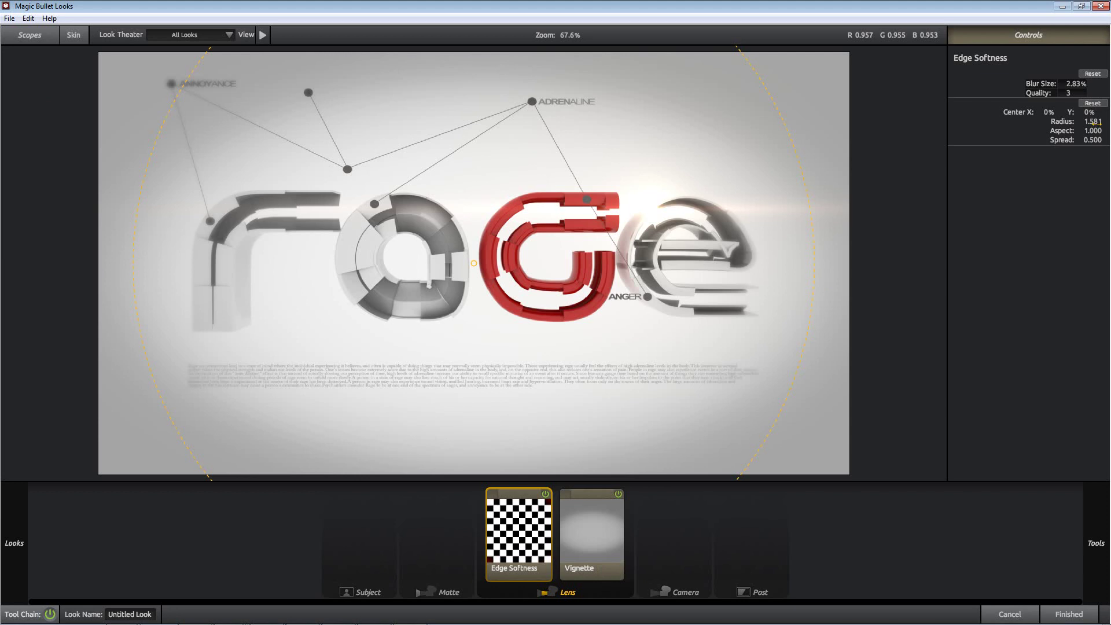
pyautogui.moveTo(1093, 121); pyautogui.dragTo(1093, 123)
pyautogui.moveTo(1075, 90); pyautogui.dragTo(1082, 84)
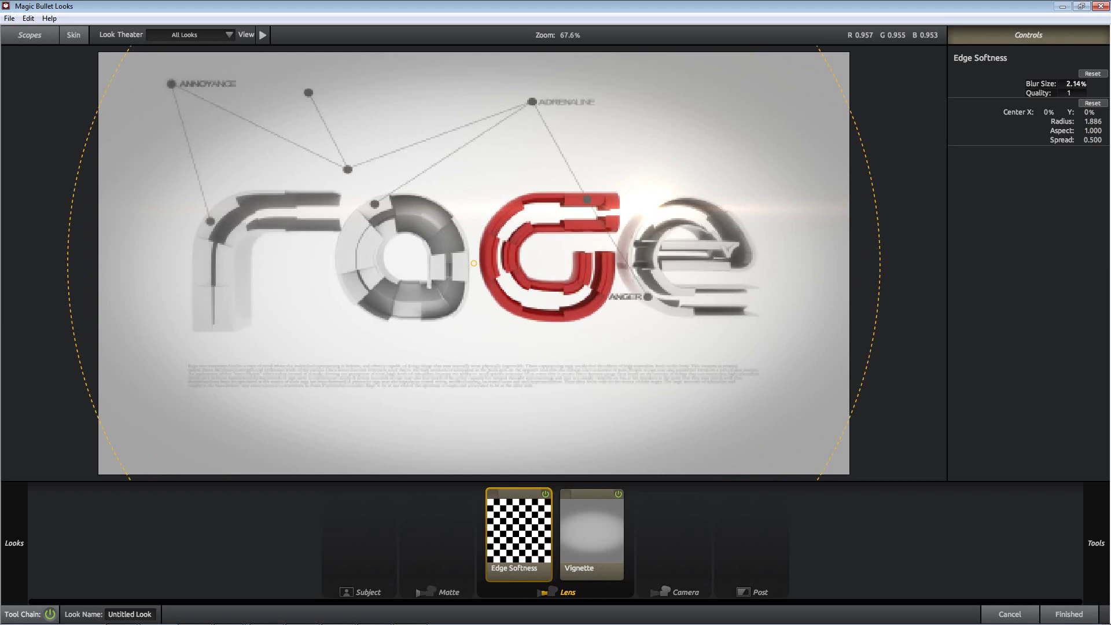
pyautogui.click(1084, 615)
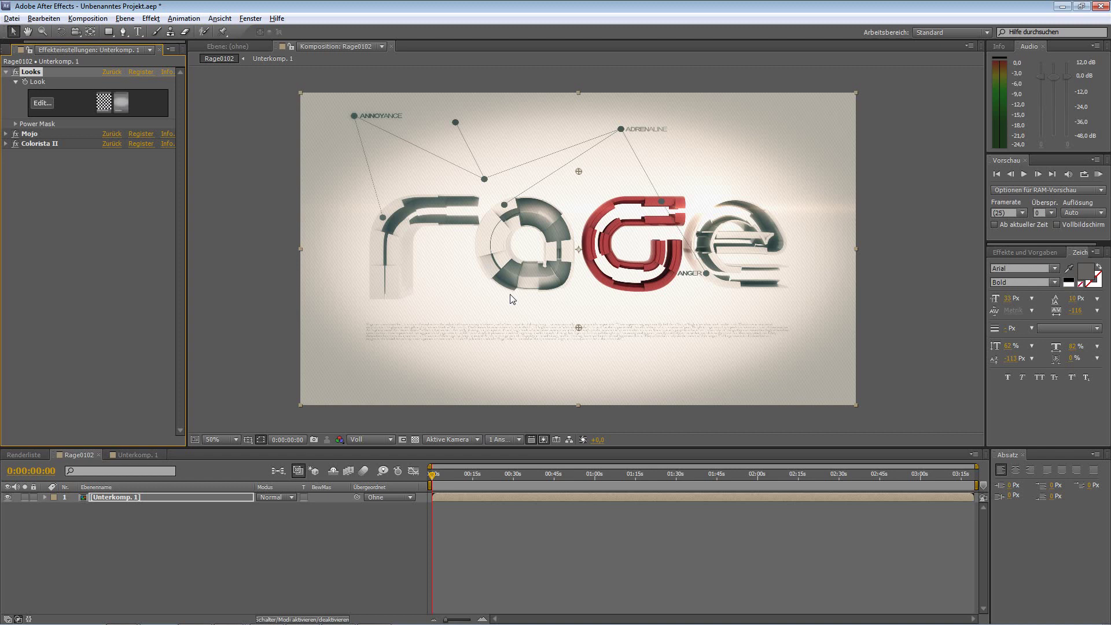
# - Examine the reduced edge softness on the graded word, its labels and the small text in full view and close-up
pyautogui.press('.')
pyautogui.press(',')
pyautogui.press('.')
pyautogui.moveTo(592, 220); pyautogui.dragTo(633, 202)
pyautogui.press(',')
pyautogui.press('.')
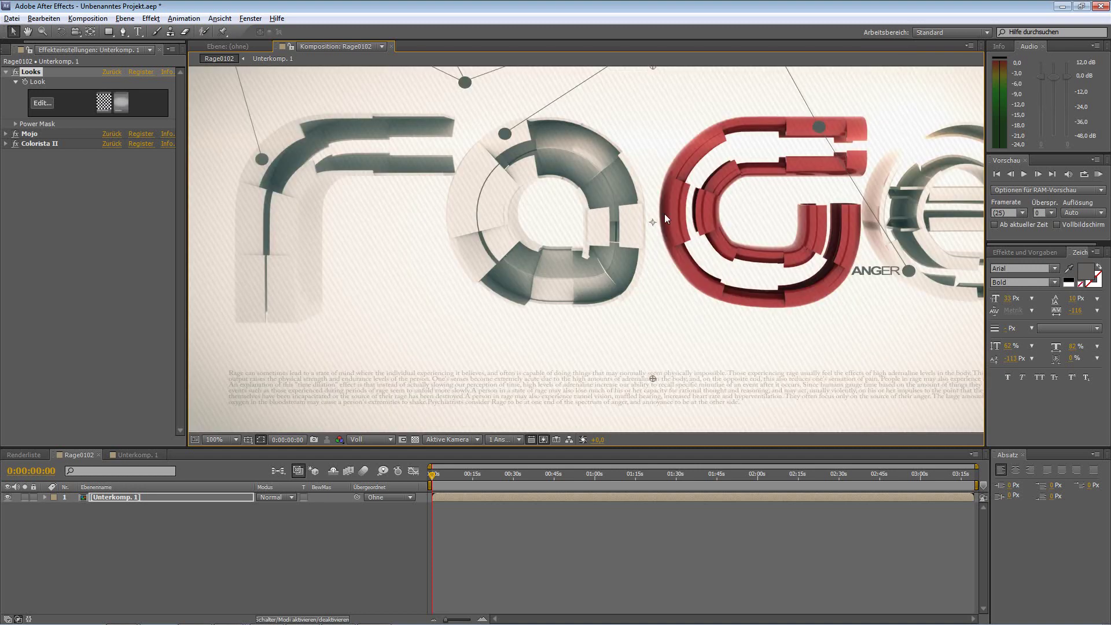
pyautogui.scroll(-2, 615, 360)
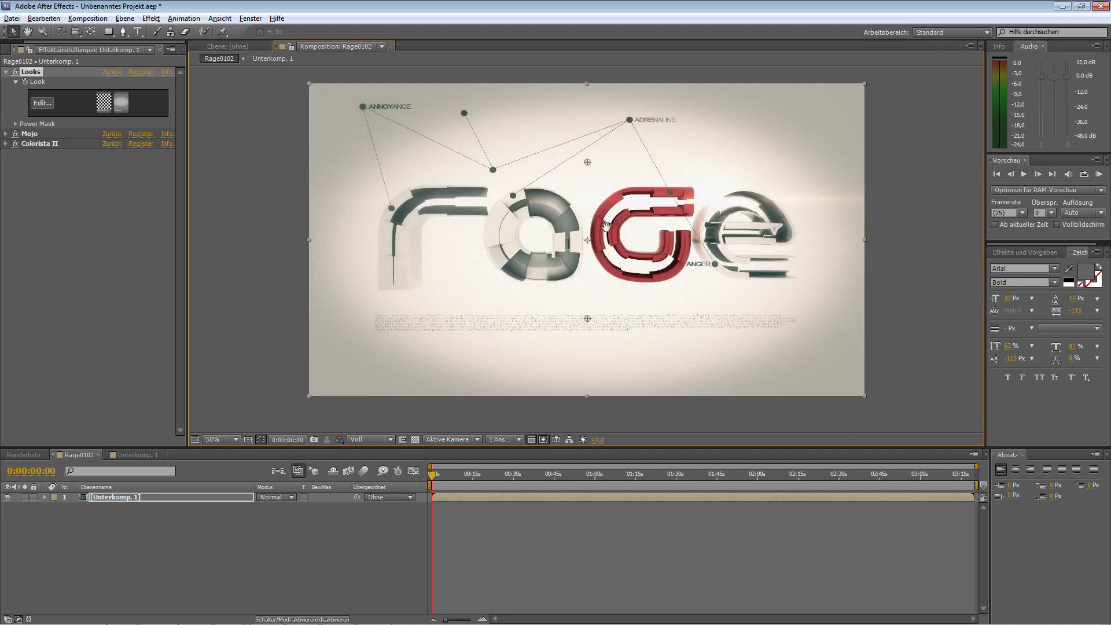
pyautogui.scroll(2, 608, 273)
pyautogui.scroll(-3, 619, 315)
pyautogui.scroll(3, 621, 322)
pyautogui.scroll(2, 575, 276)
pyautogui.scroll(-3, 605, 365)
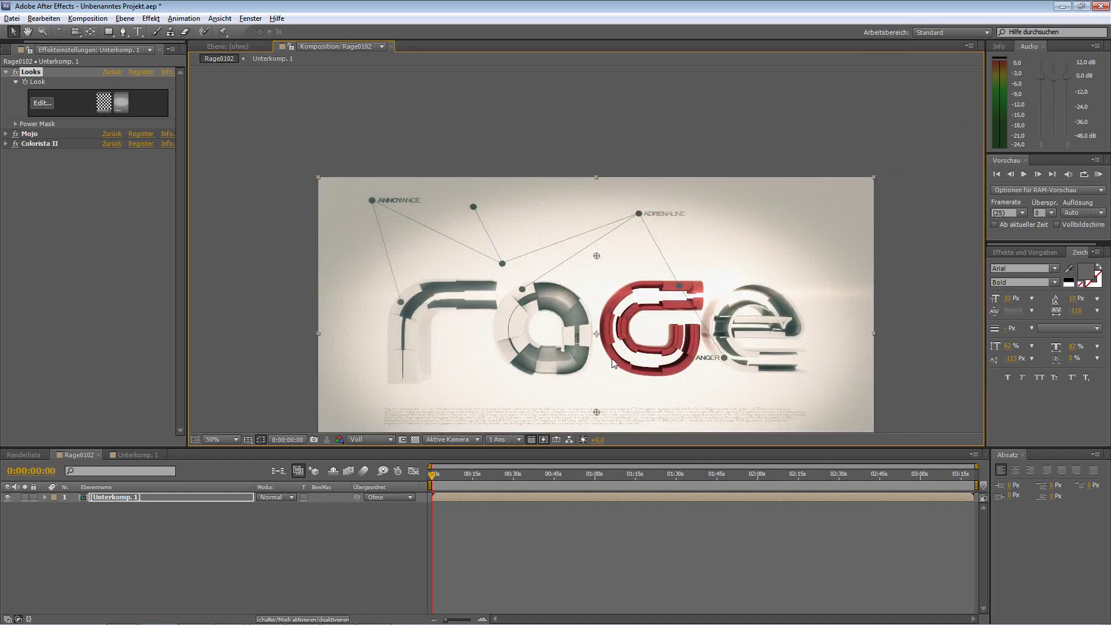
pyautogui.scroll(1, 555, 261)
pyautogui.scroll(2, 558, 278)
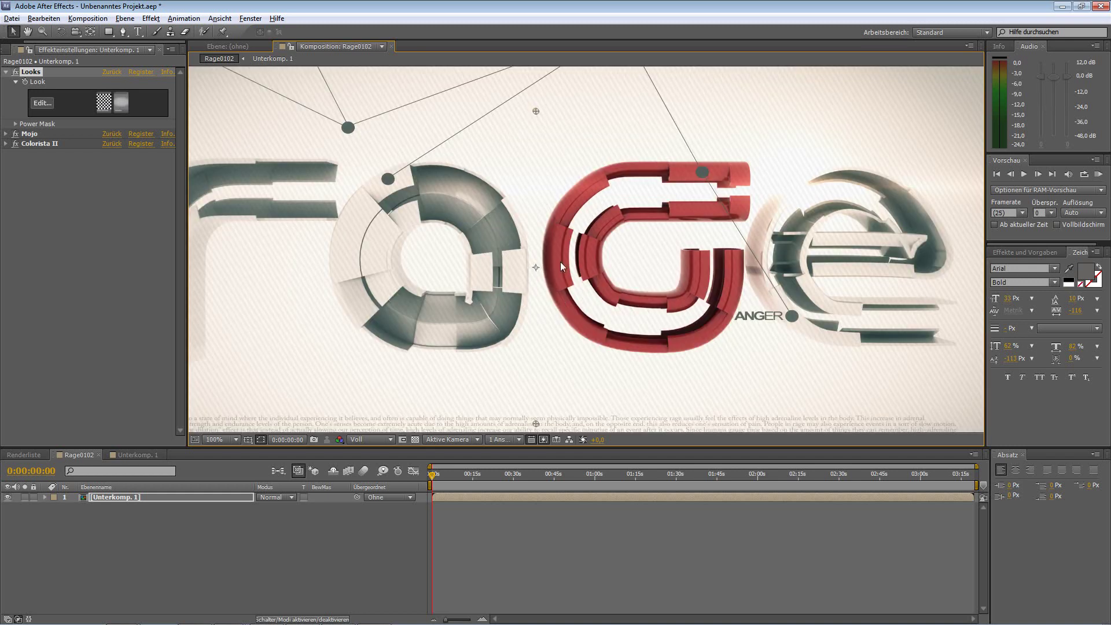
pyautogui.moveTo(658, 307); pyautogui.dragTo(741, 334)
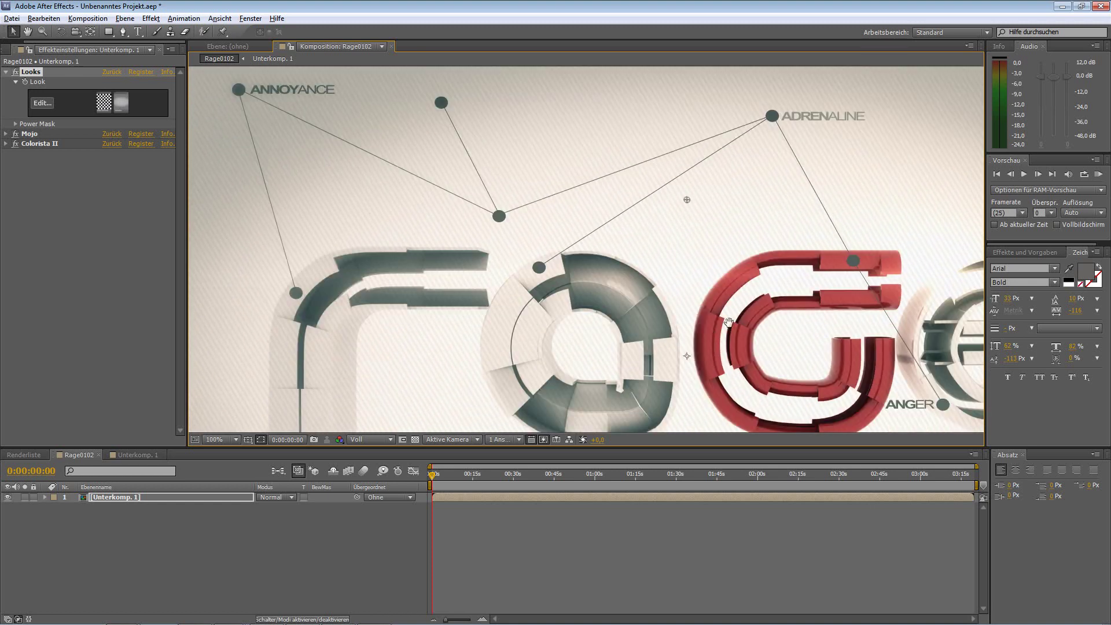
pyautogui.scroll(-2, 533, 294)
pyautogui.scroll(1, 558, 324)
pyautogui.moveTo(579, 319); pyautogui.dragTo(627, 297, button='middle')
pyautogui.scroll(-2, 626, 298)
pyautogui.scroll(1, 588, 327)
pyautogui.scroll(2, 589, 331)
pyautogui.scroll(-2, 590, 325)
pyautogui.scroll(2, 589, 325)
pyautogui.moveTo(564, 224); pyautogui.dragTo(623, 198, button='middle')
pyautogui.scroll(-2, 622, 198)
pyautogui.scroll(2, 622, 198)
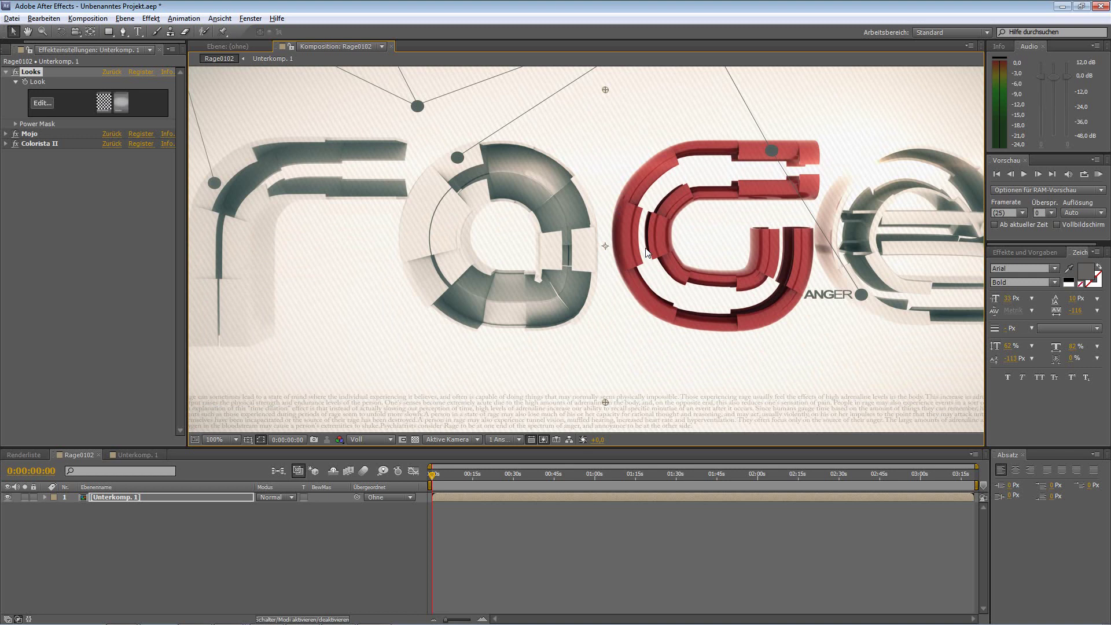
pyautogui.scroll(-2, 594, 206)
pyautogui.scroll(2, 598, 246)
pyautogui.moveTo(647, 188); pyautogui.dragTo(615, 214, button='middle')
pyautogui.scroll(-2, 631, 286)
pyautogui.scroll(2, 625, 289)
pyautogui.scroll(-2, 610, 231)
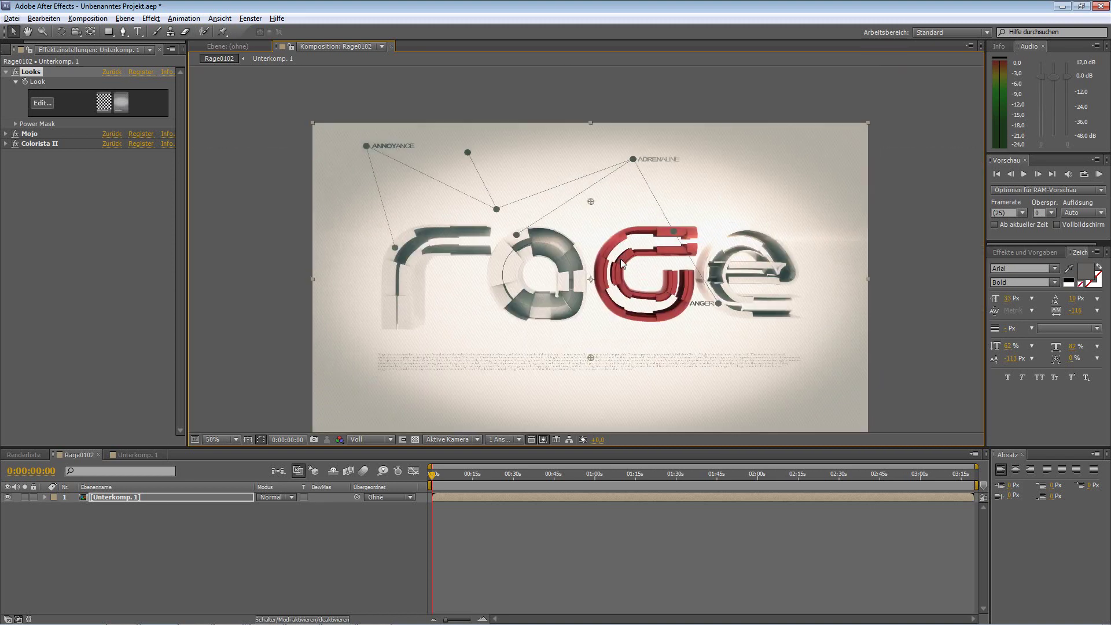
pyautogui.scroll(2, 621, 277)
pyautogui.moveTo(610, 299); pyautogui.dragTo(613, 286, button='middle')
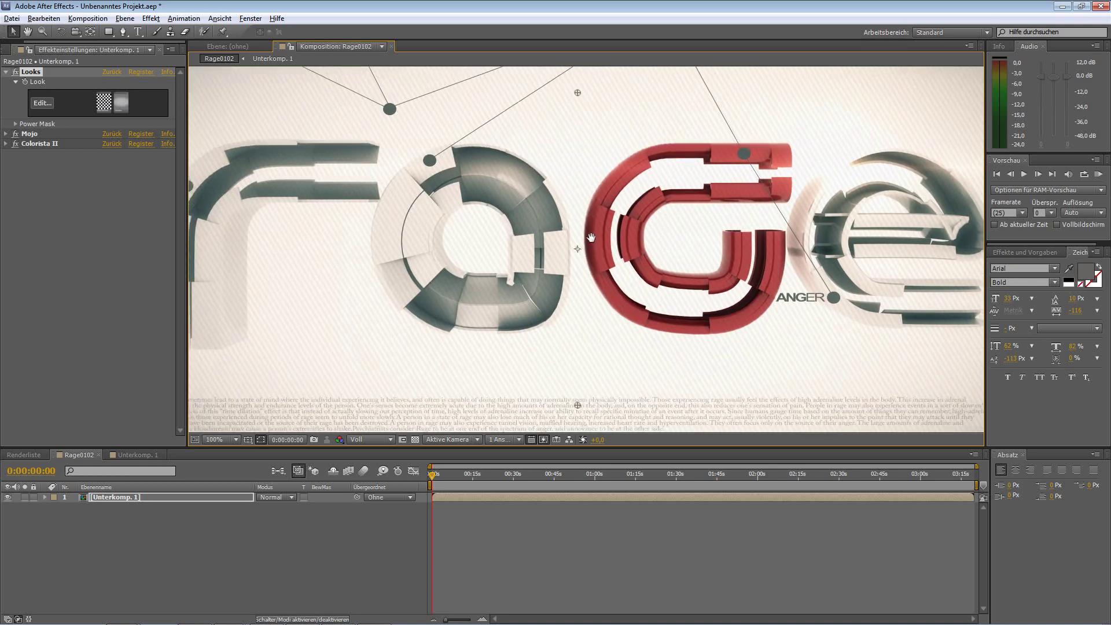
pyautogui.scroll(-2, 613, 286)
pyautogui.scroll(2, 604, 273)
pyautogui.scroll(-1, 603, 273)
pyautogui.scroll(1, 602, 272)
pyautogui.scroll(-2, 595, 271)
pyautogui.scroll(2, 607, 256)
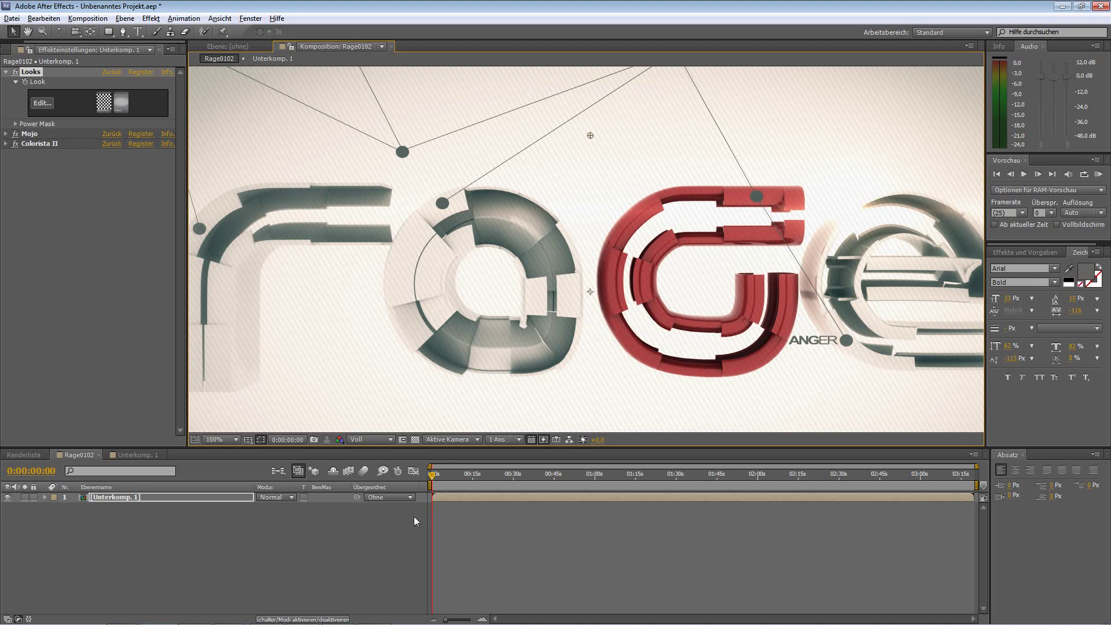
pyautogui.scroll(-3, 588, 294)
pyautogui.scroll(4, 589, 297)
pyautogui.scroll(-3, 590, 296)
pyautogui.scroll(2, 597, 294)
pyautogui.scroll(-2, 597, 294)
pyautogui.scroll(4, 596, 293)
pyautogui.scroll(-2, 596, 297)
pyautogui.scroll(-2, 596, 298)
pyautogui.scroll(2, 593, 298)
pyautogui.scroll(-2, 590, 299)
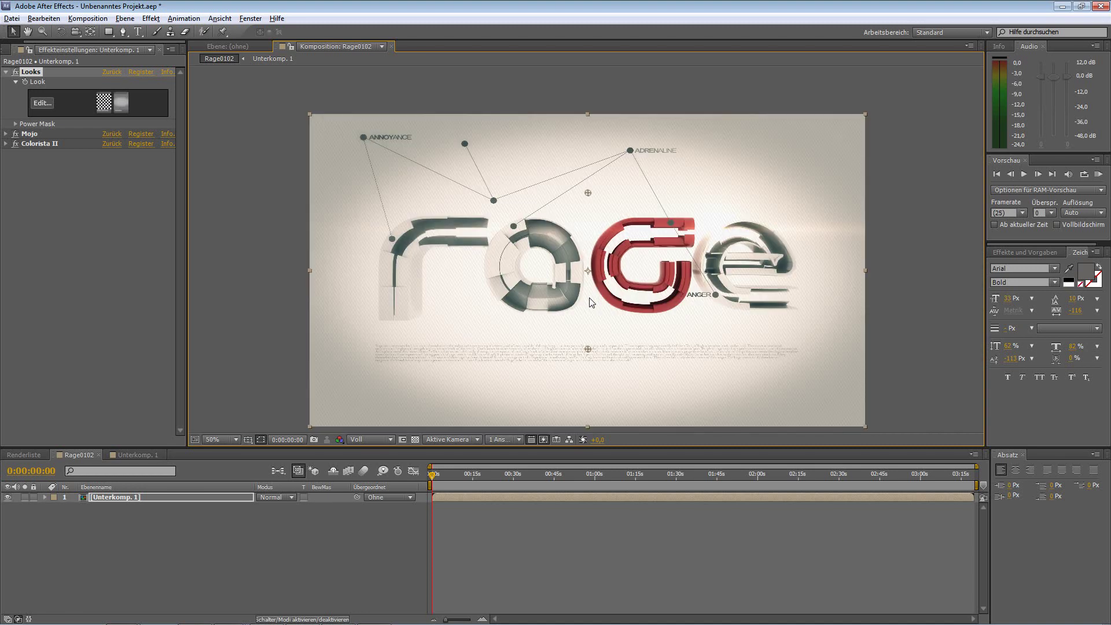
pyautogui.scroll(2, 591, 302)
pyautogui.scroll(-2, 590, 310)
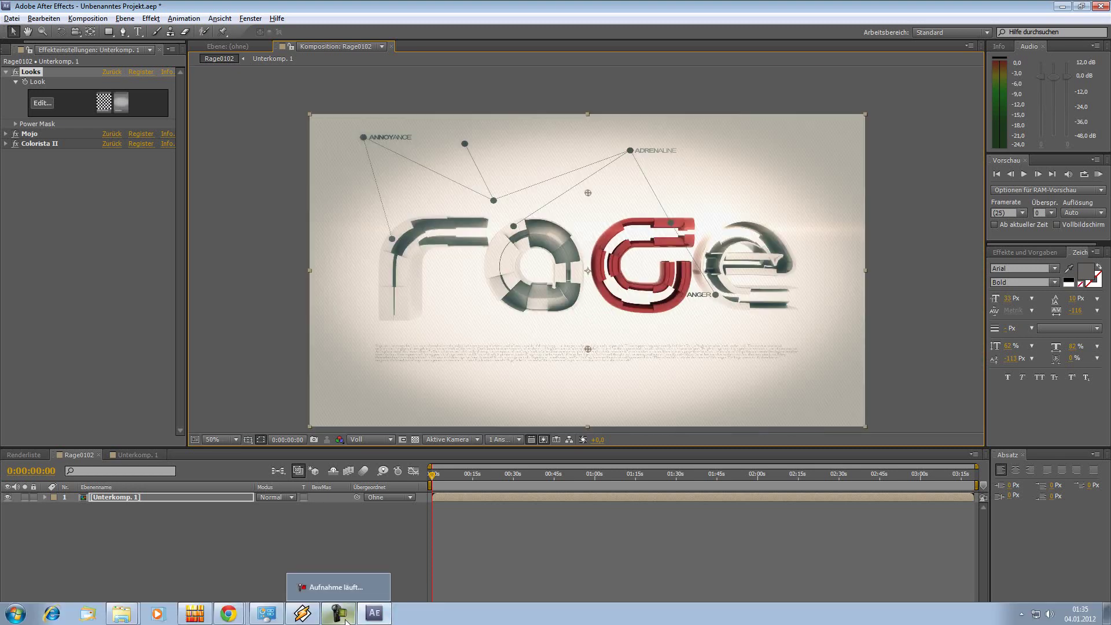
pyautogui.click(345, 619)
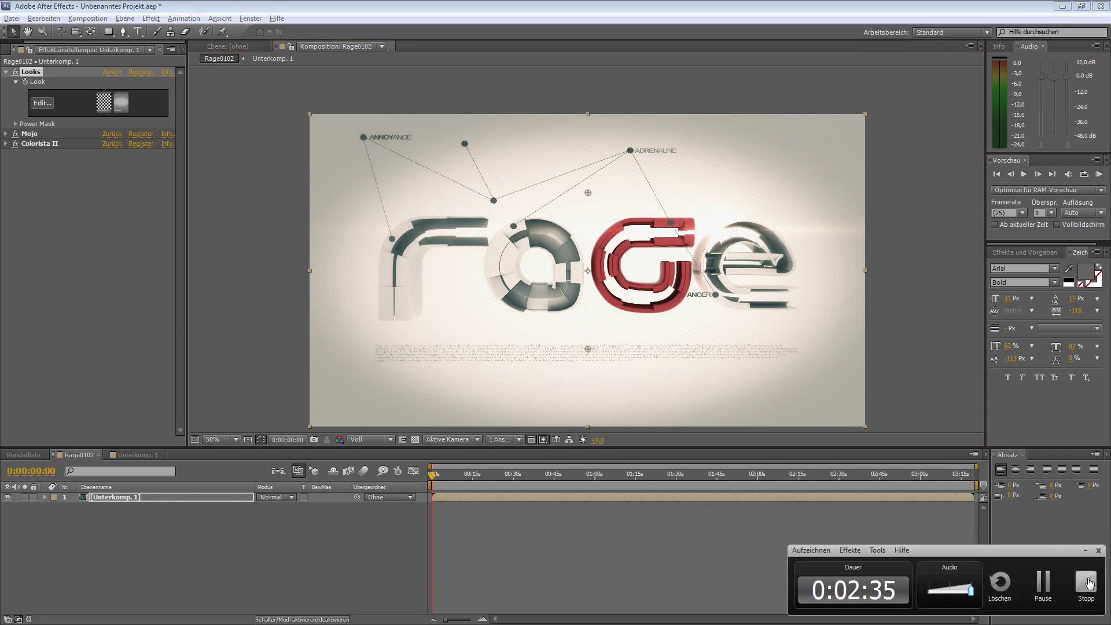